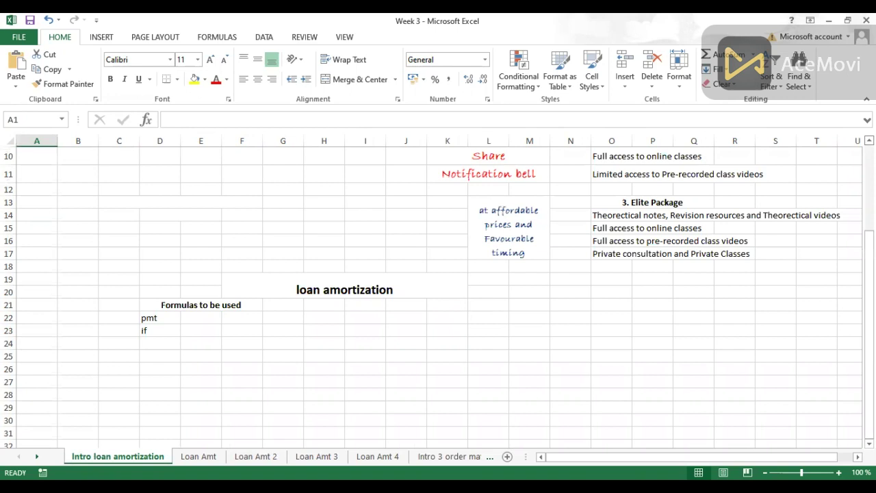
# Go to the Loan Amt sheet with the 45-year Ksh. 350000 loan at 6.2%.
pyautogui.scroll(3, 438, 294)
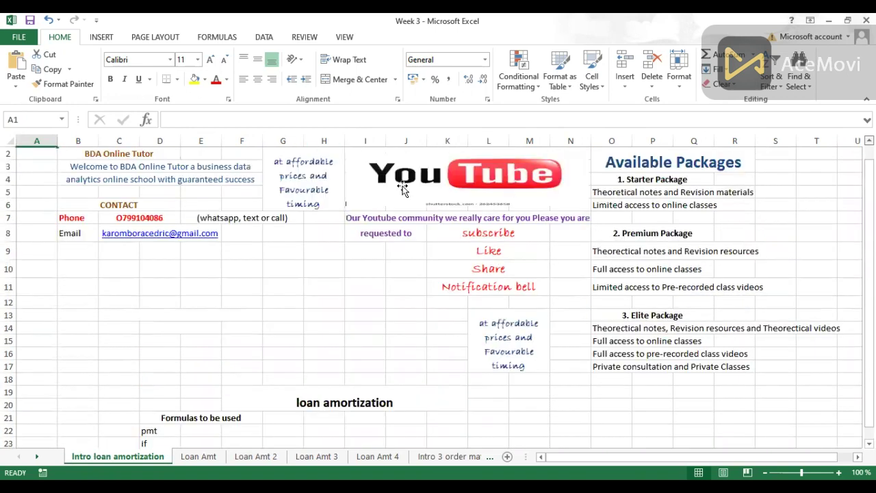
pyautogui.click(198, 455)
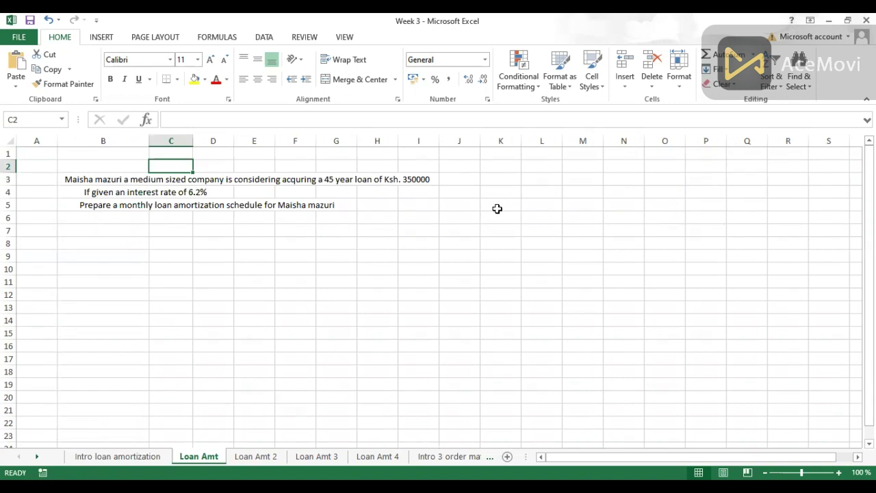
# Enter 'Loan Details' in B7 and fill the loan labels down to B15.
pyautogui.click(89, 226)
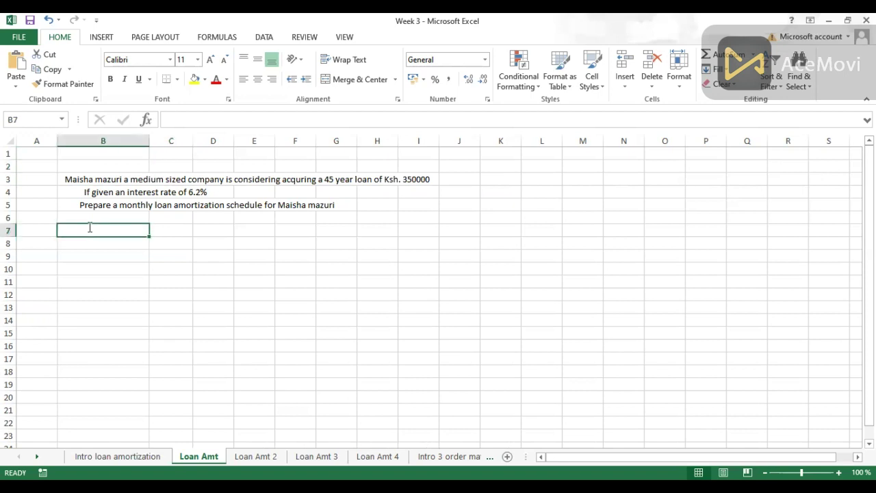
pyautogui.write('Loan ')
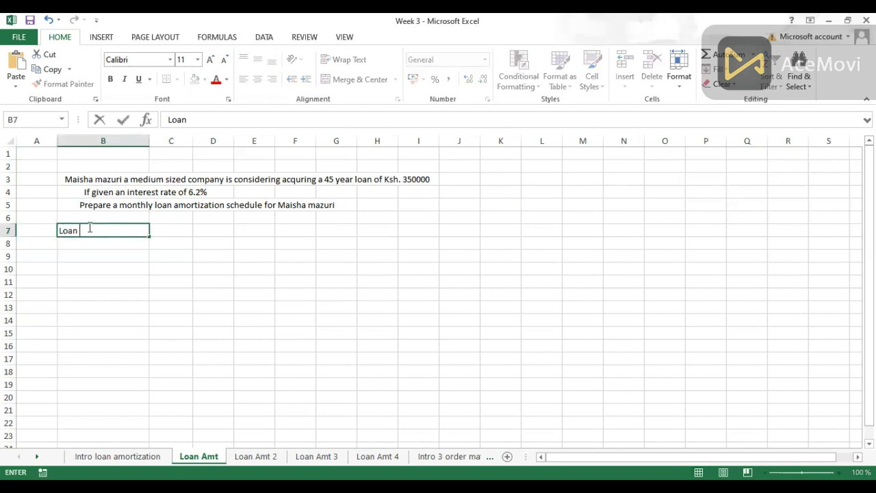
pyautogui.write('Details')
pyautogui.click(89, 227)
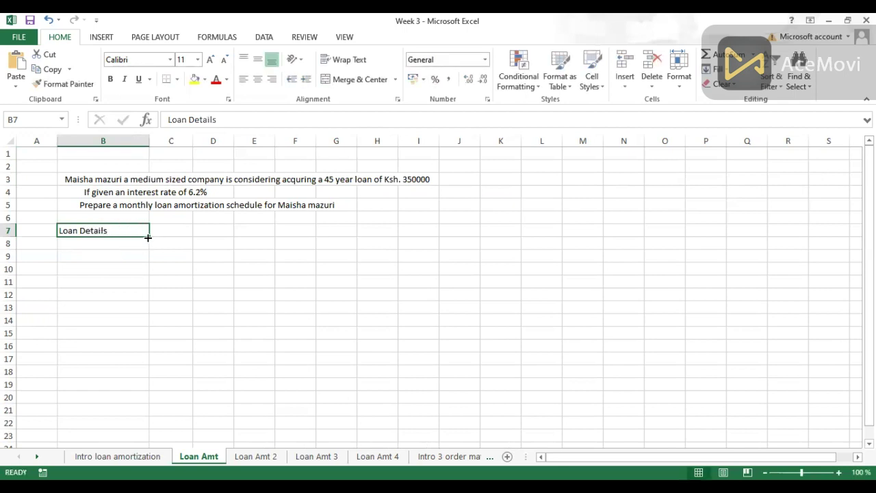
pyautogui.moveTo(150, 236); pyautogui.dragTo(137, 337)
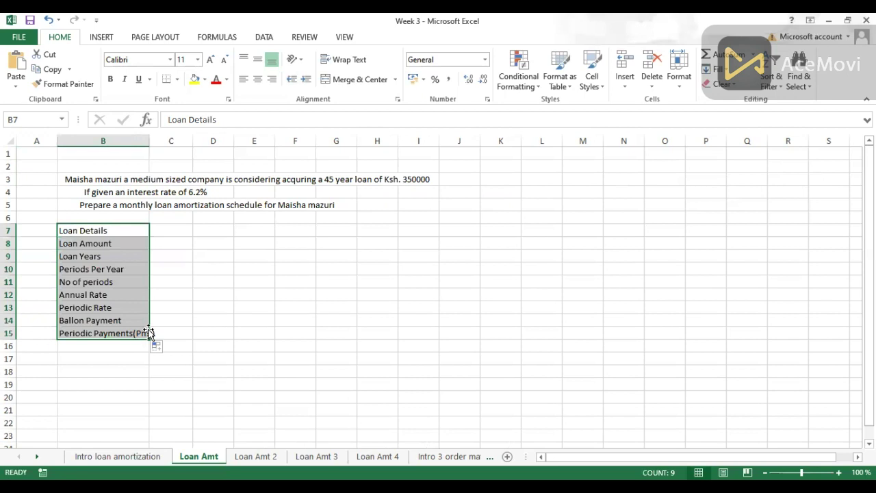
pyautogui.click(236, 284)
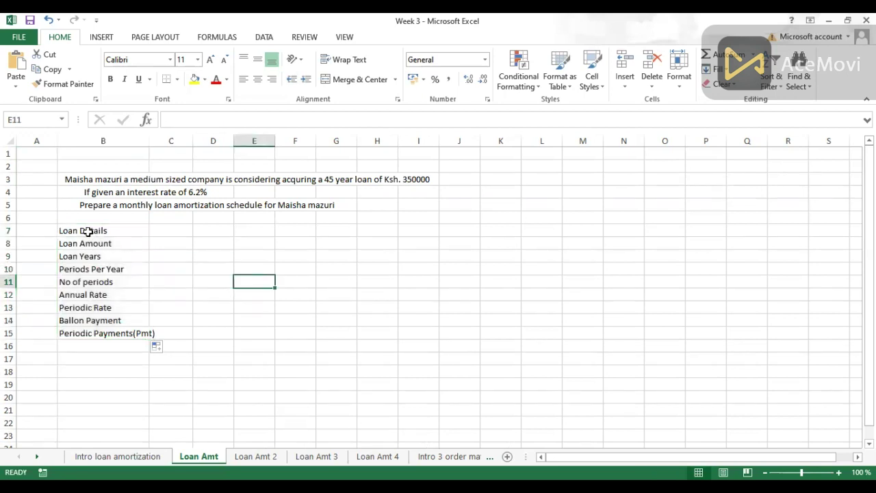
# Merge and centre the Loan Details heading across B7:C7 and make it bold.
pyautogui.moveTo(103, 231); pyautogui.dragTo(155, 231)
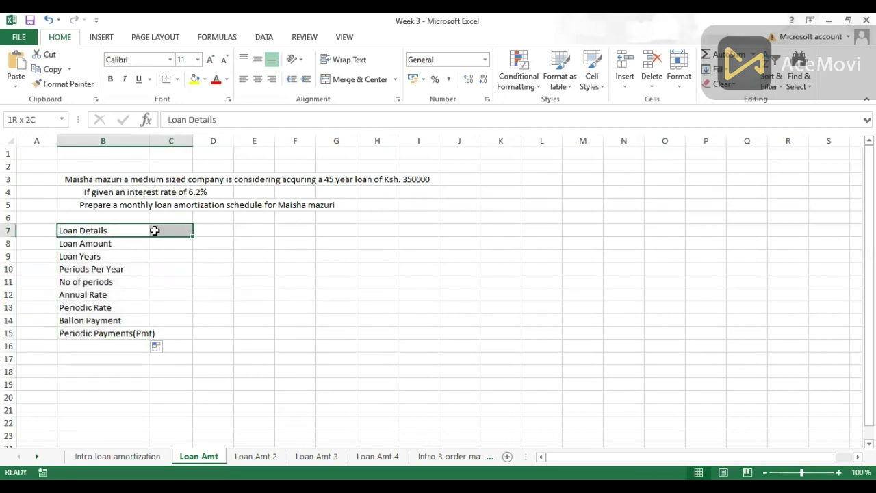
pyautogui.click(346, 80)
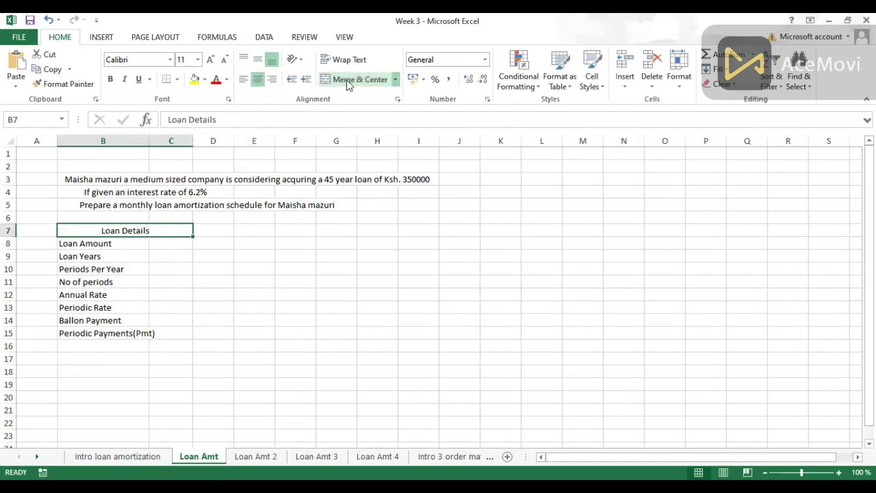
pyautogui.hotkey('ctrl', 'b')
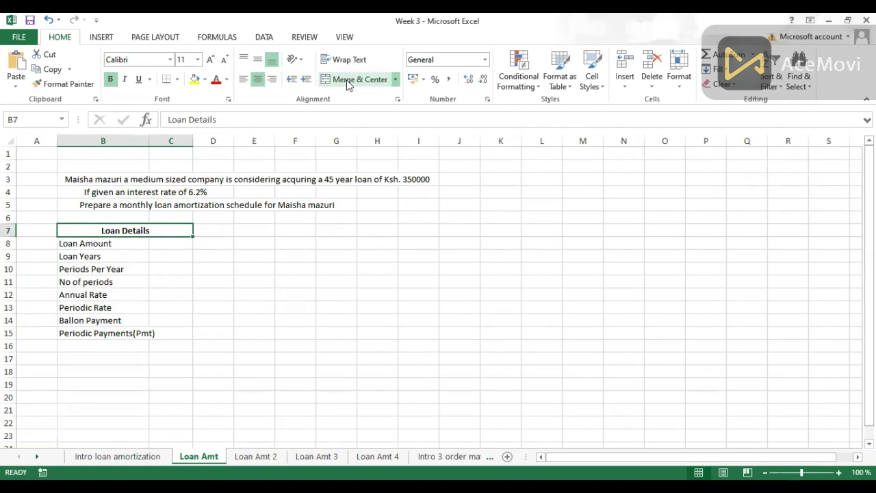
# Enter the loan amount 350,000 in C8 with Accounting format, after clearing a mistaken entry.
pyautogui.click(168, 245)
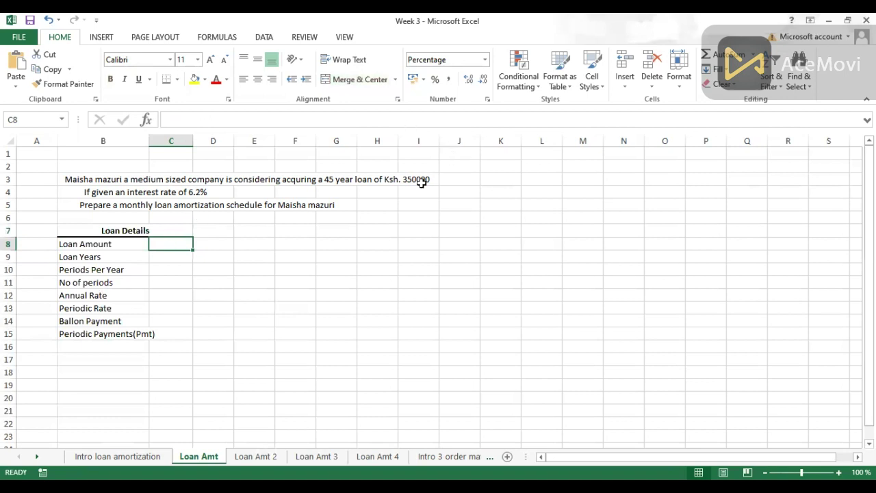
pyautogui.write('35')
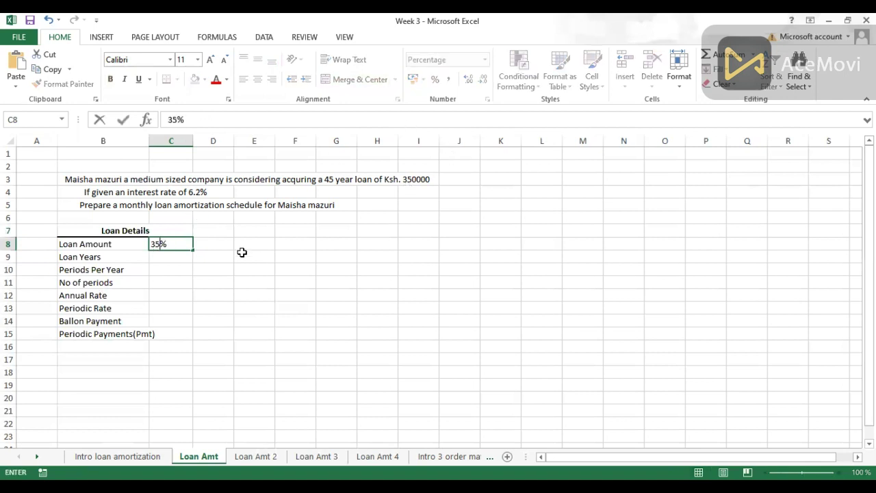
pyautogui.write('0')
pyautogui.press('BackSpace')
pyautogui.press('BackSpace')
pyautogui.press('BackSpace')
pyautogui.click(179, 248)
pyautogui.press('BackSpace')
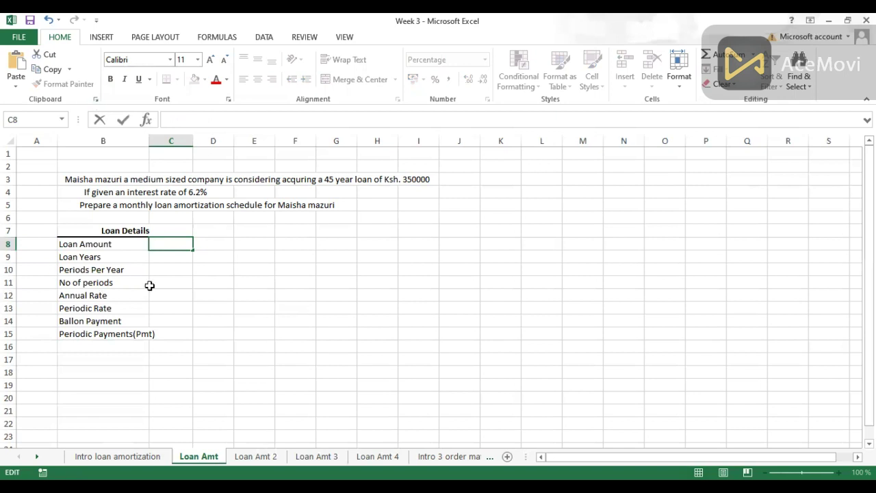
pyautogui.click(173, 279)
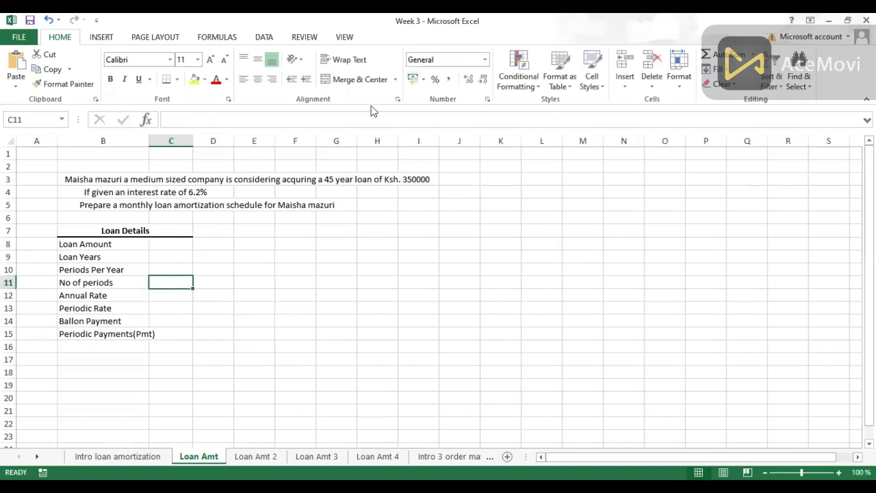
pyautogui.click(172, 242)
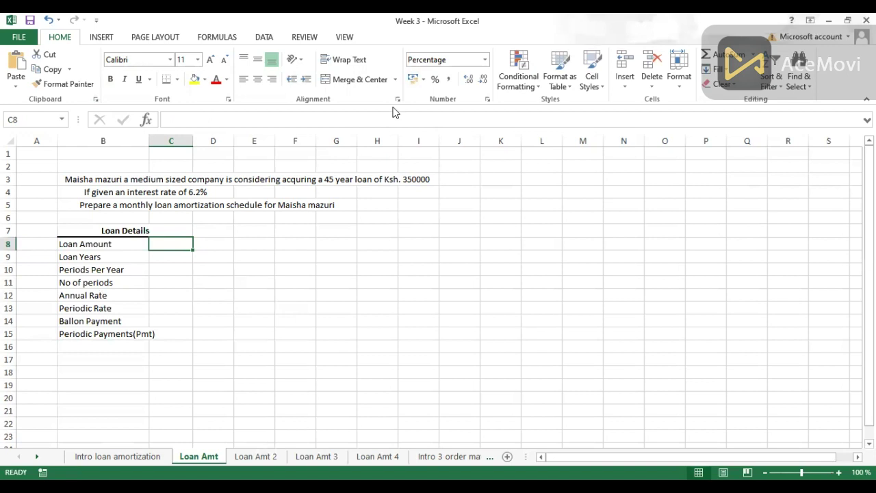
pyautogui.click(416, 81)
pyautogui.write('350,000')
pyautogui.press('Return')
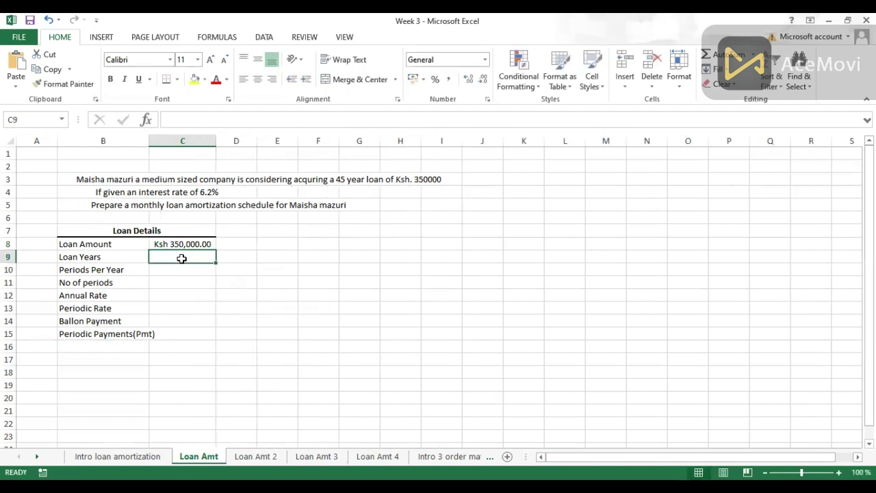
# Enter 45 loan years and 12 periods per year, formatting C10 as Number.
pyautogui.write('45')
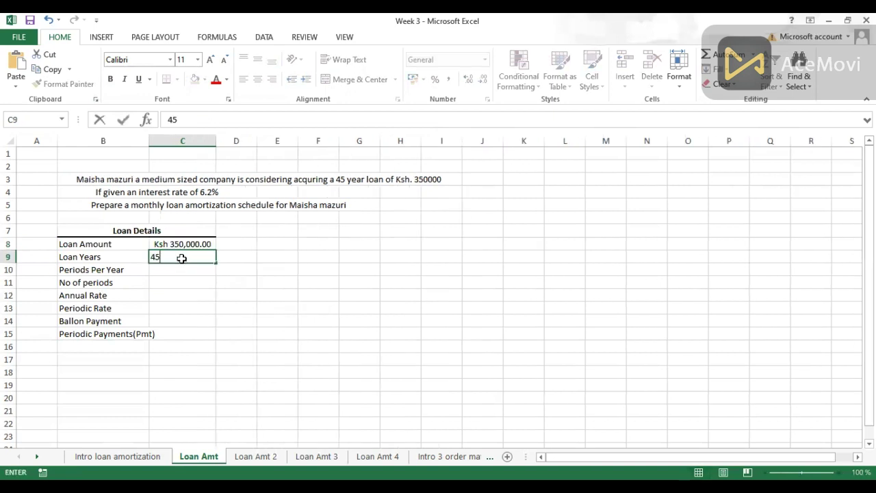
pyautogui.press('Return')
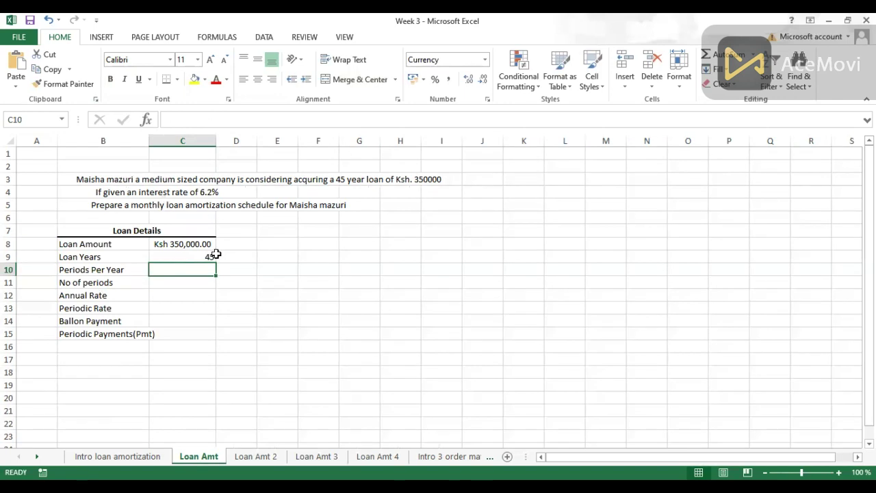
pyautogui.write('12')
pyautogui.press('Return')
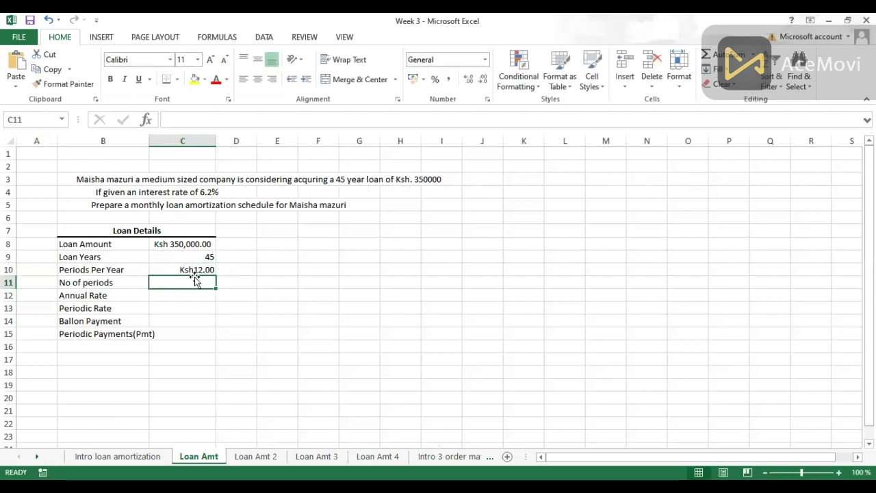
pyautogui.click(195, 270)
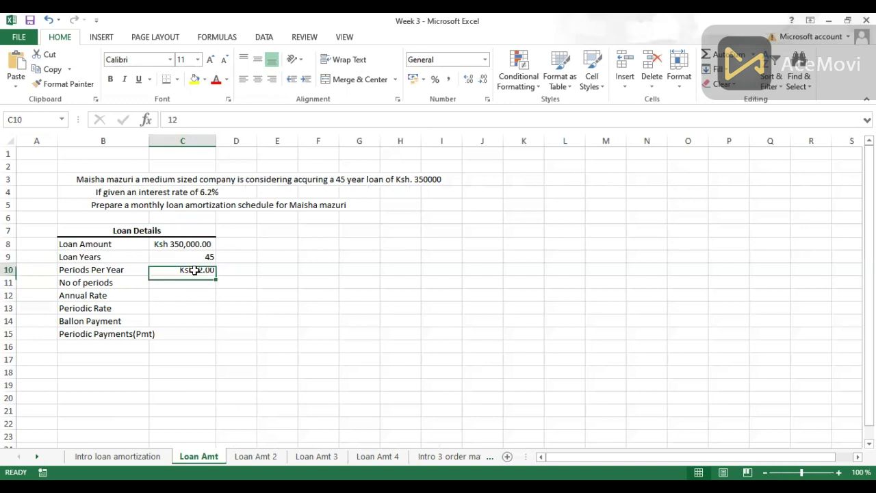
pyautogui.click(485, 60)
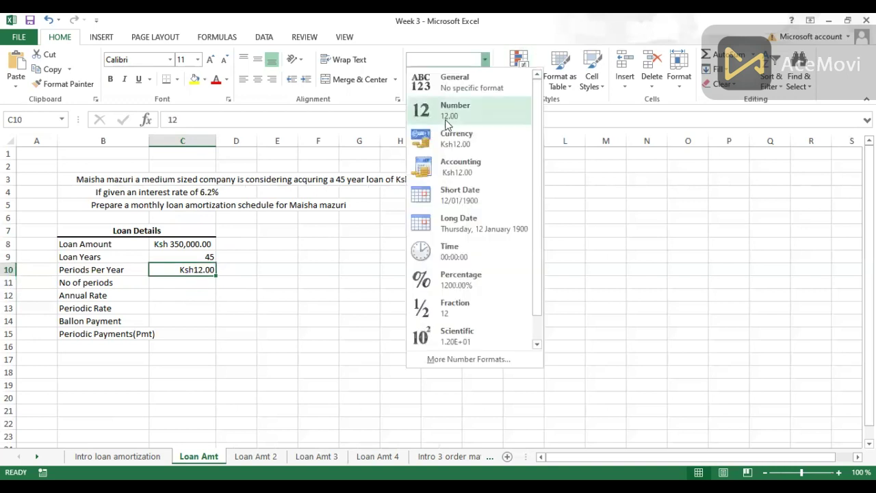
pyautogui.click(446, 117)
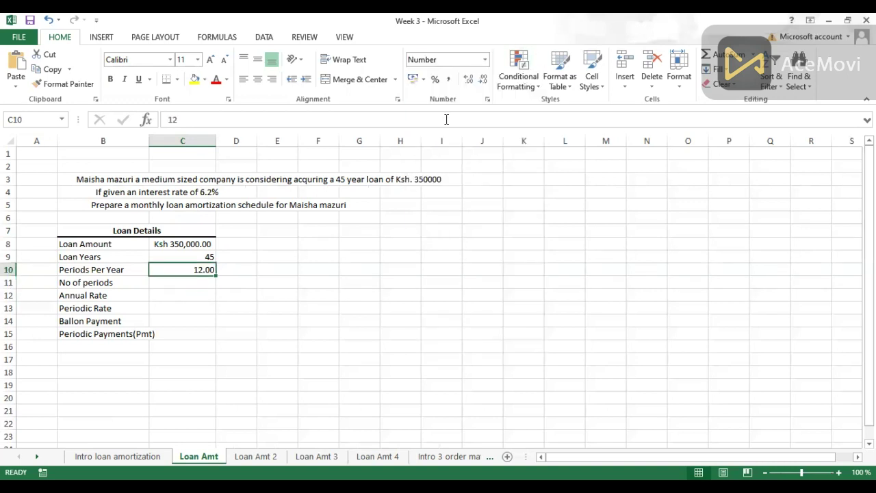
pyautogui.click(184, 282)
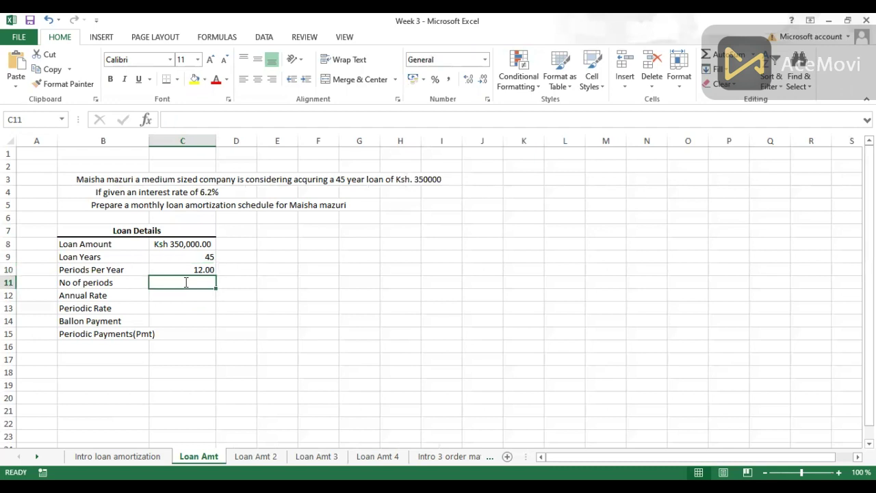
# Compute number of periods as =C10*C9 in C11 and enter a 6.2% annual rate in C12.
pyautogui.write('=')
pyautogui.click(195, 270)
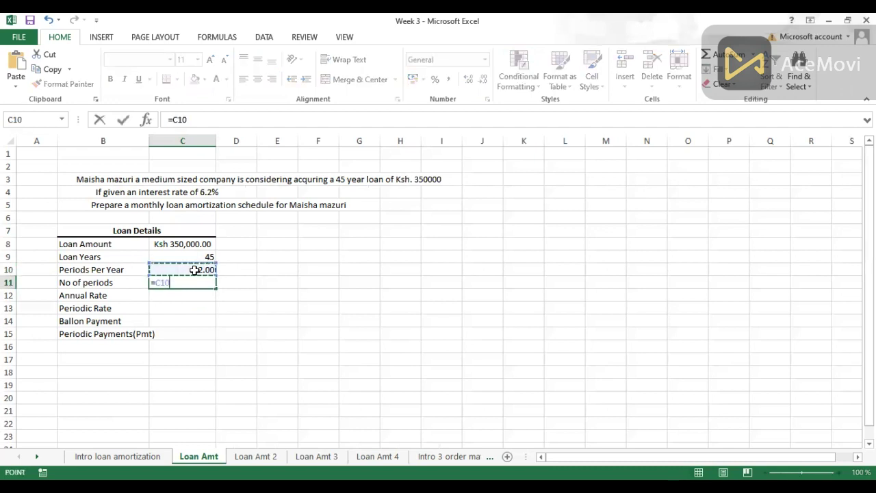
pyautogui.write('*')
pyautogui.click(203, 256)
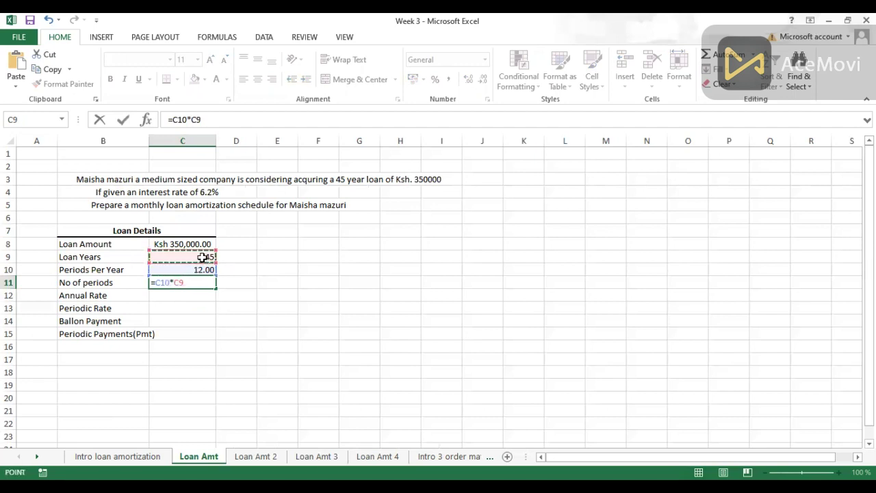
pyautogui.hotkey('ctrl', 'Return')
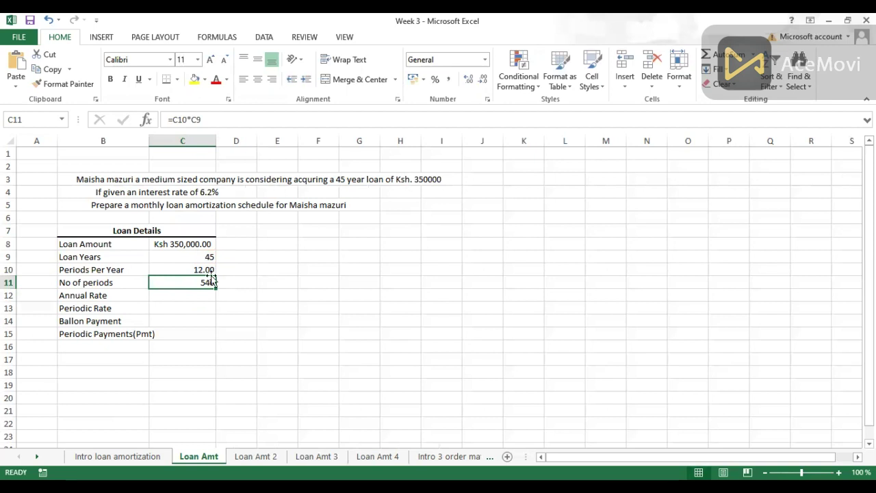
pyautogui.click(193, 295)
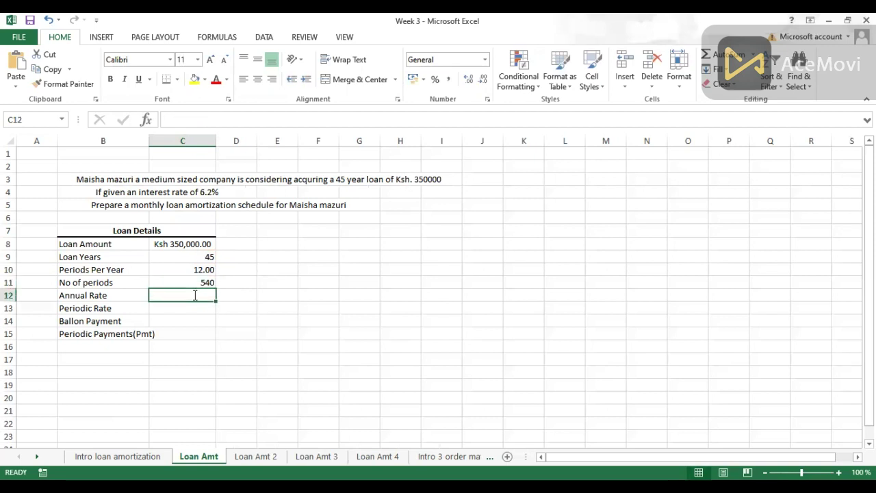
pyautogui.write('6.2%')
pyautogui.press('Return')
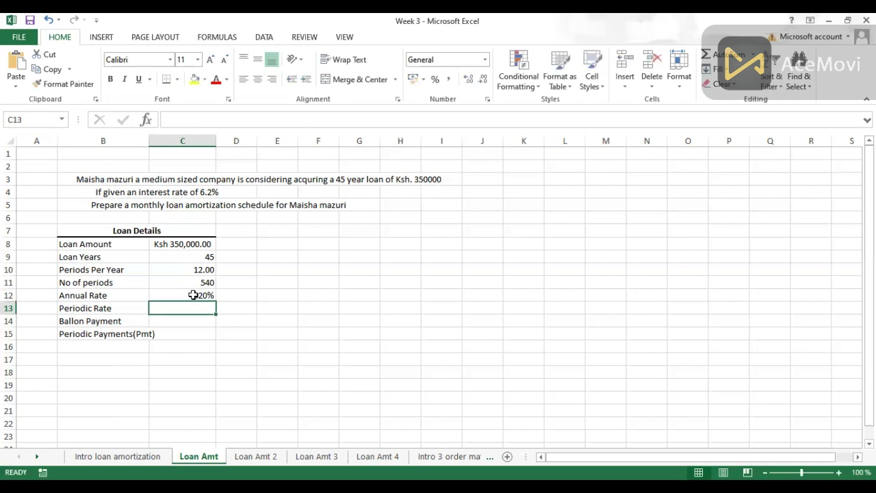
# Set the periodic rate in C13 to =C12/C10, shown as a percentage 0.52%.
pyautogui.write('=')
pyautogui.click(193, 294)
pyautogui.write('/')
pyautogui.press('Up')
pyautogui.press('Up')
pyautogui.press('Up')
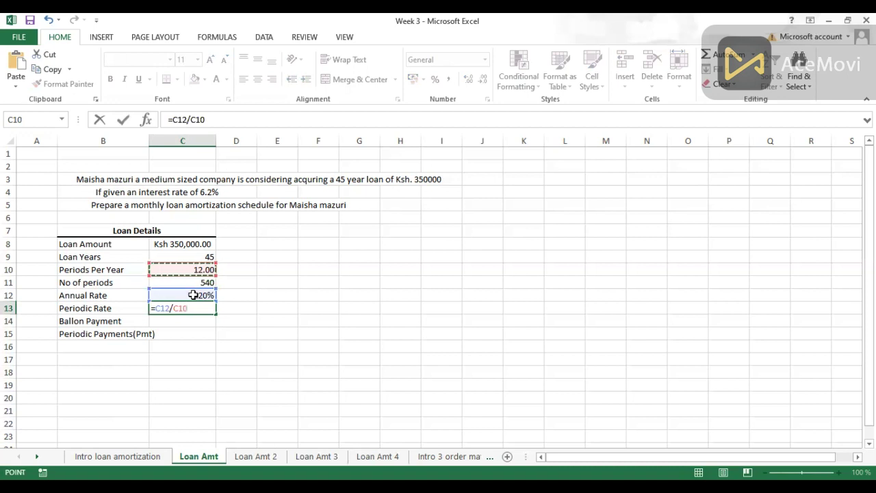
pyautogui.press('Return')
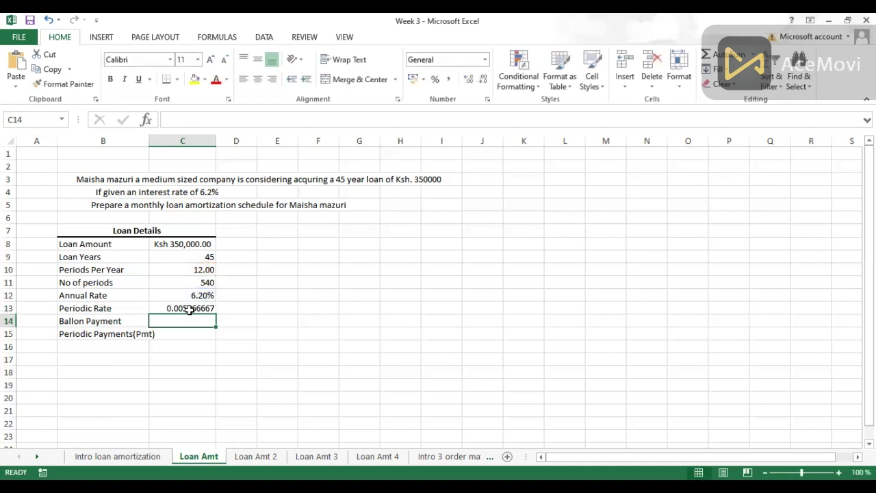
pyautogui.click(188, 308)
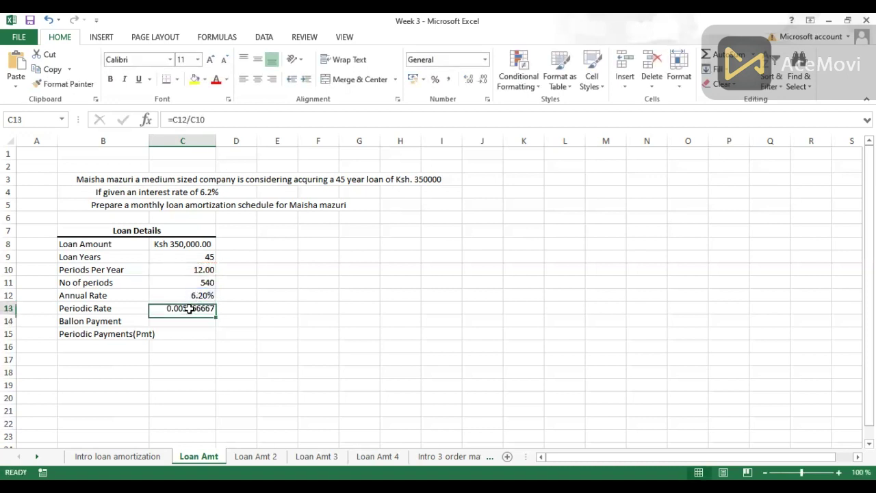
pyautogui.click(433, 80)
pyautogui.click(468, 79)
pyautogui.click(468, 80)
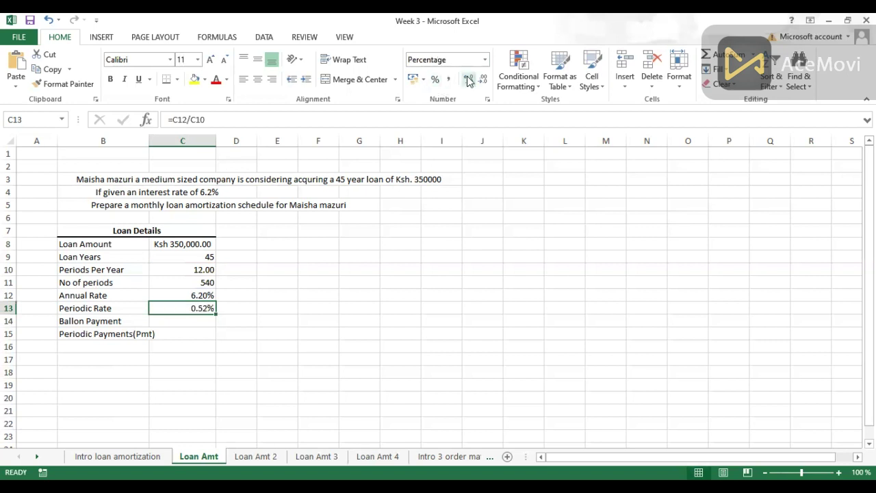
# Set the Ballon Payment in C14 to 0.
pyautogui.click(174, 319)
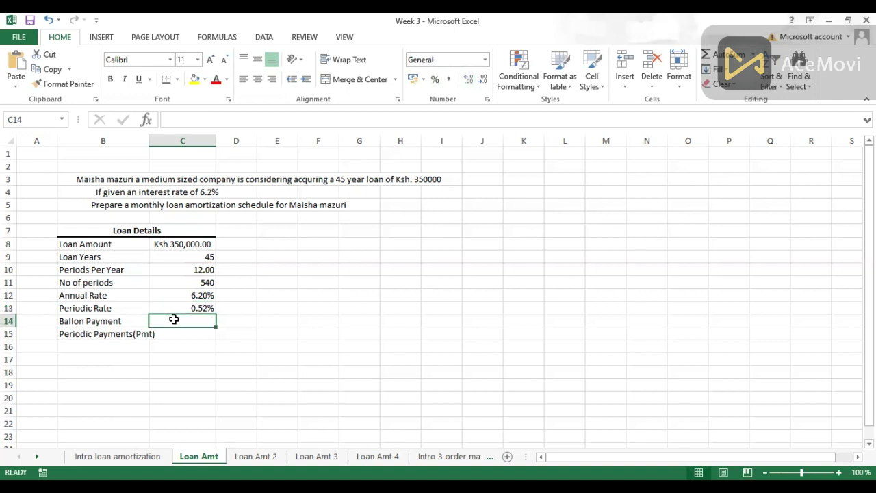
pyautogui.write('0')
pyautogui.press('Return')
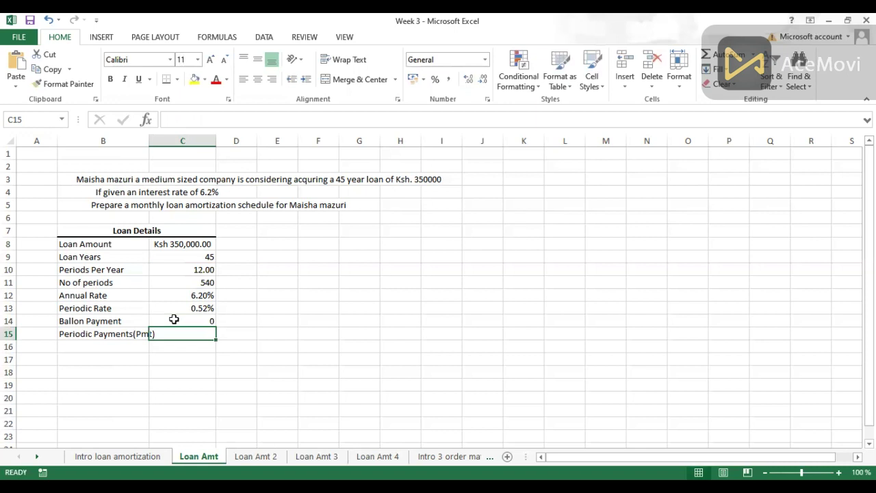
# Enter =-PMT(C13,C11,C8,C14,0) in C15 giving Ksh1,927.58, and autofit column B.
pyautogui.write('-')
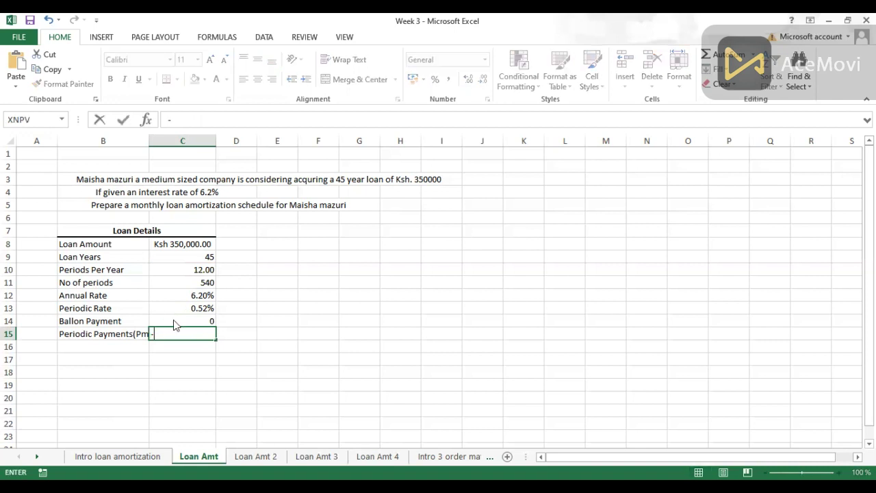
pyautogui.write('p')
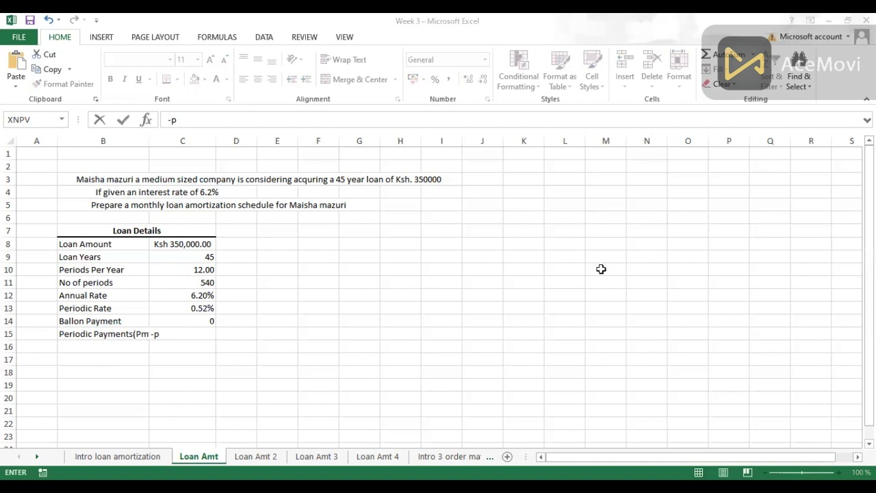
pyautogui.write('mt')
pyautogui.press('Tab')
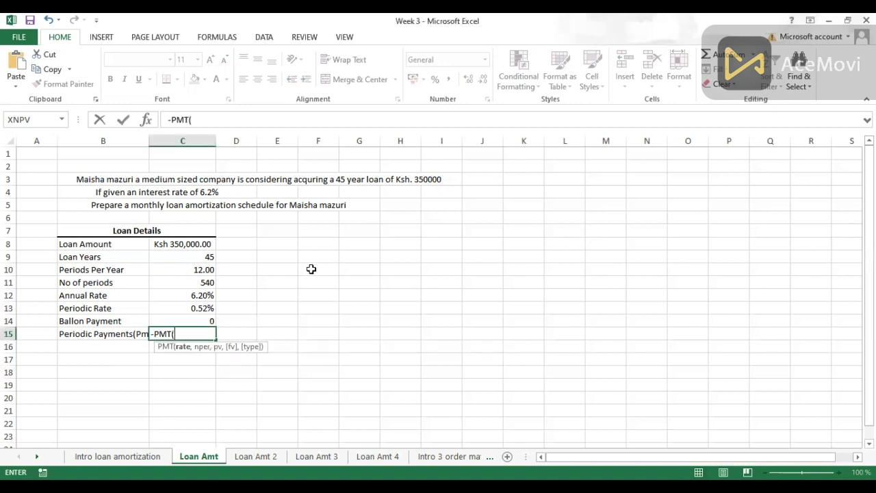
pyautogui.click(195, 309)
pyautogui.write(',')
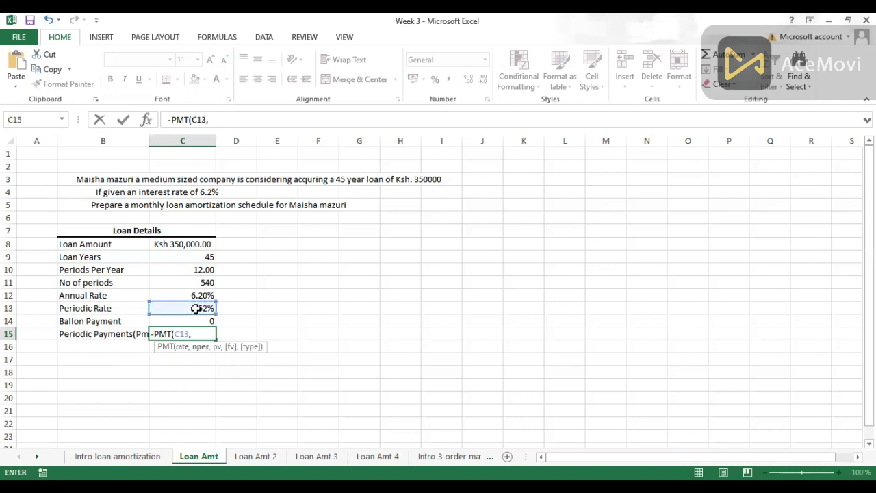
pyautogui.click(202, 282)
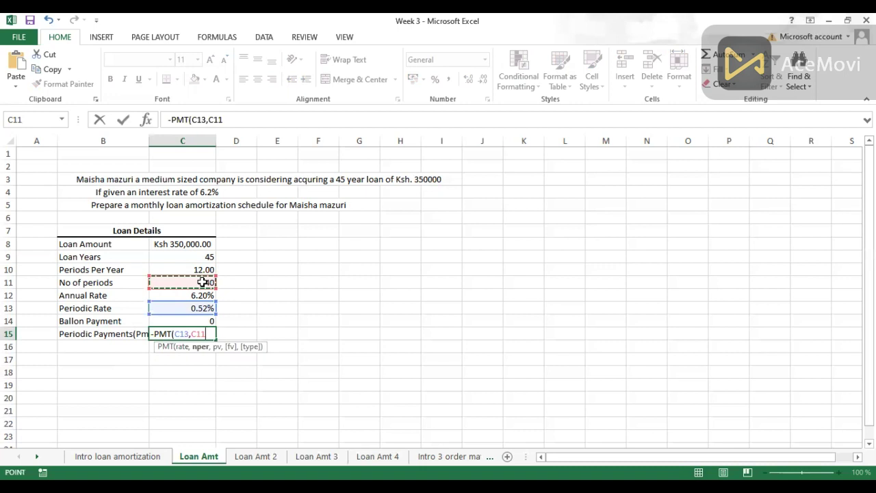
pyautogui.write(',')
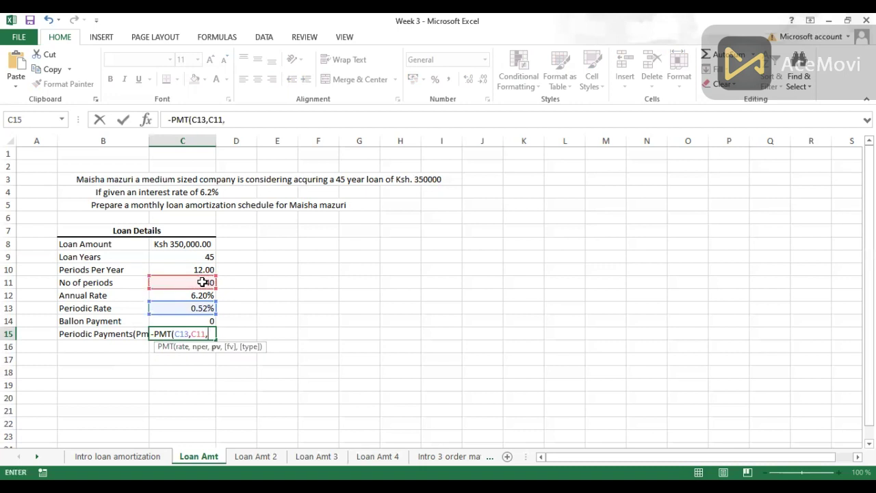
pyautogui.click(176, 243)
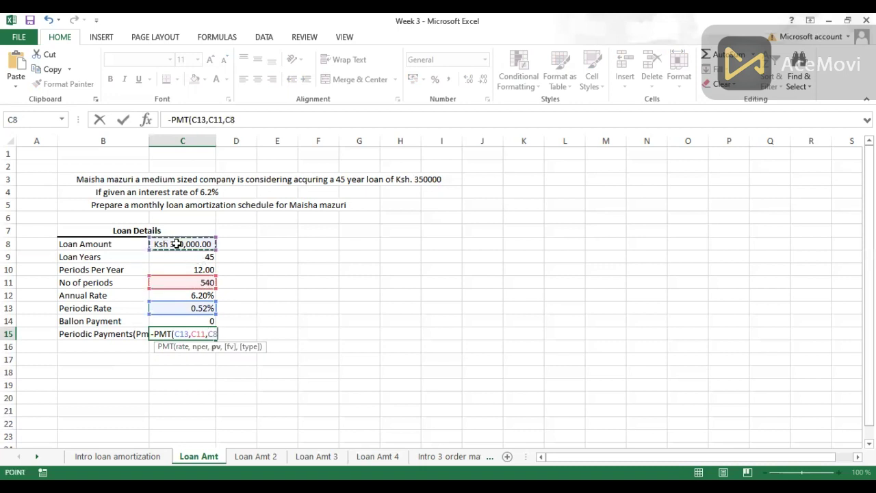
pyautogui.write(',')
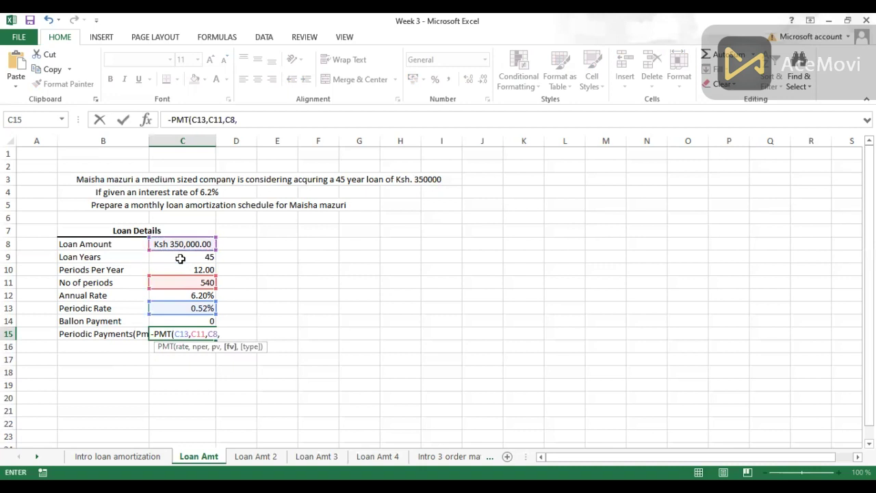
pyautogui.click(195, 319)
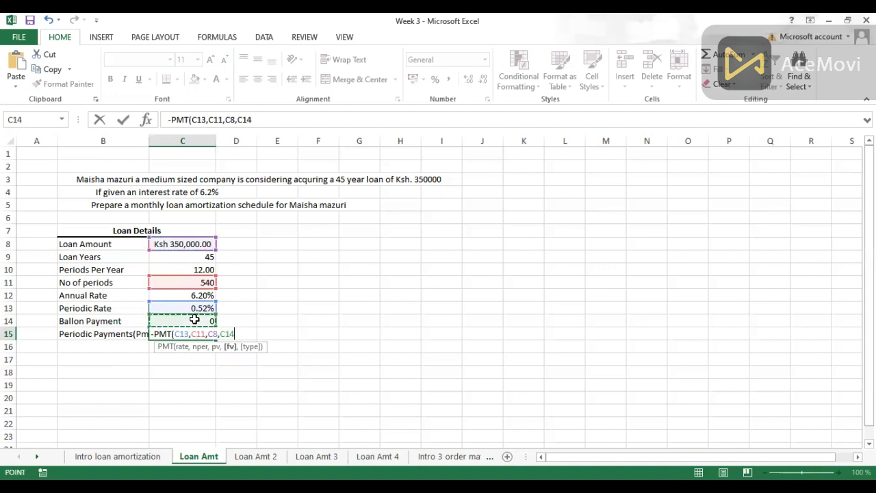
pyautogui.write(',')
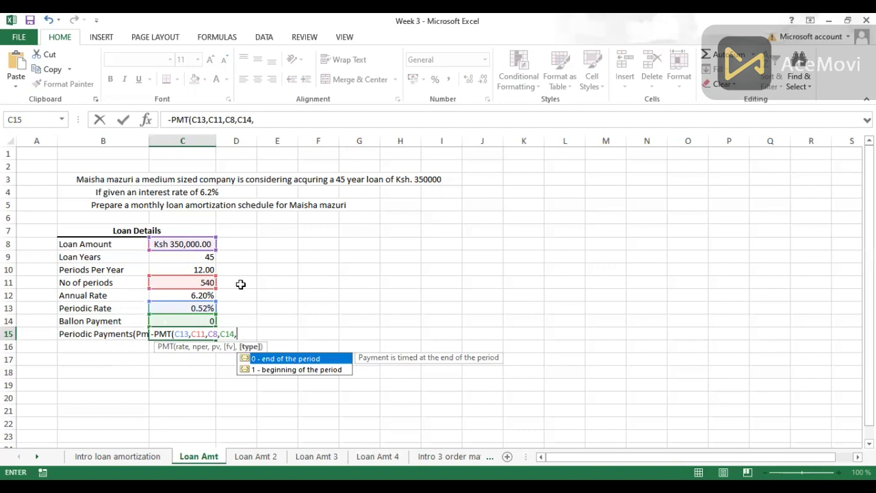
pyautogui.write('0)')
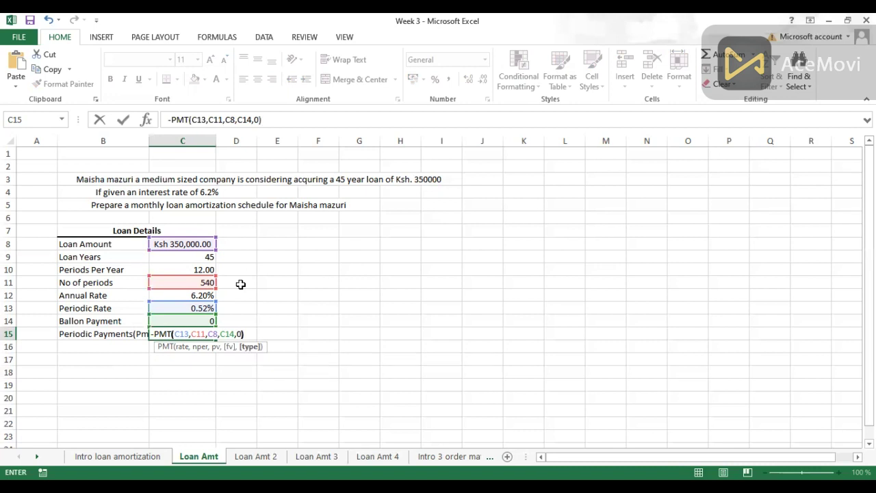
pyautogui.hotkey('ctrl', 'Return')
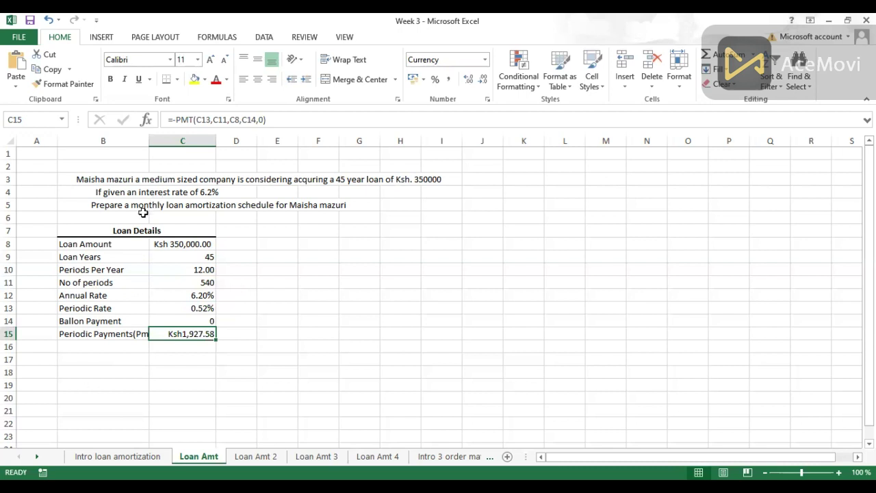
pyautogui.doubleClick(149, 138)
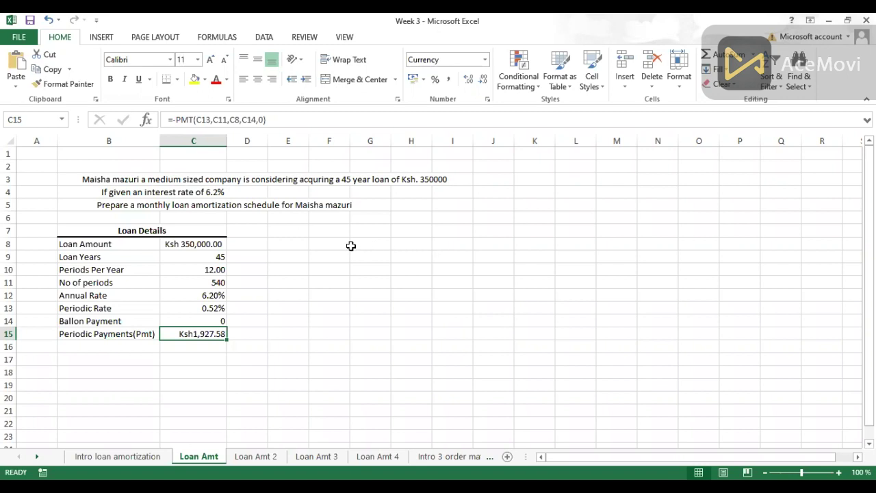
# Enter the headers periods, PMT and Interest payments in F8:H8.
pyautogui.click(320, 247)
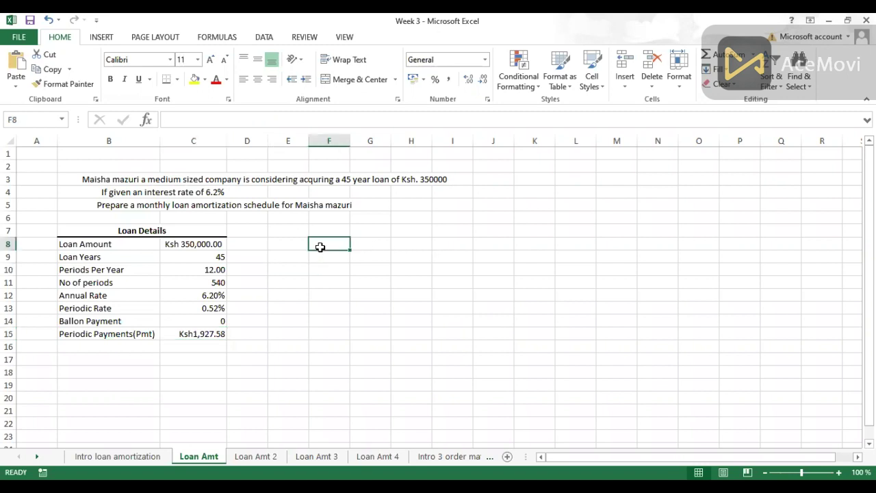
pyautogui.write('perio')
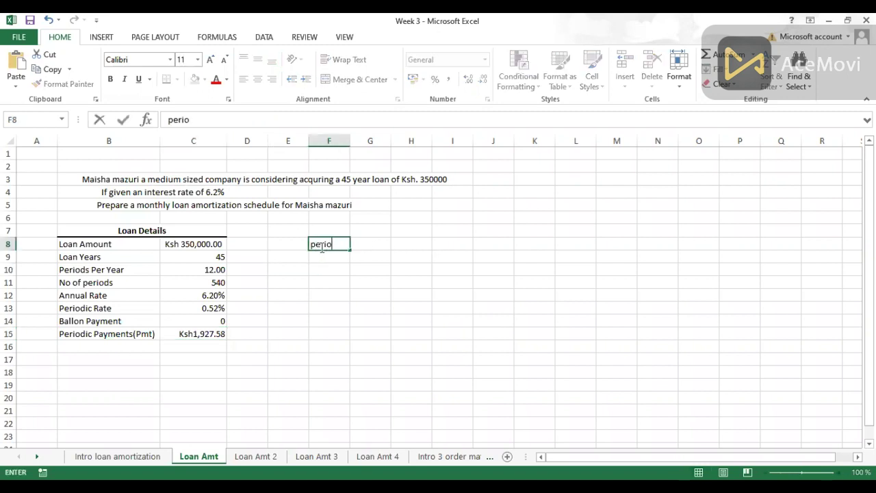
pyautogui.write('ds')
pyautogui.press('Tab')
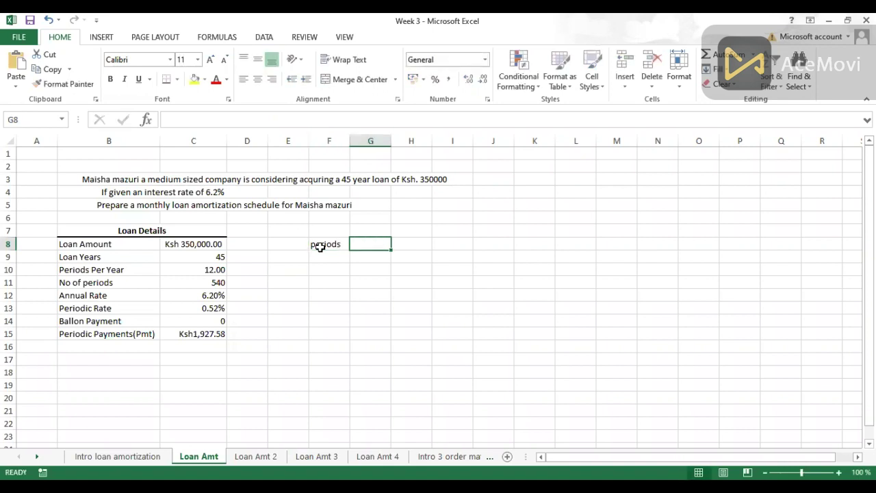
pyautogui.write('PMT')
pyautogui.press('Tab')
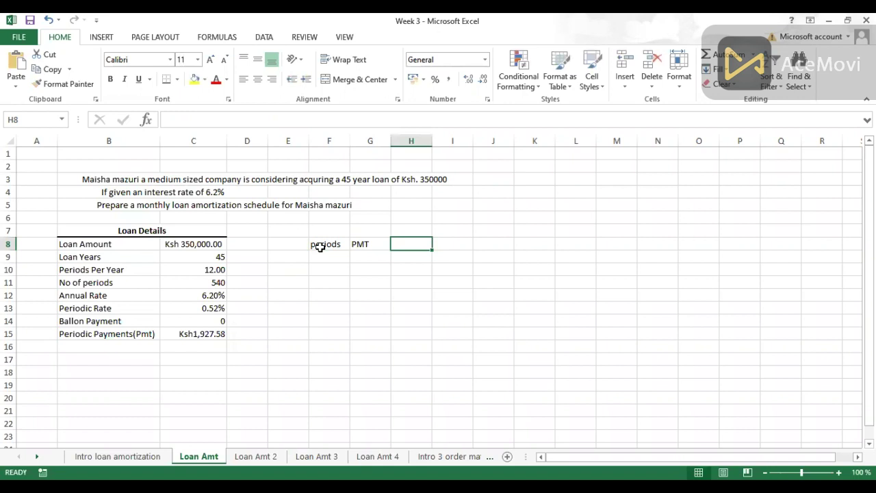
pyautogui.write('I')
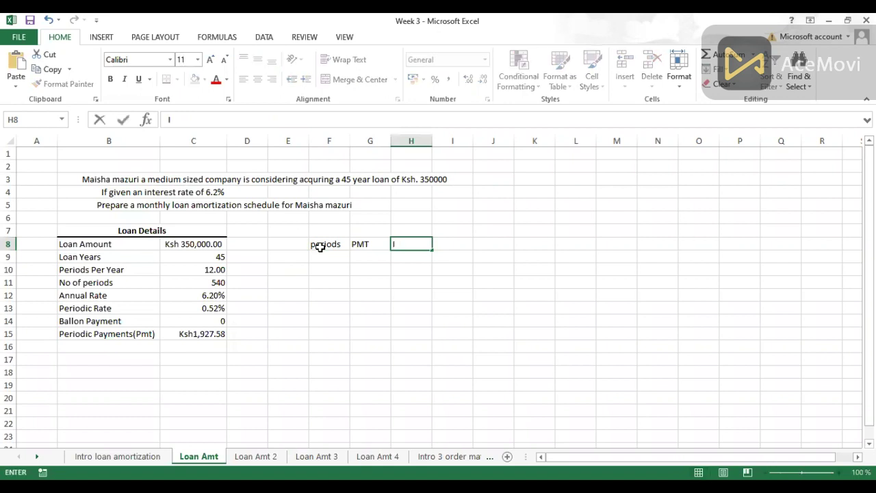
pyautogui.write('nterest')
pyautogui.press('Tab')
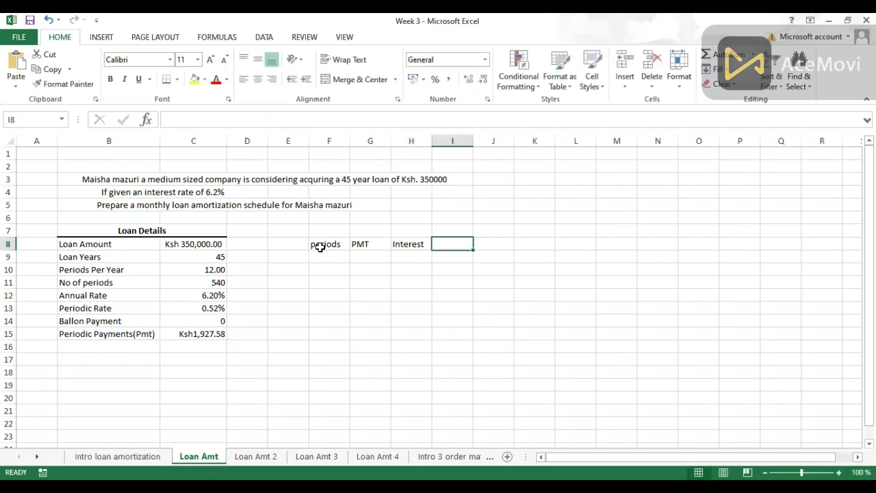
pyautogui.press('Left')
pyautogui.press('BackSpace')
pyautogui.write('Interest payments')
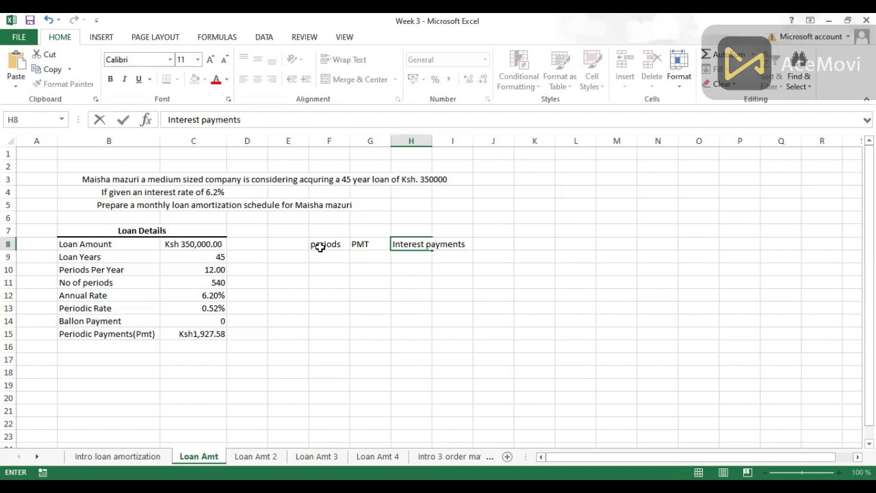
pyautogui.press('Tab')
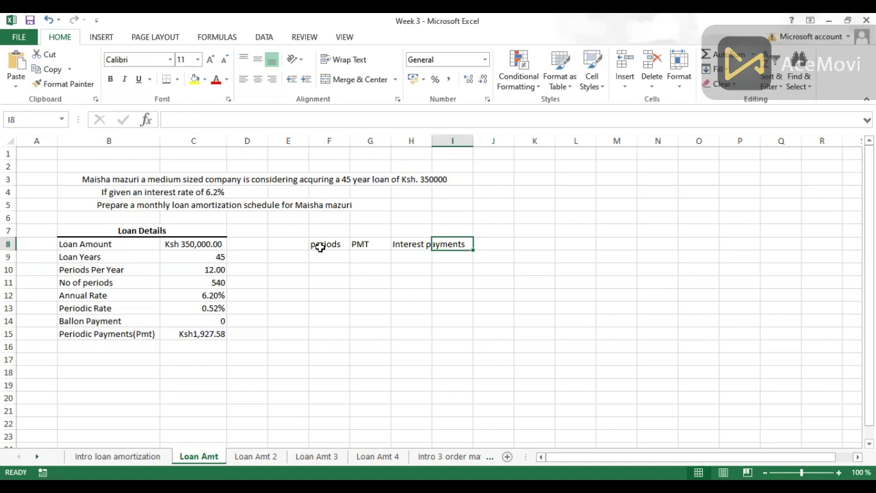
# Add principal reduction and Balance headers, bold F8:J8, and widen column H.
pyautogui.write('p')
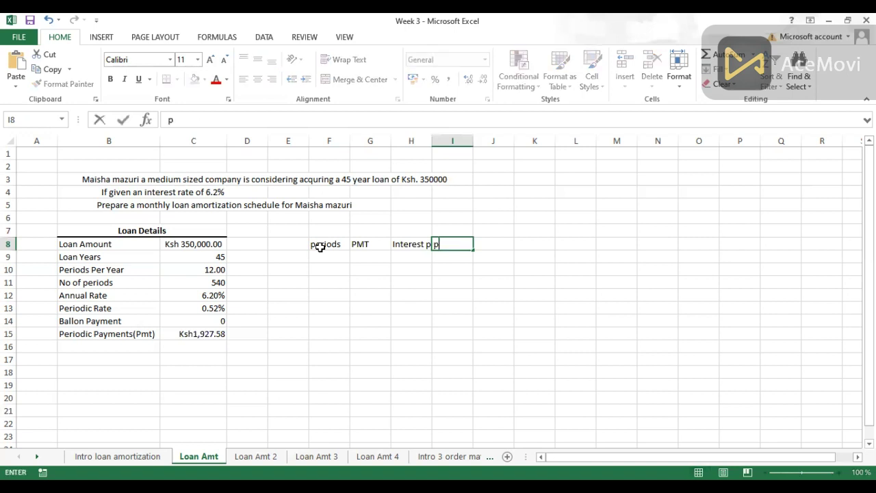
pyautogui.write('rincipal reduction')
pyautogui.press('Tab')
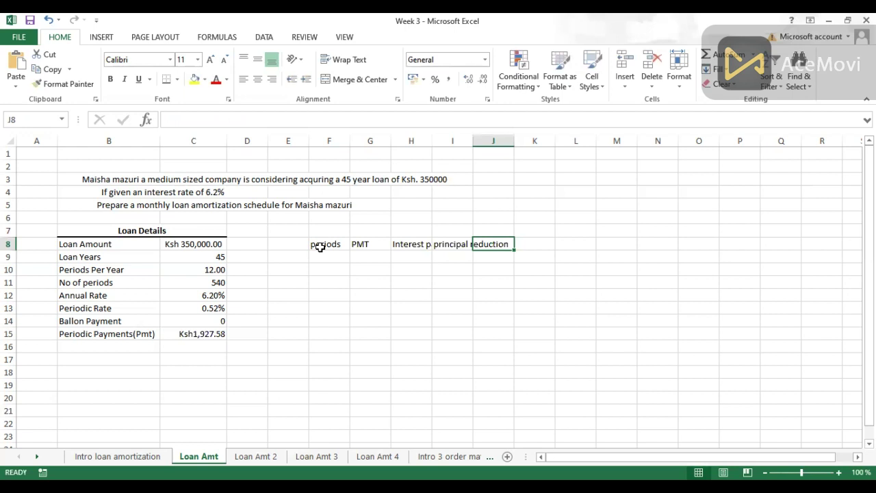
pyautogui.hotkey('ctrl', 'b')
pyautogui.write('B')
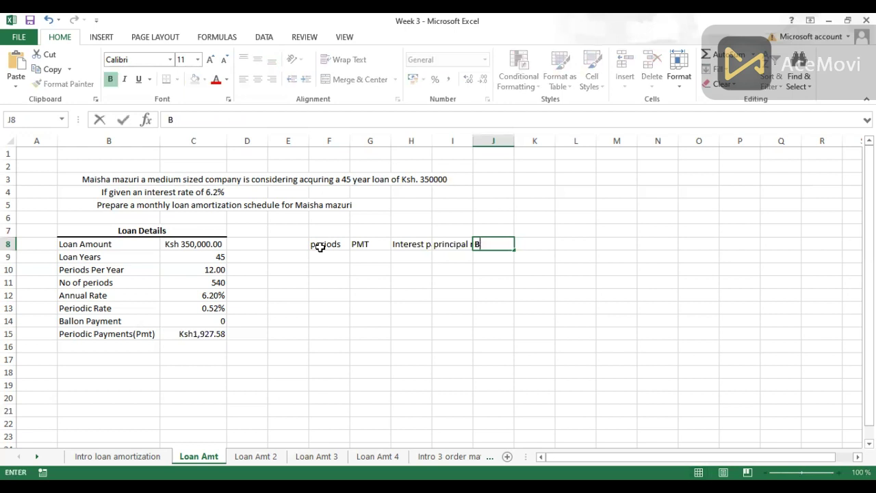
pyautogui.write('alance')
pyautogui.moveTo(322, 245); pyautogui.dragTo(488, 242)
pyautogui.hotkey('ctrl', 'b')
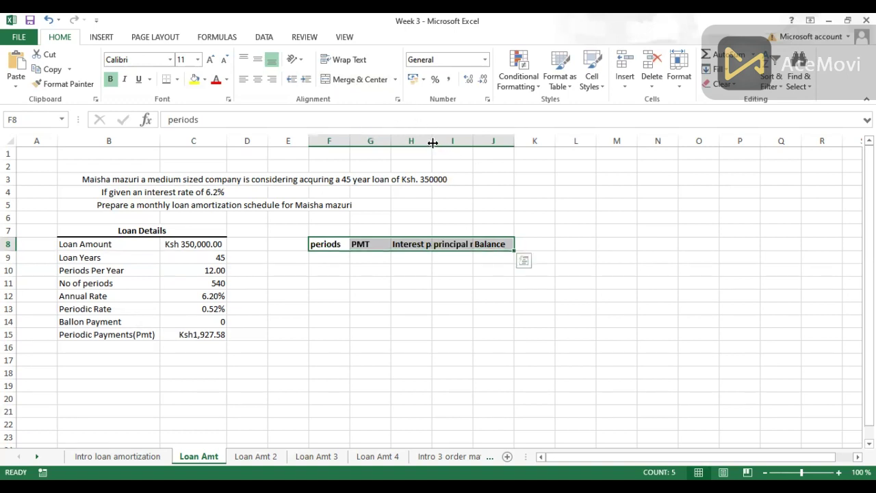
pyautogui.moveTo(432, 142); pyautogui.dragTo(549, 142)
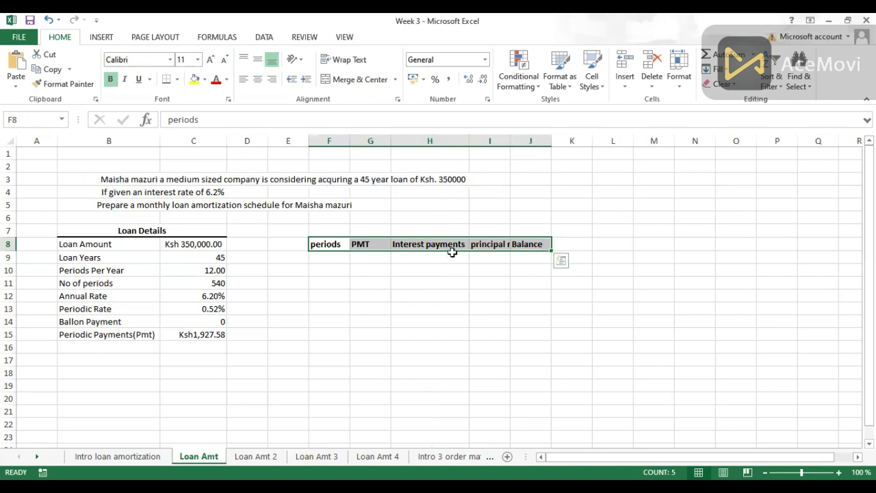
pyautogui.click(327, 255)
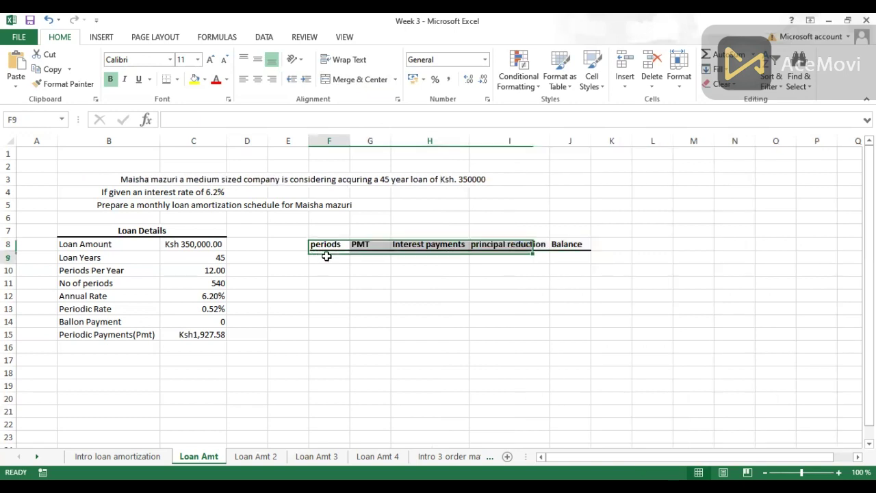
# Number periods from 0 in F9 down column F as a step-1 series stopping at 540.
pyautogui.write('0')
pyautogui.press('Return')
pyautogui.write('1')
pyautogui.hotkey('ctrl', 'Return')
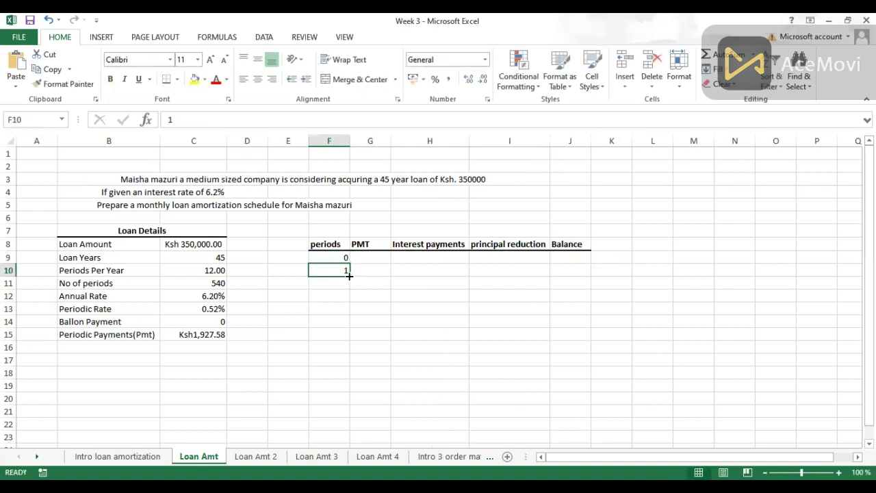
pyautogui.moveTo(349, 275)
pyautogui.mouseDown()
pyautogui.moveTo(349, 261)
pyautogui.moveTo(351, 273)
pyautogui.mouseUp()
pyautogui.click(387, 453)
pyautogui.click(331, 113)
pyautogui.click(459, 173)
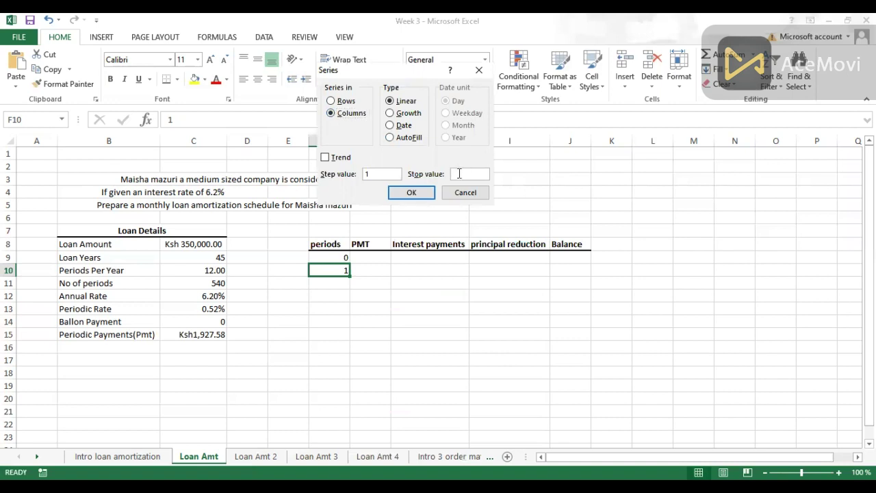
pyautogui.write('540')
pyautogui.click(419, 191)
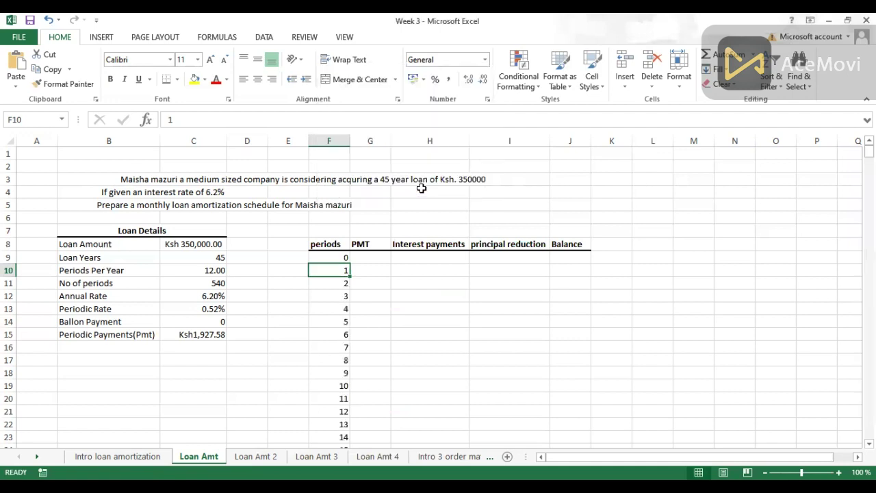
pyautogui.click(371, 269)
# Fill the PMT column from G10 down with =$C$15, Ksh1,927.58 each period.
pyautogui.write('=')
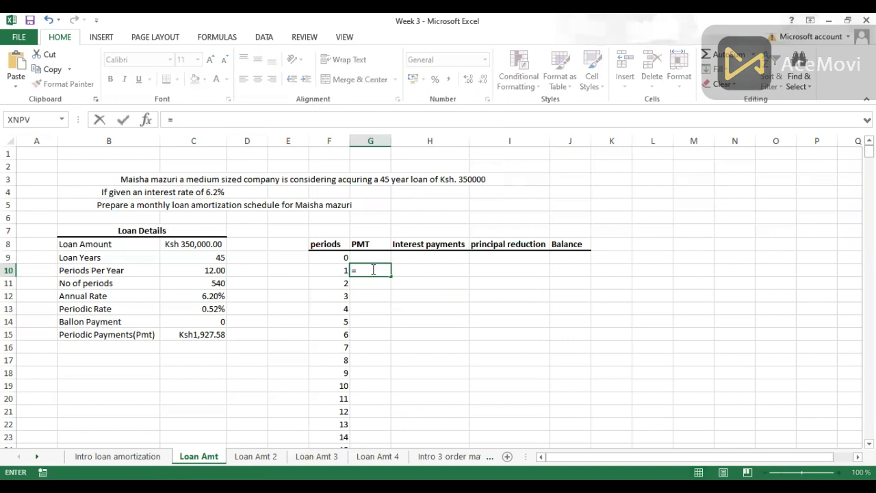
pyautogui.click(208, 334)
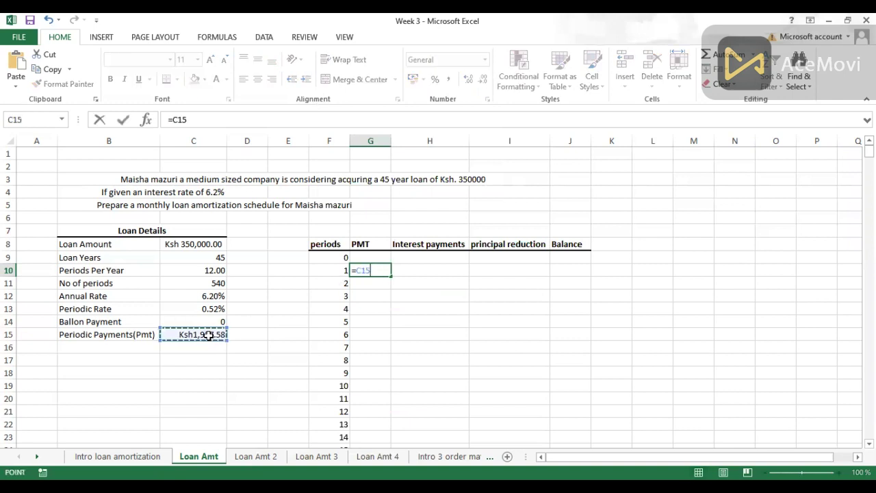
pyautogui.press('F4')
pyautogui.hotkey('ctrl', 'Return')
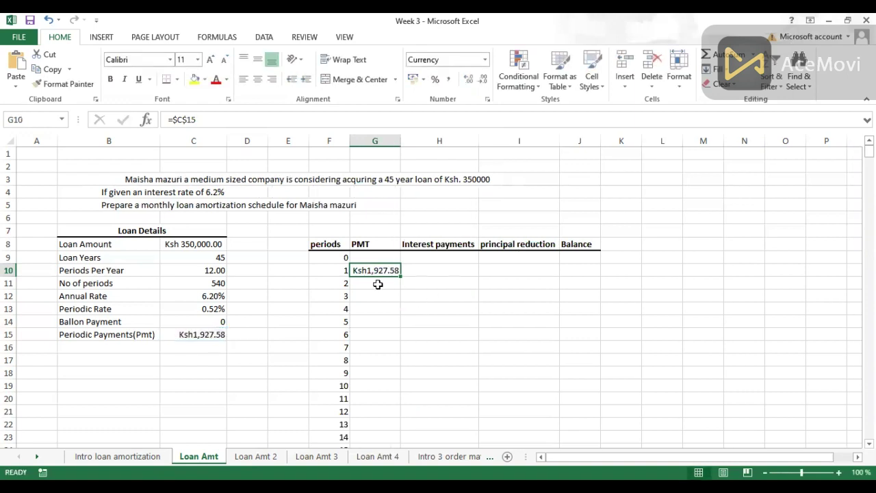
pyautogui.doubleClick(399, 275)
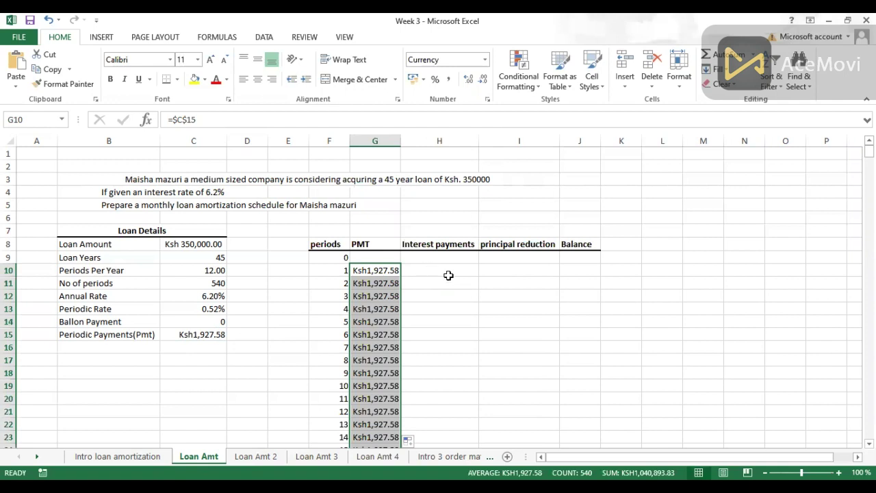
# Set the opening Balance in J9 to =C8, Ksh 350,000.00.
pyautogui.click(575, 257)
pyautogui.write('=')
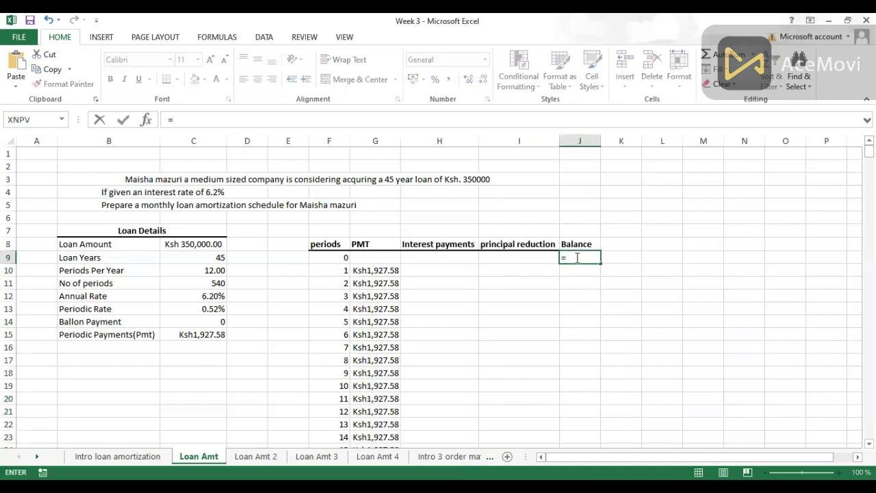
pyautogui.click(189, 243)
pyautogui.hotkey('ctrl', 'Return')
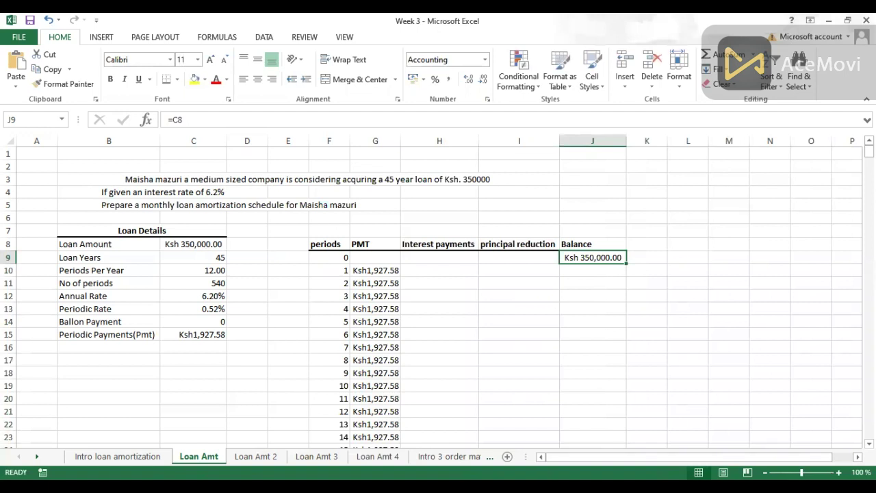
pyautogui.hotkey('alt', 'Tab')
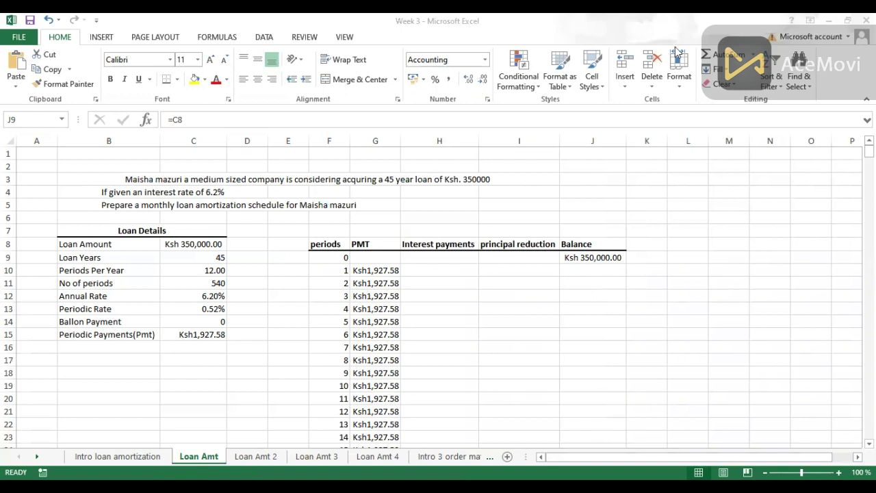
pyautogui.hotkey('alt', 'Tab')
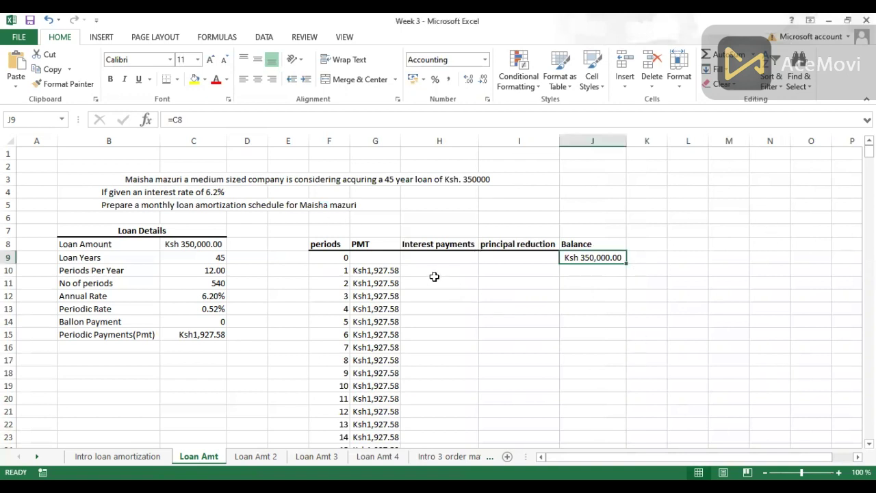
# Fill the interest column from H10 down with =J9*$C$13.
pyautogui.write('=')
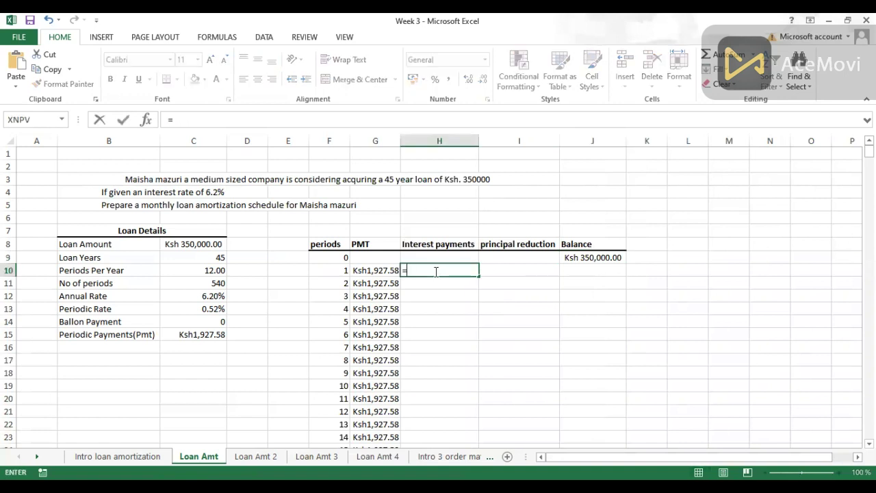
pyautogui.click(595, 257)
pyautogui.write('*')
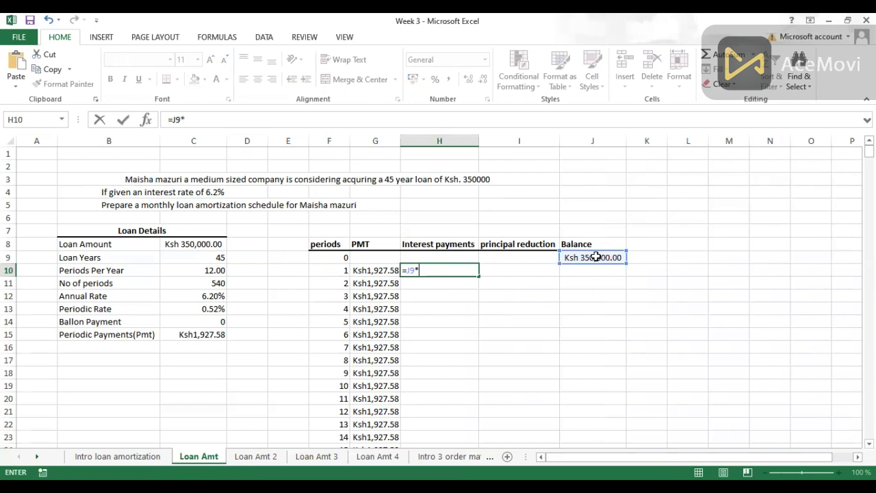
pyautogui.click(208, 310)
pyautogui.press('F4')
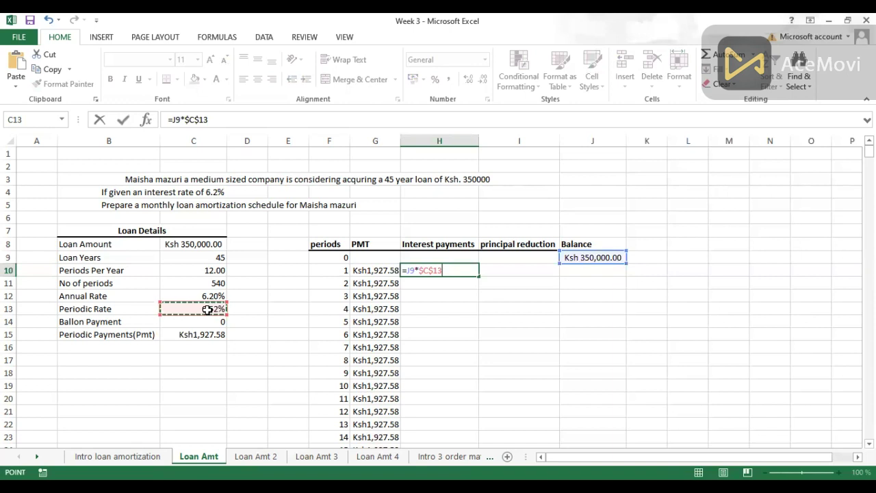
pyautogui.hotkey('ctrl', 'Return')
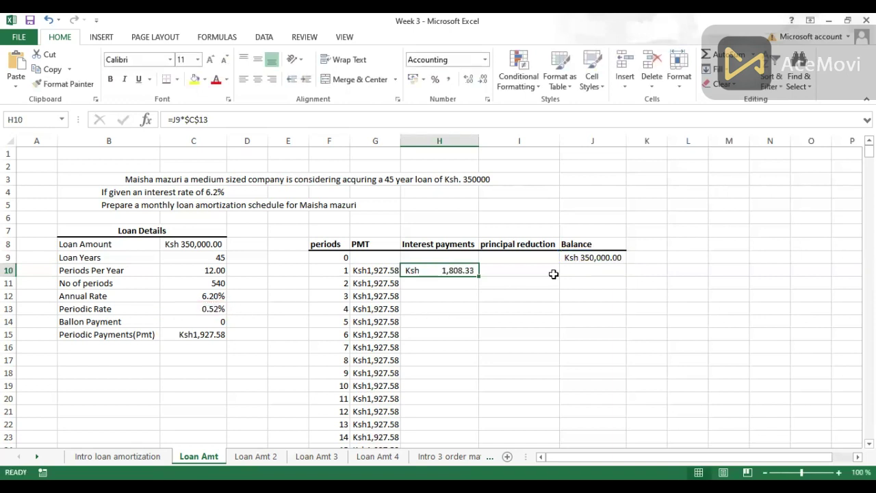
pyautogui.doubleClick(479, 276)
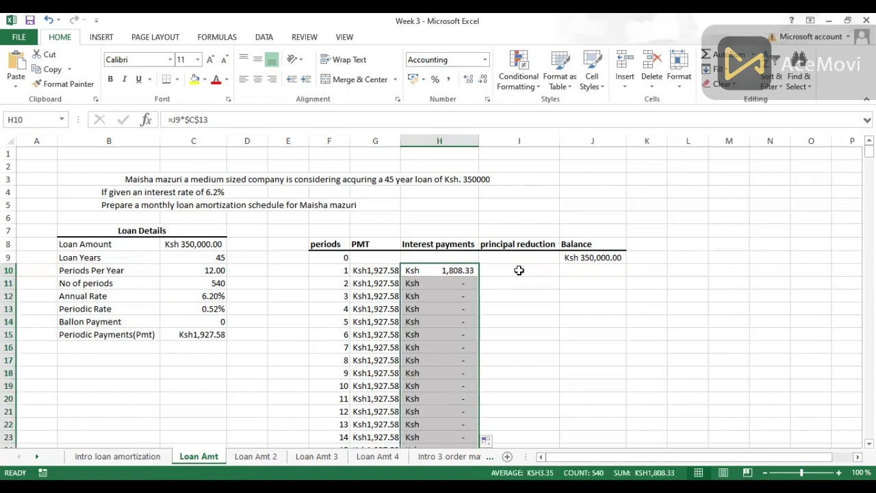
# Enter principal reduction =G10-H10 in I10 and balance =J9-I10 in J10.
pyautogui.click(511, 270)
pyautogui.write('=')
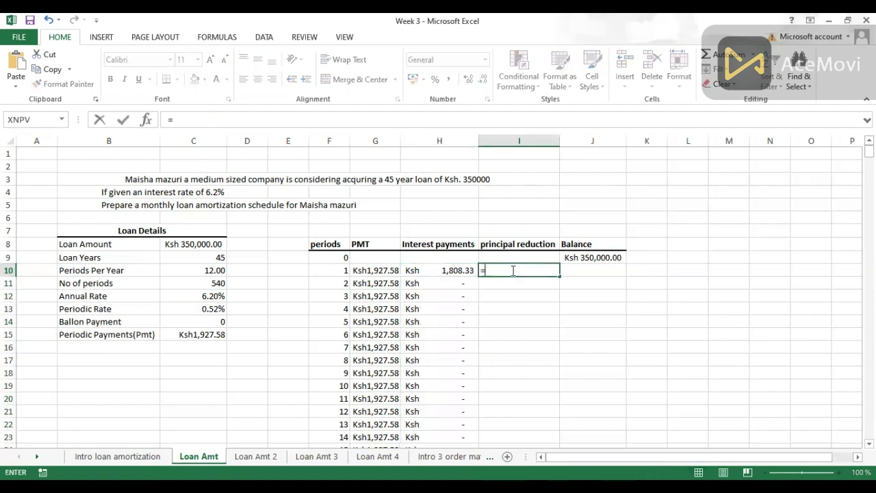
pyautogui.click(369, 271)
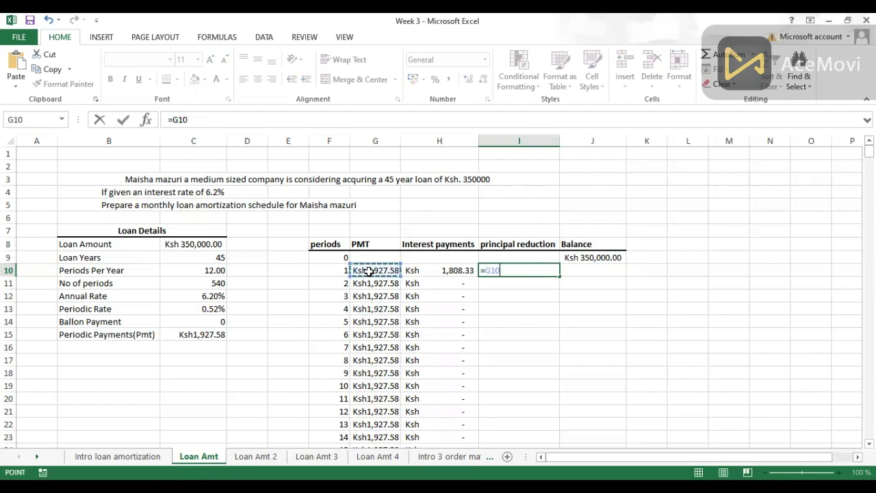
pyautogui.write('-')
pyautogui.click(435, 272)
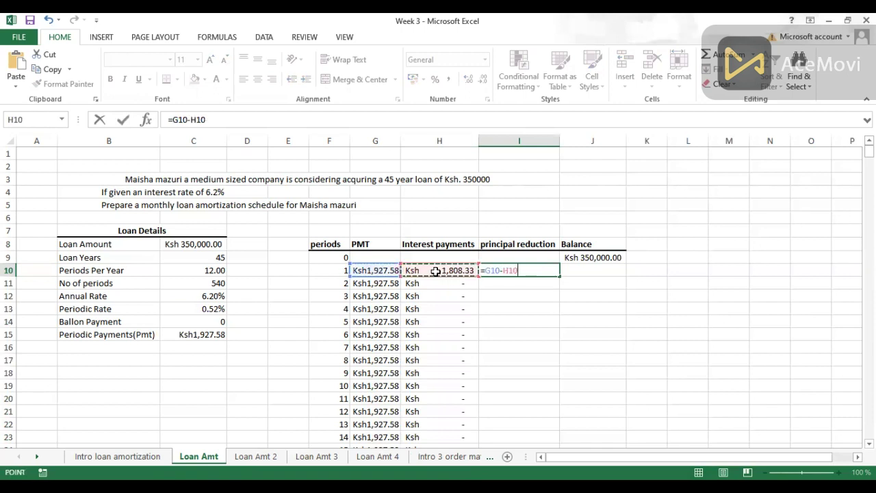
pyautogui.hotkey('ctrl', 'Return')
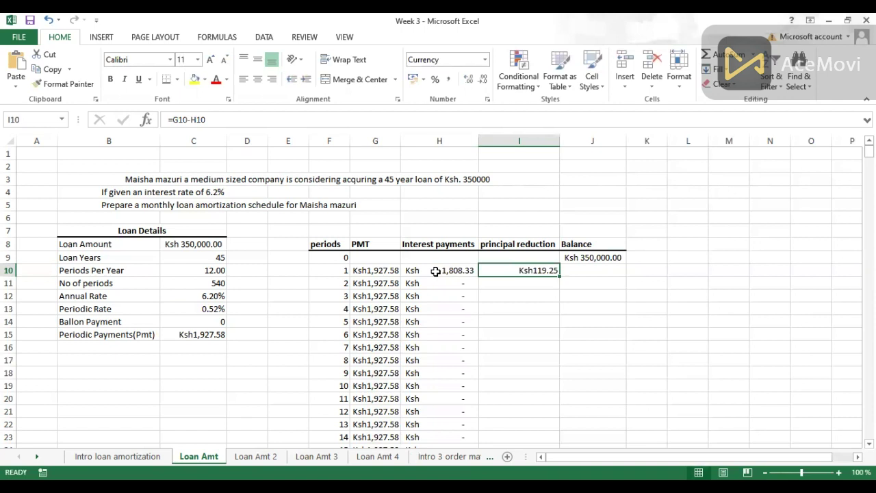
pyautogui.click(588, 271)
pyautogui.write('=')
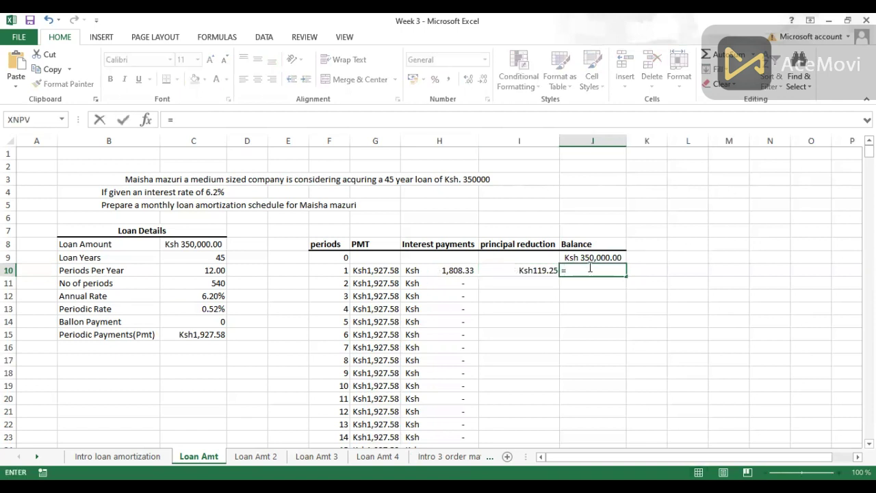
pyautogui.click(589, 257)
pyautogui.write('-')
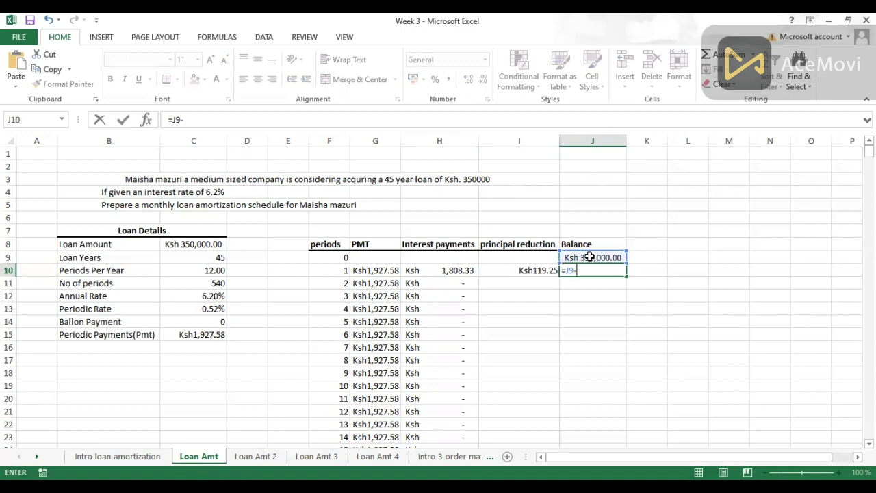
pyautogui.click(532, 271)
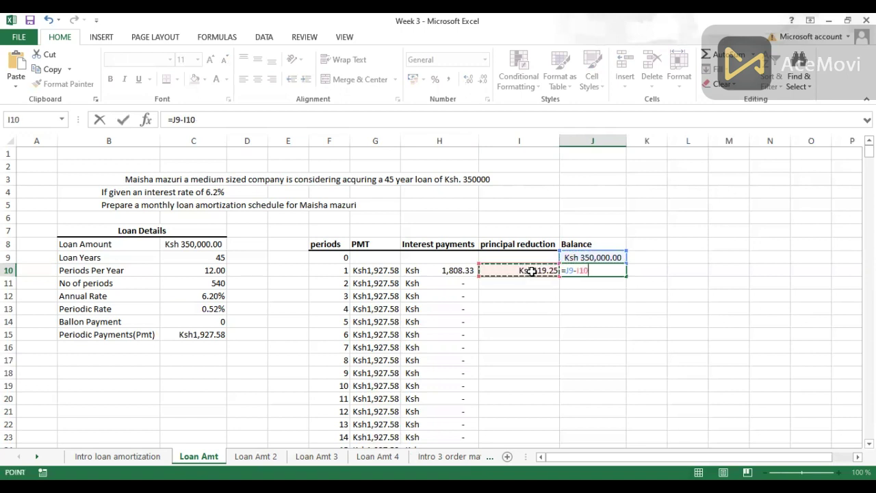
pyautogui.hotkey('ctrl', 'Return')
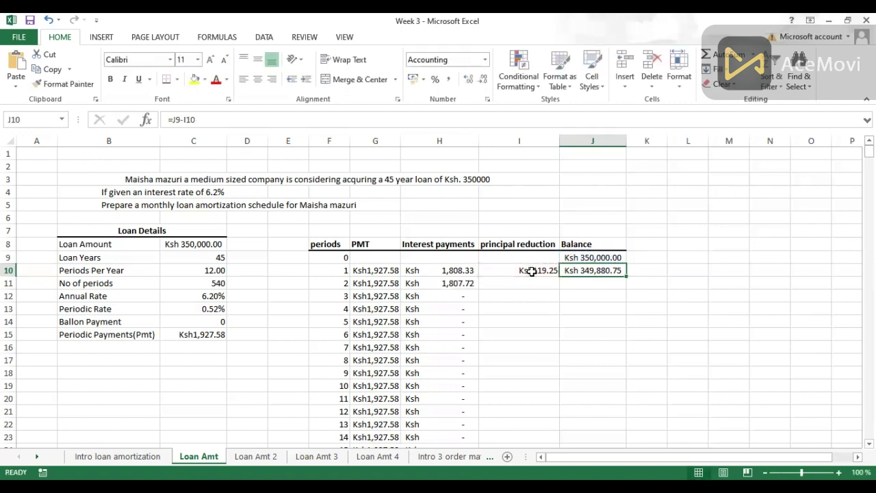
# Copy the principal reduction and balance formulas down all periods and check the last row.
pyautogui.click(460, 283)
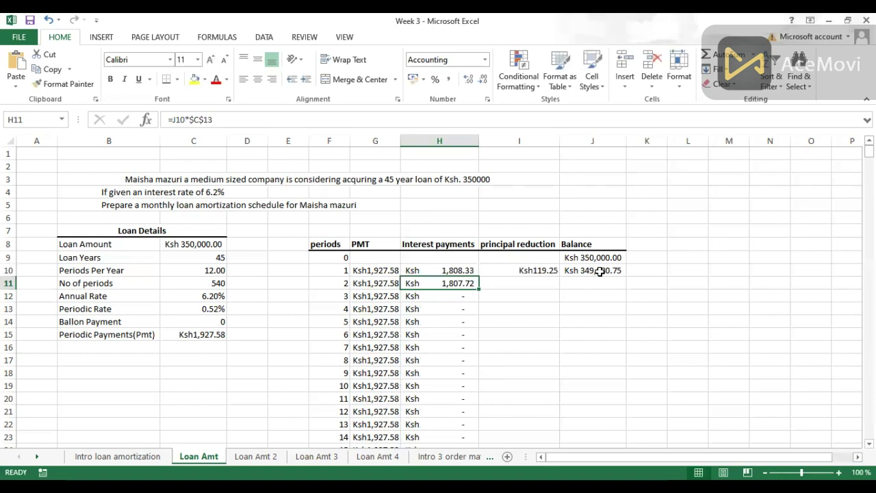
pyautogui.click(596, 270)
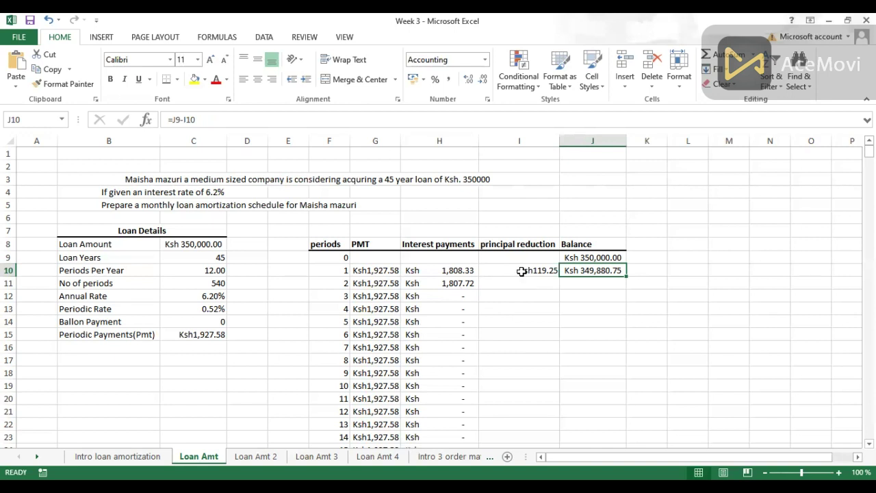
pyautogui.click(552, 271)
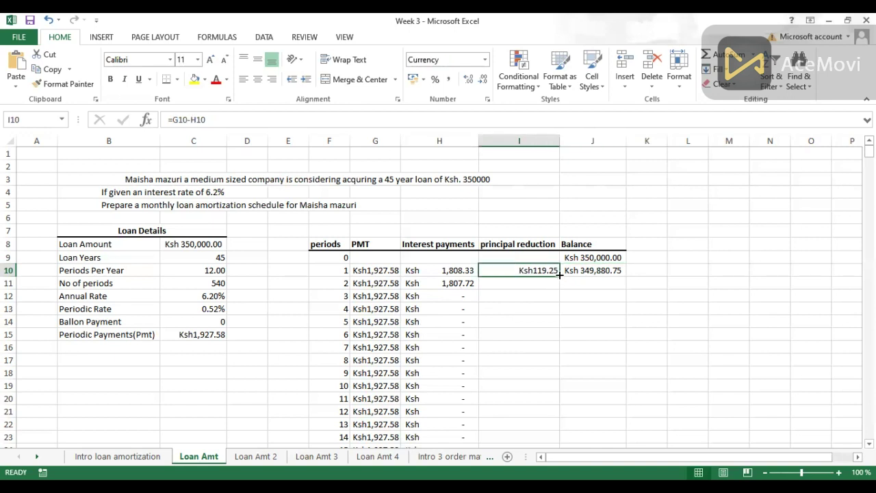
pyautogui.doubleClick(559, 274)
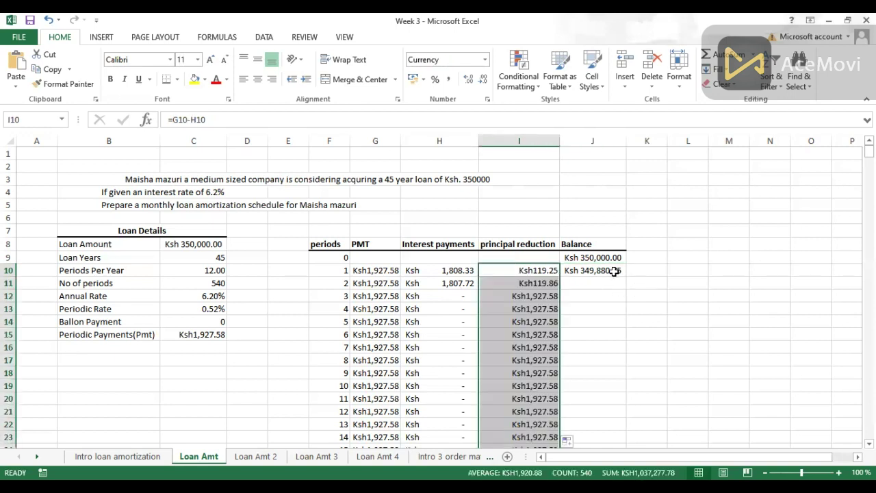
pyautogui.click(605, 270)
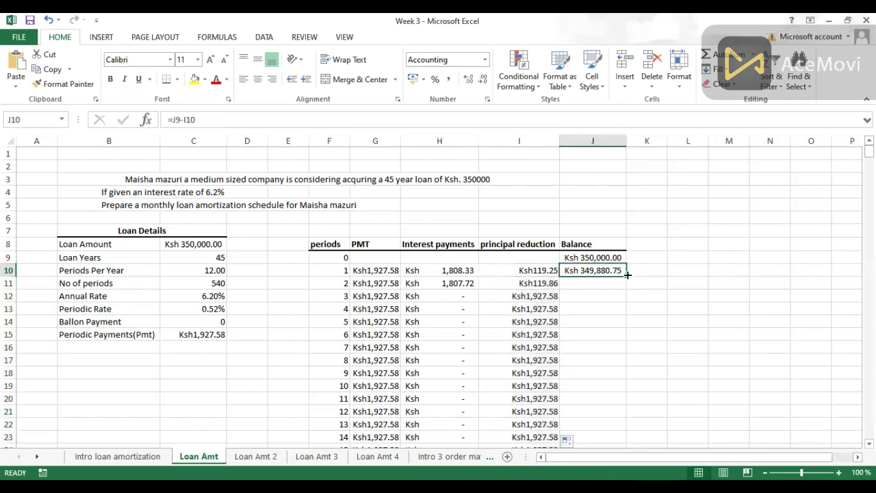
pyautogui.doubleClick(627, 275)
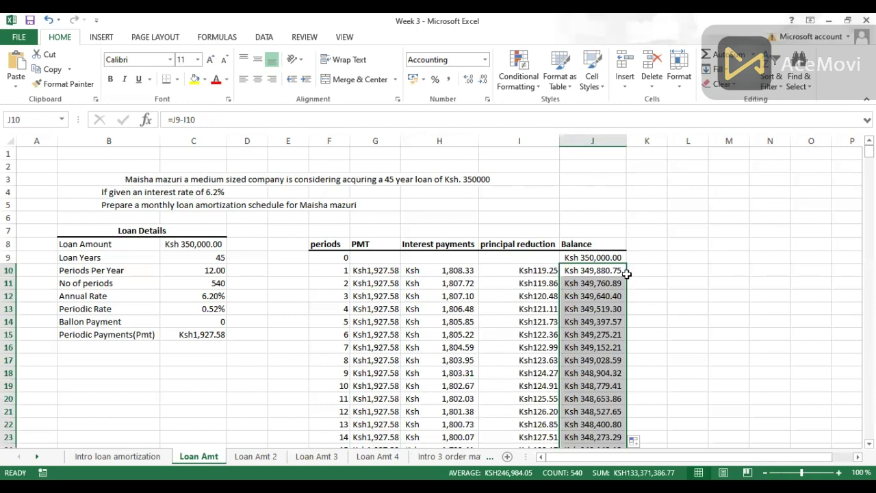
pyautogui.hotkey('ctrl', 'Down')
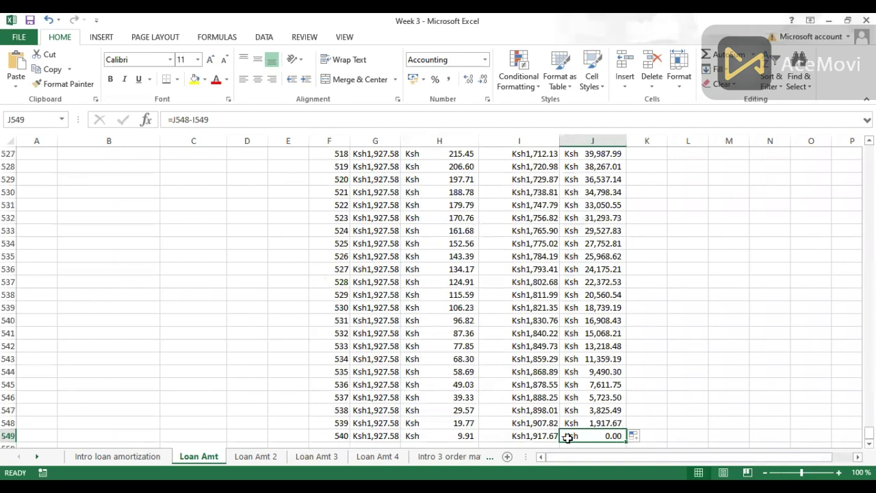
pyautogui.hotkey('ctrl', 'Up')
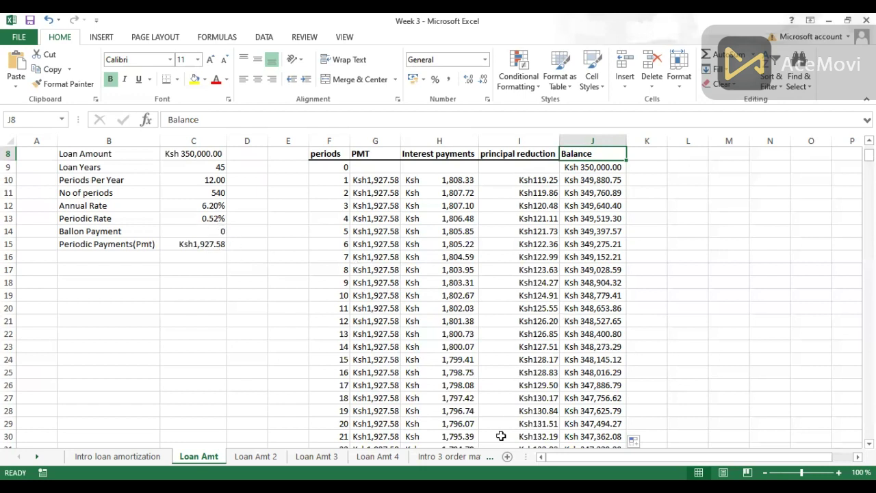
pyautogui.click(583, 396)
pyautogui.hotkey('ctrl', 'Down')
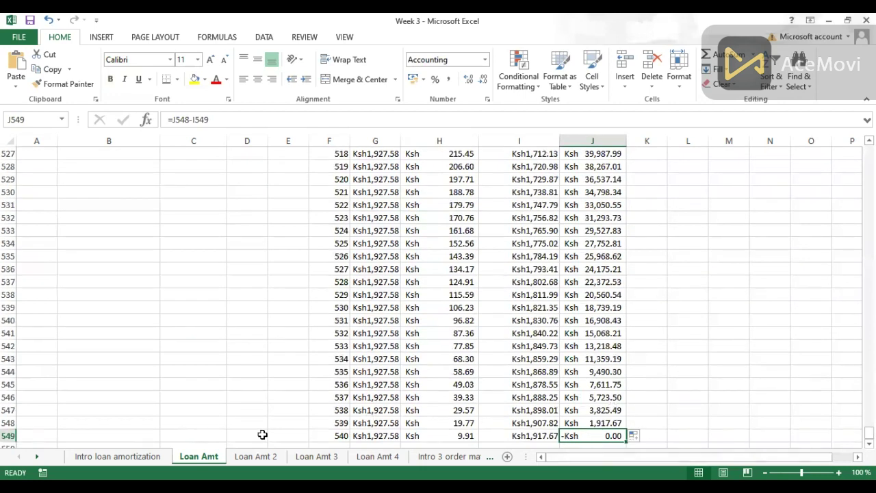
# Go to the Loan Amt 2 sheet with the Ksh. 100000 quarterly loan problem.
pyautogui.click(256, 457)
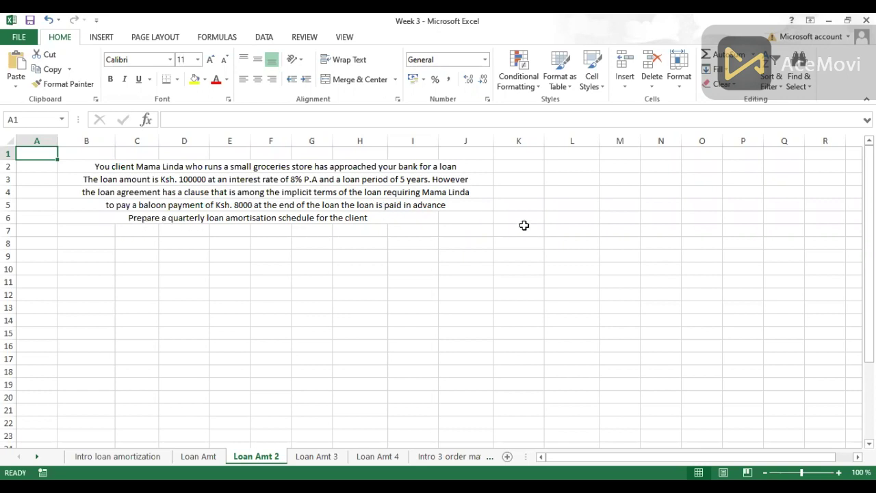
# Enter the Loan Details heading in B7 and autofill labels Loan Amount through Periodic Payments(Pmt) in B8:B15.
pyautogui.click(94, 228)
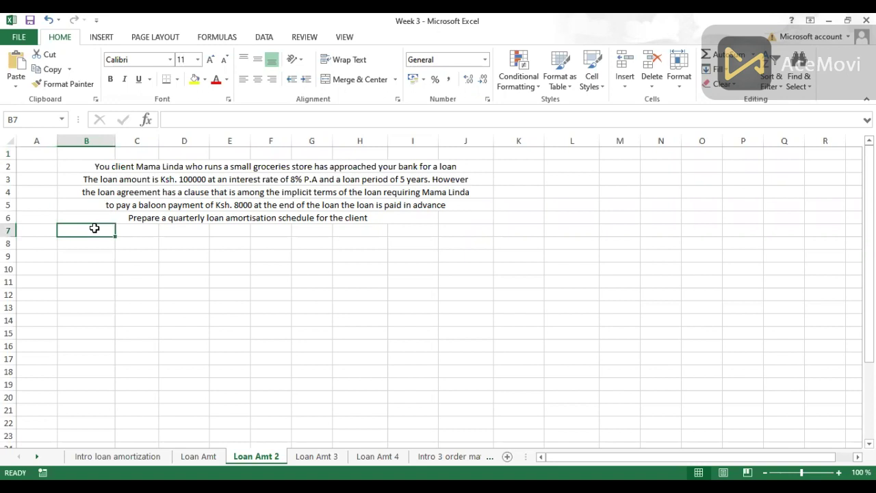
pyautogui.write('Loan Details')
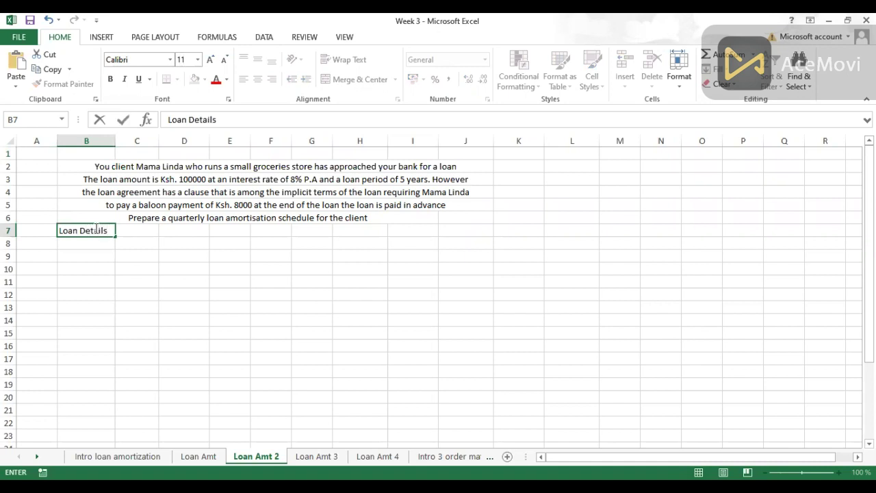
pyautogui.hotkey('ctrl', 'Return')
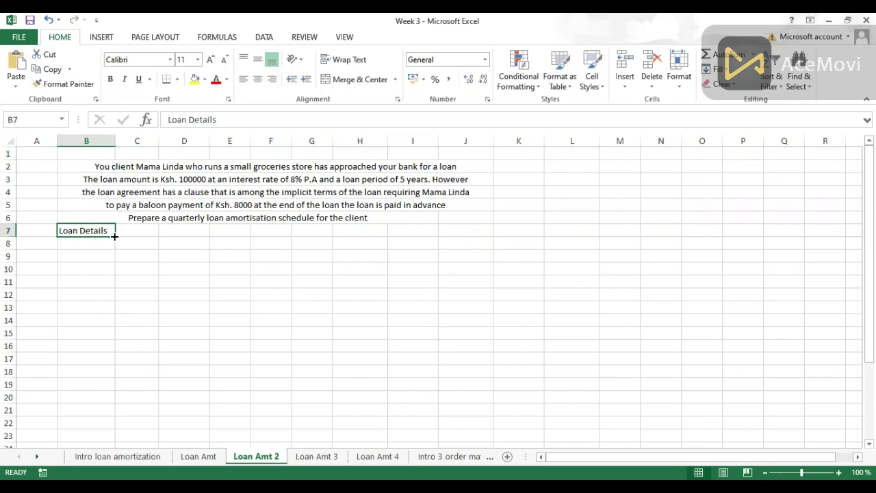
pyautogui.moveTo(116, 236); pyautogui.dragTo(111, 256)
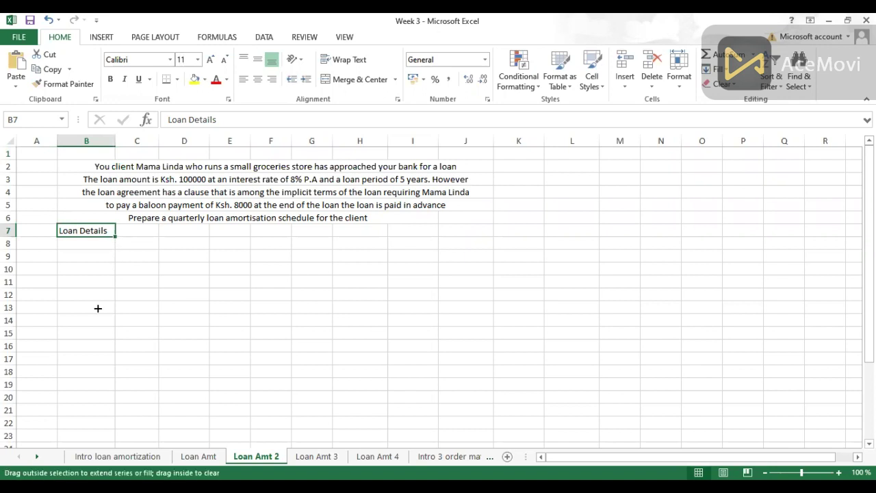
pyautogui.moveTo(104, 359); pyautogui.dragTo(104, 371)
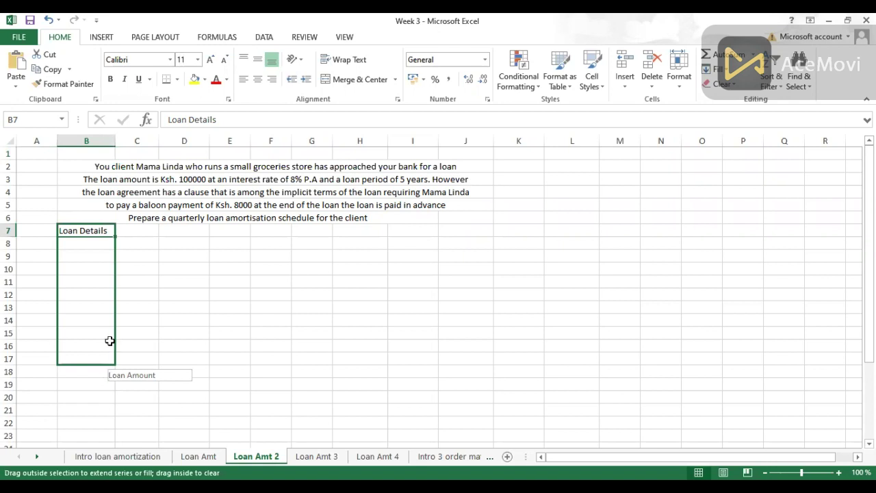
pyautogui.moveTo(109, 340); pyautogui.dragTo(109, 335)
pyautogui.click(166, 245)
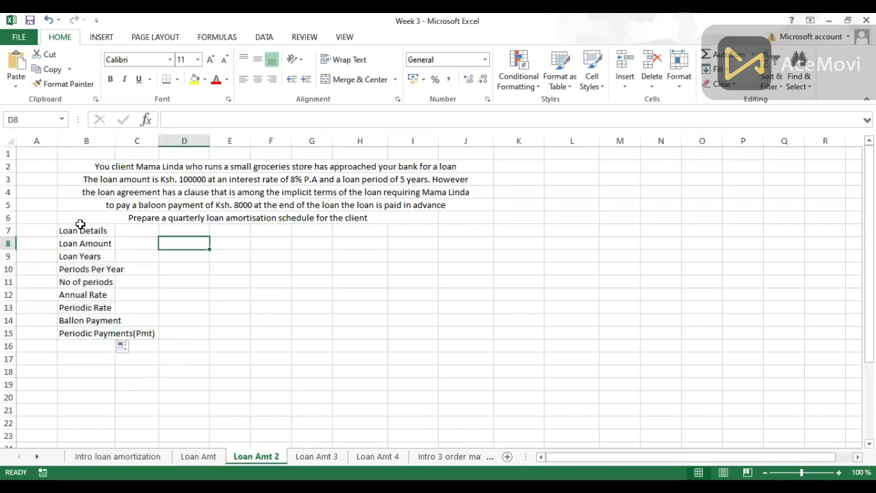
# Merge and centre the Loan Details heading across B7:C7 in bold, then begin entering the loan amount.
pyautogui.moveTo(82, 231); pyautogui.dragTo(143, 227)
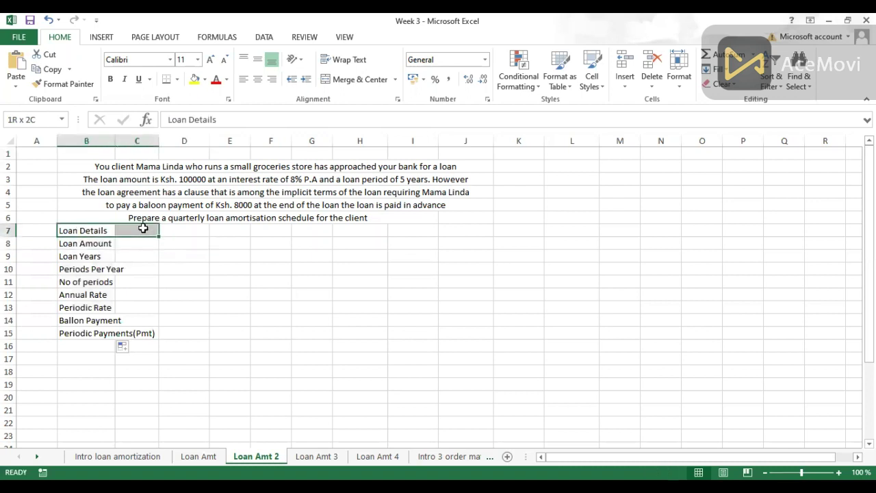
pyautogui.click(352, 81)
pyautogui.hotkey('ctrl', 'b')
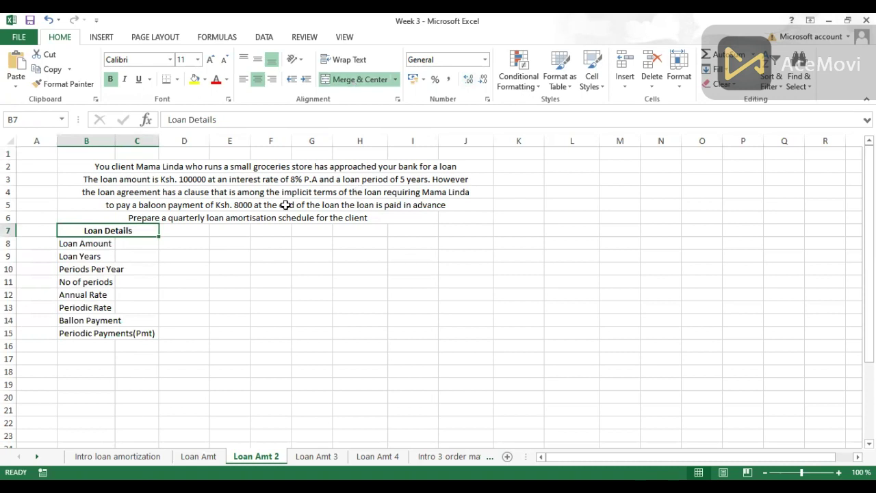
pyautogui.click(134, 242)
pyautogui.write('100000')
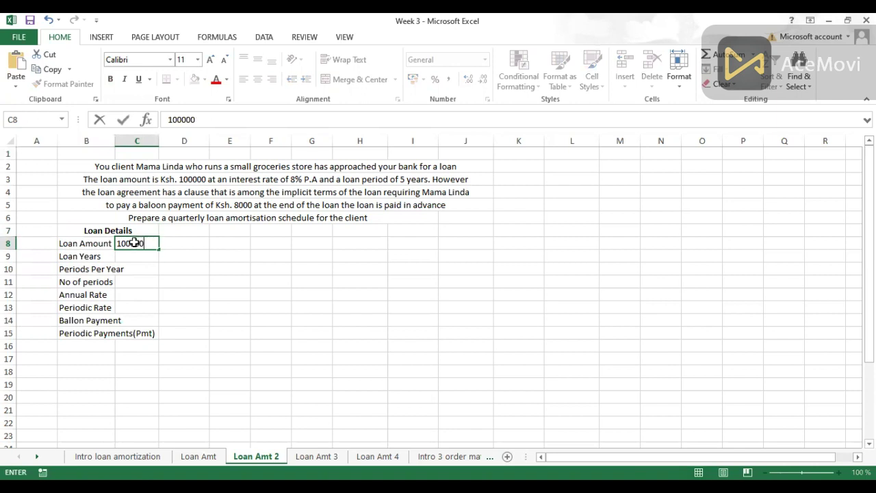
# Enter a loan amount of 100000, 5 loan years and 4 periods per year.
pyautogui.press('Return')
pyautogui.write('5')
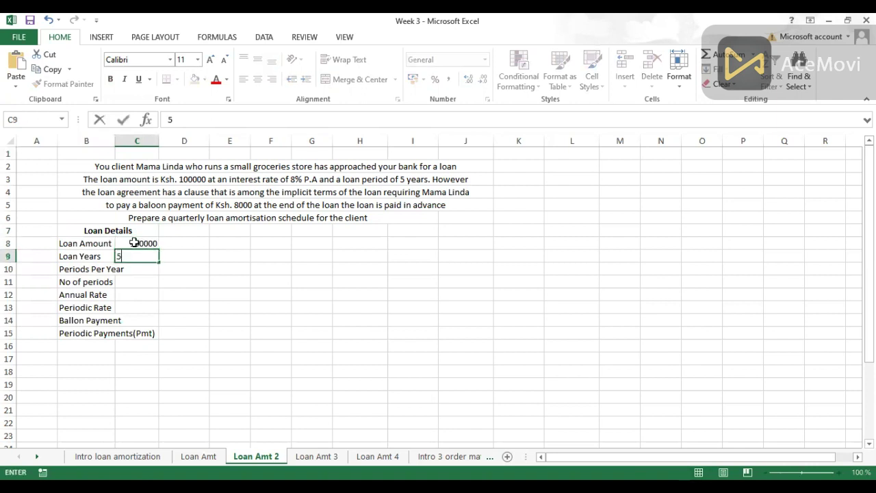
pyautogui.press('Return')
pyautogui.write('4')
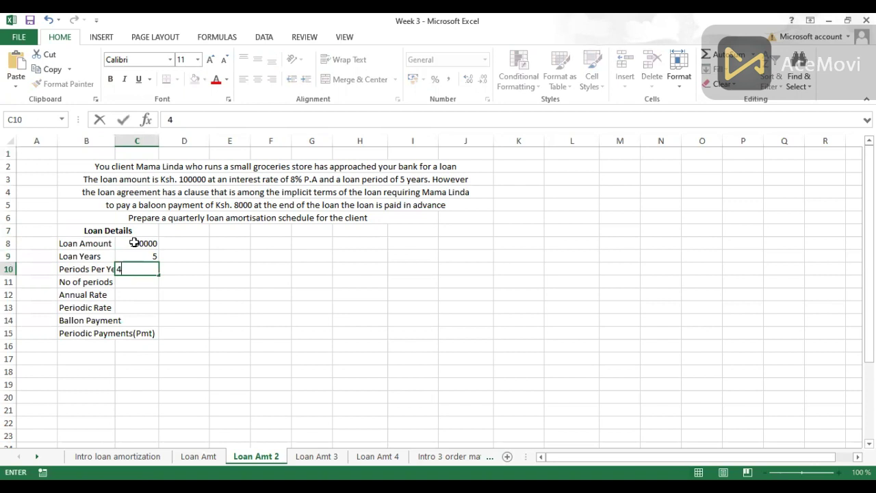
pyautogui.press('Return')
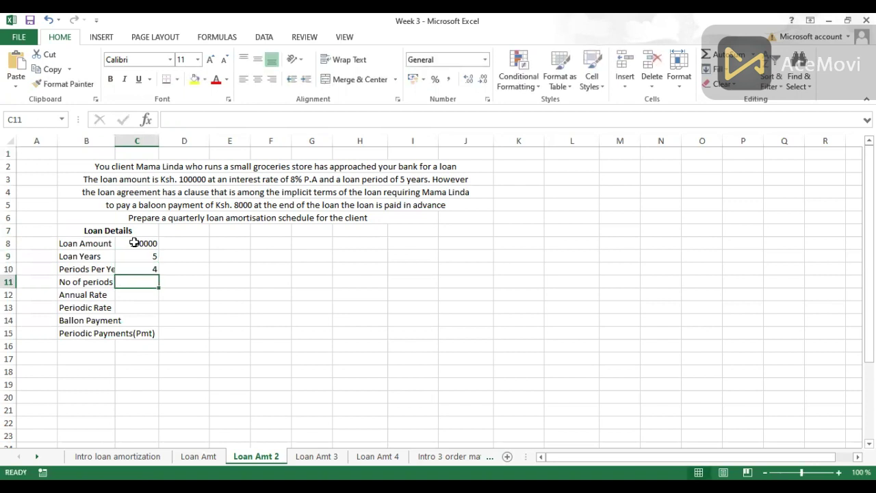
# Compute the number of periods as periods per year times years (20) and enter an 8% annual rate.
pyautogui.write('=')
pyautogui.press('Up')
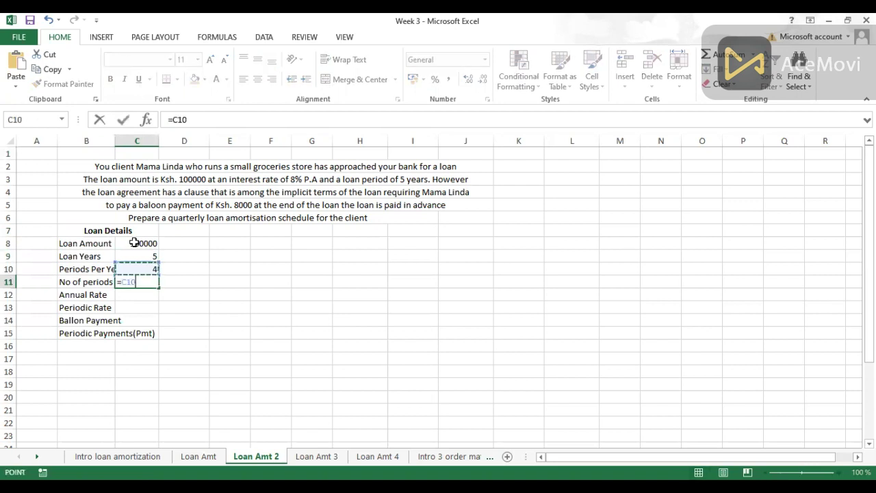
pyautogui.write('*')
pyautogui.press('Up')
pyautogui.press('Up')
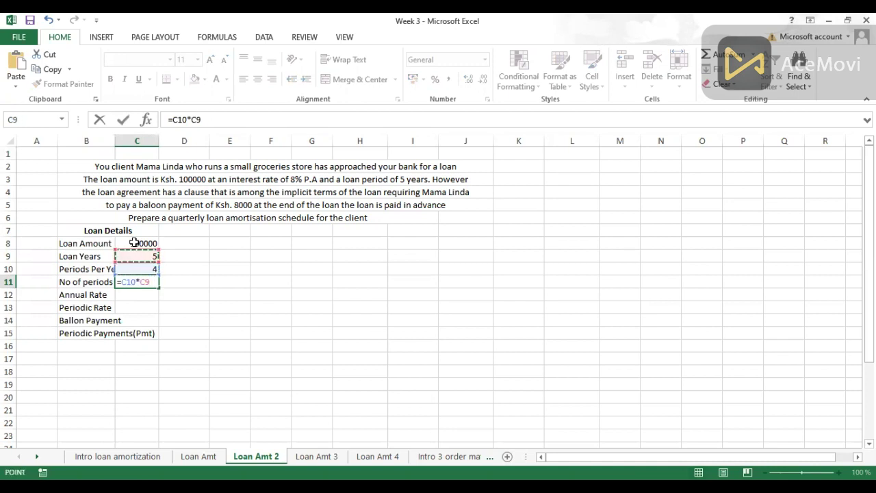
pyautogui.press('Return')
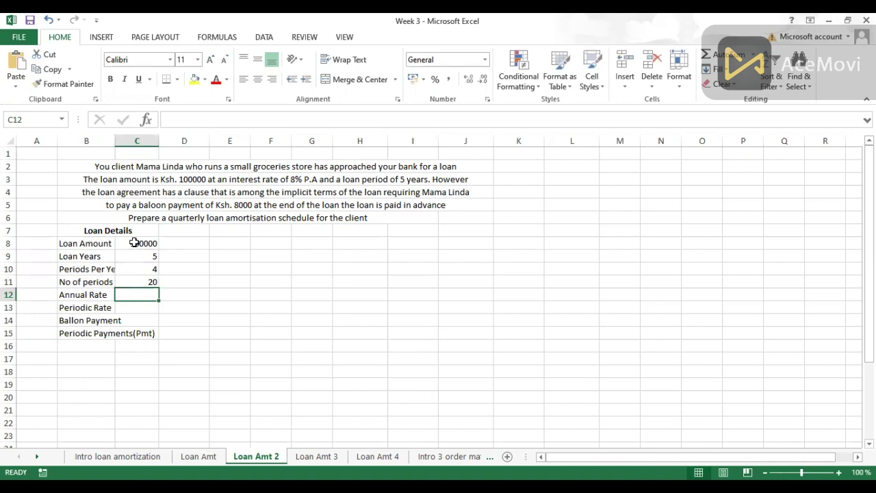
pyautogui.write('8%')
pyautogui.press('Return')
# Calculate the periodic rate as annual rate divided by periods per year, displayed as 2.00%.
pyautogui.write('=')
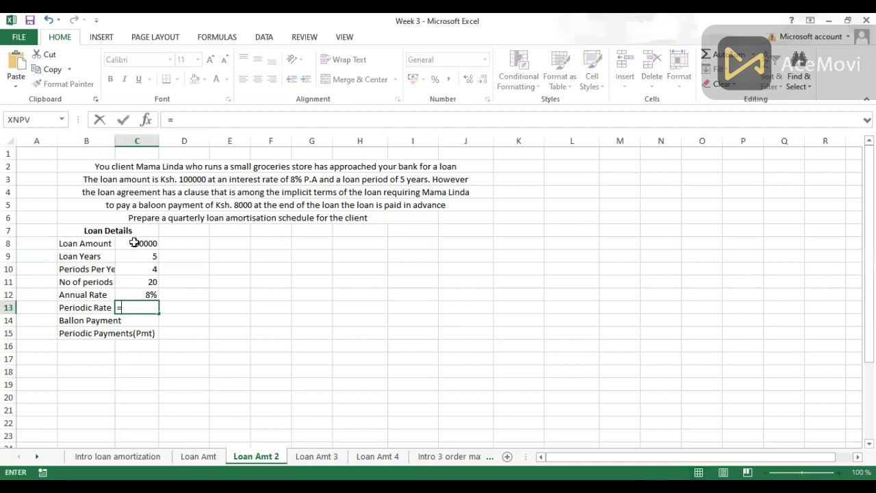
pyautogui.press('Up')
pyautogui.write('/')
pyautogui.press('Up')
pyautogui.press('Up')
pyautogui.press('Up')
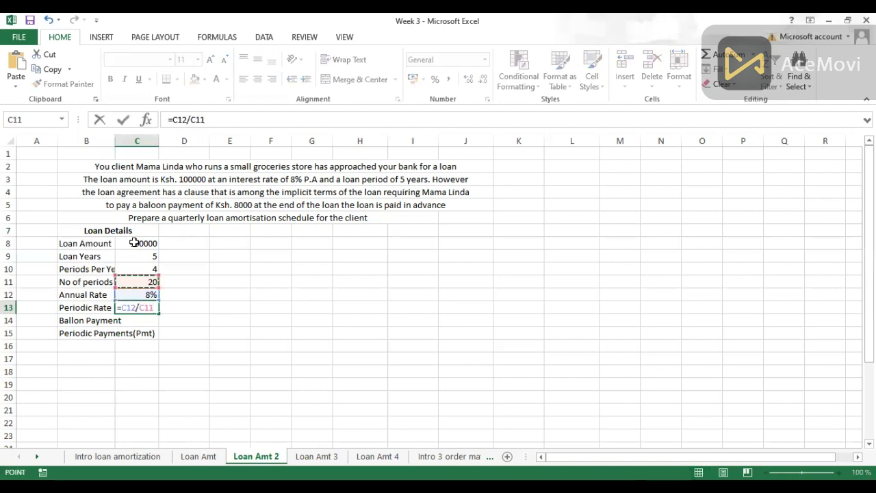
pyautogui.press('Return')
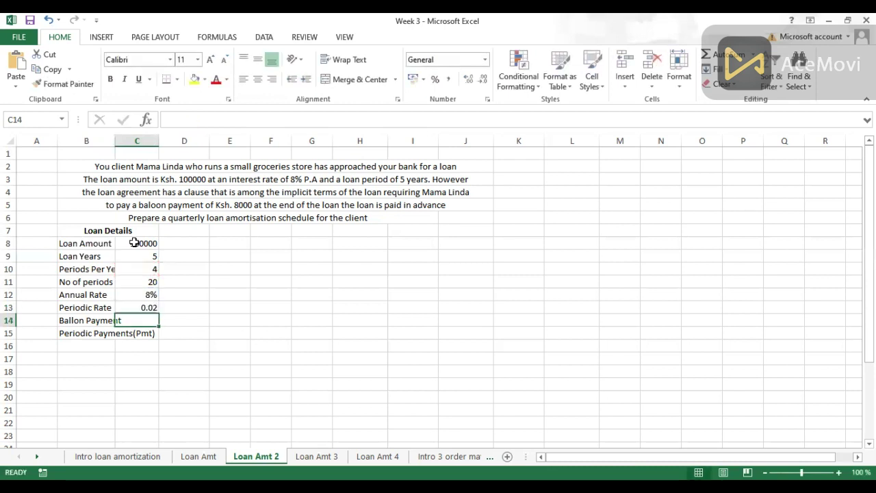
pyautogui.click(434, 79)
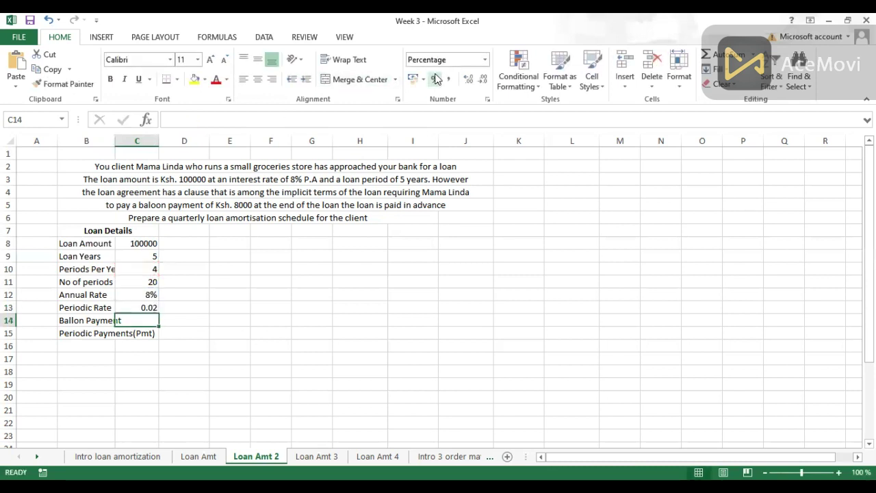
pyautogui.click(140, 307)
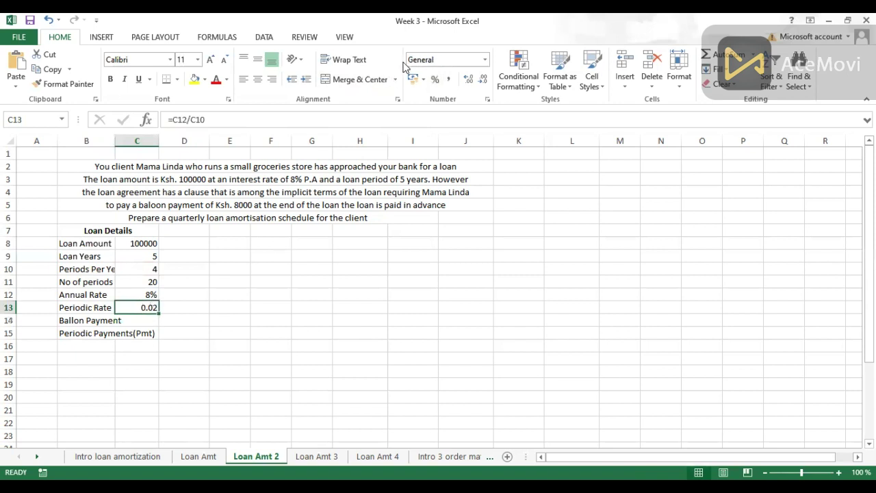
pyautogui.click(434, 80)
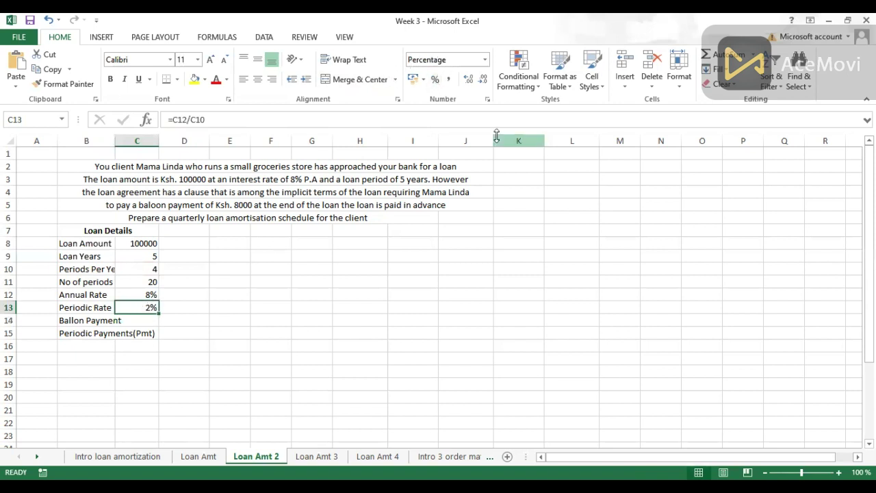
pyautogui.click(468, 81)
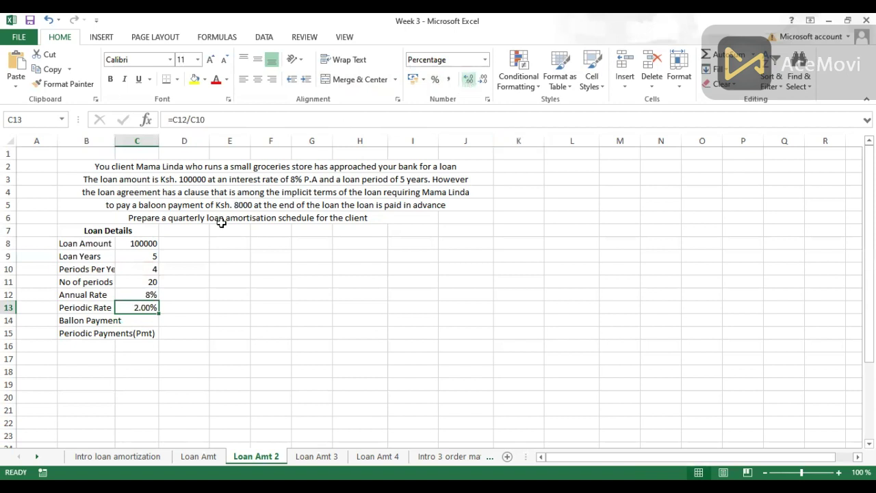
# Enter the balloon payment in C14 as Ksh 8,000.00 in accounting format, correcting the value to 8000.
pyautogui.click(143, 321)
pyautogui.write('8000')
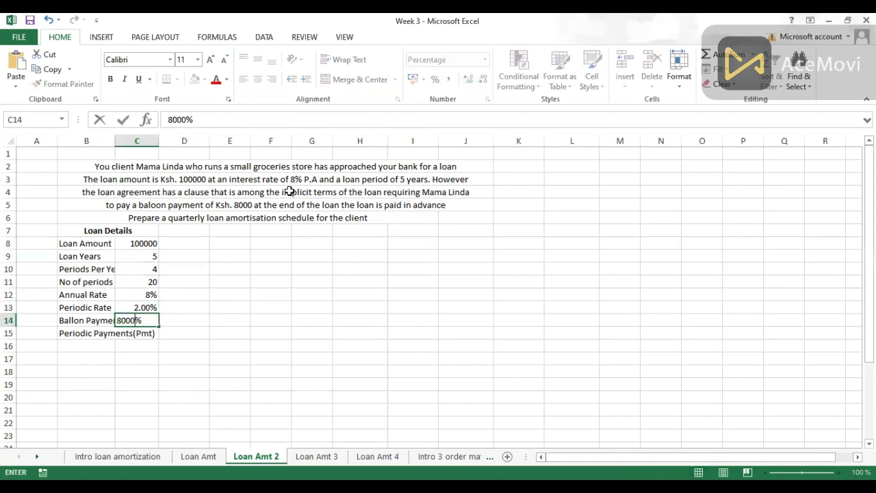
pyautogui.hotkey('ctrl', 'Return')
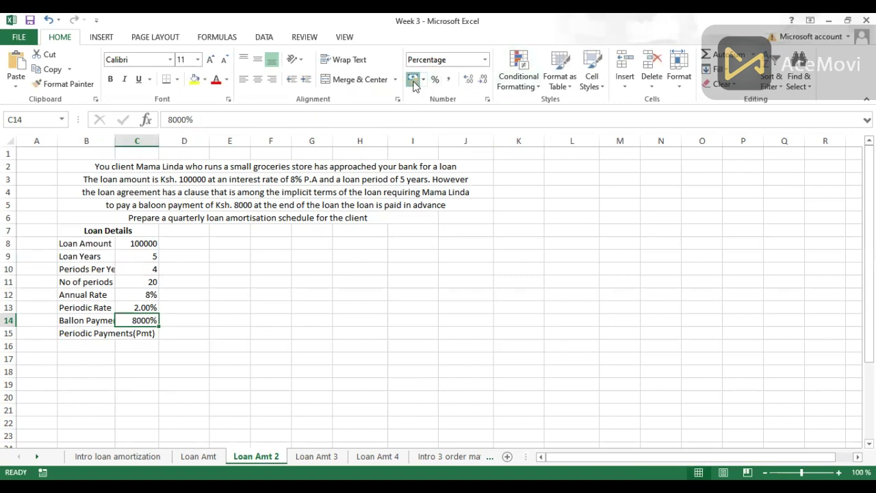
pyautogui.click(413, 79)
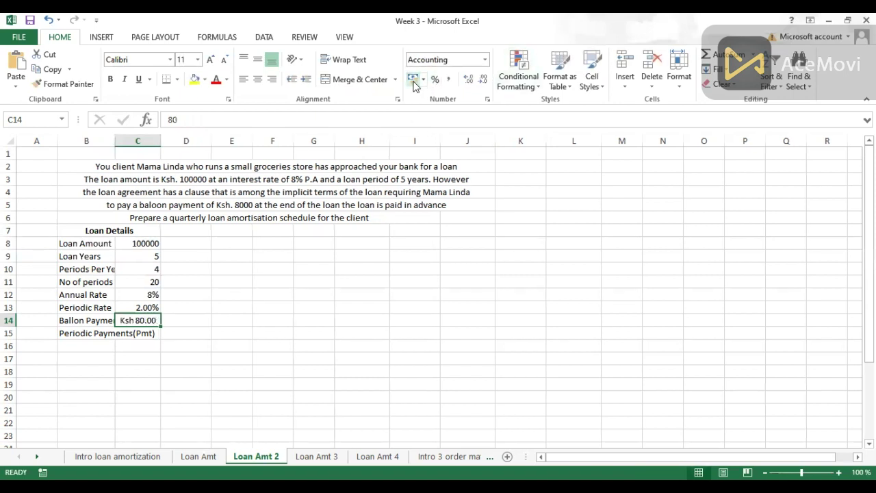
pyautogui.doubleClick(143, 320)
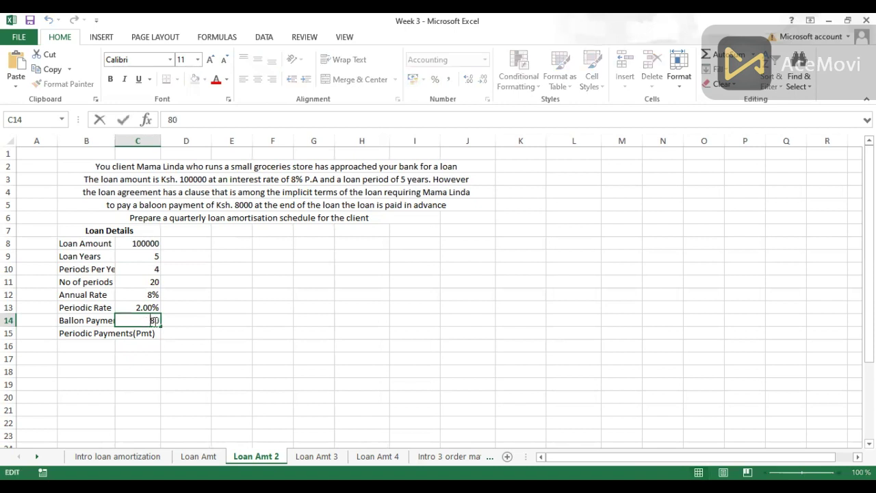
pyautogui.click(156, 321)
pyautogui.write('00')
pyautogui.press('Return')
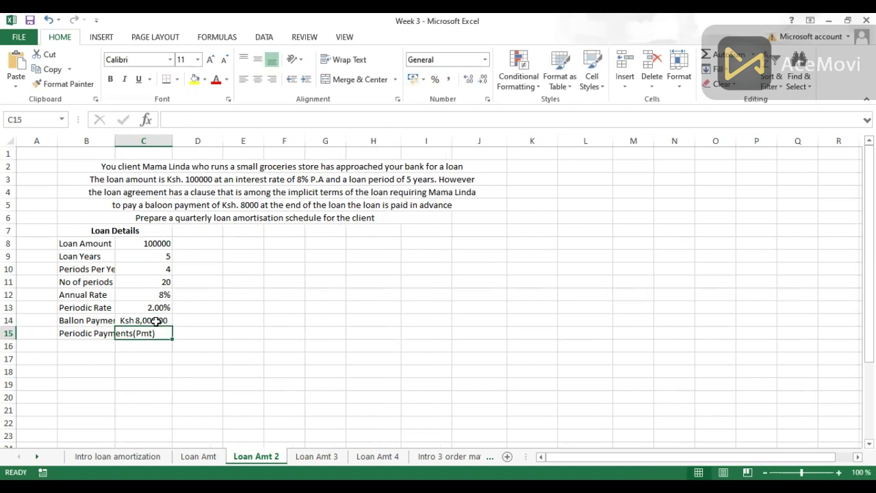
# Start a negated PMT formula in C15 using rate C13, periods C11 and loan amount C8.
pyautogui.write('-')
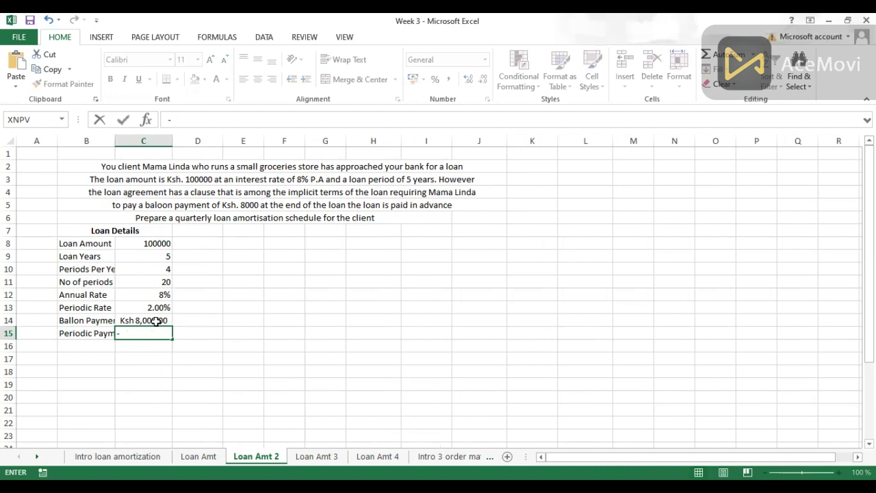
pyautogui.write('pmt')
pyautogui.press('Tab')
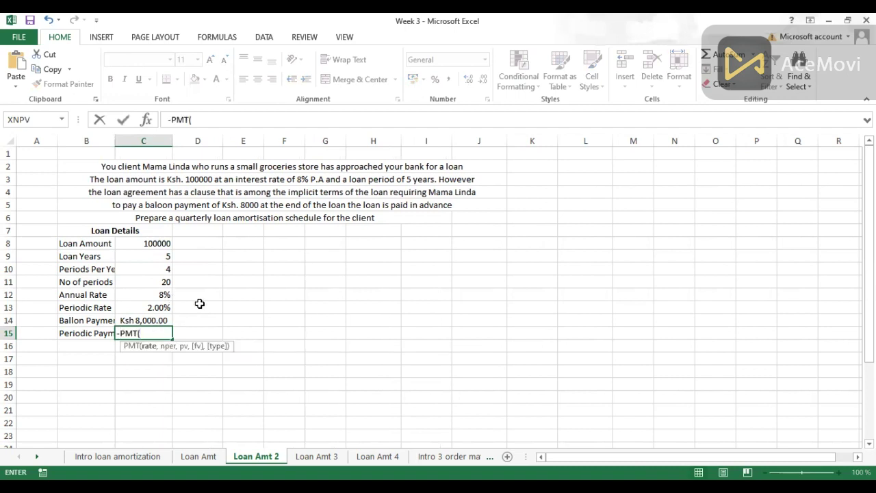
pyautogui.click(153, 307)
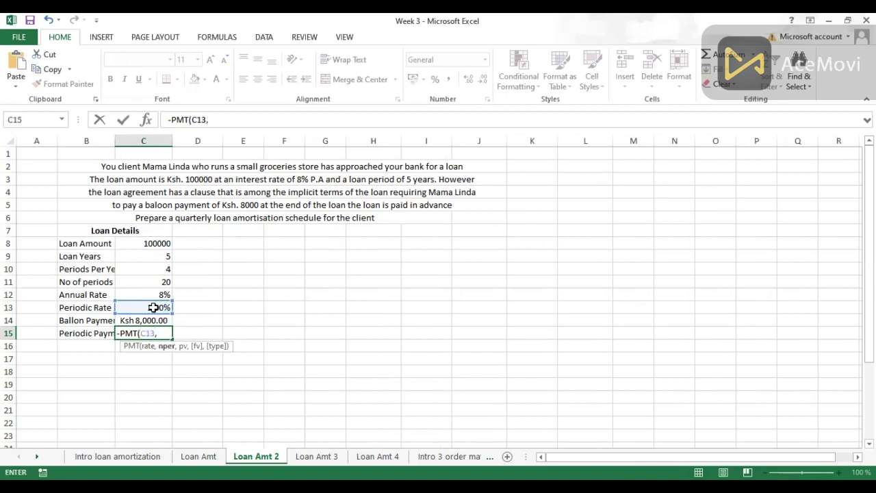
pyautogui.write(',')
pyautogui.click(156, 283)
pyautogui.write(',')
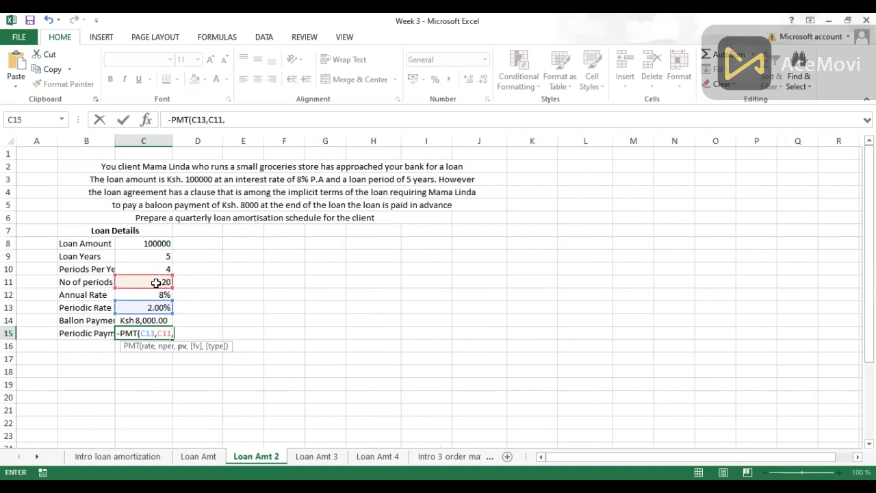
pyautogui.click(156, 243)
pyautogui.write(',')
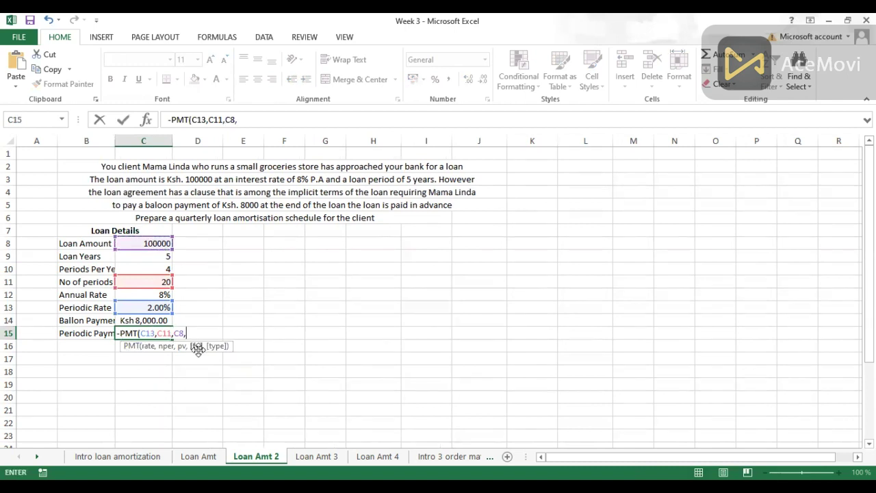
# Finish the PMT with -C14 as future value and 1 for start-of-period payment, giving Ksh5,672.96.
pyautogui.write('-')
pyautogui.click(152, 320)
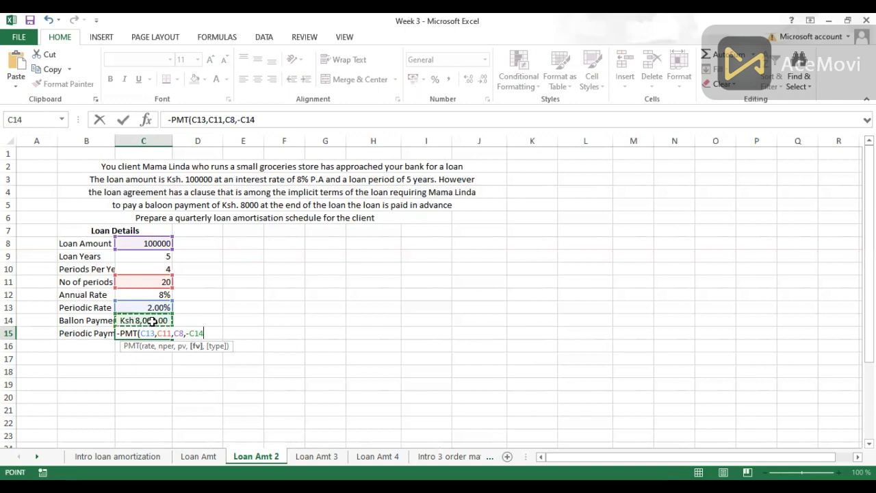
pyautogui.write(',')
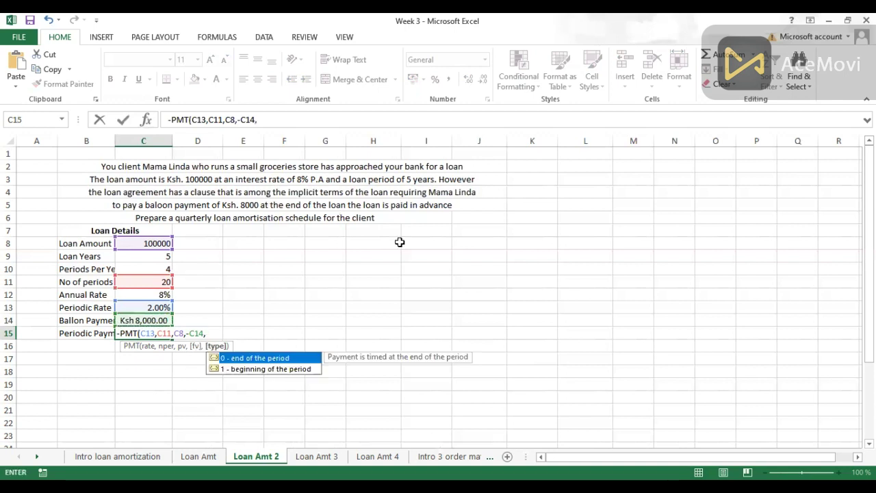
pyautogui.click(264, 369)
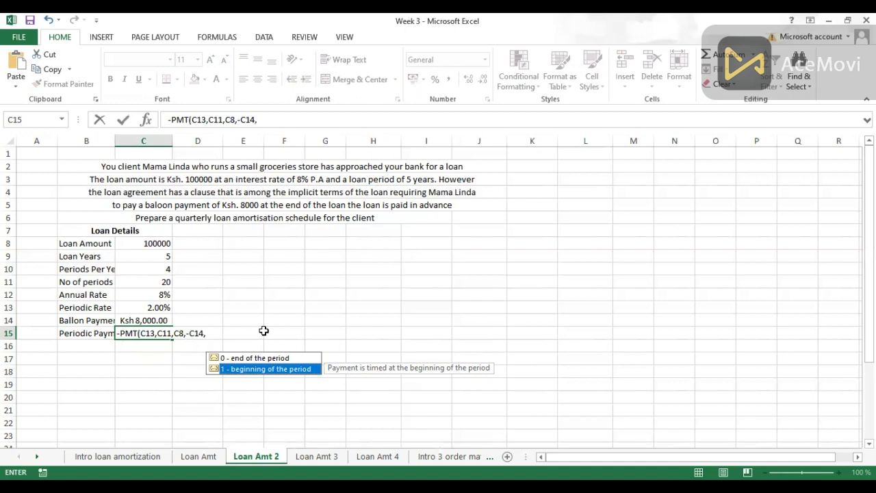
pyautogui.write('1')
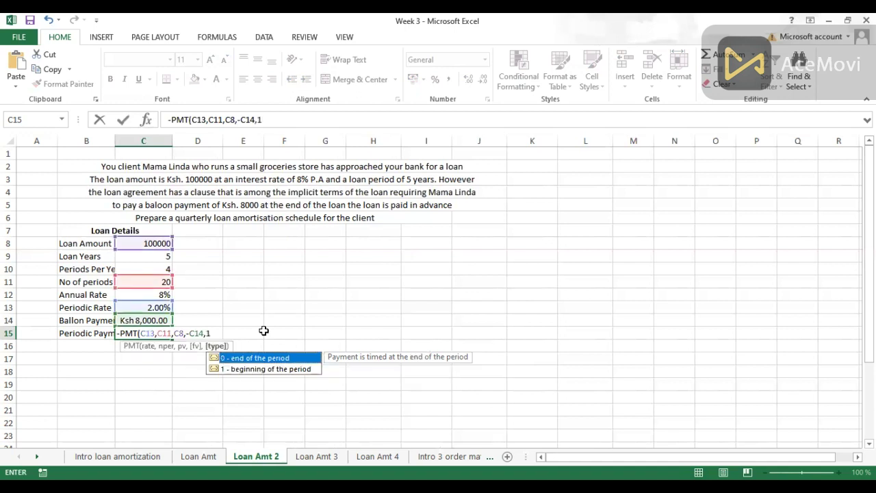
pyautogui.write(')')
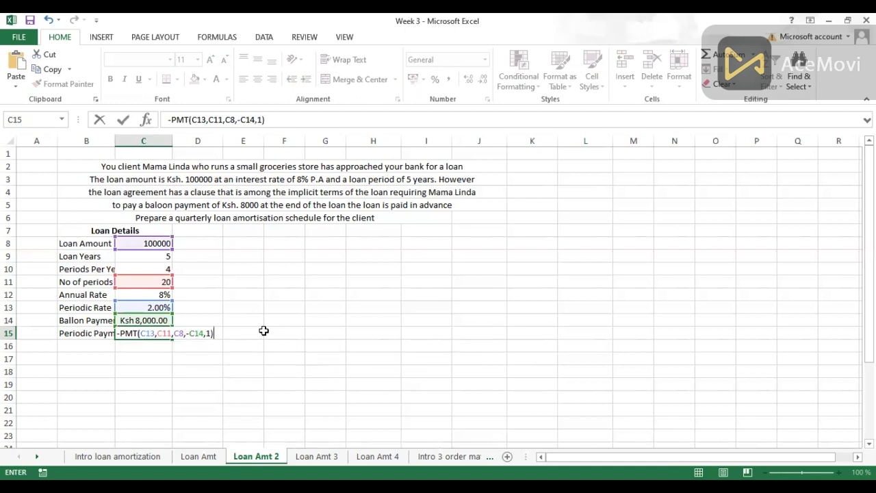
pyautogui.hotkey('ctrl', 'Return')
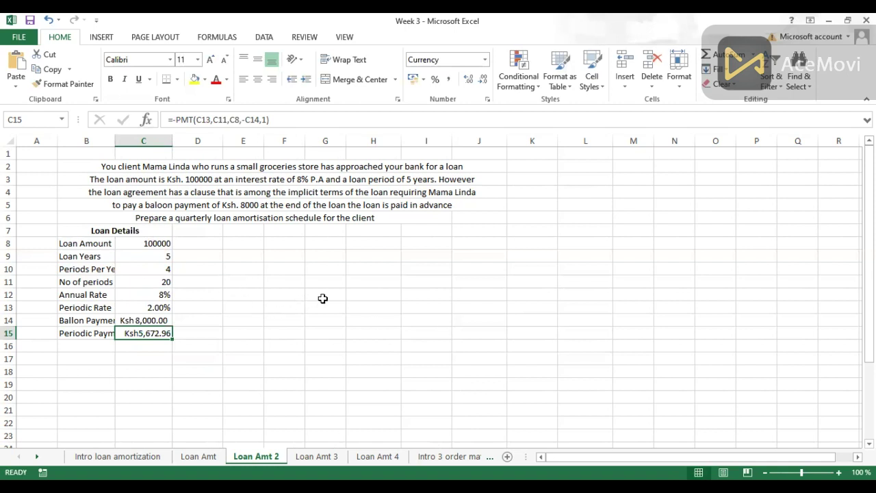
pyautogui.click(285, 305)
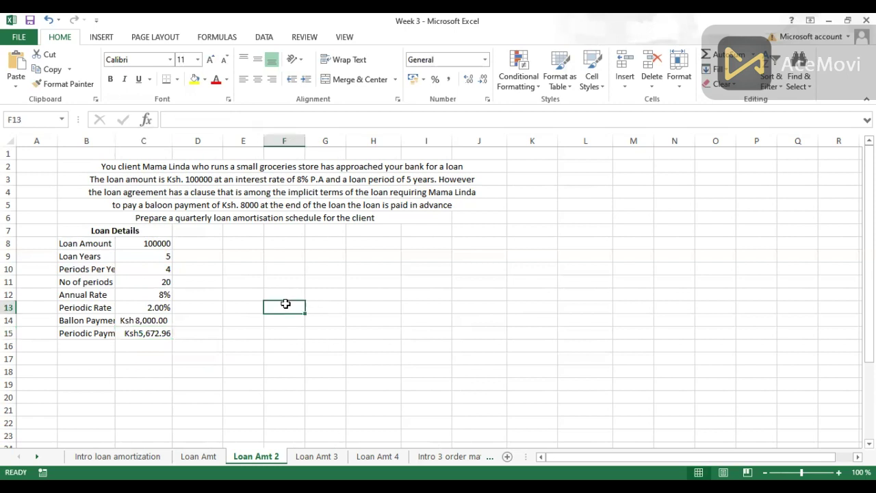
# Enter the schedule headers periods, PMT and Bal B/F in F13:H13.
pyautogui.write('periods')
pyautogui.press('Tab')
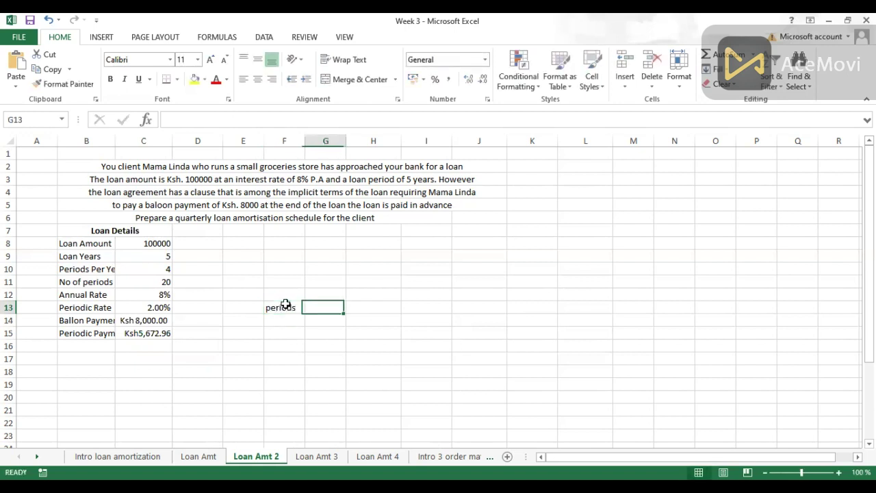
pyautogui.write('PMT')
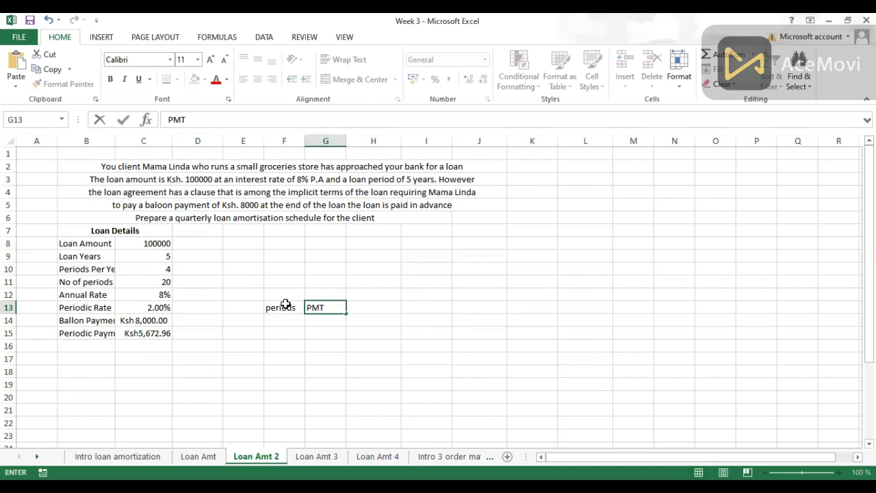
pyautogui.press('Tab')
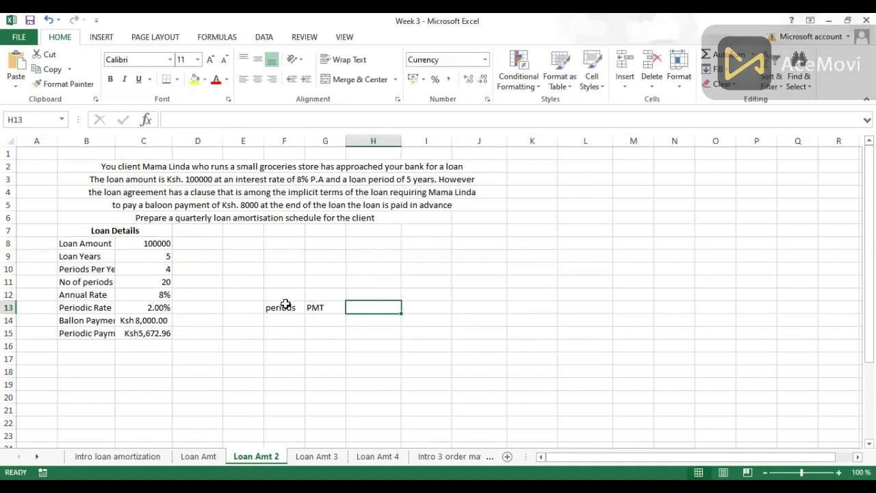
pyautogui.write('P')
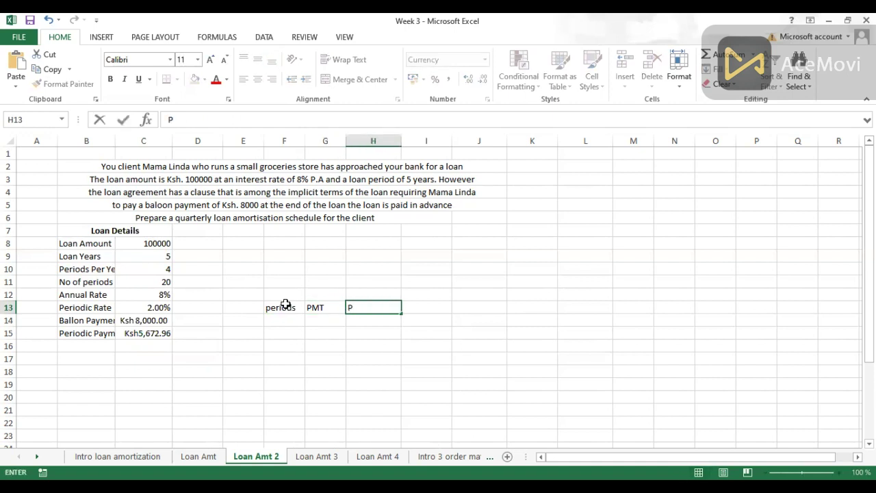
pyautogui.write('ri')
pyautogui.press('BackSpace')
pyautogui.press('BackSpace')
pyautogui.press('BackSpace')
pyautogui.write('Bal')
pyautogui.write(' a')
pyautogui.press('BackSpace')
pyautogui.write('B/F')
pyautogui.press('Tab')
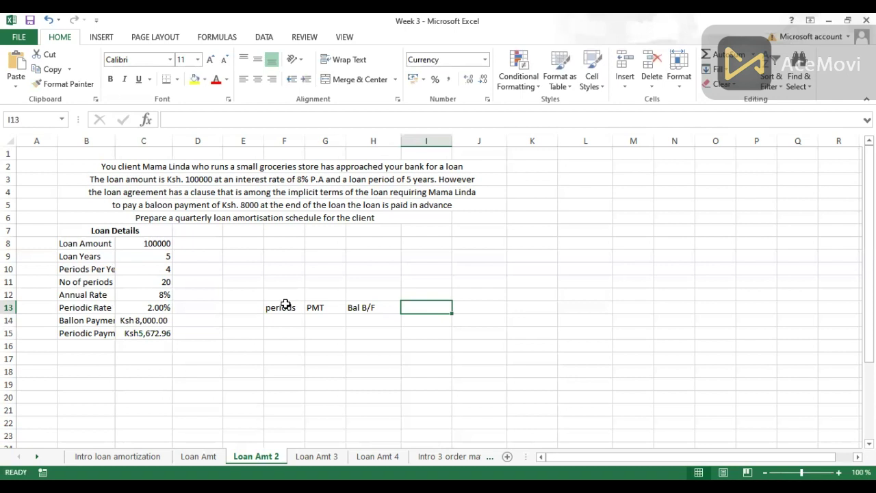
# Add the Interest payments and Bal C/f headers in I13:J13 and bold all five headers.
pyautogui.write('In')
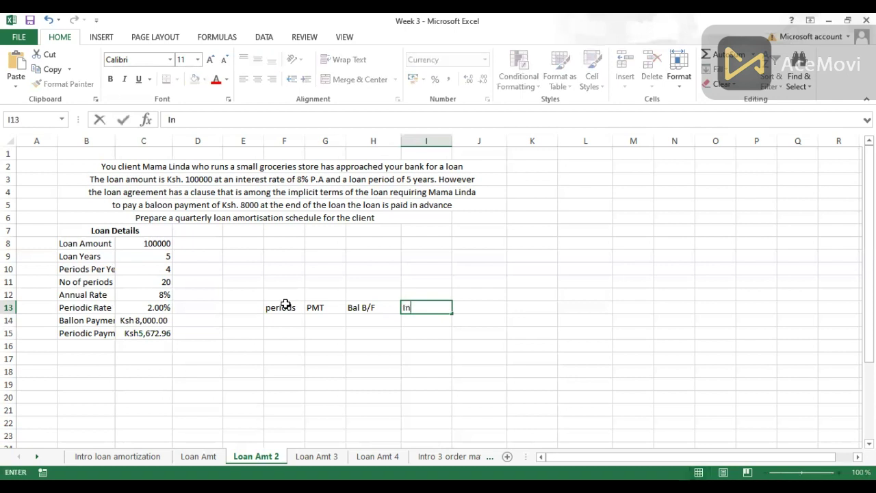
pyautogui.write('terest payments')
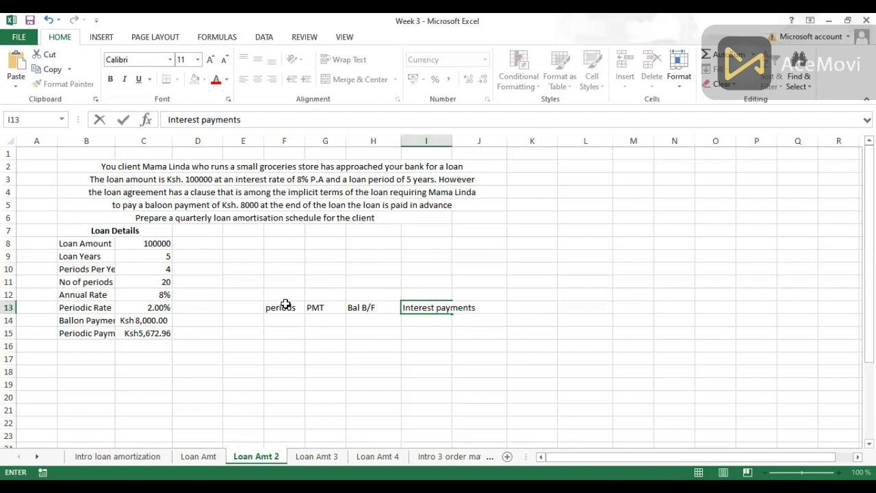
pyautogui.press('Tab')
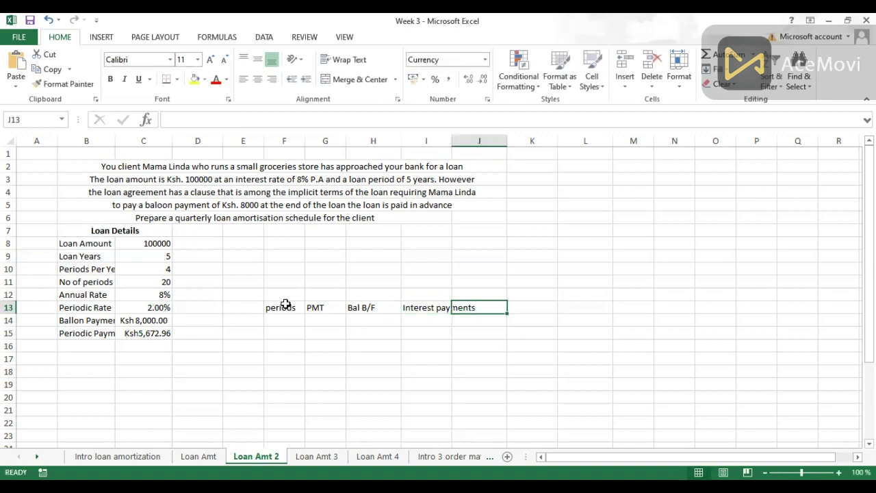
pyautogui.write('Bal ')
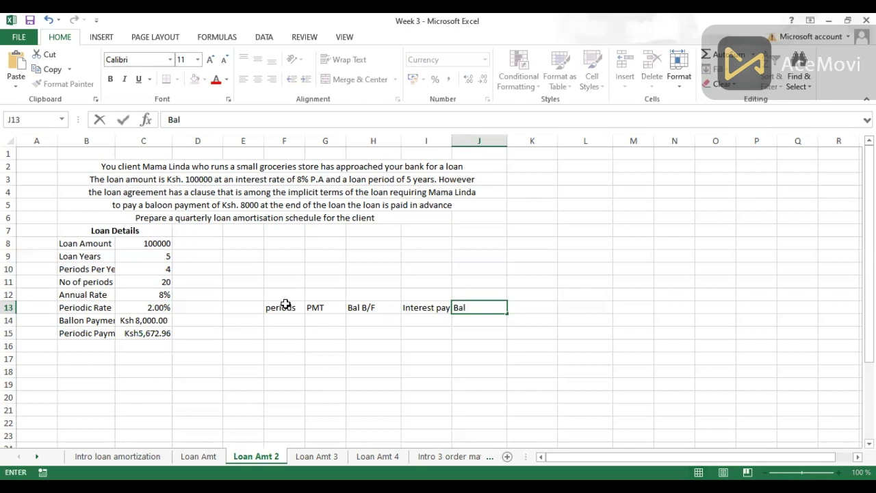
pyautogui.write('C/f')
pyautogui.press('Return')
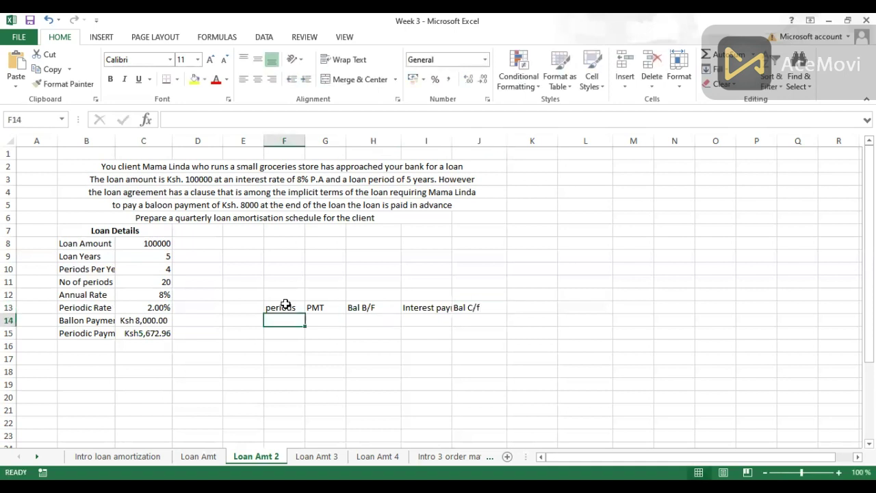
pyautogui.moveTo(280, 306); pyautogui.dragTo(472, 306)
pyautogui.hotkey('ctrl', 'b')
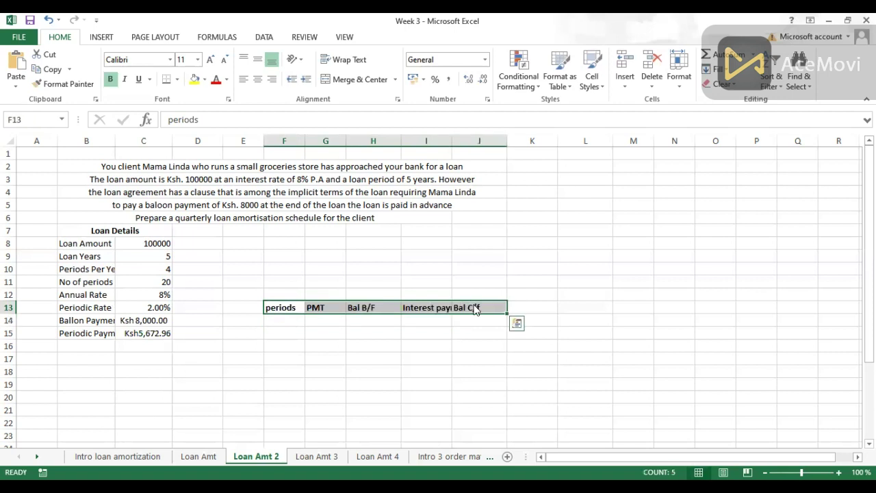
pyautogui.click(283, 324)
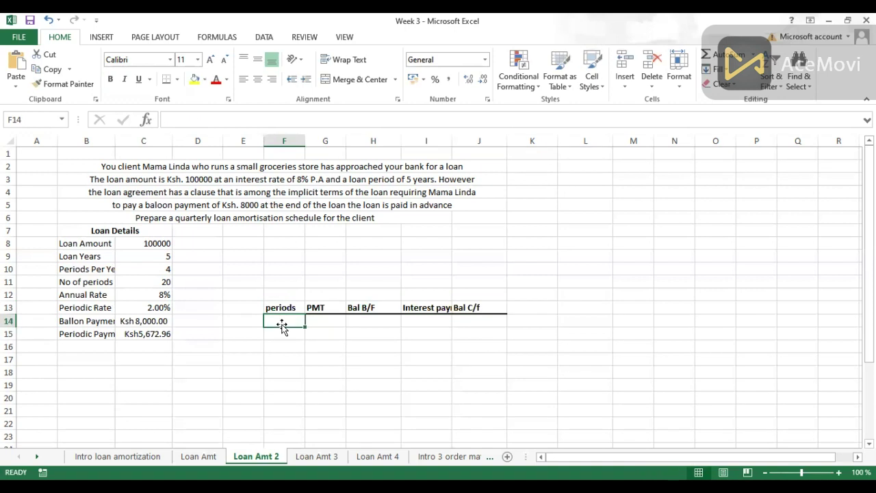
# Enter 0 and 1 in F14:F15, then fill a linear column series down to stop value 20.
pyautogui.write('0')
pyautogui.press('Return')
pyautogui.write('1')
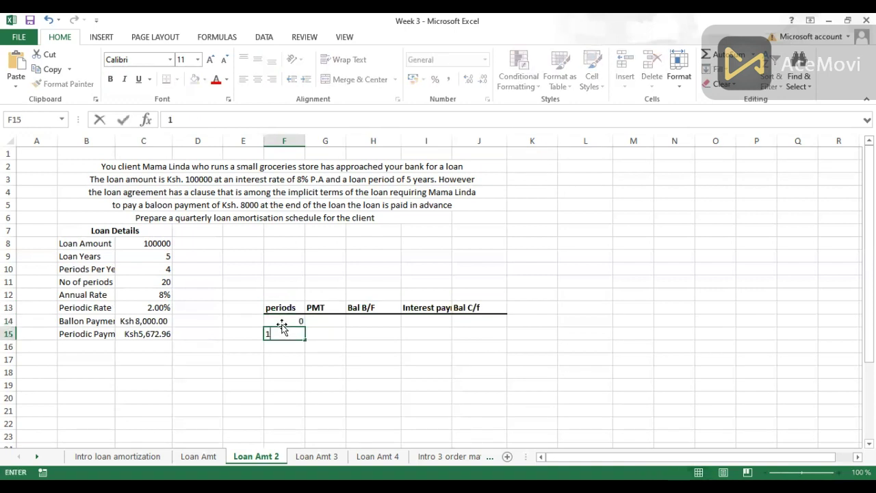
pyautogui.press('Return')
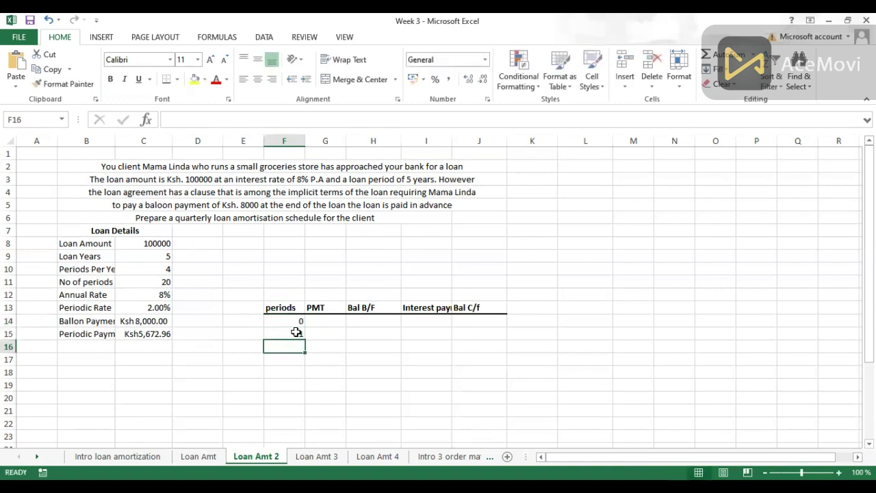
pyautogui.click(295, 332)
pyautogui.moveTo(306, 339)
pyautogui.mouseDown()
pyautogui.moveTo(306, 329)
pyautogui.moveTo(310, 357)
pyautogui.moveTo(306, 347)
pyautogui.mouseUp()
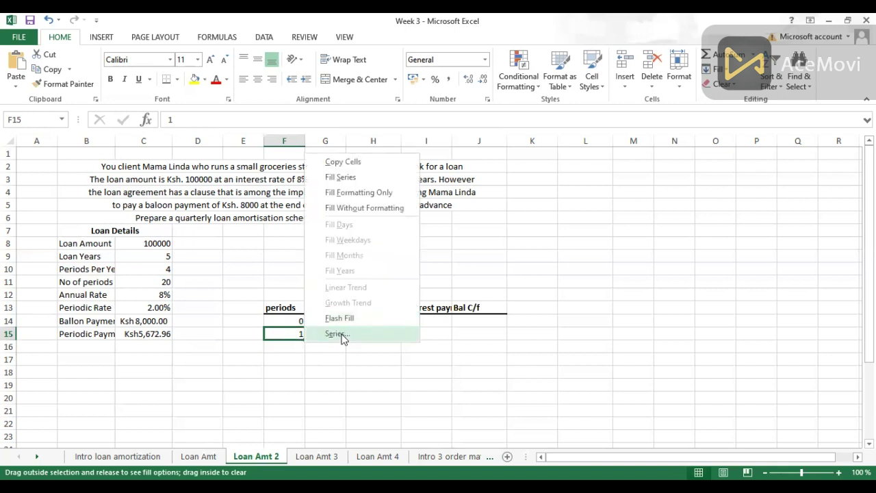
pyautogui.click(342, 336)
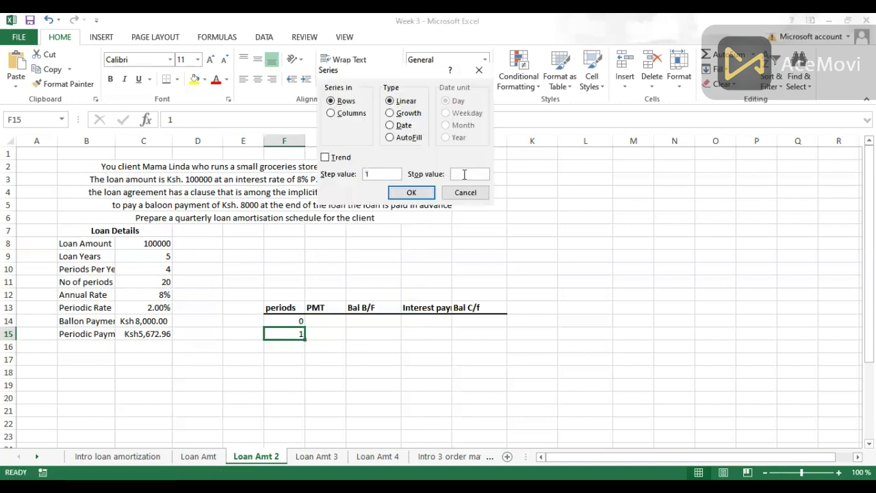
pyautogui.click(464, 175)
pyautogui.write('20')
pyautogui.click(332, 113)
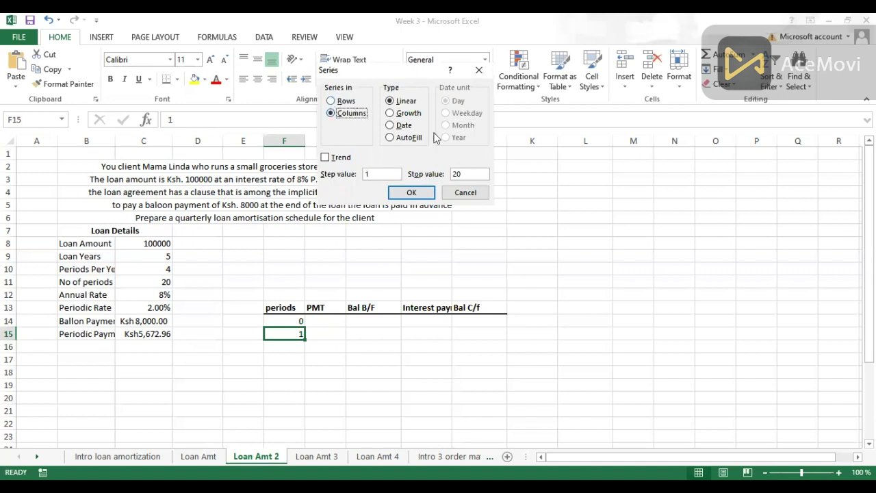
pyautogui.click(418, 191)
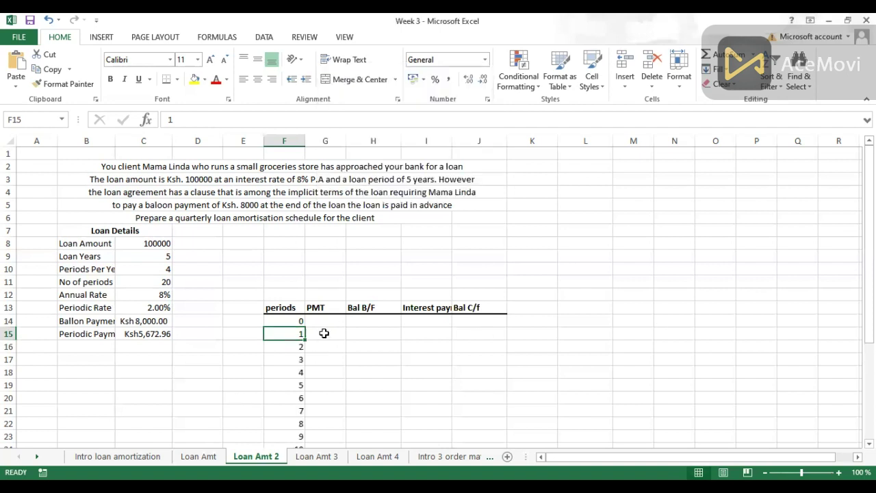
pyautogui.click(324, 333)
# Fill the PMT column from G15 down with the absolute reference =$C$15 (Ksh5,672.96).
pyautogui.write('=')
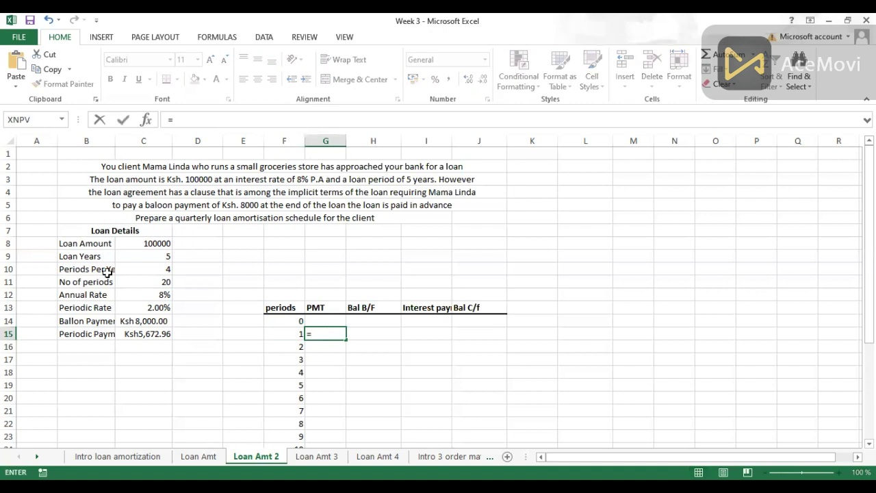
pyautogui.click(146, 334)
pyautogui.press('F4')
pyautogui.hotkey('ctrl', 'Return')
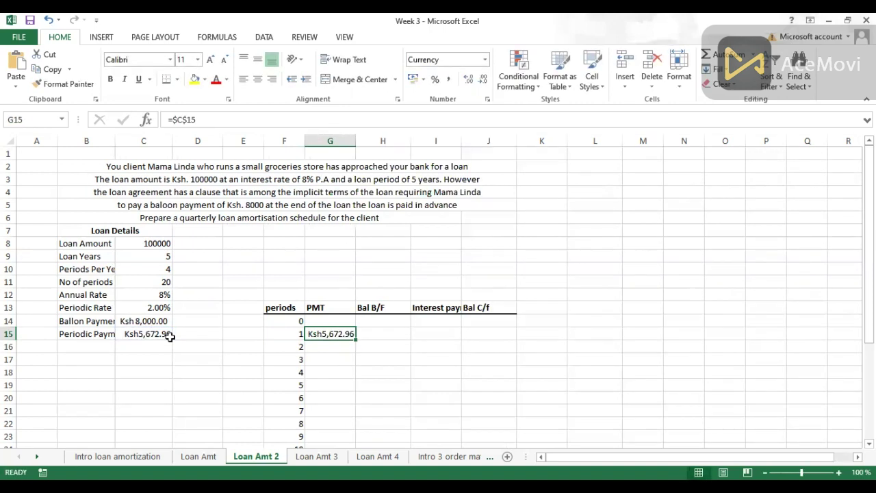
pyautogui.doubleClick(355, 338)
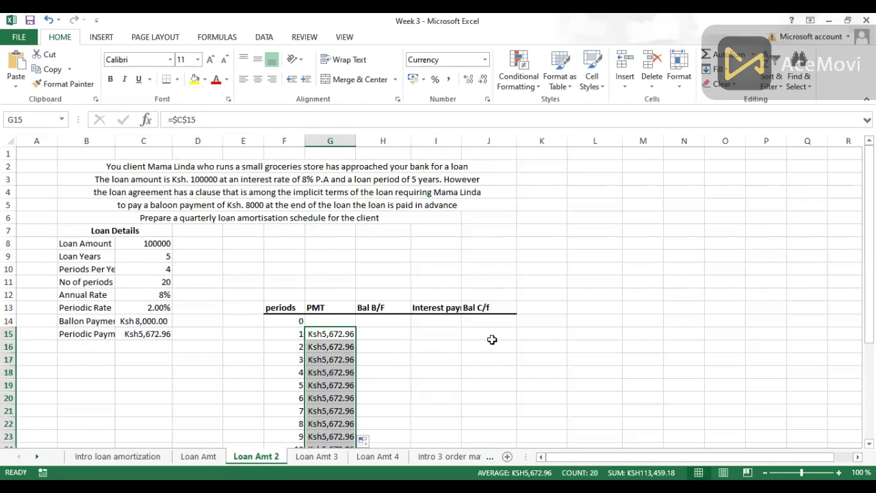
# Set period 0's Bal C/f in J14 to =C8, showing Ksh100,000.00.
pyautogui.click(477, 321)
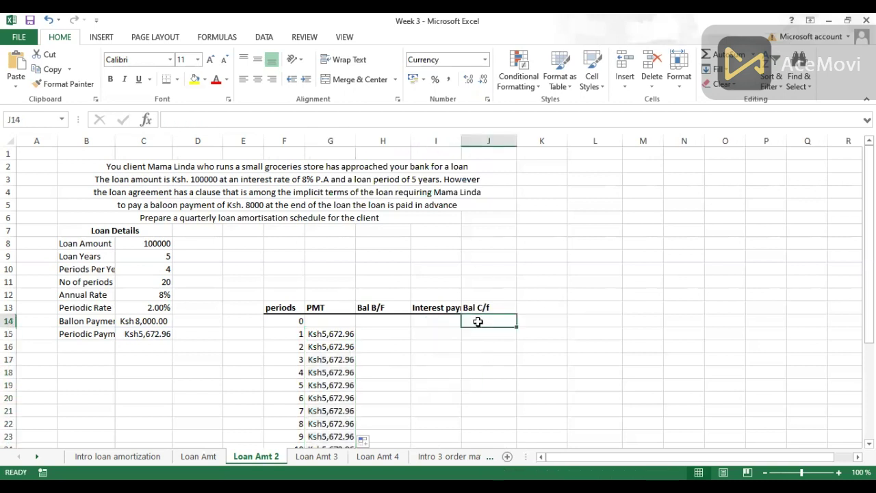
pyautogui.write('=')
pyautogui.click(151, 243)
pyautogui.hotkey('ctrl', 'Return')
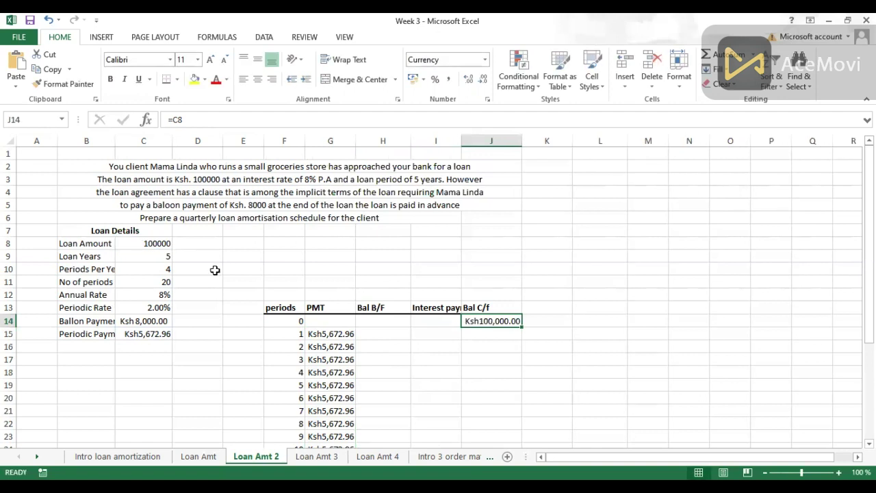
# Enter the period 1 Bal B/F formula in H15 as =J14-G15.
pyautogui.click(378, 334)
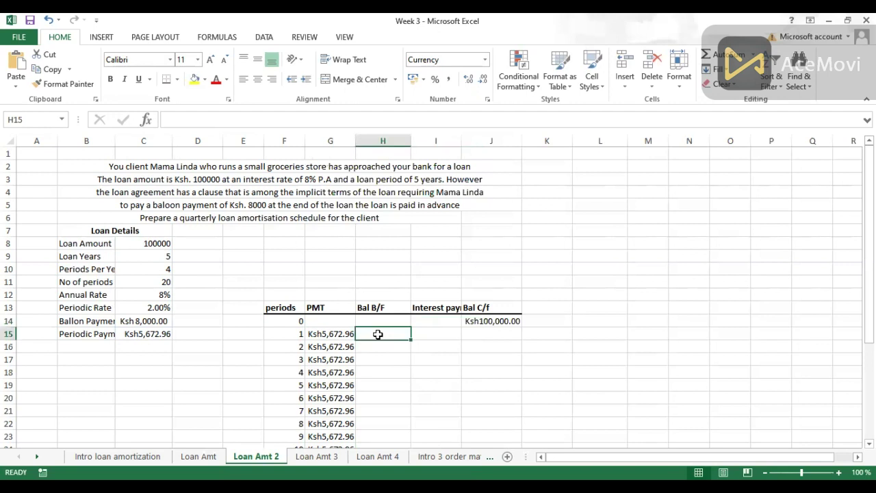
pyautogui.write('=')
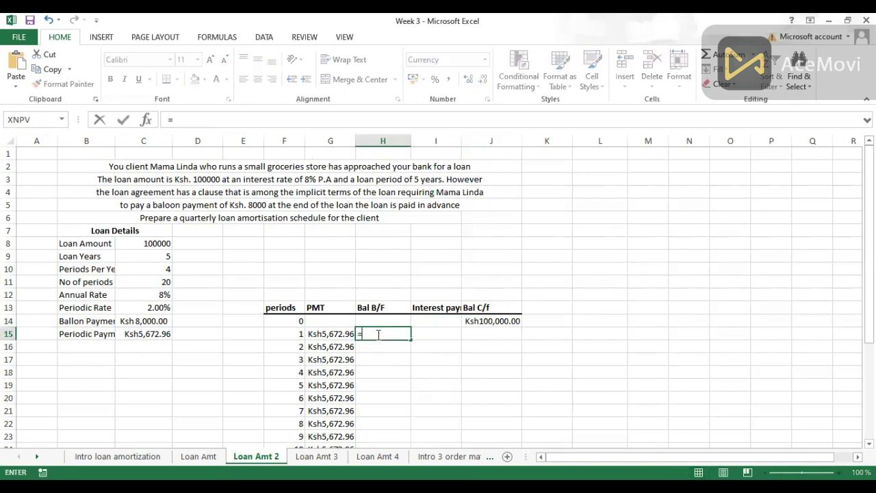
pyautogui.click(487, 320)
pyautogui.write('-')
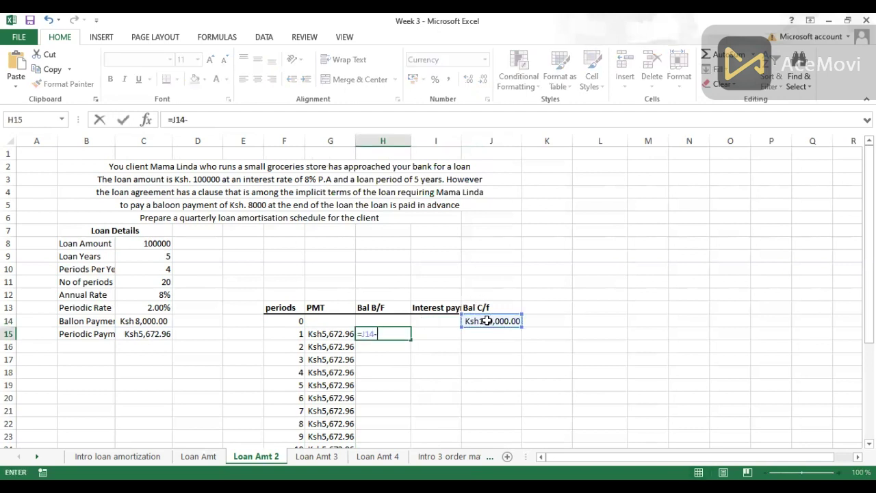
pyautogui.click(329, 334)
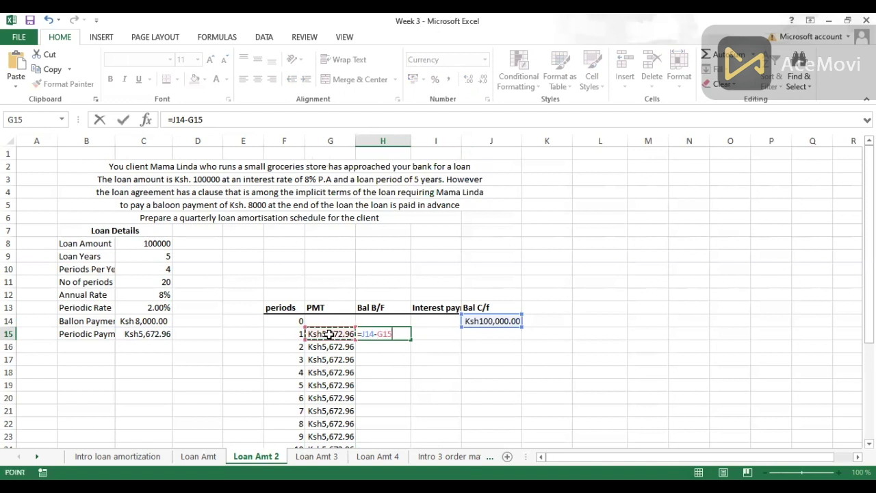
pyautogui.hotkey('ctrl', 'Return')
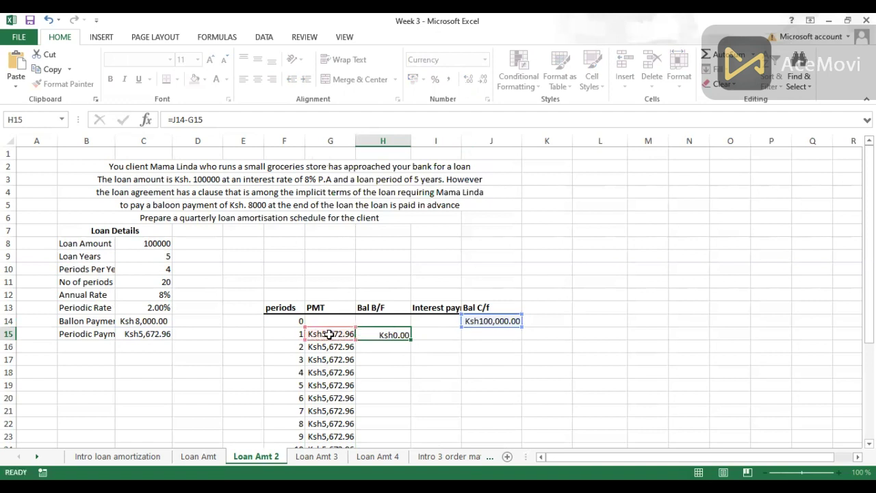
# Enter the period 1 interest formula in I15 as =$C$13*H15.
pyautogui.click(434, 334)
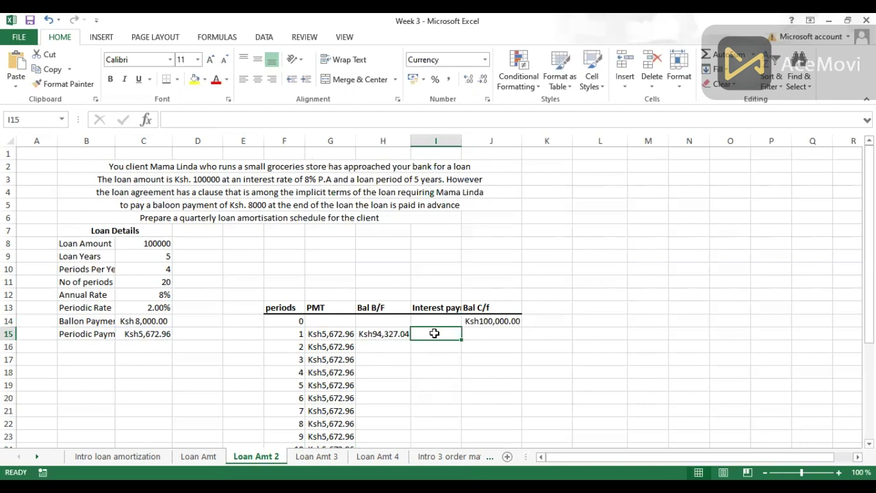
pyautogui.write('=')
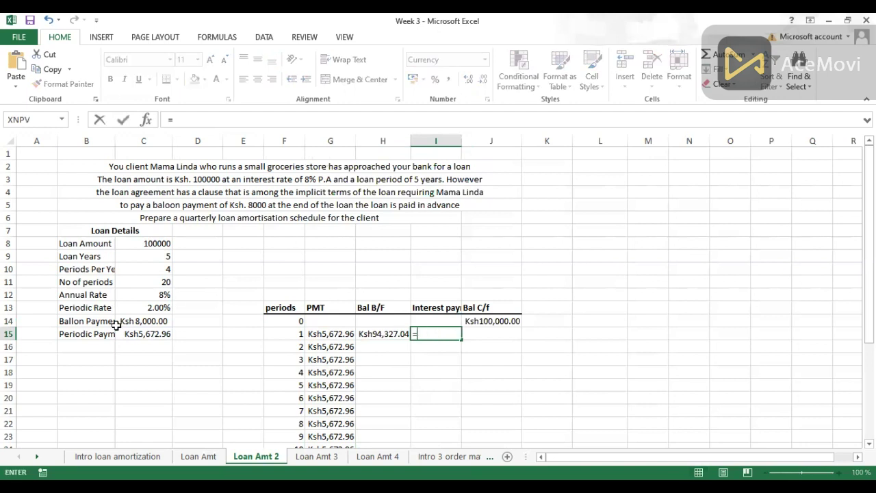
pyautogui.click(153, 309)
pyautogui.press('F4')
pyautogui.write('*')
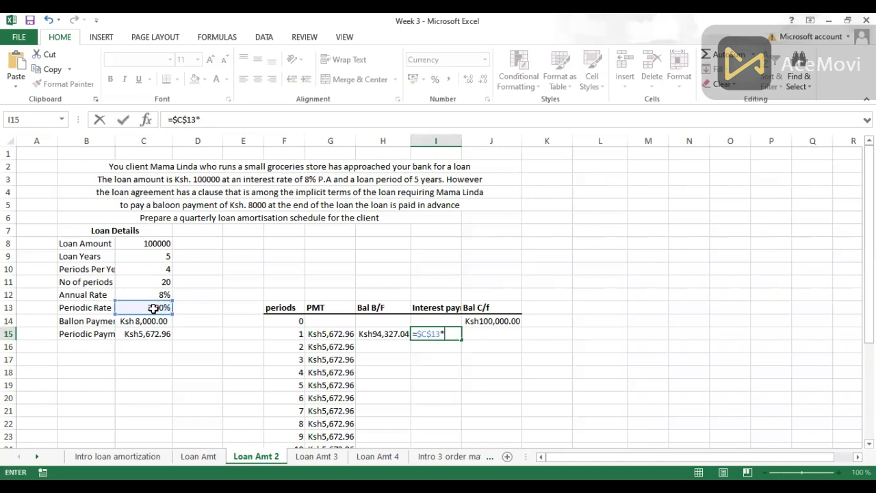
pyautogui.click(387, 335)
pyautogui.hotkey('ctrl', 'Return')
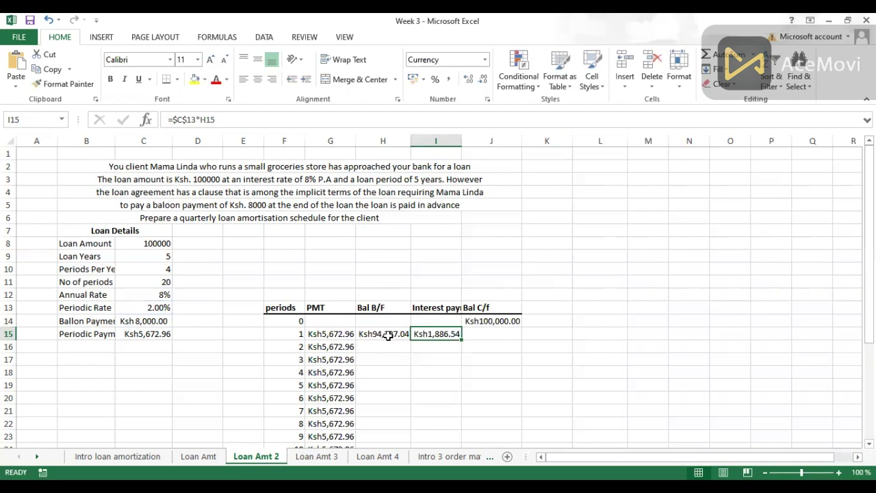
# Enter the period 1 Bal C/f formula in J15 as =H15+I15.
pyautogui.click(484, 332)
pyautogui.write('=')
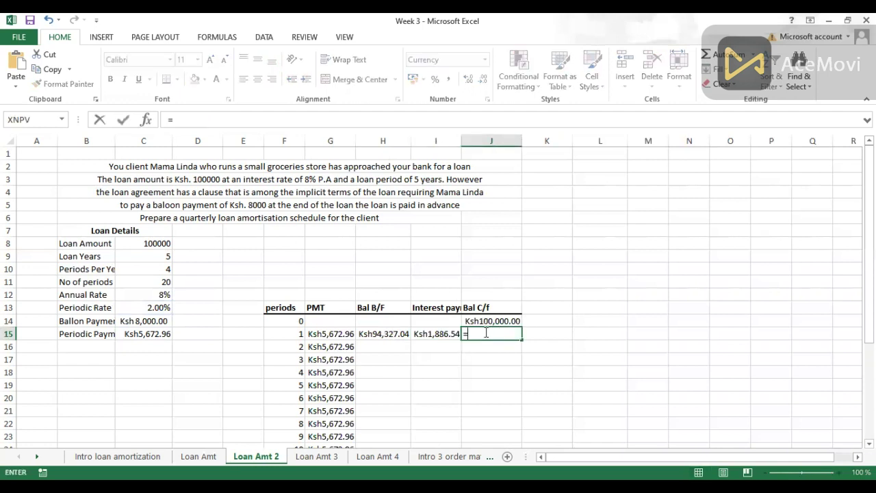
pyautogui.click(382, 333)
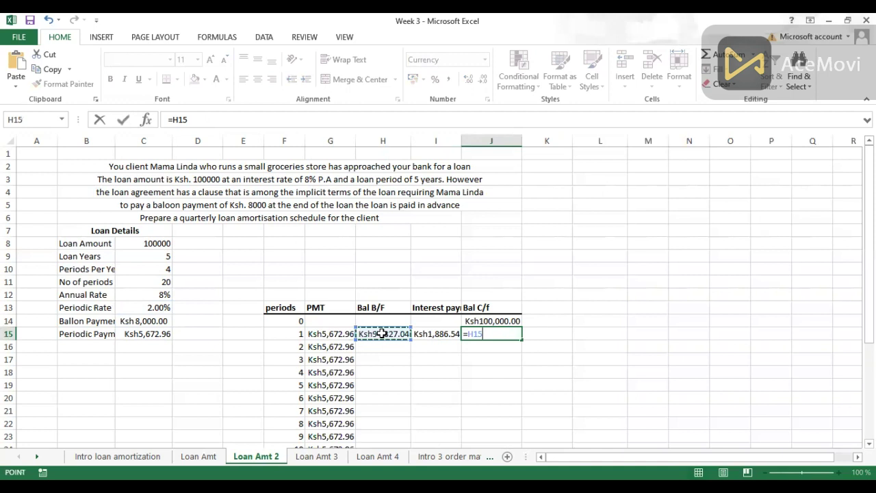
pyautogui.write('+')
pyautogui.click(433, 333)
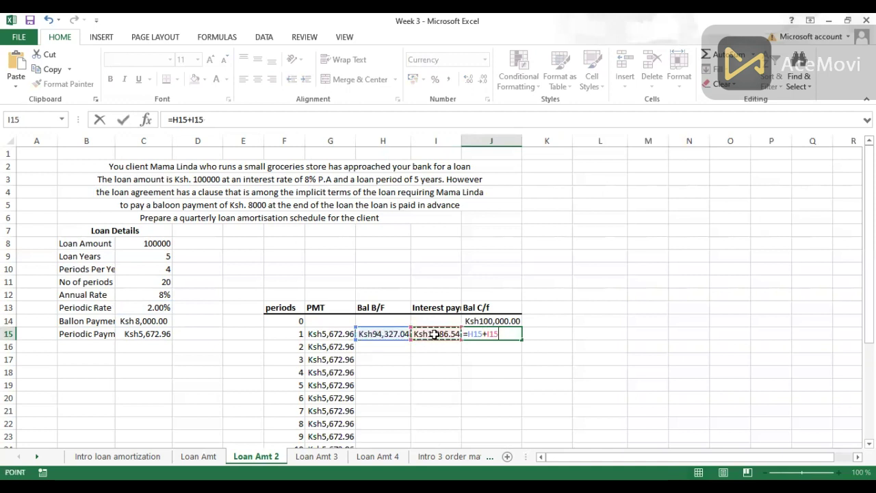
pyautogui.hotkey('ctrl', 'Return')
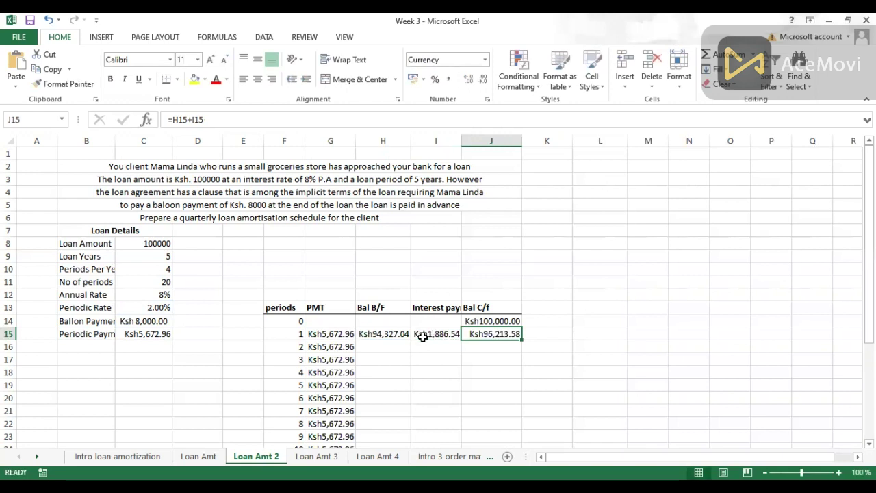
# Copy the Bal B/F, interest and Bal C/f formulas down all 20 periods, confirming the final Ksh8,000.00.
pyautogui.click(385, 334)
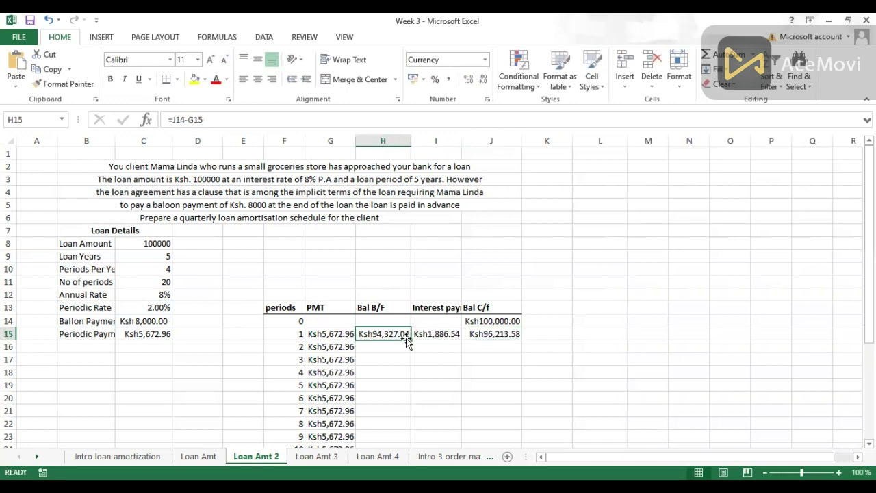
pyautogui.doubleClick(410, 339)
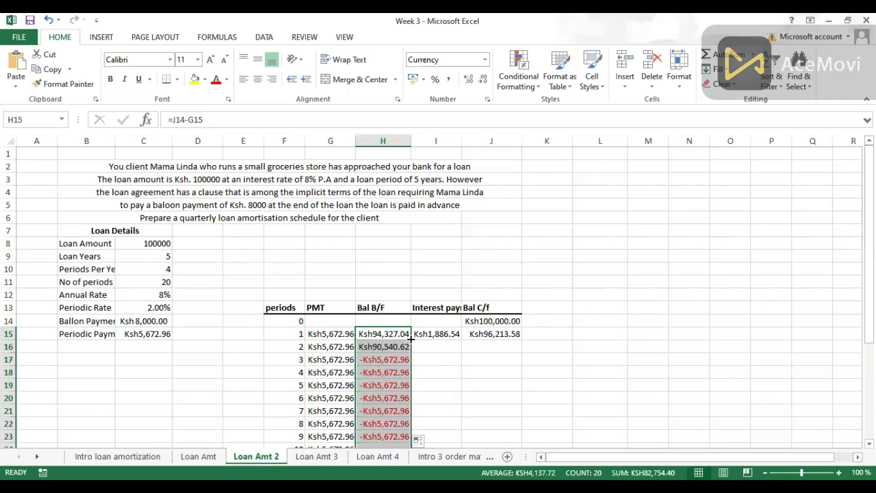
pyautogui.click(453, 333)
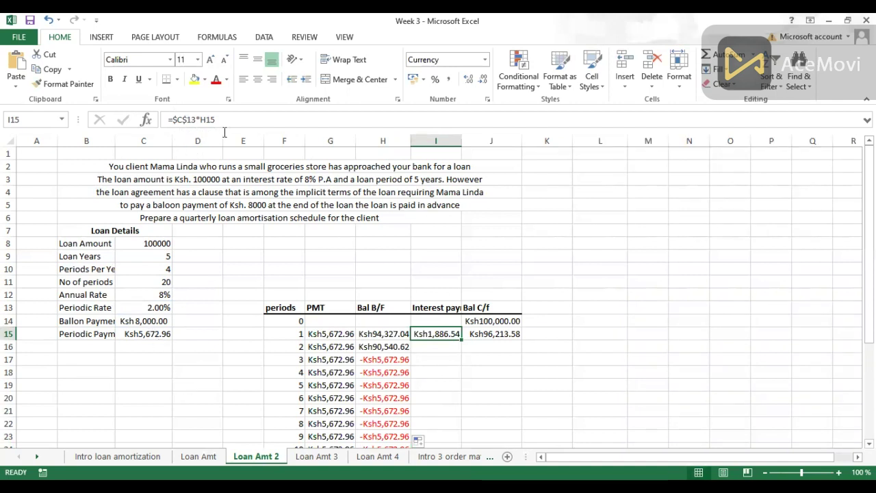
pyautogui.doubleClick(460, 339)
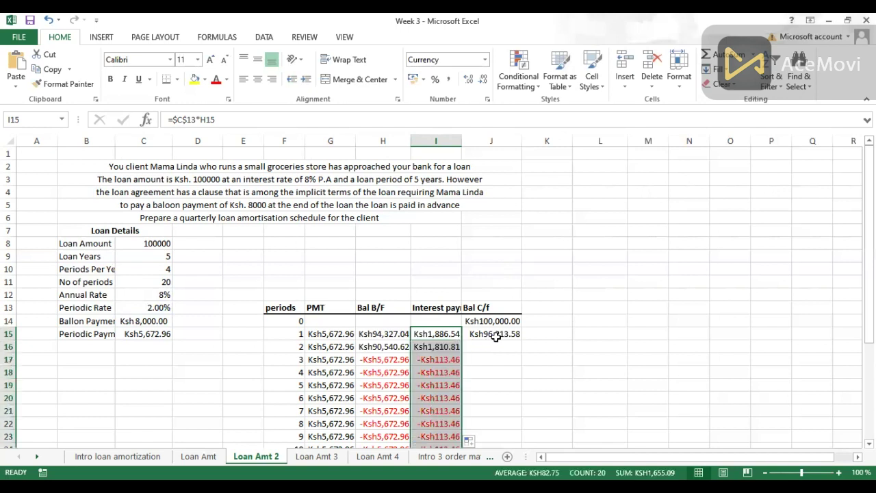
pyautogui.click(510, 334)
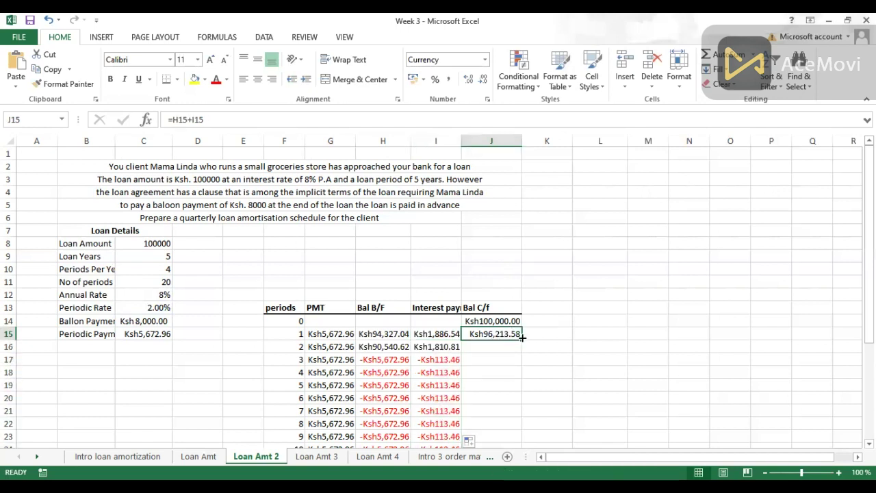
pyautogui.doubleClick(522, 340)
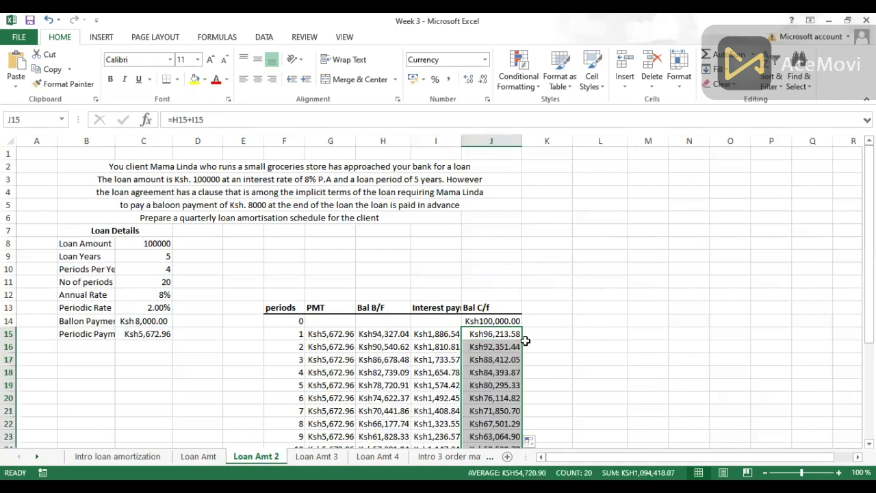
pyautogui.hotkey('ctrl', 'Down')
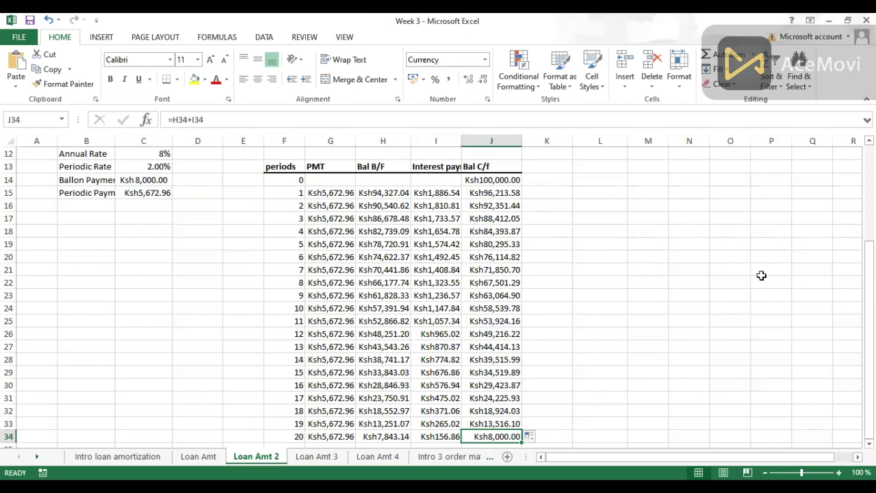
pyautogui.scroll(3, 454, 223)
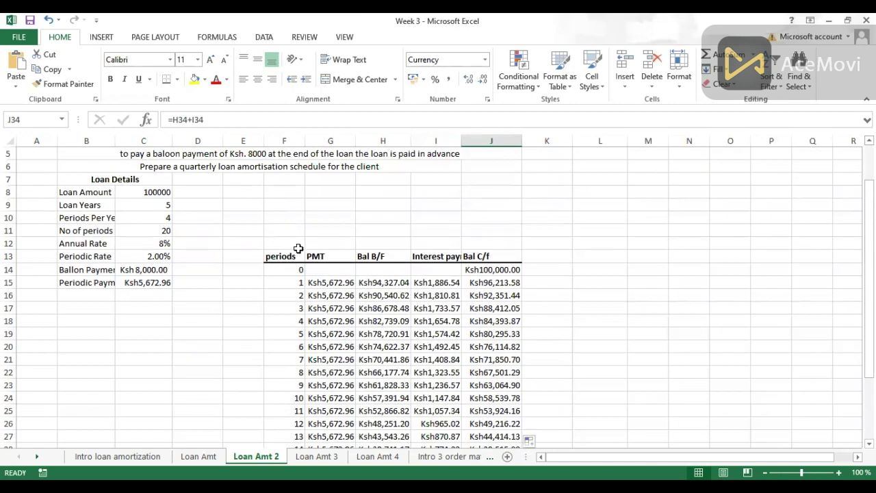
# Enter the title 'Quartely loan amortization schedule' in F12.
pyautogui.click(281, 244)
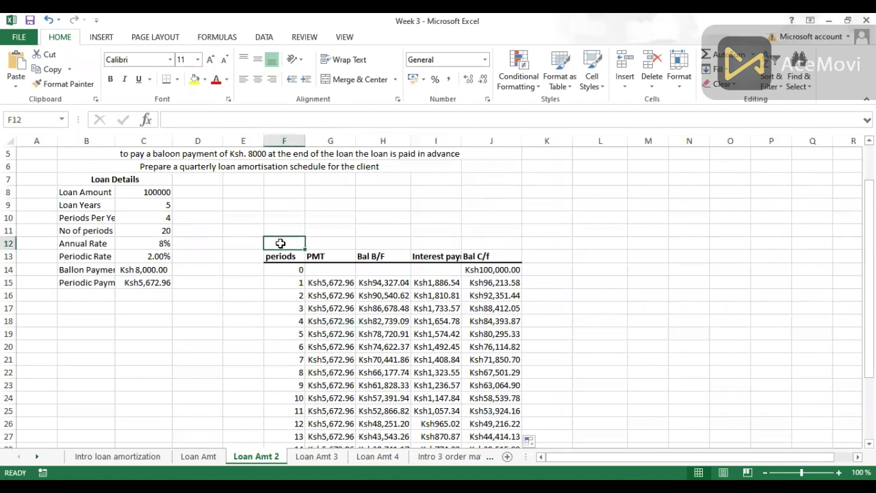
pyautogui.write('Quartely loa')
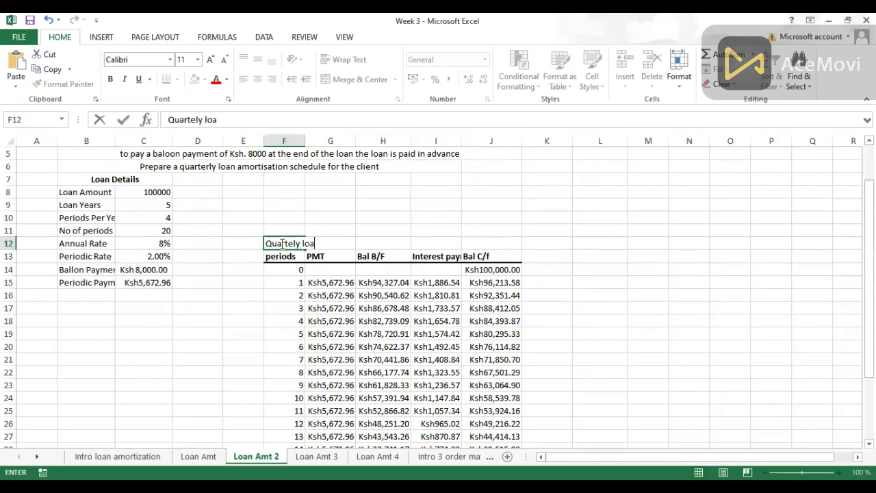
pyautogui.write('n amortization schedule')
pyautogui.hotkey('ctrl', 'Return')
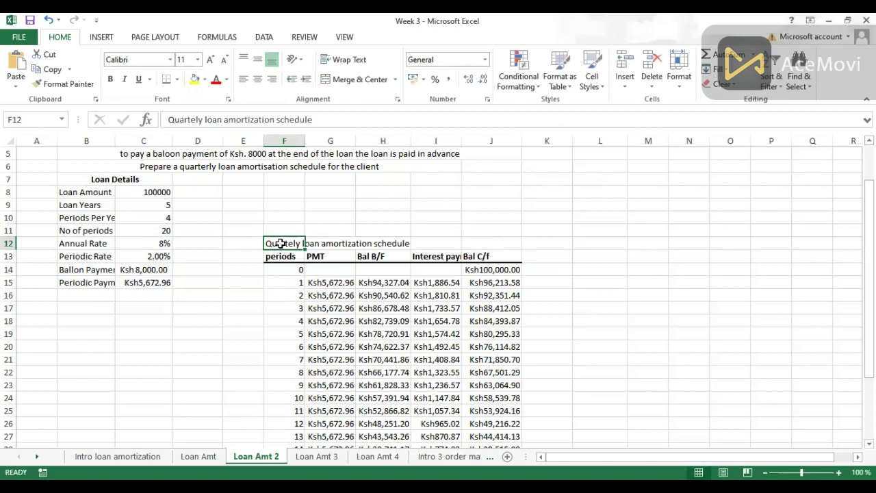
# Merge and centre the title in bold across F12:J12, then view the Loan Amt sheet.
pyautogui.moveTo(281, 243); pyautogui.dragTo(471, 240)
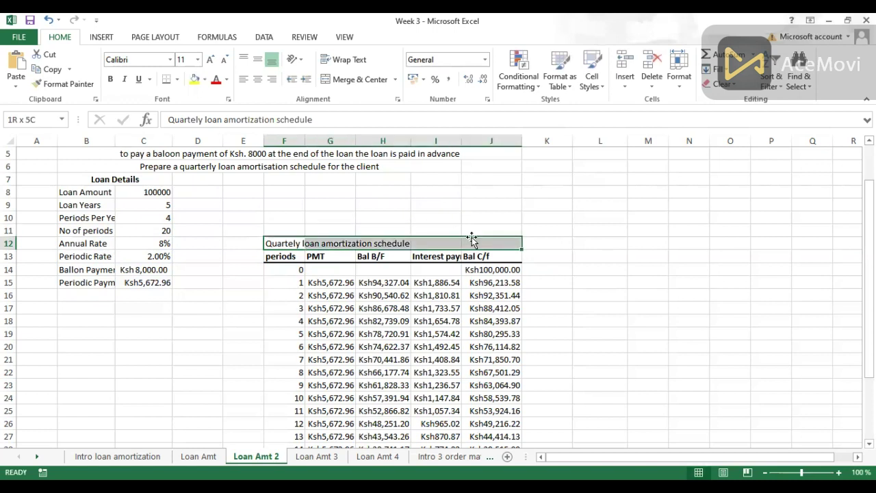
pyautogui.click(360, 80)
pyautogui.hotkey('ctrl', 'b')
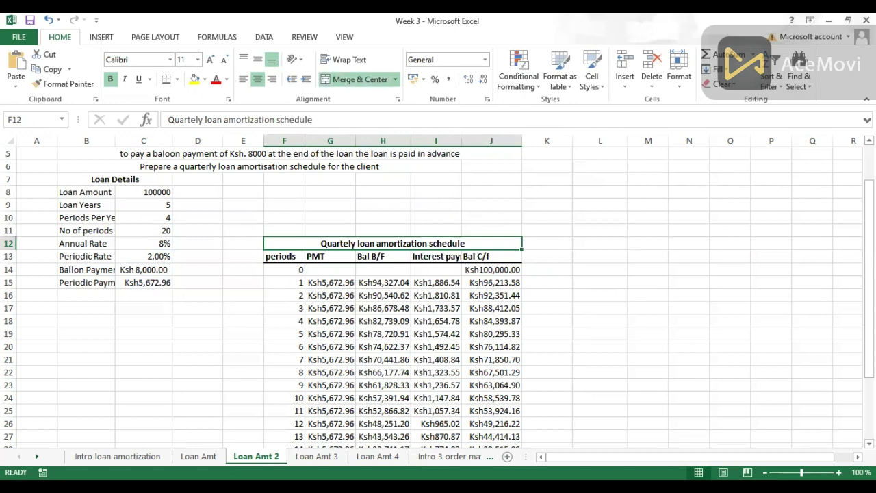
pyautogui.click(650, 247)
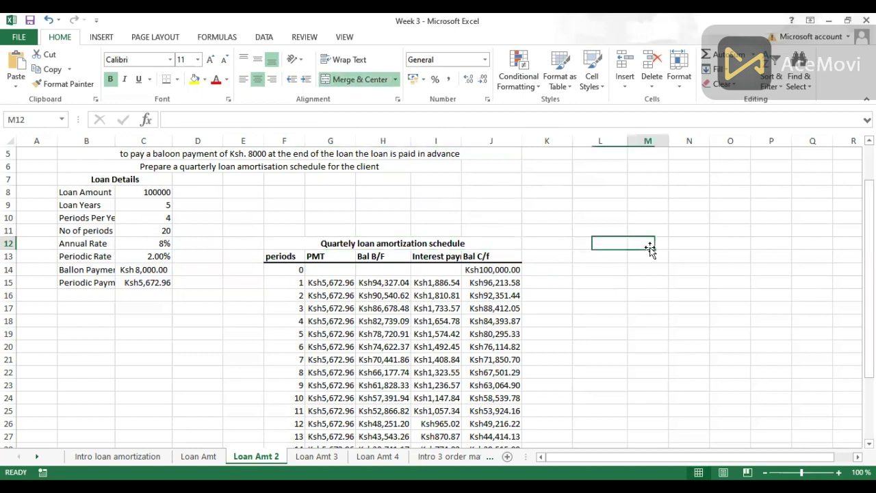
pyautogui.click(199, 456)
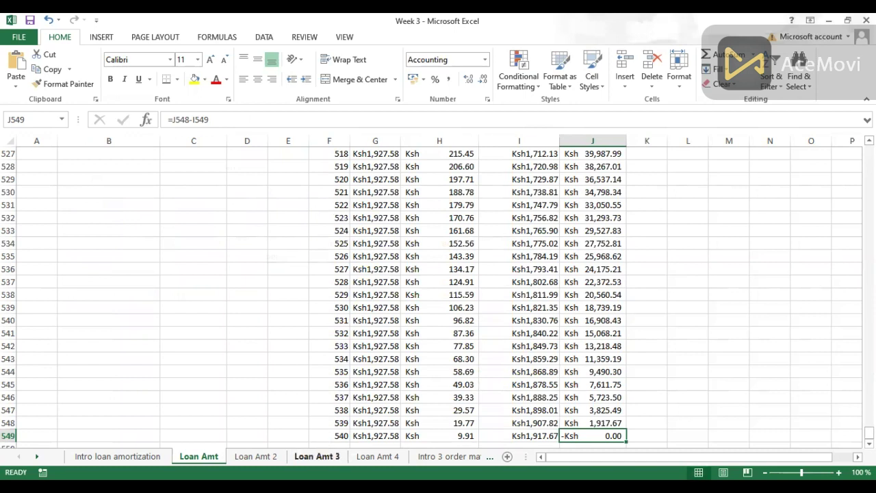
# On Loan Amt 3, add the 'Loan Details' heading in C6 and fill the loan labels down to C14.
pyautogui.click(317, 455)
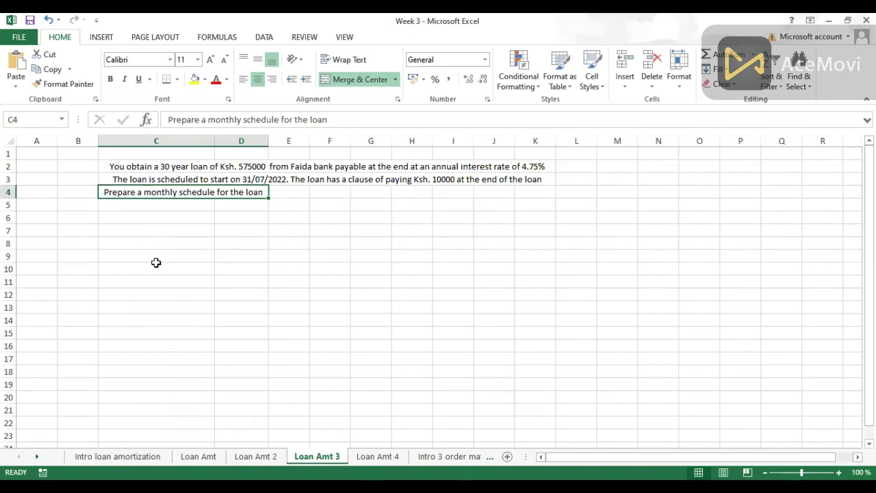
pyautogui.click(136, 218)
pyautogui.write('Loa')
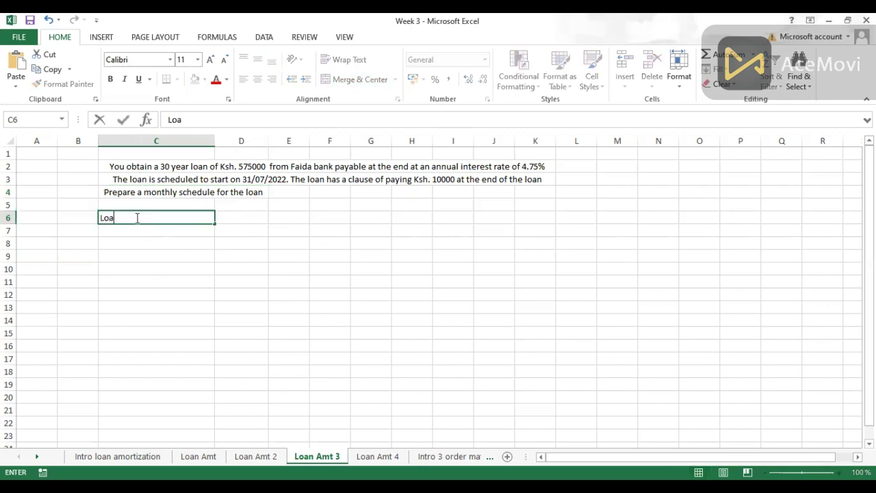
pyautogui.write('n Details')
pyautogui.hotkey('ctrl', 'Return')
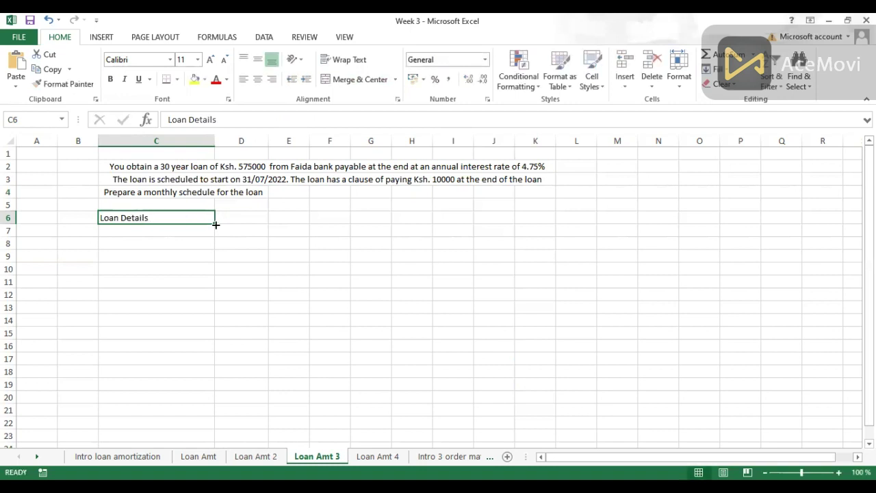
pyautogui.moveTo(214, 223); pyautogui.dragTo(212, 327)
pyautogui.click(286, 238)
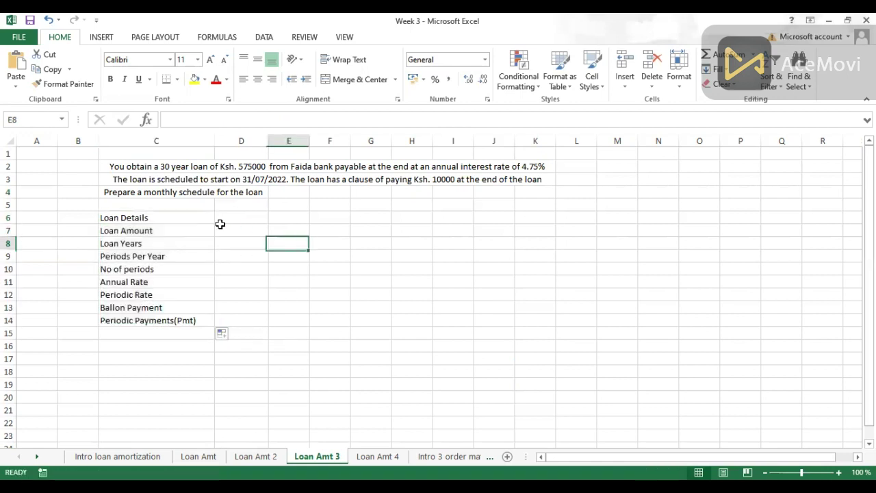
# Merge and center the heading across C6:D6 and enter 575000 as the loan amount in D7.
pyautogui.moveTo(128, 217); pyautogui.dragTo(235, 219)
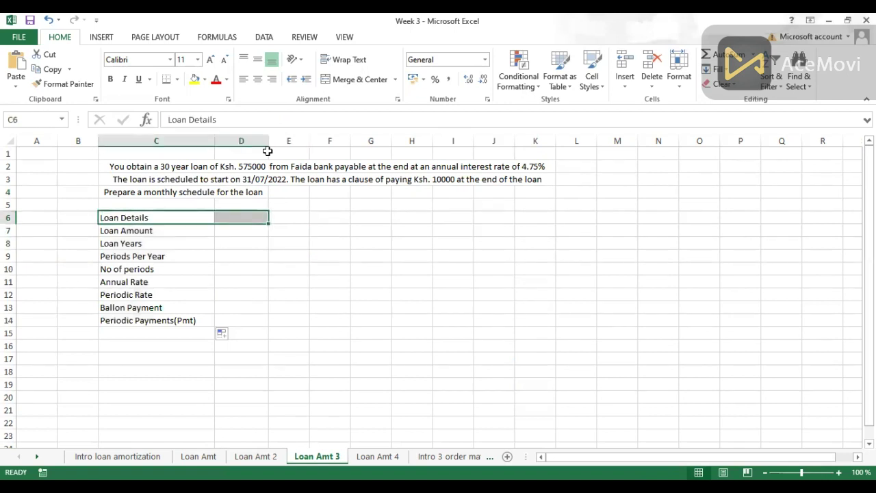
pyautogui.click(346, 80)
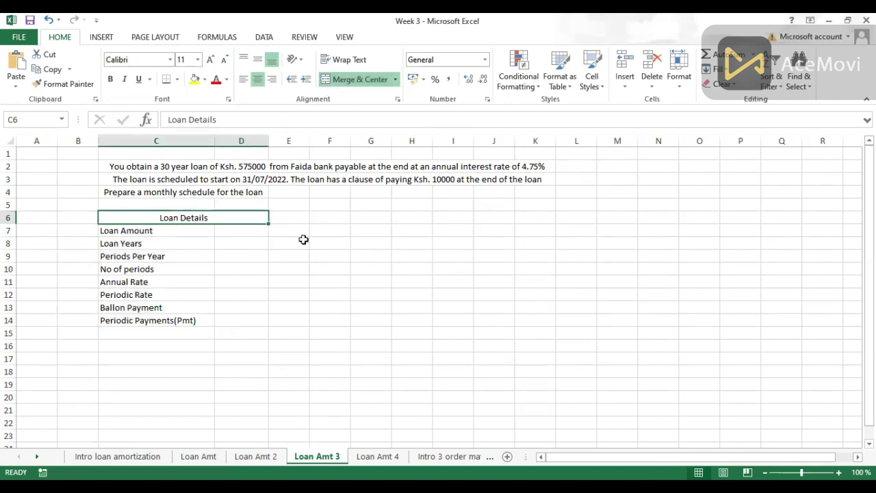
pyautogui.doubleClick(233, 230)
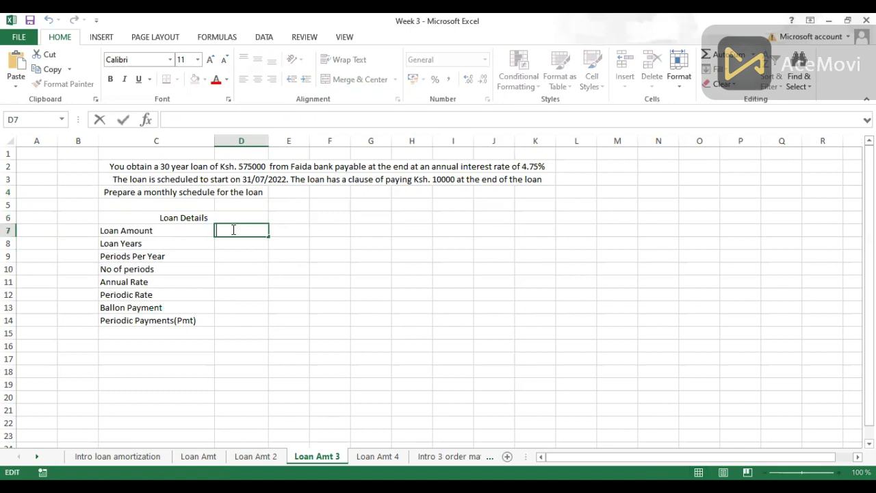
pyautogui.write('575000')
pyautogui.press('Return')
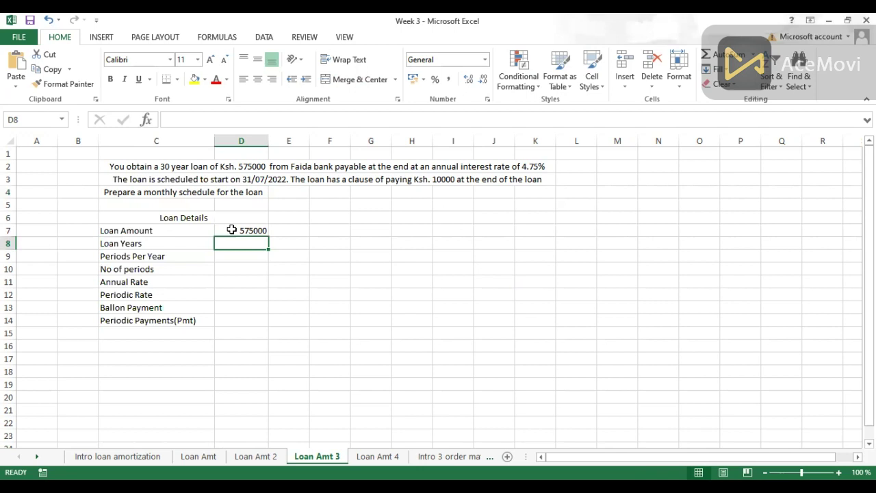
pyautogui.moveTo(376, 189); pyautogui.dragTo(416, 213)
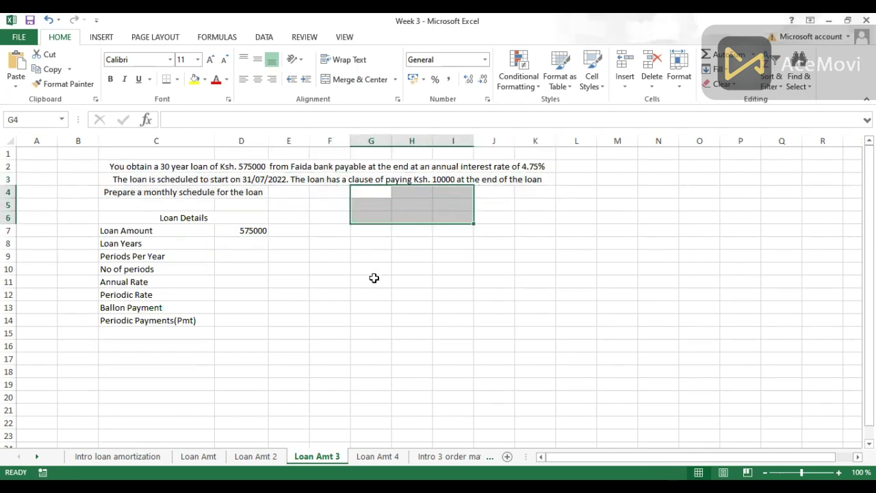
# Enter 30 loan years in D8 and 12 periods per year in D9.
pyautogui.click(374, 280)
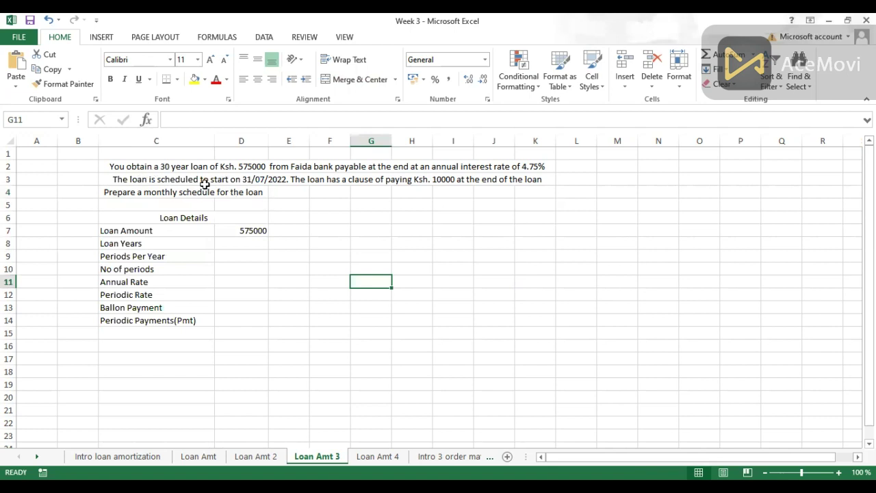
pyautogui.click(241, 244)
pyautogui.write('30')
pyautogui.press('Return')
pyautogui.write('12')
pyautogui.press('Return')
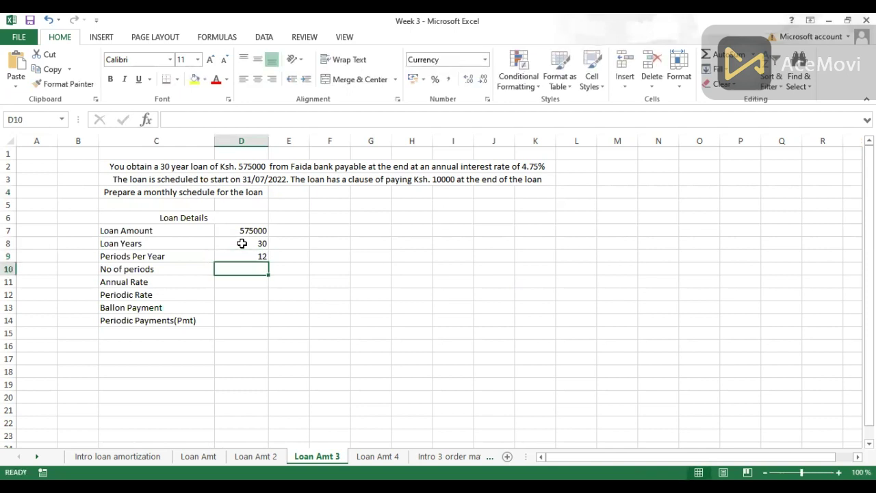
# Compute the number of periods as =D8*D9 and format it as a whole number.
pyautogui.write('=')
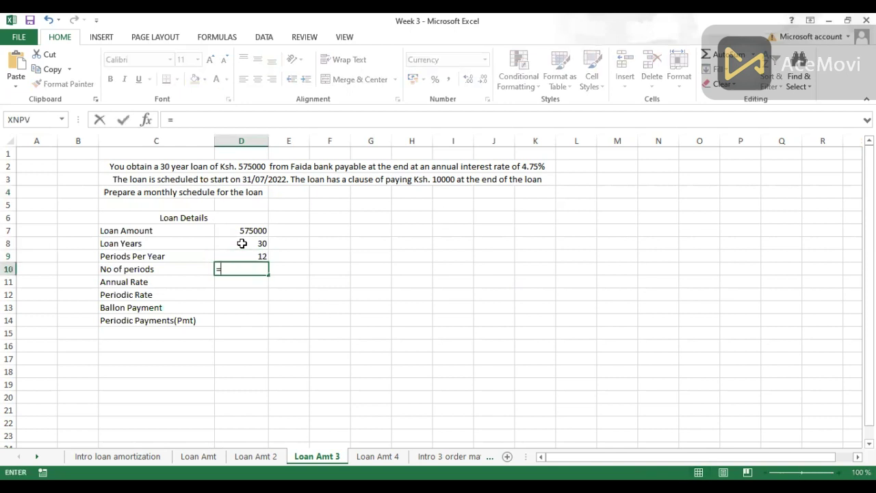
pyautogui.click(247, 241)
pyautogui.write('*')
pyautogui.click(250, 255)
pyautogui.hotkey('ctrl', 'Return')
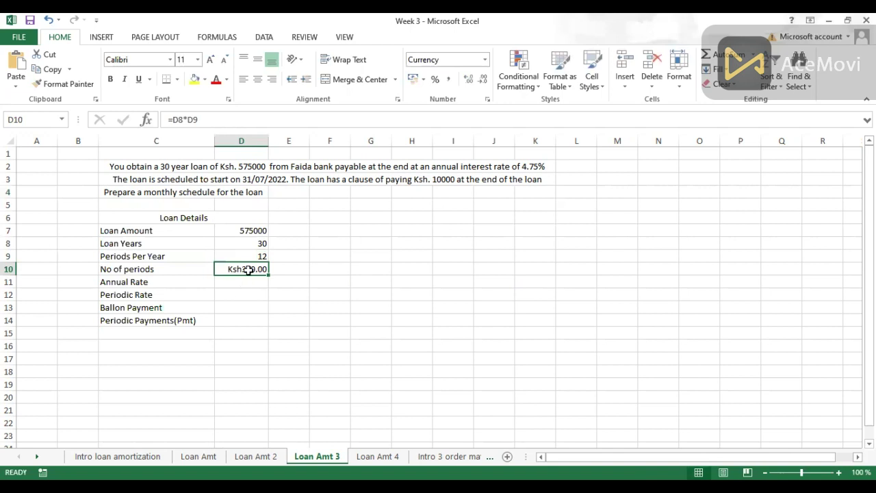
pyautogui.click(485, 61)
pyautogui.click(445, 109)
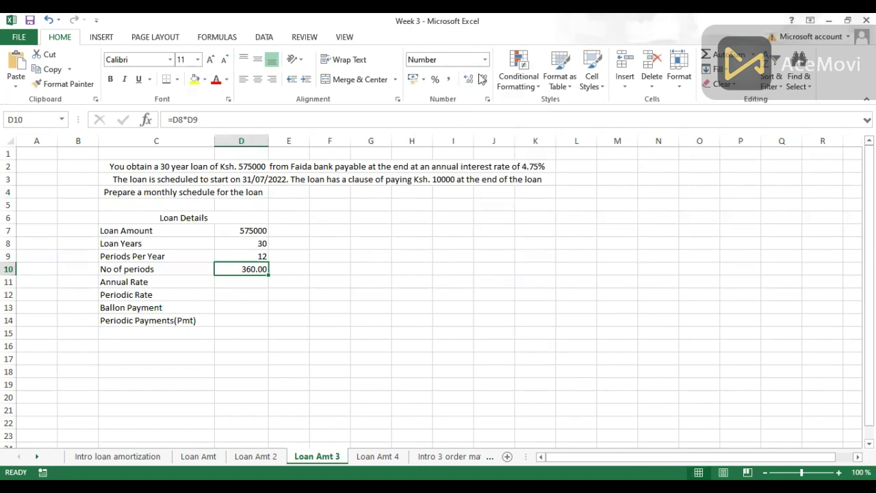
pyautogui.doubleClick(482, 80)
# Enter the 4.75% annual rate in D11 and the periodic rate =D11/D9 in D12.
pyautogui.click(246, 284)
pyautogui.write('=')
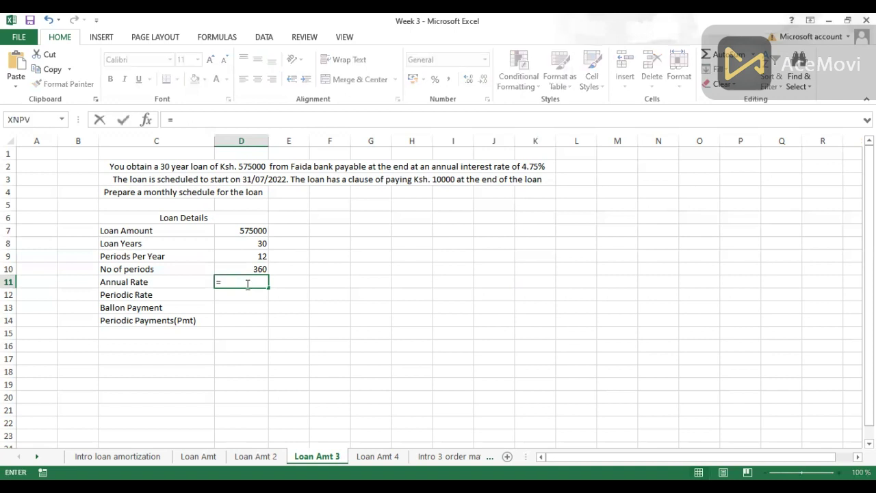
pyautogui.write('4.75%')
pyautogui.press('Return')
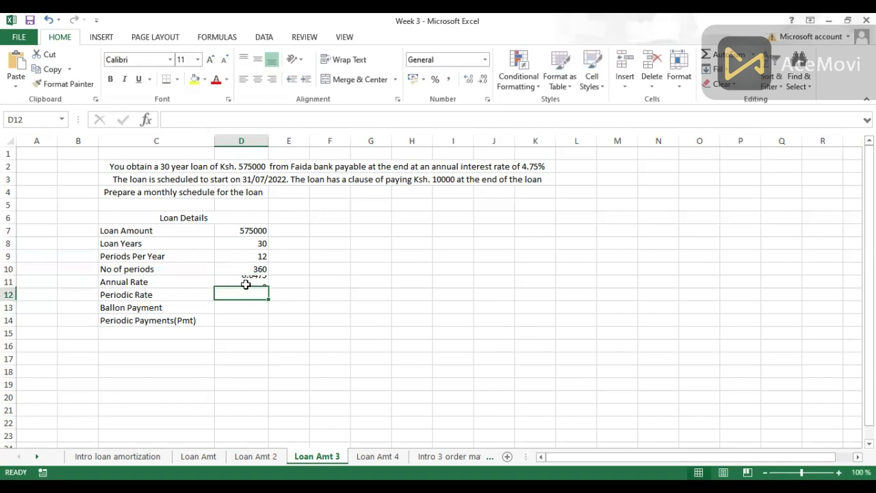
pyautogui.write('=')
pyautogui.click(252, 283)
pyautogui.write('/')
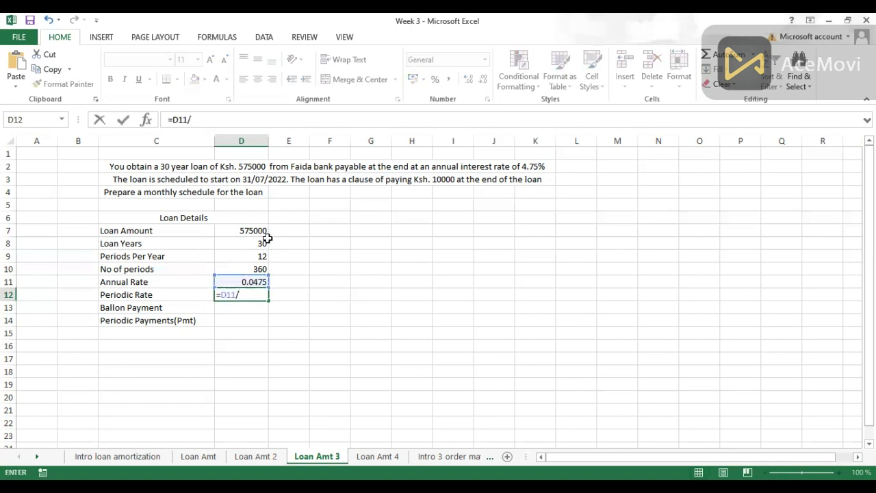
pyautogui.click(255, 256)
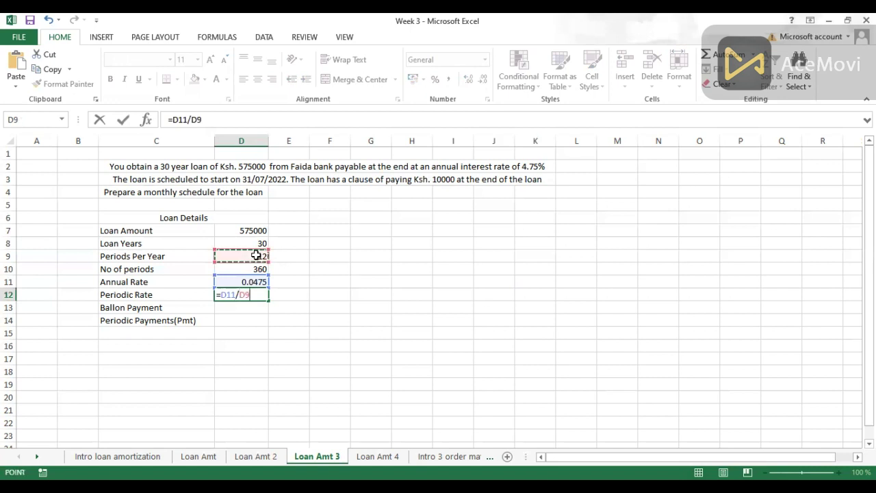
pyautogui.hotkey('ctrl', 'Return')
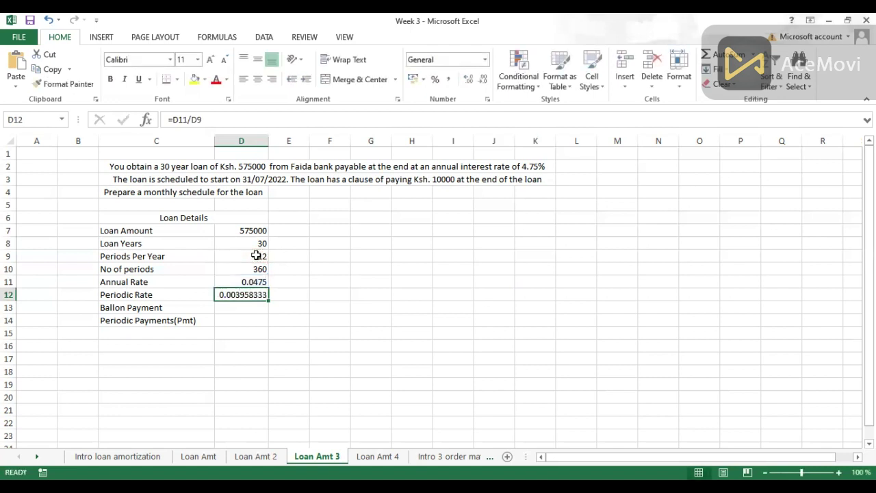
# Set the balloon payment in D13 to 0.
pyautogui.click(244, 307)
pyautogui.write('0')
pyautogui.press('Return')
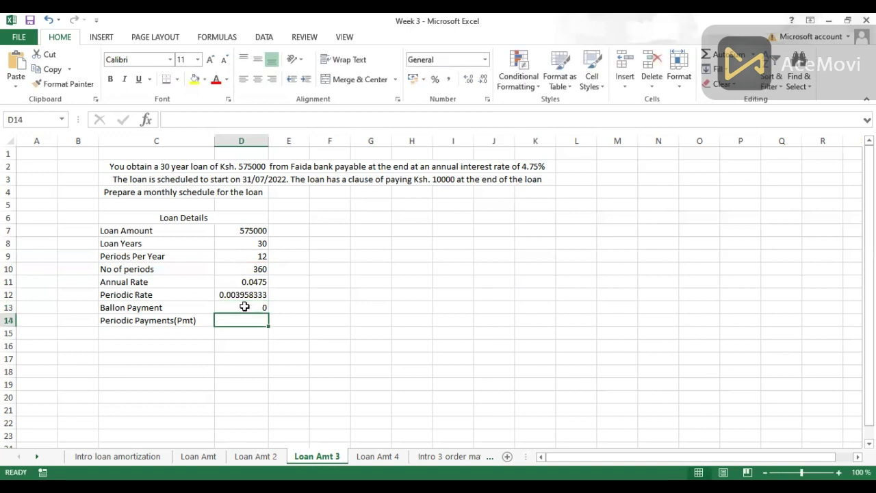
# Enter =PMT(D12,D10,D7,D13,0) in D14 for the periodic payment.
pyautogui.write('-')
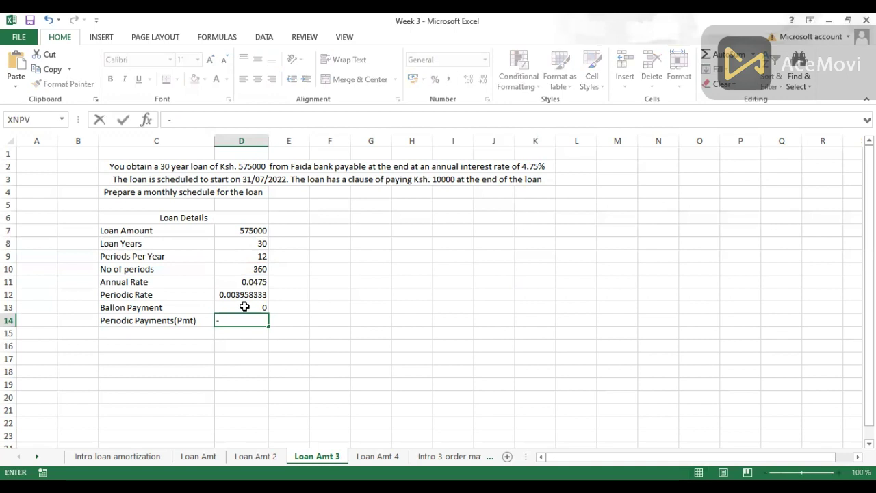
pyautogui.write('pmt')
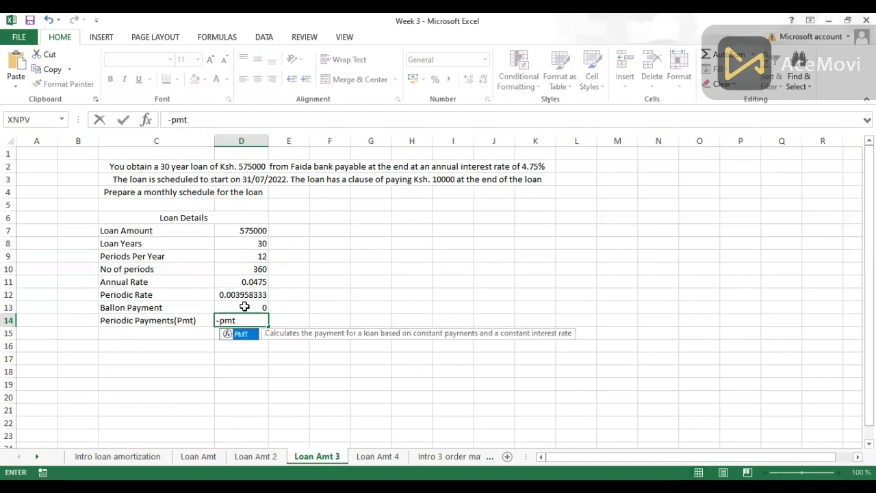
pyautogui.press('Tab')
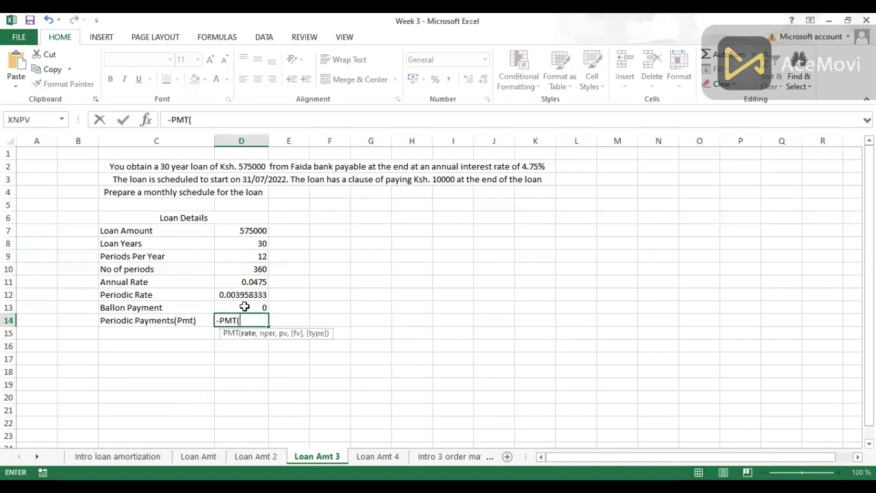
pyautogui.press('BackSpace')
pyautogui.press('BackSpace')
pyautogui.press('BackSpace')
pyautogui.press('BackSpace')
pyautogui.press('BackSpace')
pyautogui.write('=')
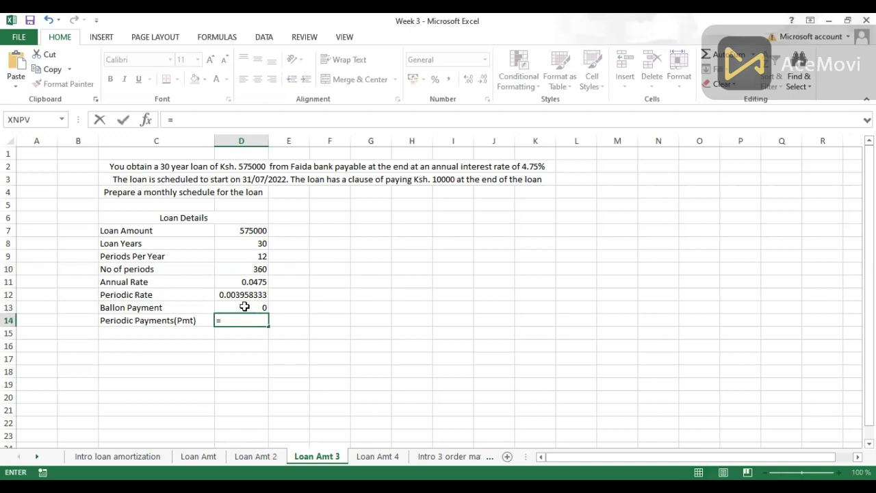
pyautogui.write('pmt')
pyautogui.press('Tab')
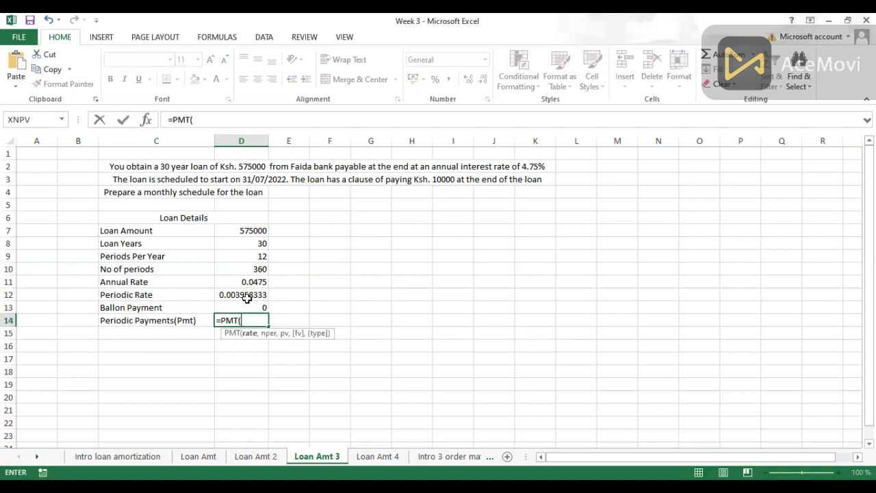
pyautogui.click(241, 295)
pyautogui.write(',')
pyautogui.click(250, 269)
pyautogui.write(',')
pyautogui.click(253, 230)
pyautogui.write(',')
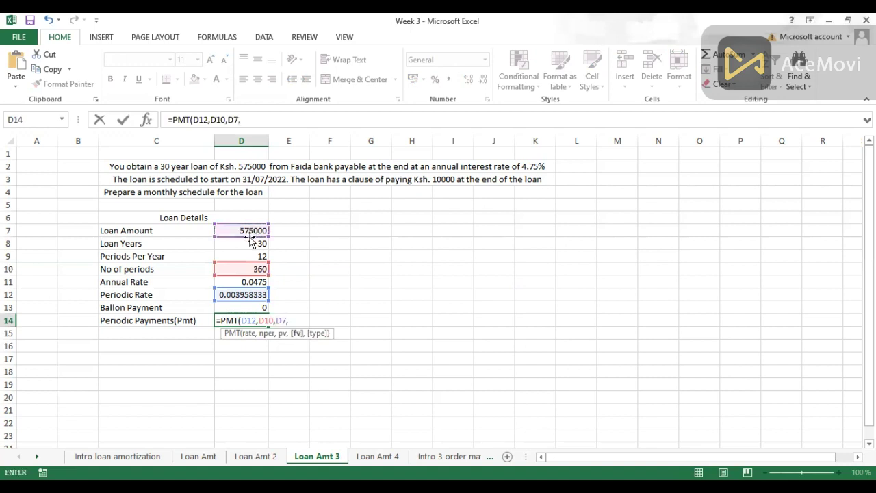
pyautogui.click(243, 307)
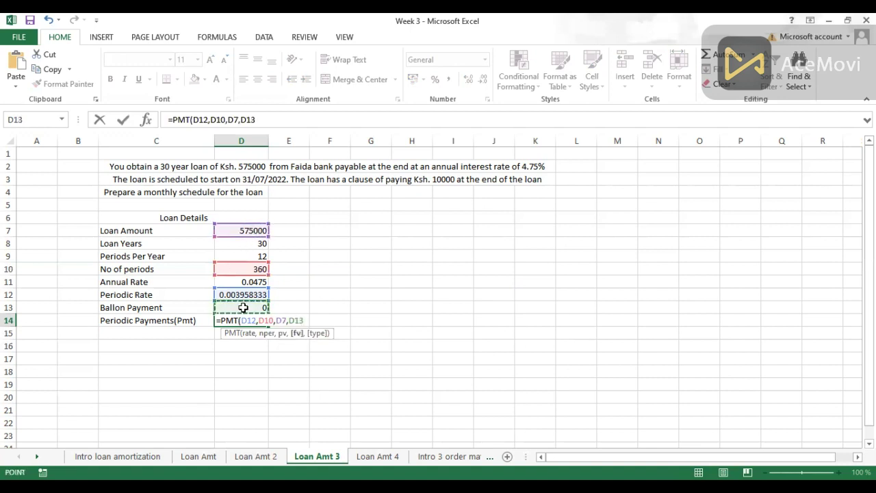
pyautogui.write(',0')
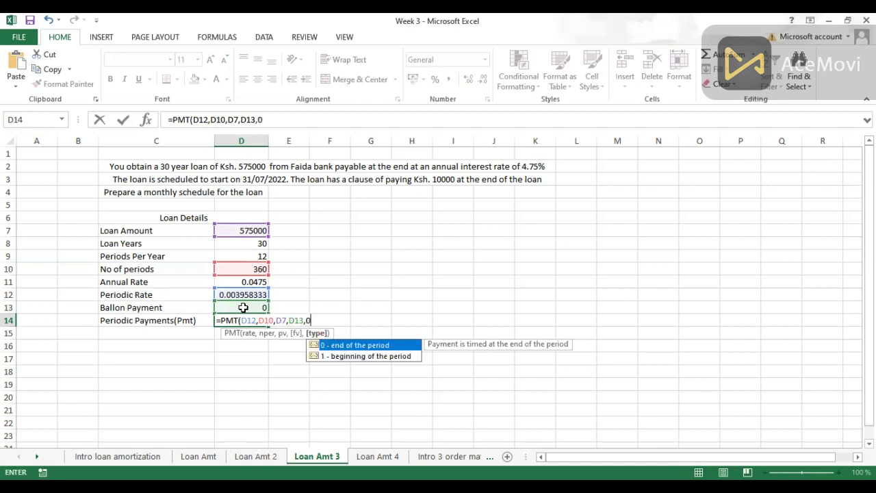
pyautogui.hotkey('ctrl', 'Return')
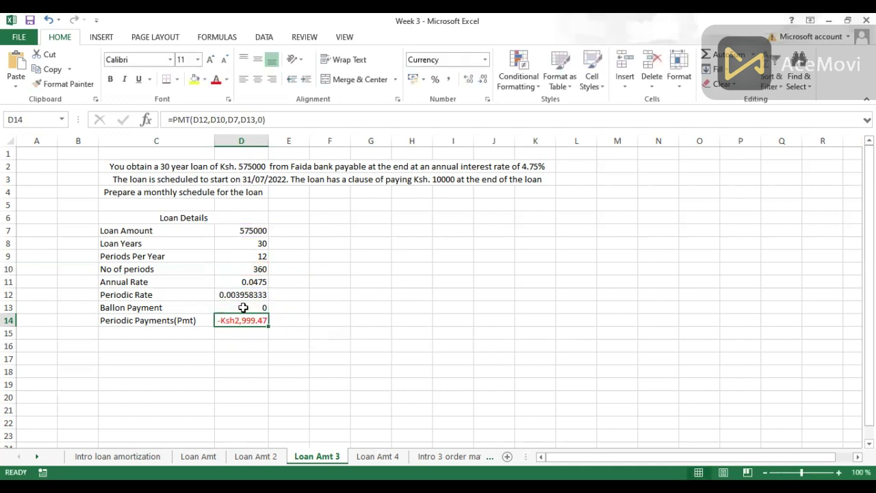
# Negate the formula to =-PMT(D12,D10,D7,D13,0) so the payment shows Ksh2,999.47.
pyautogui.click(173, 120)
pyautogui.write('-')
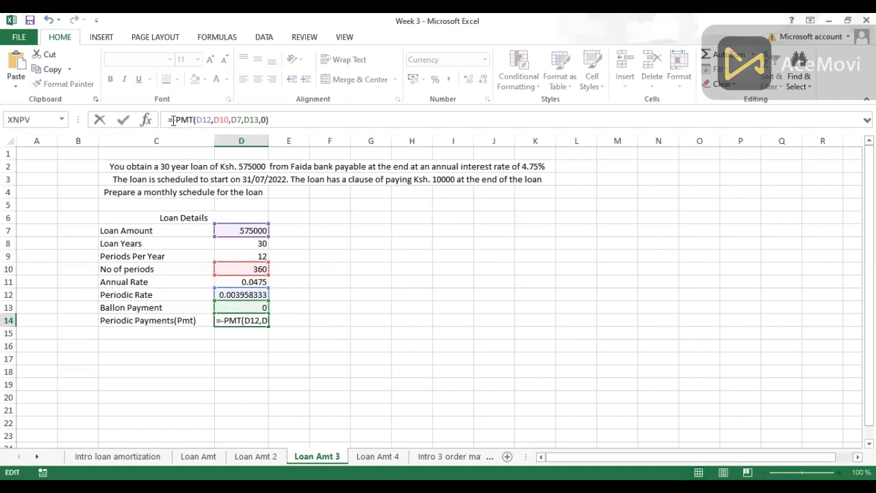
pyautogui.hotkey('ctrl', 'Return')
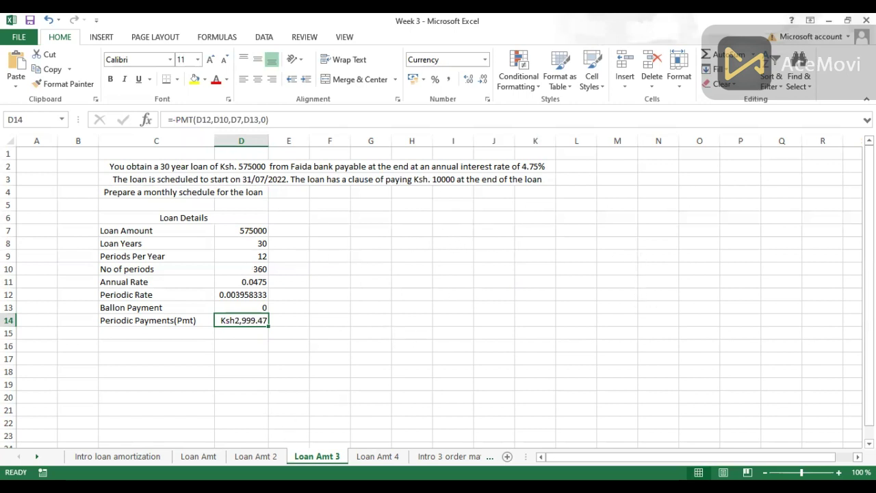
# Copy the schedule headings F7:J8 from Loan Amt and paste them at F16 on Loan Amt 3.
pyautogui.click(200, 456)
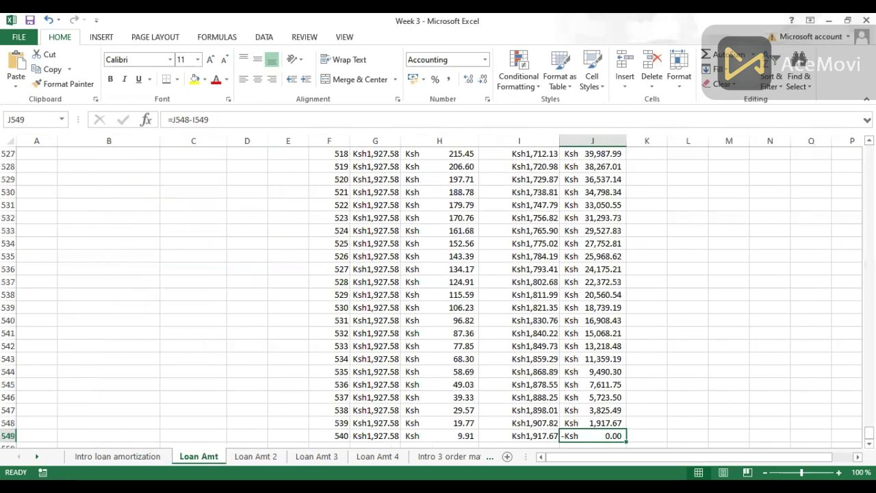
pyautogui.hotkey('ctrl', 'Home')
pyautogui.moveTo(315, 244); pyautogui.dragTo(584, 237)
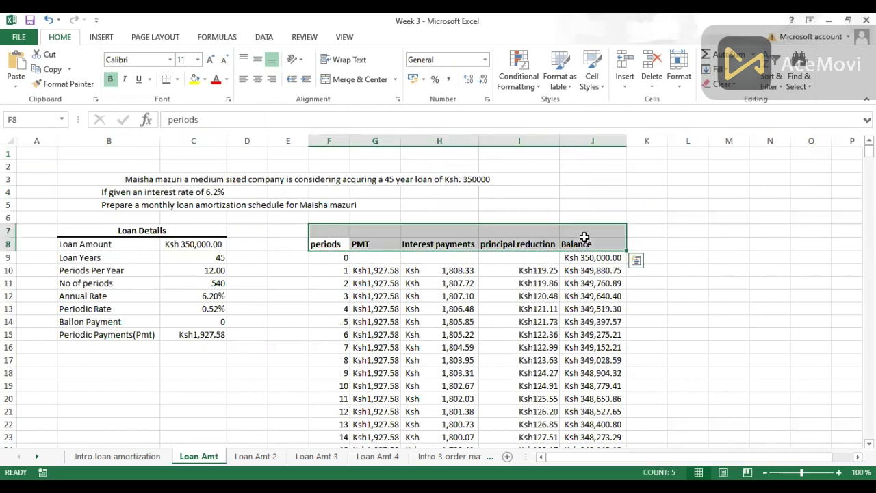
pyautogui.hotkey('ctrl', 'c')
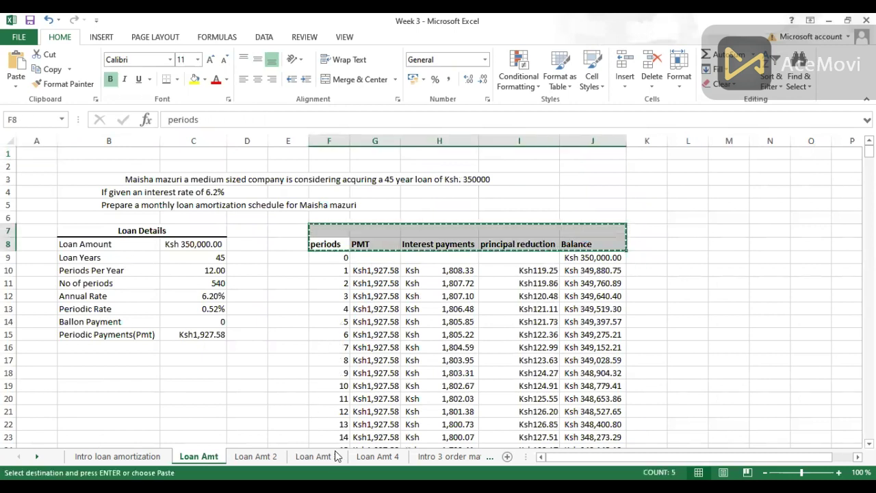
pyautogui.click(317, 455)
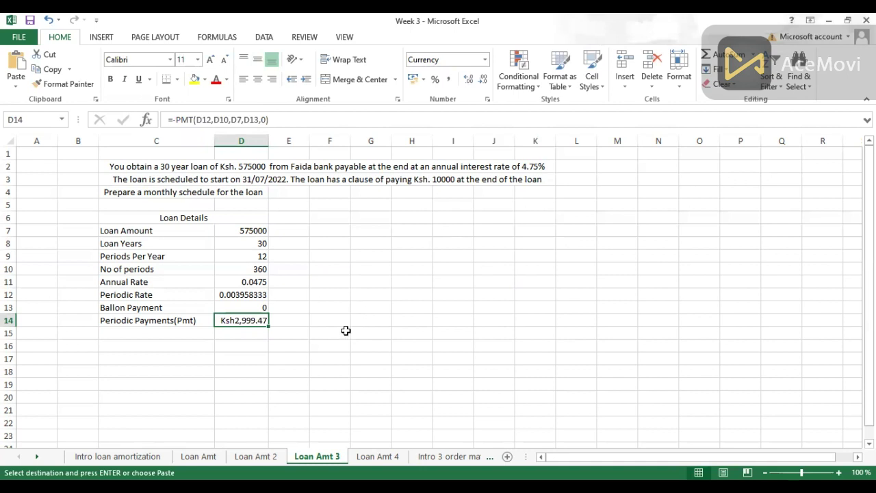
pyautogui.click(328, 343)
pyautogui.hotkey('ctrl', 'v')
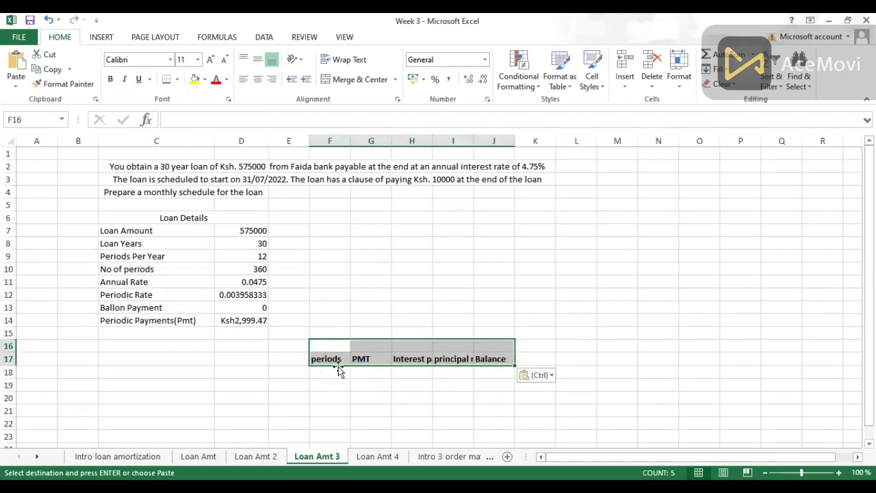
# Fit columns F to I to the periods, PMT, Interest payments and principal reduction headings.
pyautogui.doubleClick(349, 140)
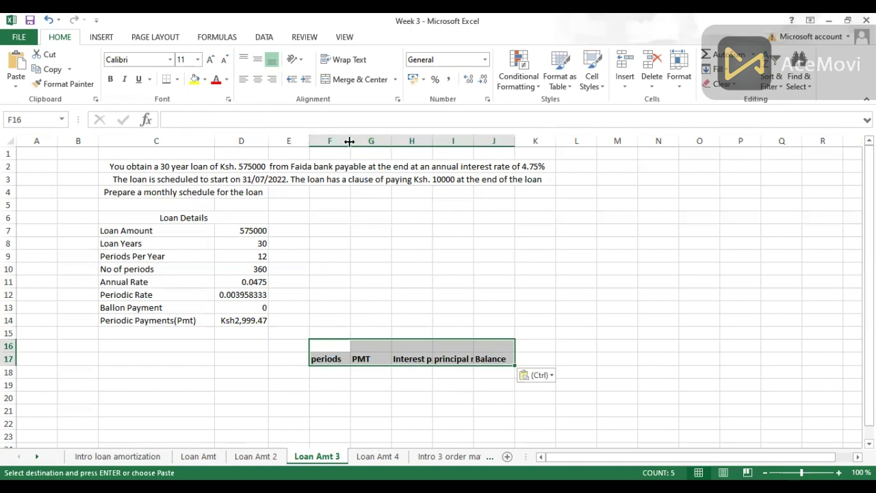
pyautogui.doubleClick(385, 140)
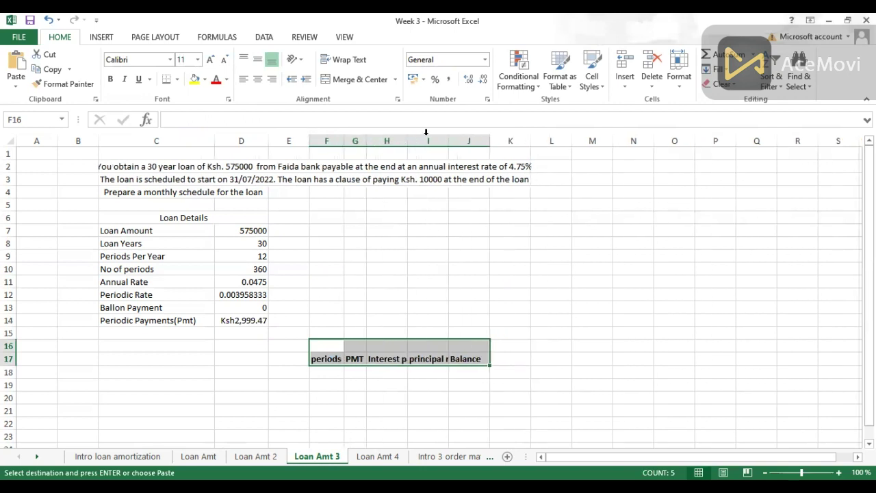
pyautogui.doubleClick(408, 141)
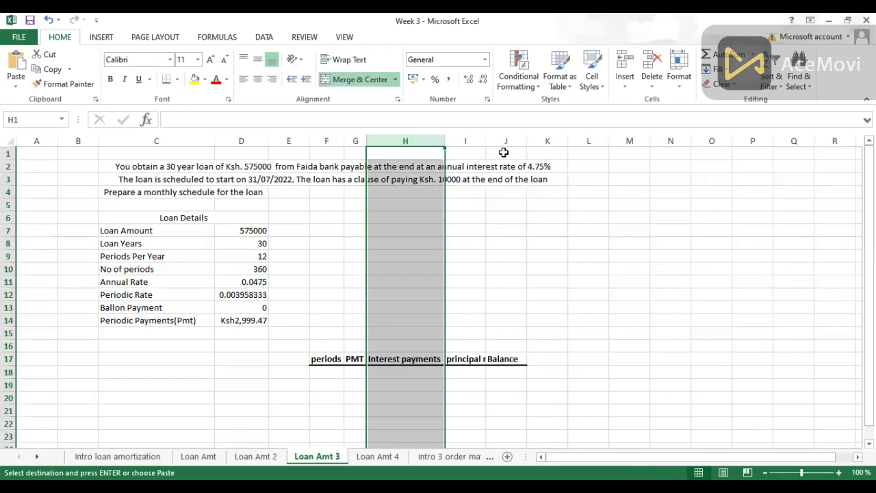
pyautogui.moveTo(488, 145); pyautogui.dragTo(525, 145)
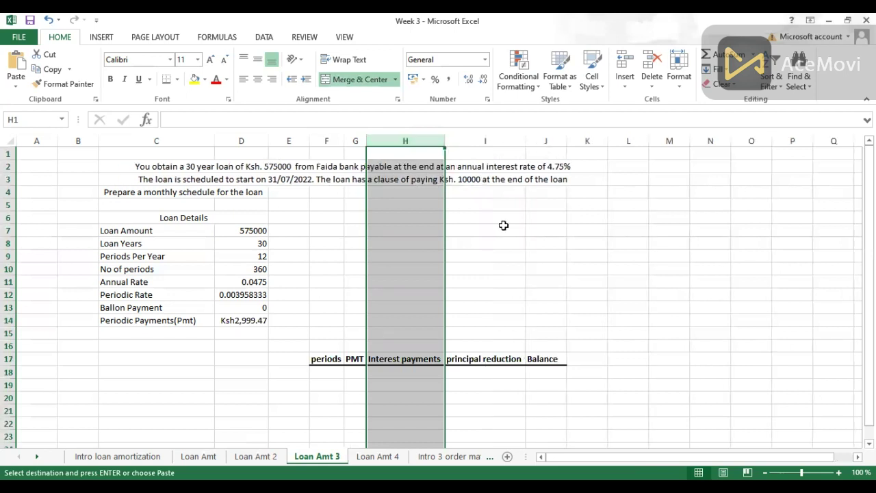
# Enter 0 and 1 as the first two periods in F18 and F19.
pyautogui.click(327, 373)
pyautogui.write('0')
pyautogui.press('Return')
pyautogui.write('1')
pyautogui.hotkey('ctrl', 'Return')
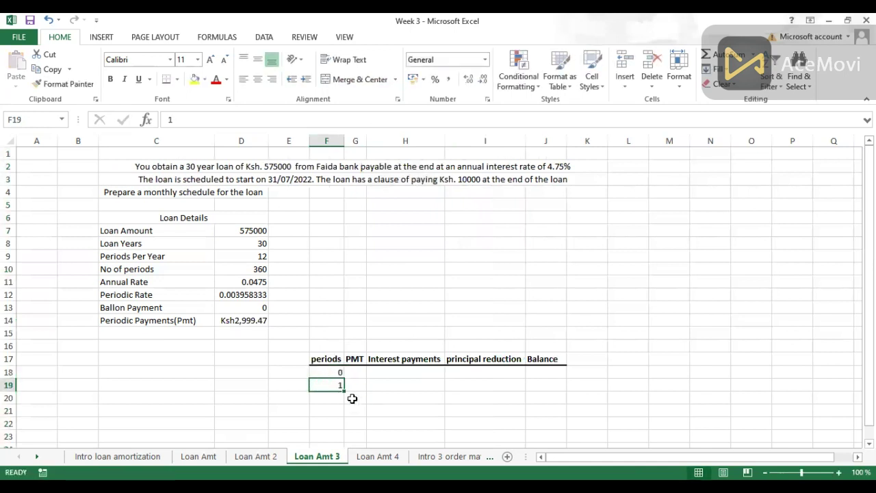
# Fill the periods down column F as a linear series with stop value 360.
pyautogui.moveTo(345, 391)
pyautogui.mouseDown()
pyautogui.moveTo(344, 380)
pyautogui.moveTo(346, 404)
pyautogui.moveTo(344, 394)
pyautogui.mouseUp()
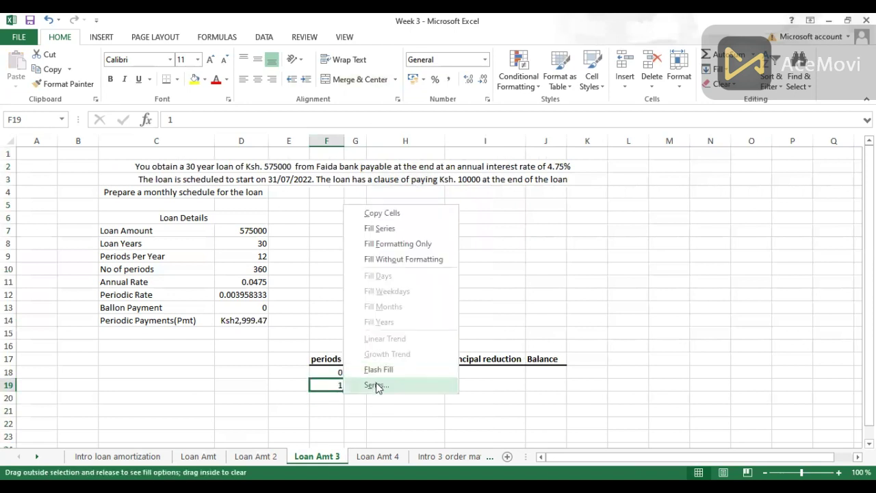
pyautogui.click(377, 387)
pyautogui.click(332, 113)
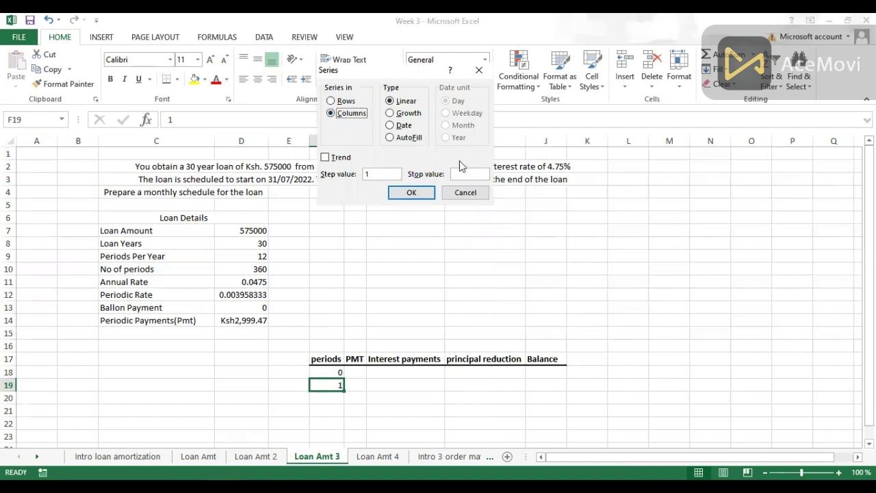
pyautogui.click(461, 175)
pyautogui.click(413, 193)
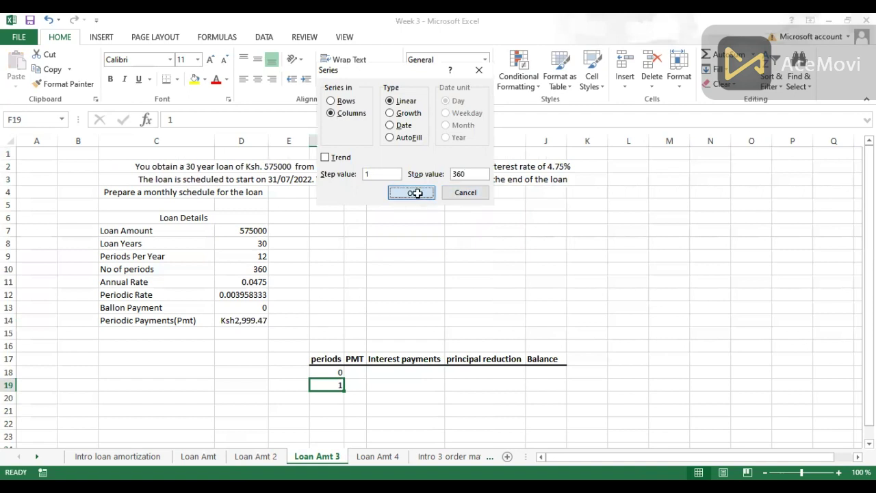
pyautogui.click(353, 387)
# Fill the PMT column from period 1 down with the absolute payment =$D$14.
pyautogui.write('=')
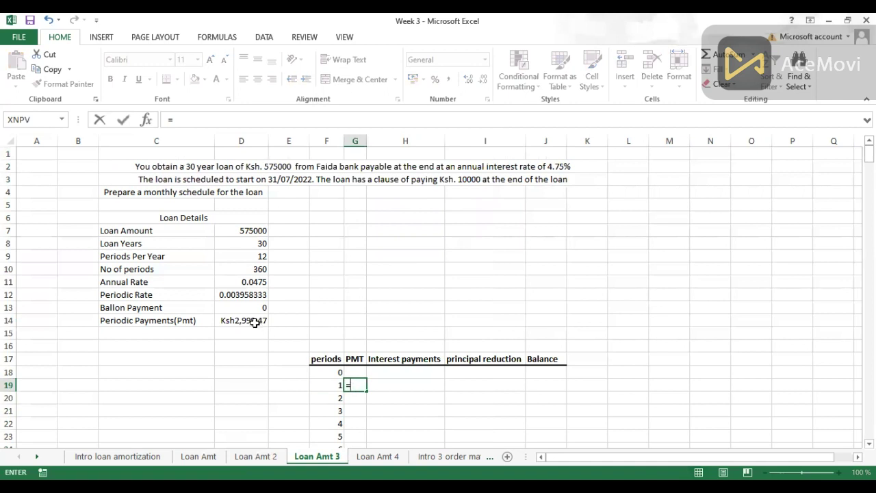
pyautogui.click(254, 322)
pyautogui.press('F4')
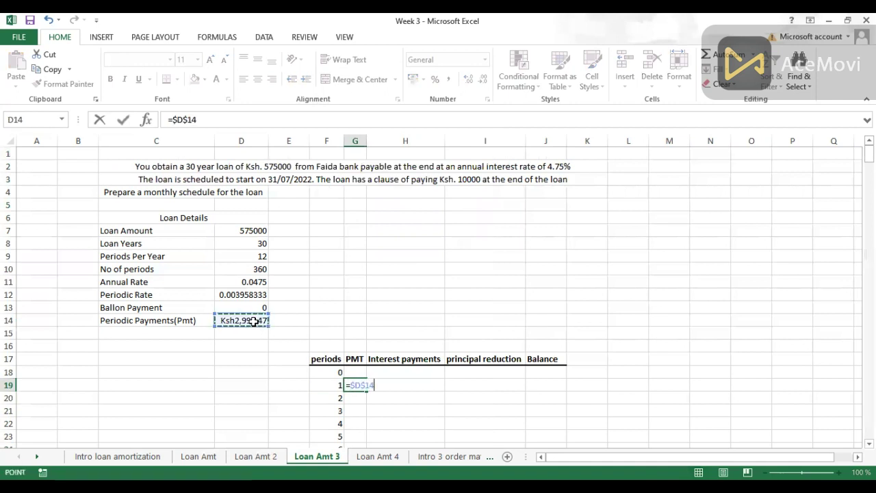
pyautogui.hotkey('ctrl', 'Return')
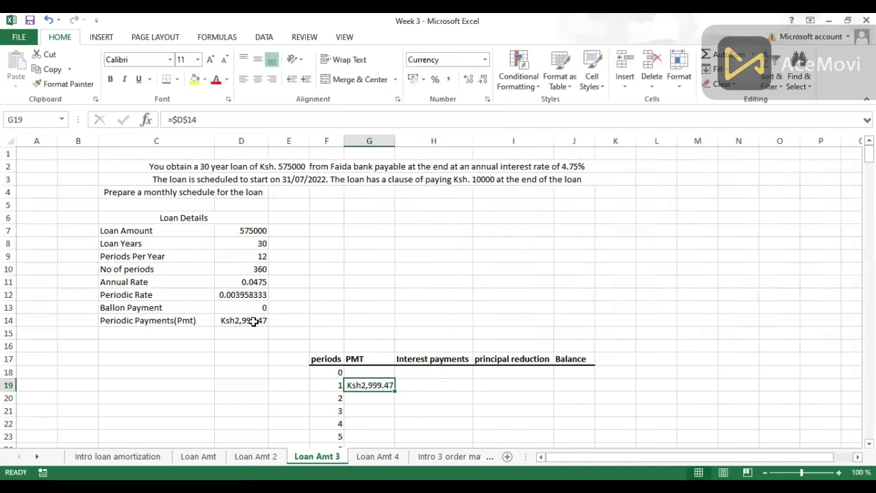
pyautogui.doubleClick(395, 389)
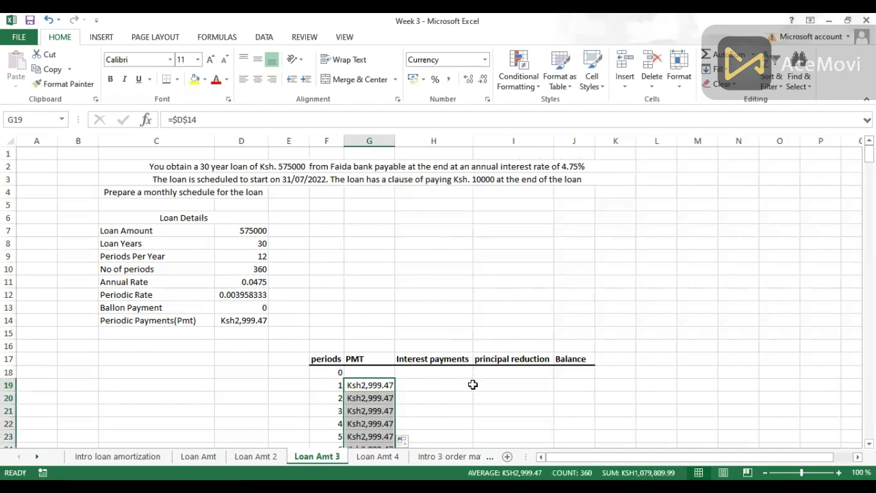
# Set the period-0 balance in J18 to =D7, showing 575000.
pyautogui.click(577, 373)
pyautogui.write('=')
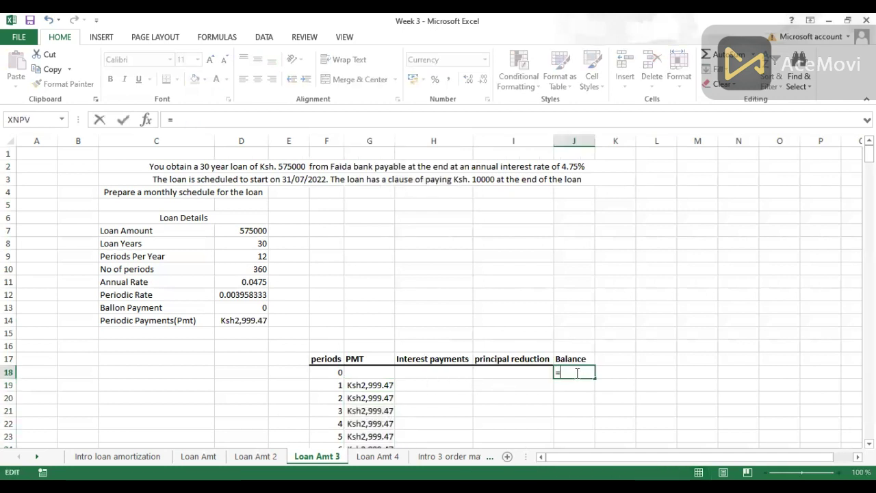
pyautogui.click(255, 231)
pyautogui.hotkey('ctrl', 'Return')
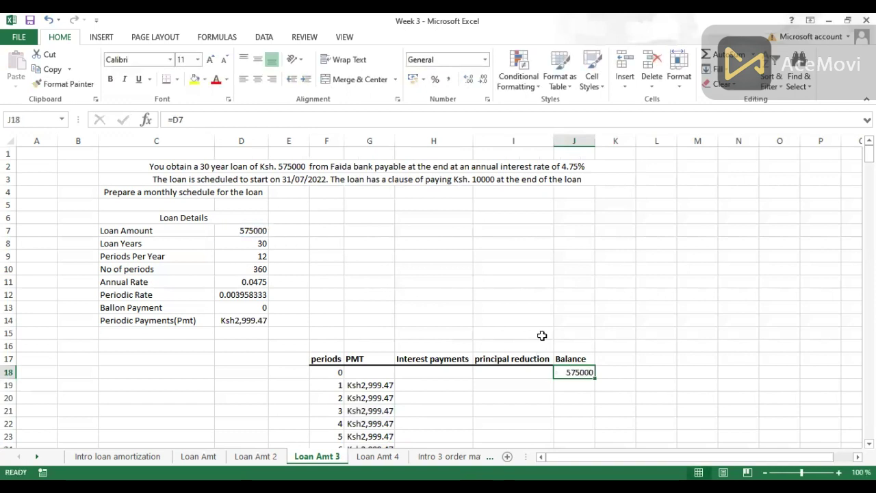
# Enter period-1 interest =J18*$D$12 in H19, reduce its decimals, and fill it down.
pyautogui.click(411, 386)
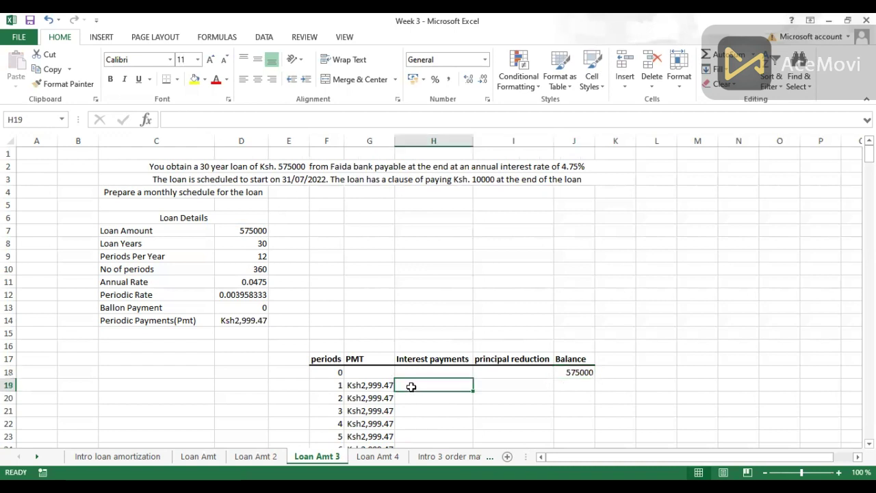
pyautogui.write('=')
pyautogui.click(582, 372)
pyautogui.write('*')
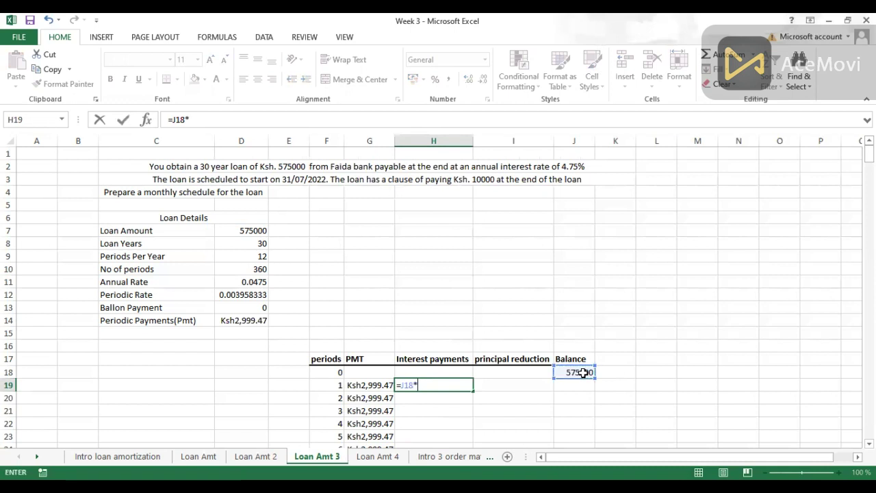
pyautogui.click(252, 294)
pyautogui.press('F4')
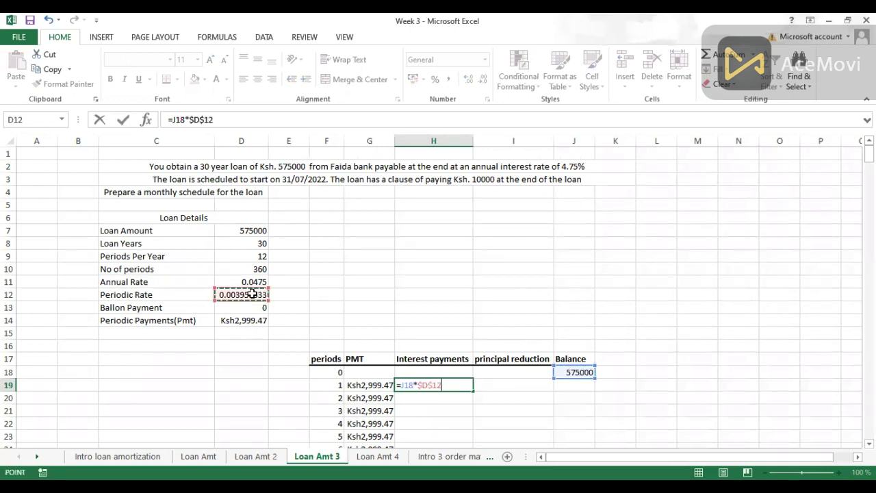
pyautogui.hotkey('ctrl', 'Return')
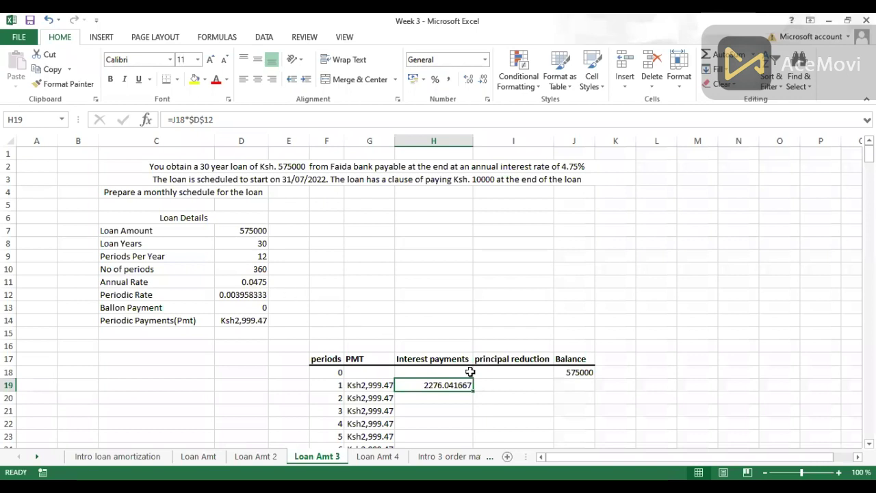
pyautogui.click(483, 79)
pyautogui.click(483, 80)
pyautogui.click(483, 79)
pyautogui.click(483, 80)
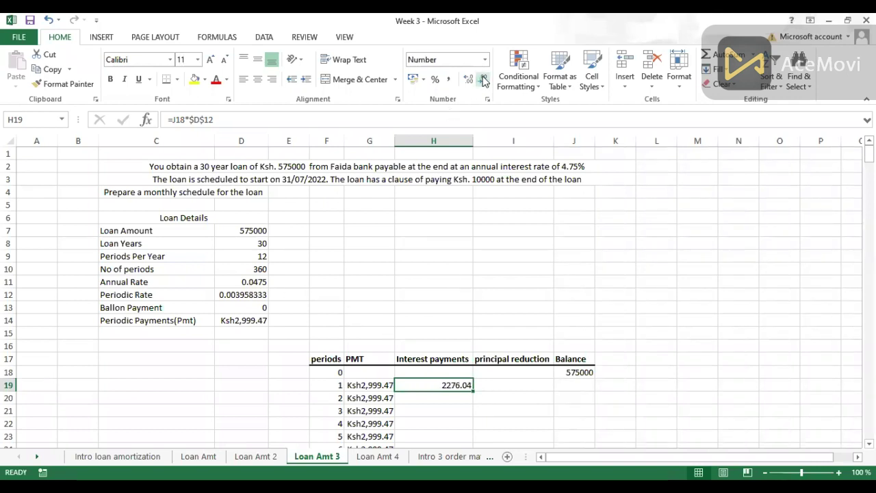
pyautogui.doubleClick(472, 391)
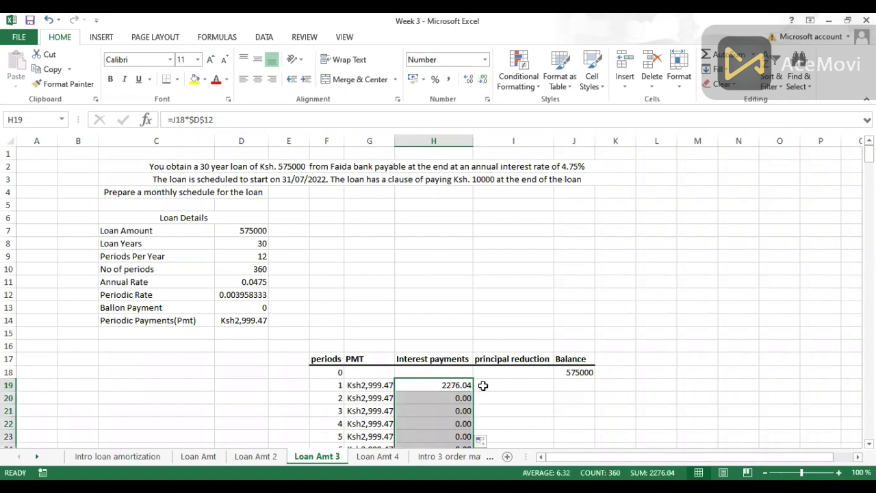
# Enter principal reduction =G19-H19 in I19 and fill it down all periods.
pyautogui.click(504, 383)
pyautogui.write('=')
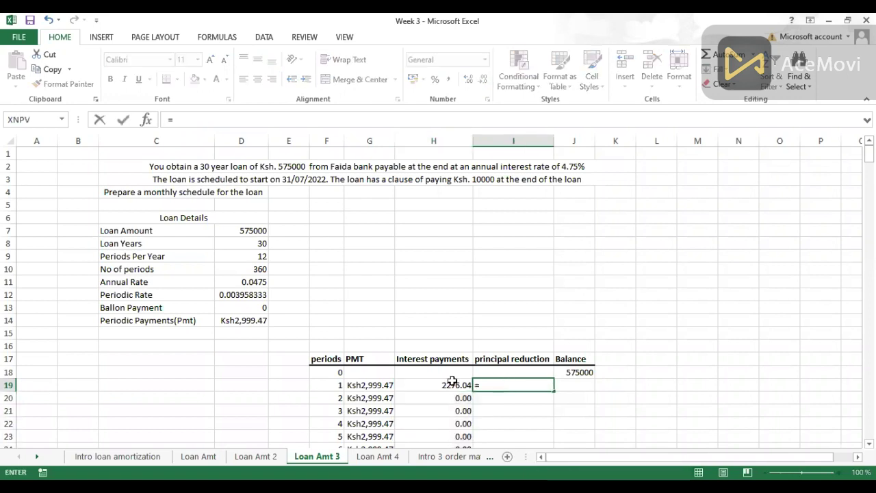
pyautogui.click(375, 385)
pyautogui.write('-')
pyautogui.click(443, 383)
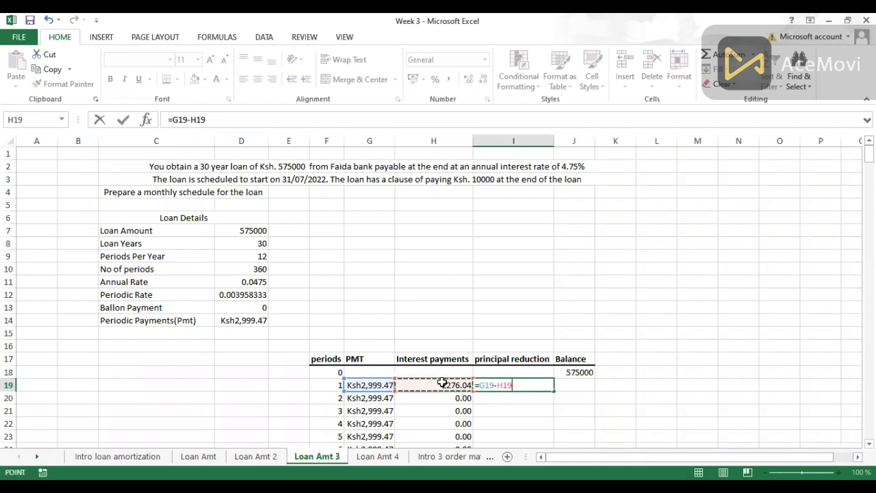
pyautogui.hotkey('ctrl', 'Return')
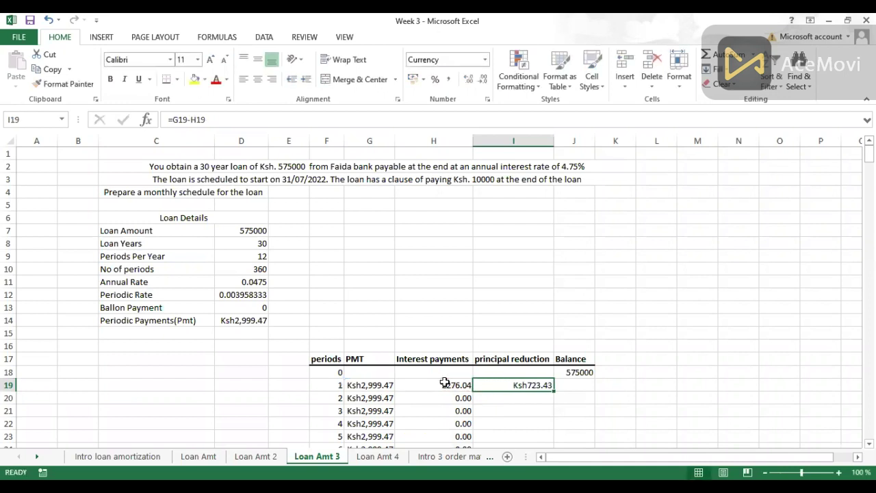
pyautogui.doubleClick(553, 389)
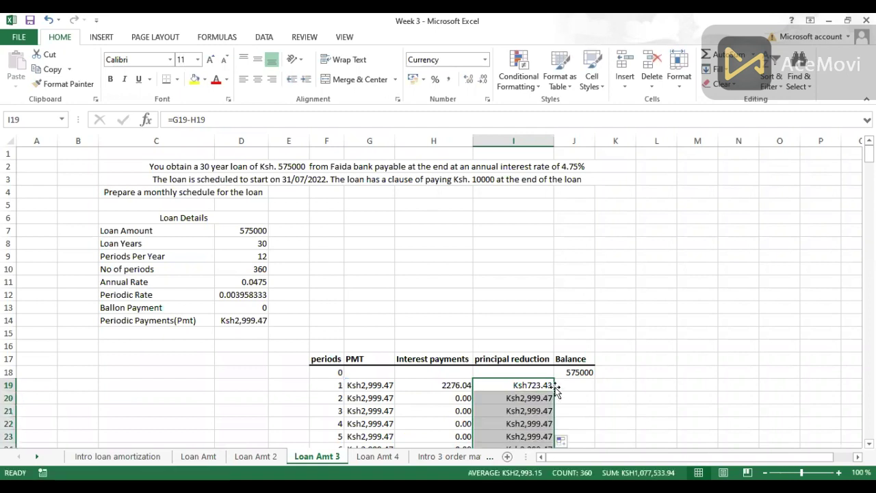
# Enter balance =J18-I19 in J19, fill it down, and confirm period 360 reaches Ksh0.00.
pyautogui.click(581, 384)
pyautogui.write('=')
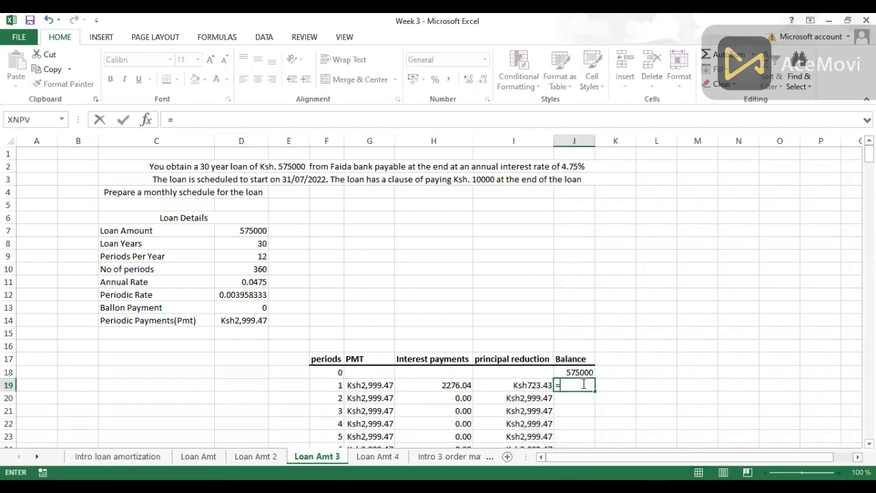
pyautogui.click(580, 371)
pyautogui.write('-')
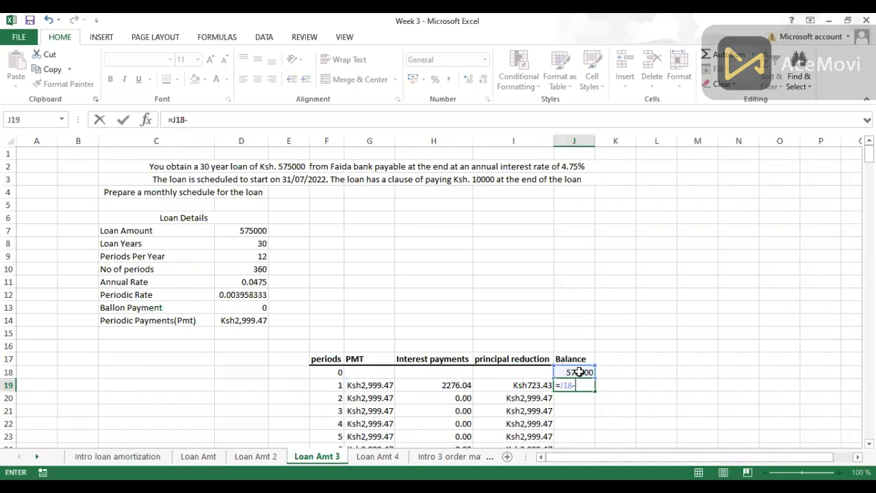
pyautogui.click(528, 385)
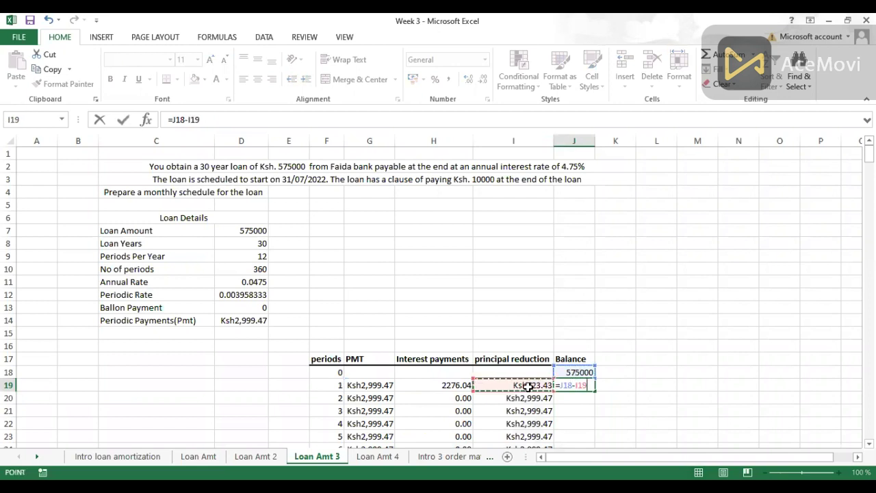
pyautogui.hotkey('ctrl', 'Return')
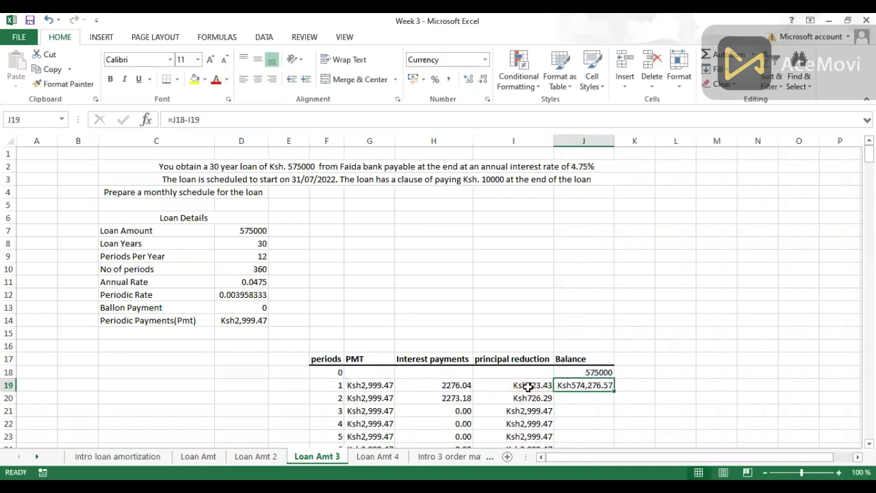
pyautogui.doubleClick(615, 392)
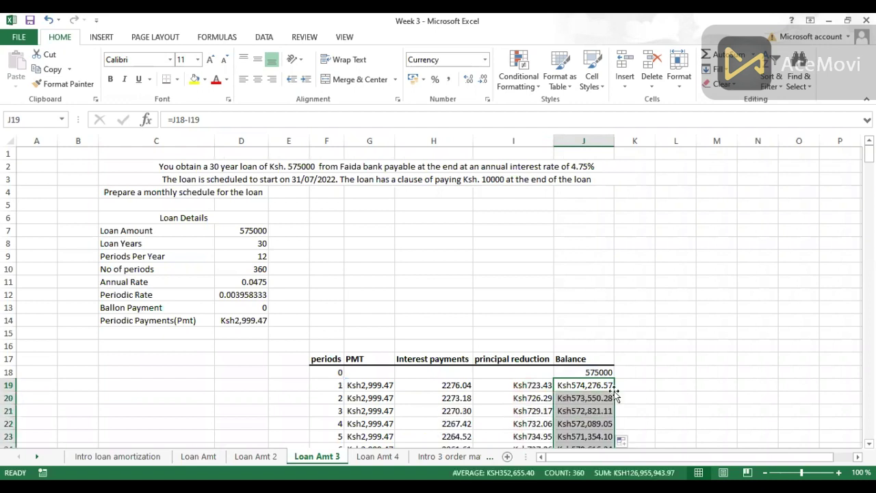
pyautogui.hotkey('ctrl', 'Down')
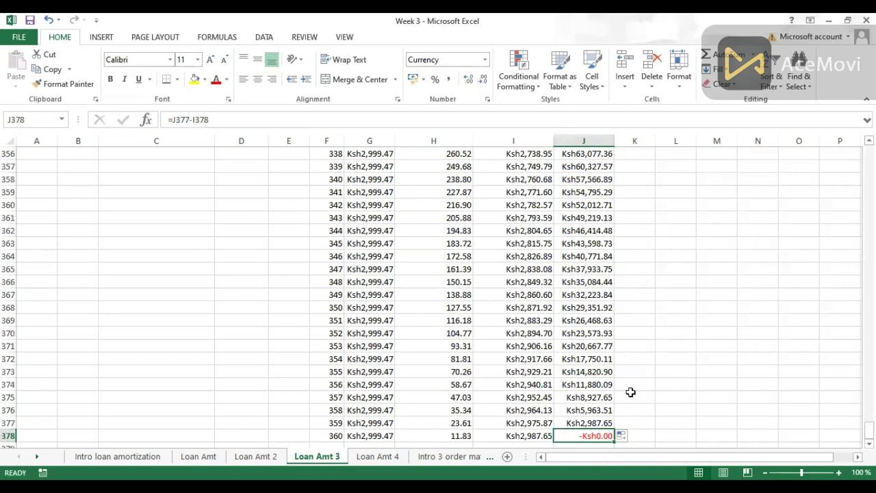
pyautogui.hotkey('ctrl', 'Home')
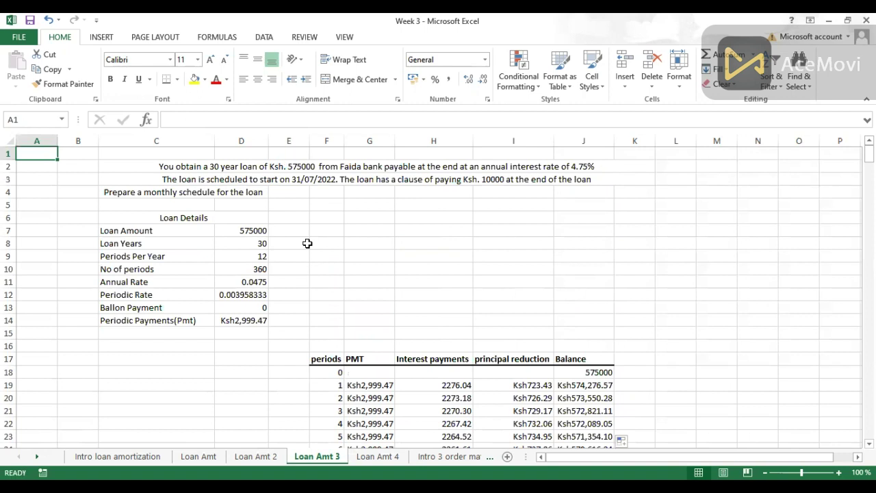
# Browse the sheet tabs, glance at Intro 3 order match, then settle on Loan Amt 4.
pyautogui.click(377, 457)
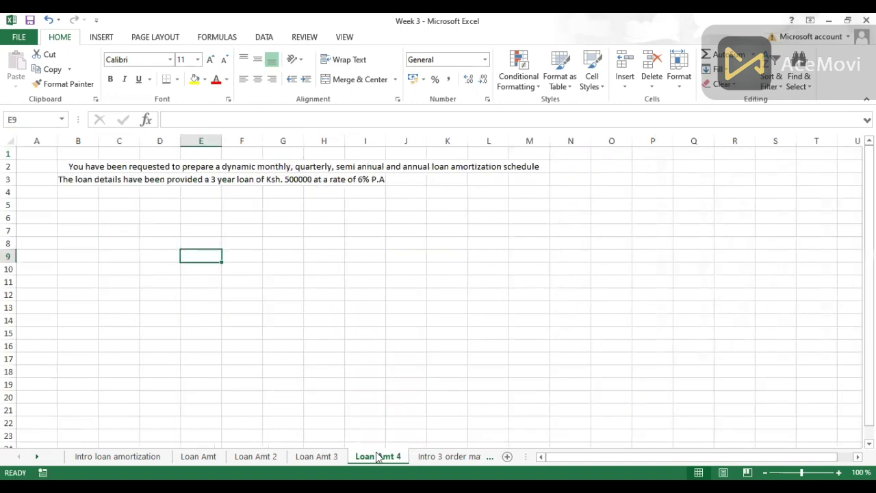
pyautogui.click(449, 456)
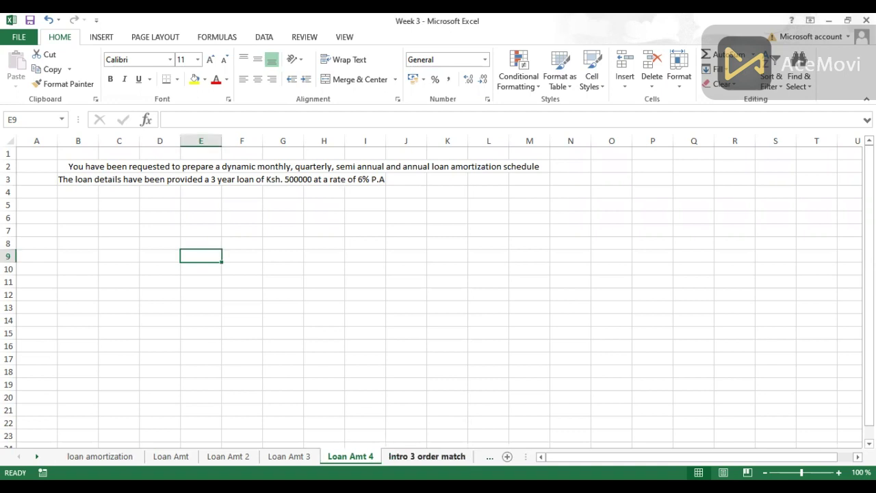
pyautogui.click(431, 456)
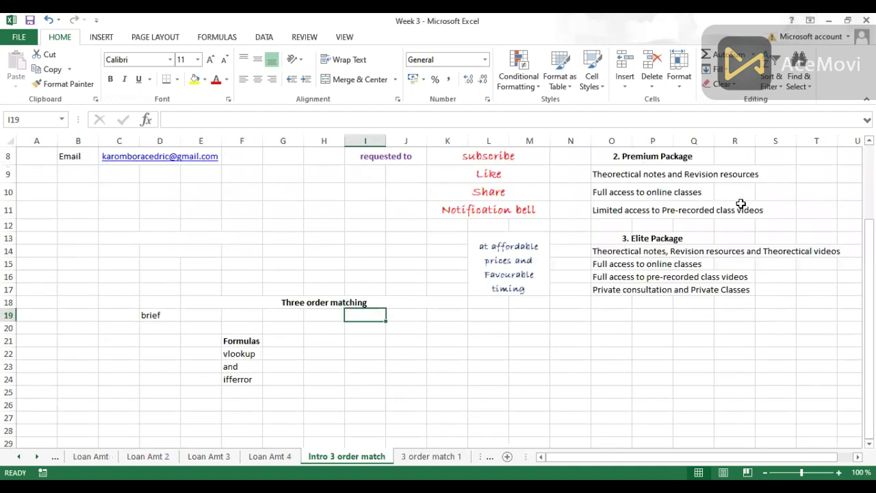
pyautogui.scroll(3, 345, 215)
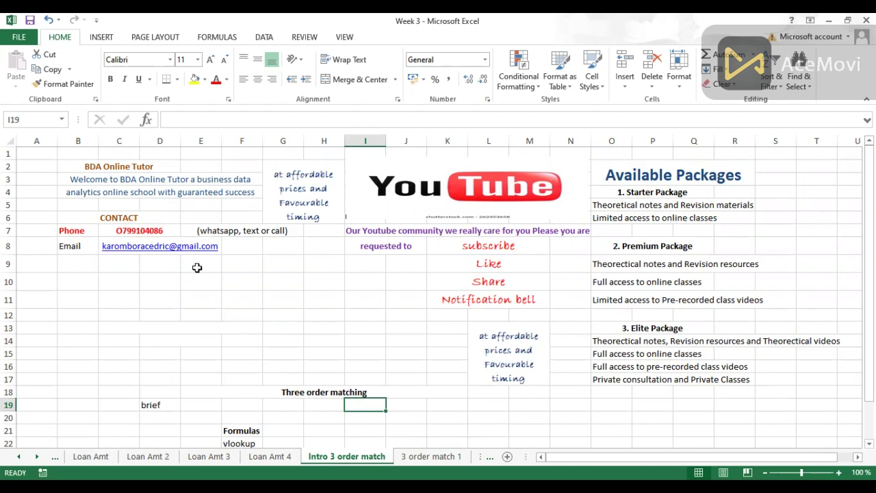
pyautogui.click(267, 457)
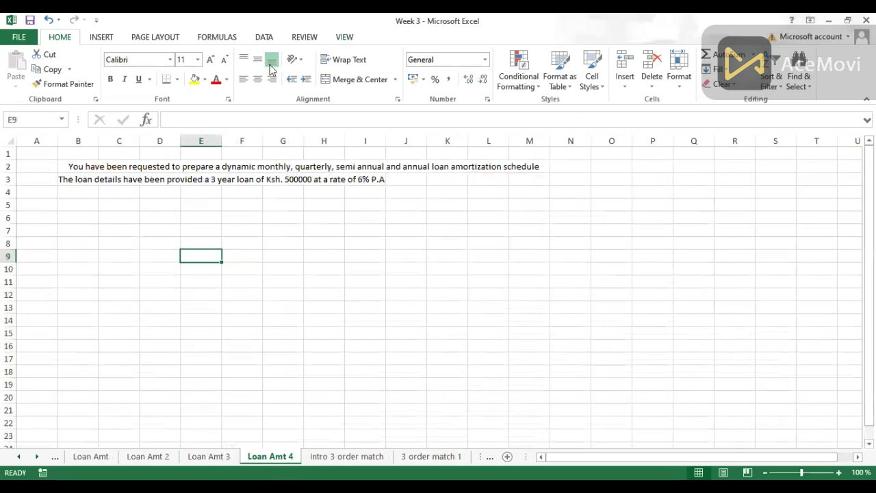
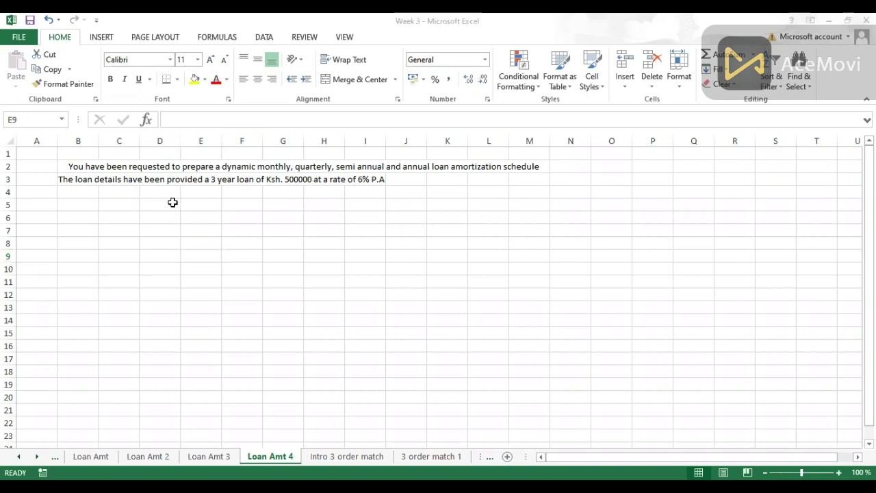
# Enter Monthly, Quartely, Semi-annually and Annually down D5:D8.
pyautogui.click(152, 202)
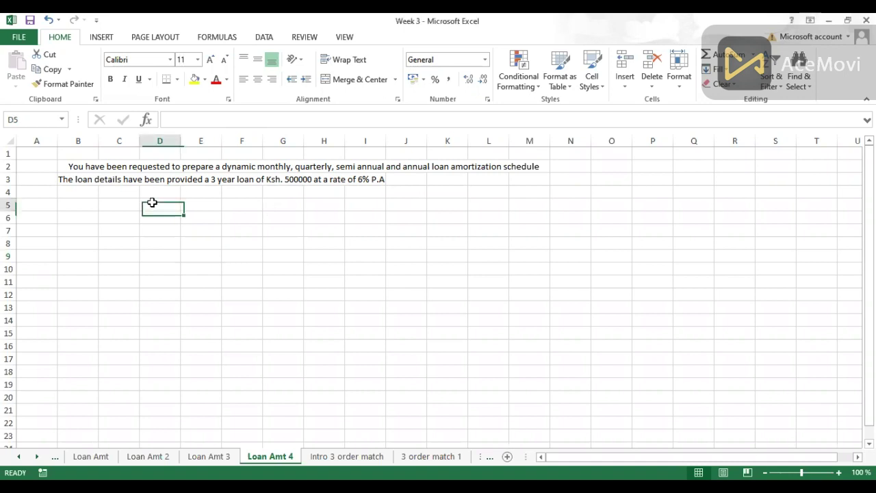
pyautogui.write('Monthly')
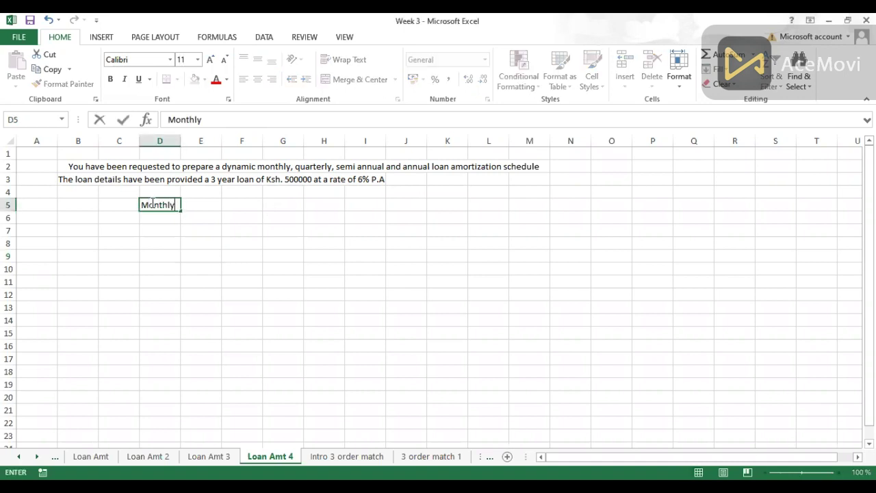
pyautogui.press('Return')
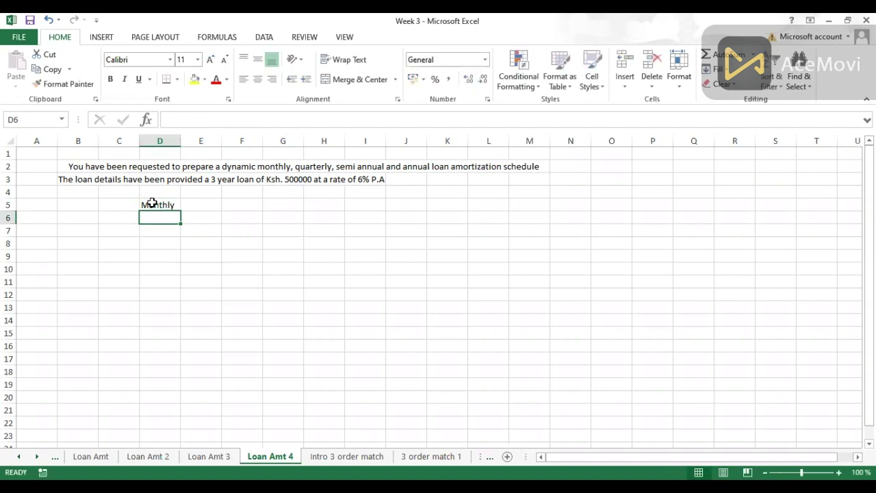
pyautogui.write('Quartely')
pyautogui.press('Return')
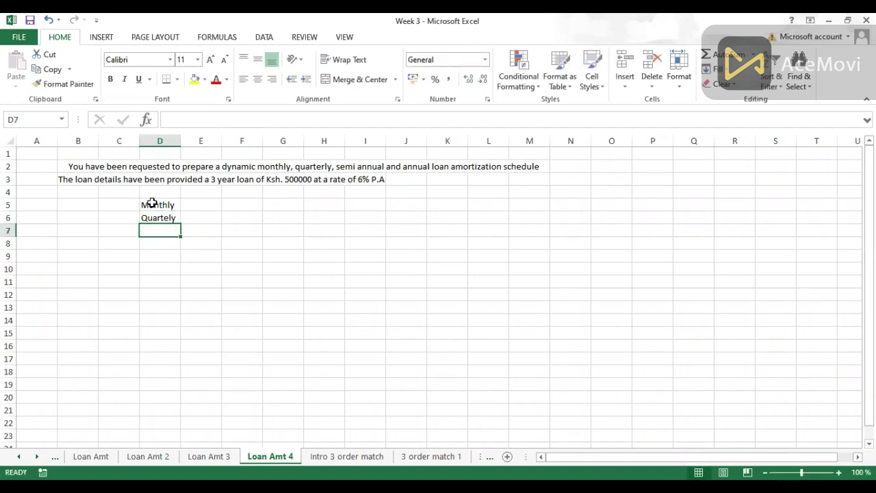
pyautogui.write('Semi')
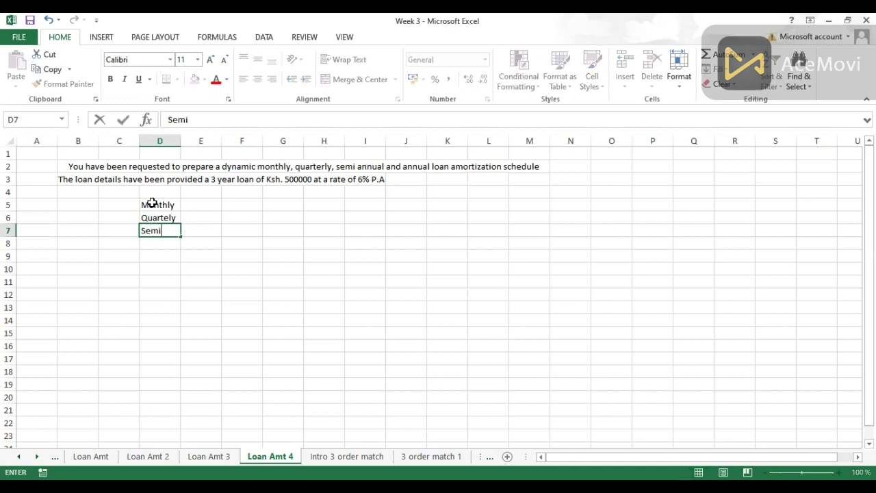
pyautogui.write('-annua')
pyautogui.write('ly')
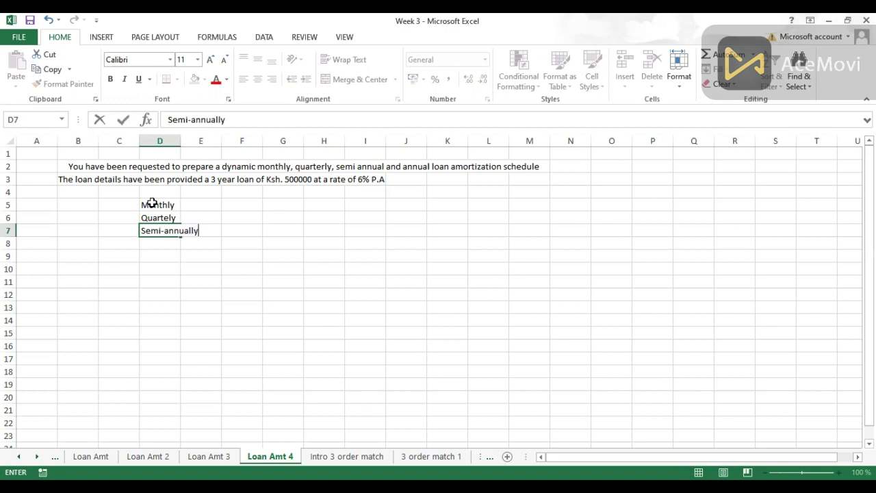
pyautogui.press('Return')
pyautogui.write('A')
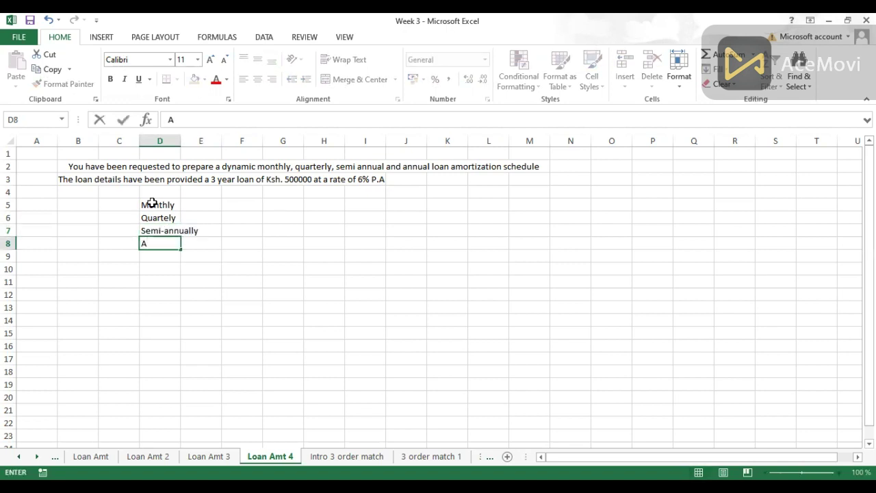
pyautogui.write('nnually')
pyautogui.press('Return')
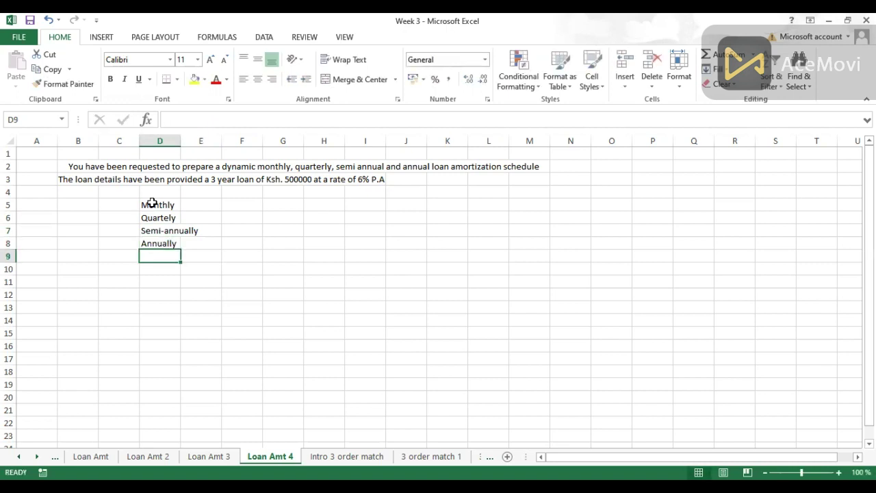
# Enter periods 12, 4, 2 and 1 in E5:E8 and autofit column D.
pyautogui.click(190, 204)
pyautogui.write('12')
pyautogui.press('Return')
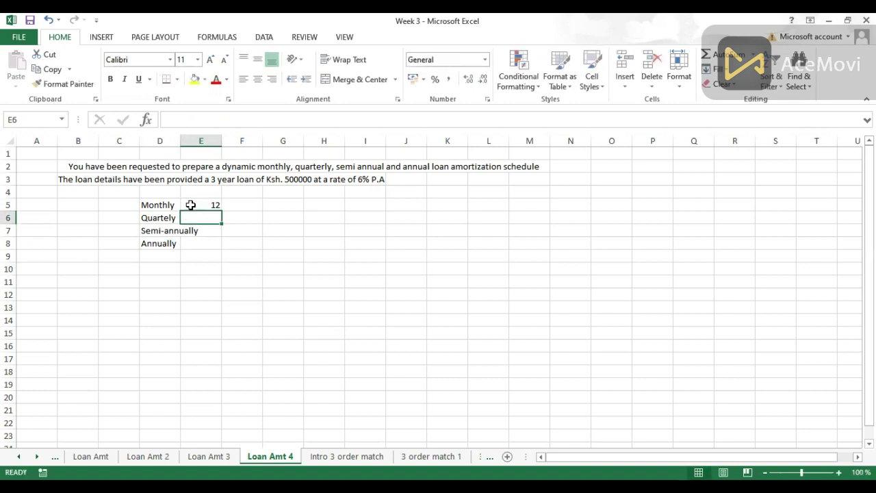
pyautogui.write('4')
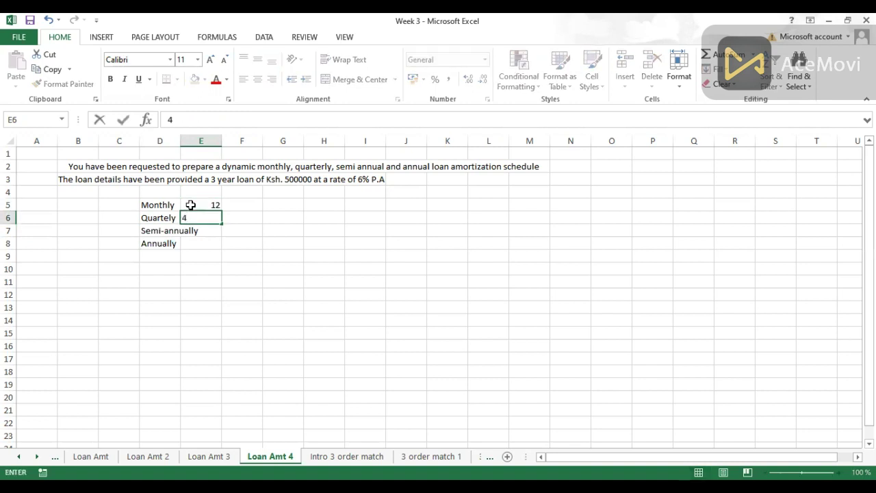
pyautogui.press('Return')
pyautogui.write('2')
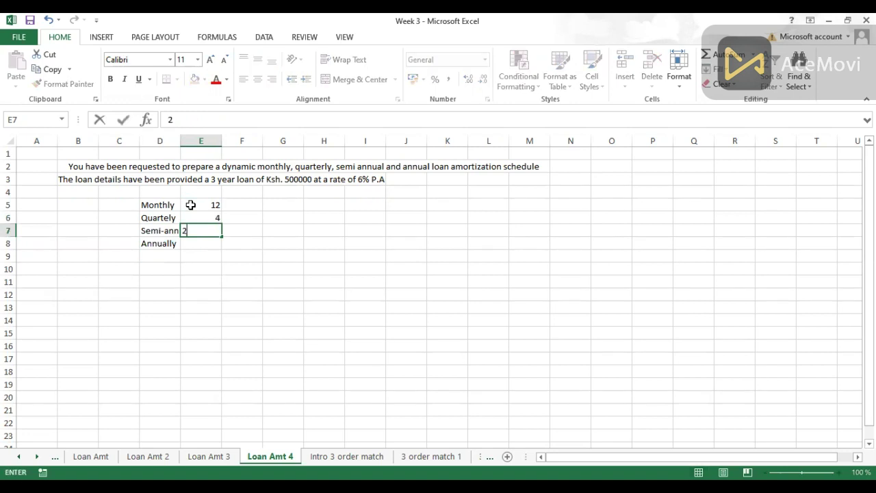
pyautogui.press('Return')
pyautogui.write('1')
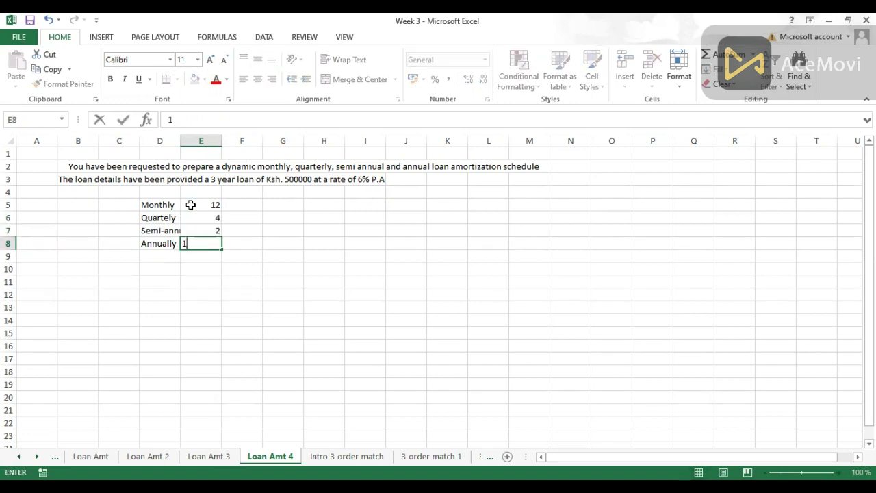
pyautogui.hotkey('ctrl', 'Return')
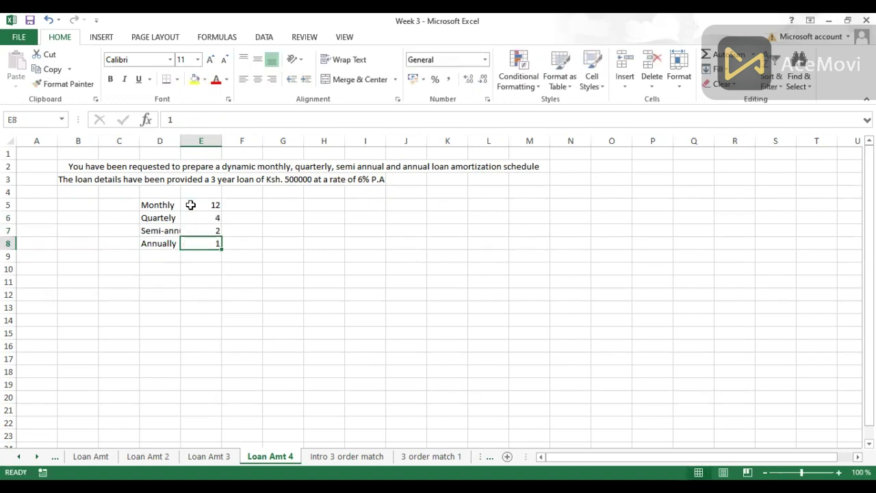
pyautogui.doubleClick(180, 137)
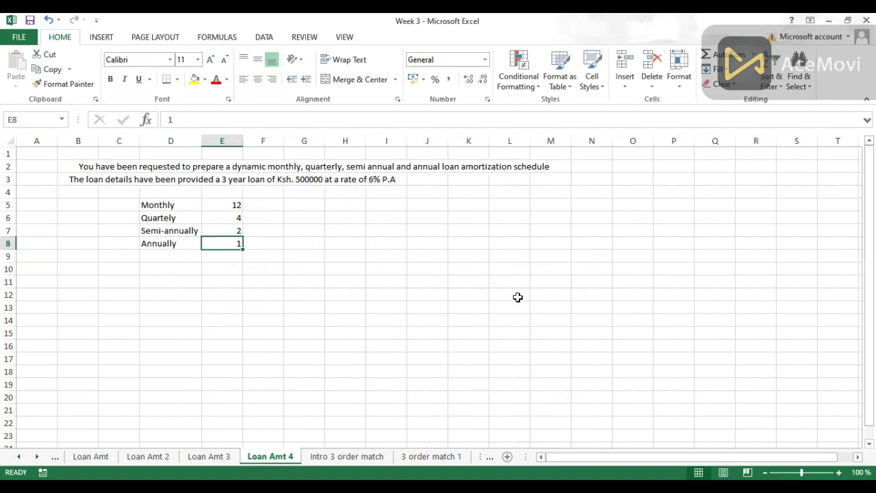
# Type 'Loan Details' in G5 and fill the loan labels down to G13.
pyautogui.click(312, 204)
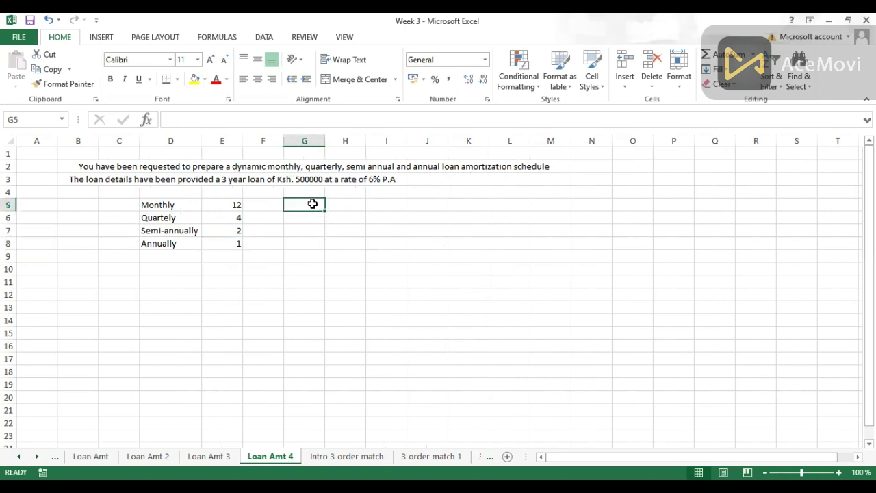
pyautogui.write('Loan')
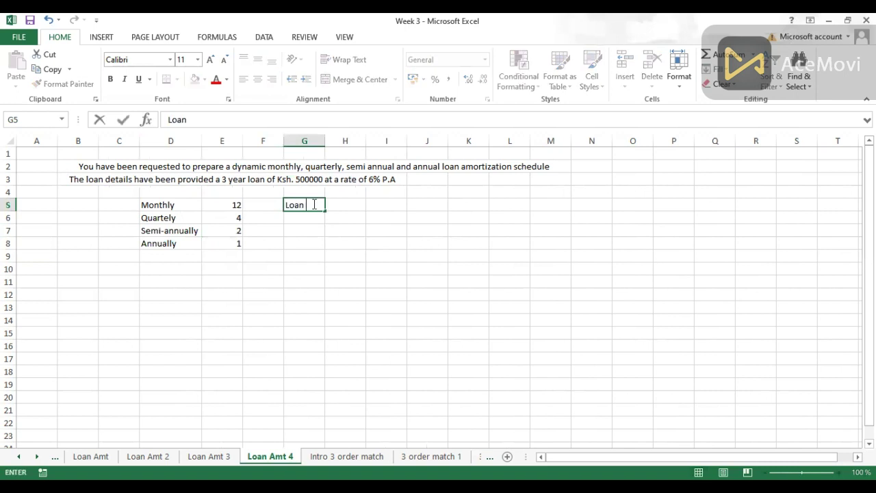
pyautogui.write(' Details')
pyautogui.hotkey('ctrl', 'Return')
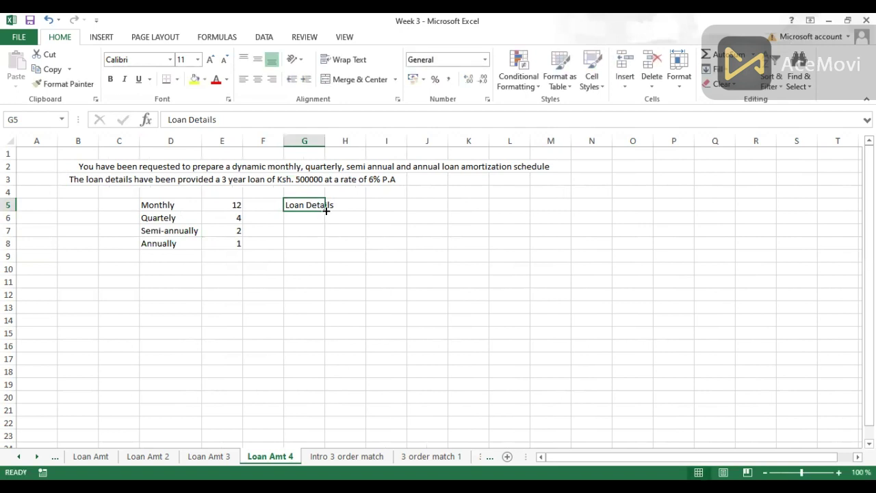
pyautogui.moveTo(326, 211); pyautogui.dragTo(317, 311)
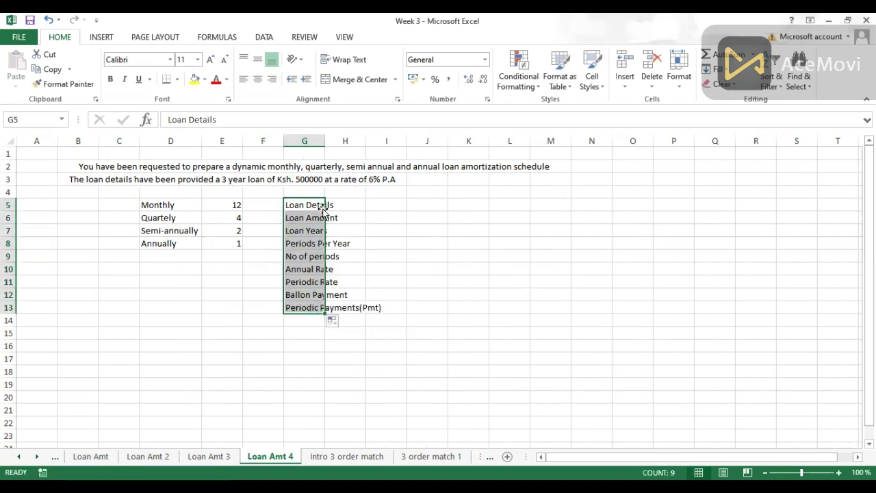
pyautogui.click(346, 205)
# Merge and centre the Loan Details heading across G5:H5 and make it bold.
pyautogui.moveTo(309, 205); pyautogui.dragTo(353, 206)
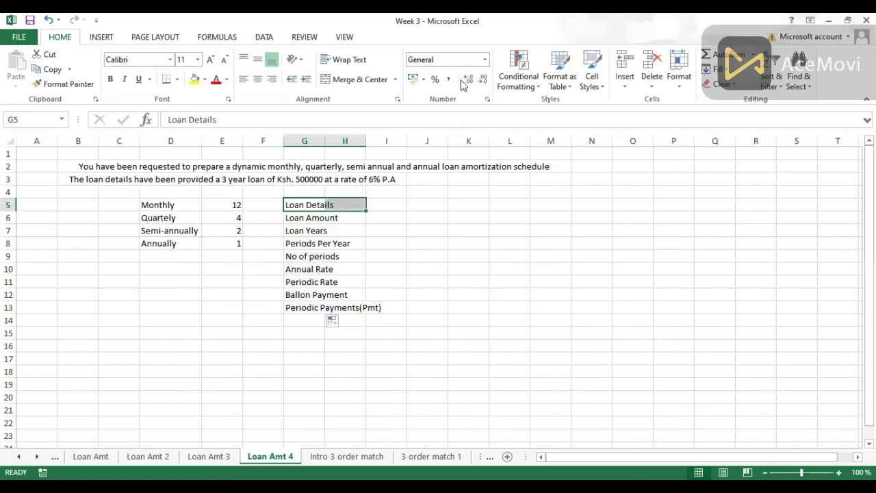
pyautogui.click(346, 73)
pyautogui.hotkey('ctrl', 'b')
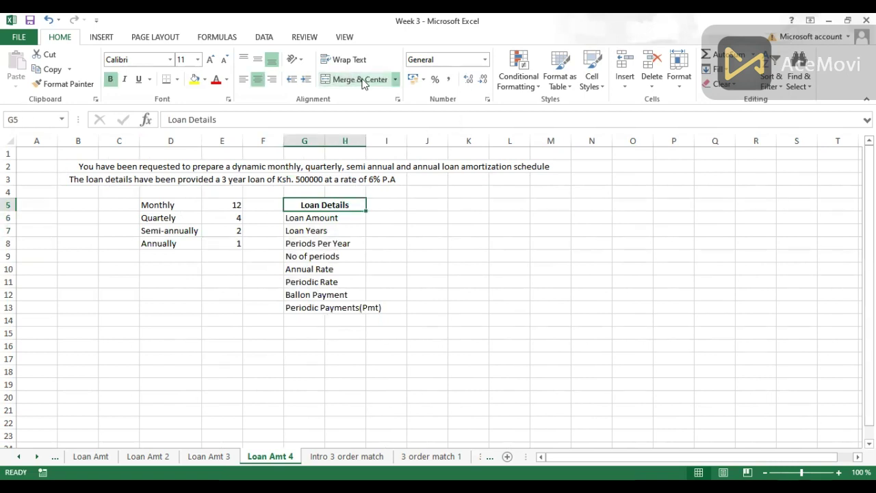
pyautogui.click(403, 206)
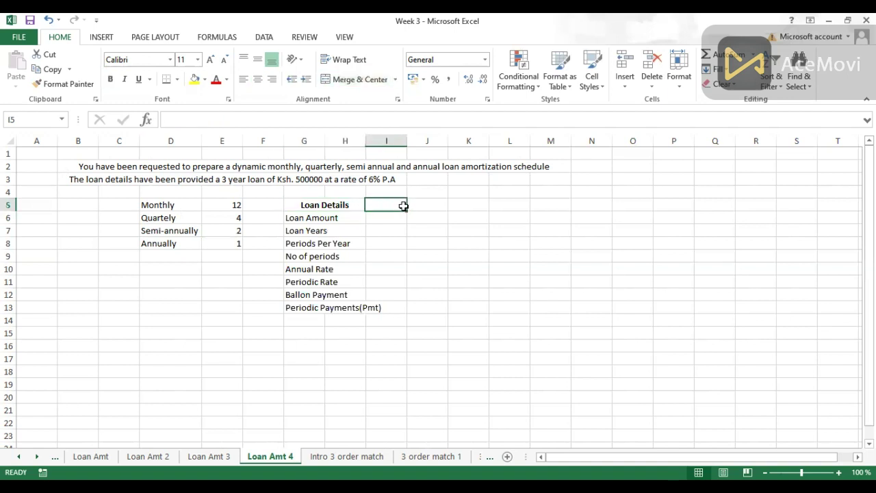
# Autofit column G to the longest loan label.
pyautogui.doubleClick(325, 141)
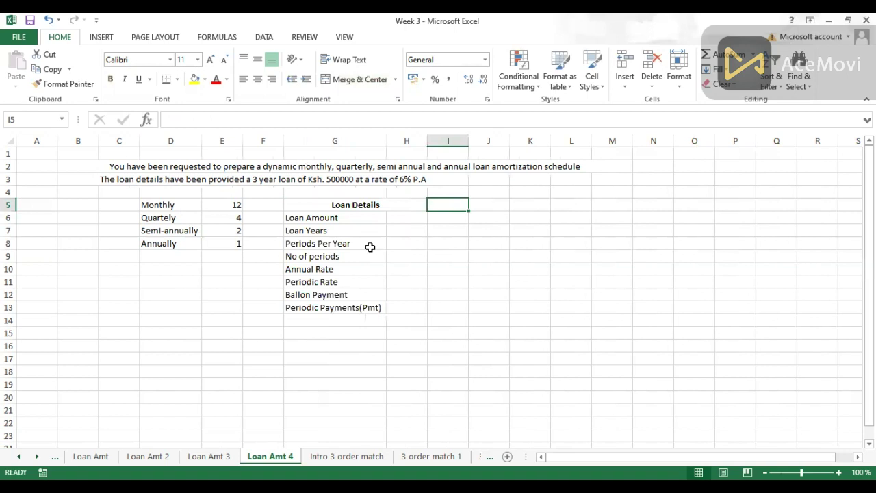
pyautogui.click(335, 331)
pyautogui.hotkey('ctrl', 'a')
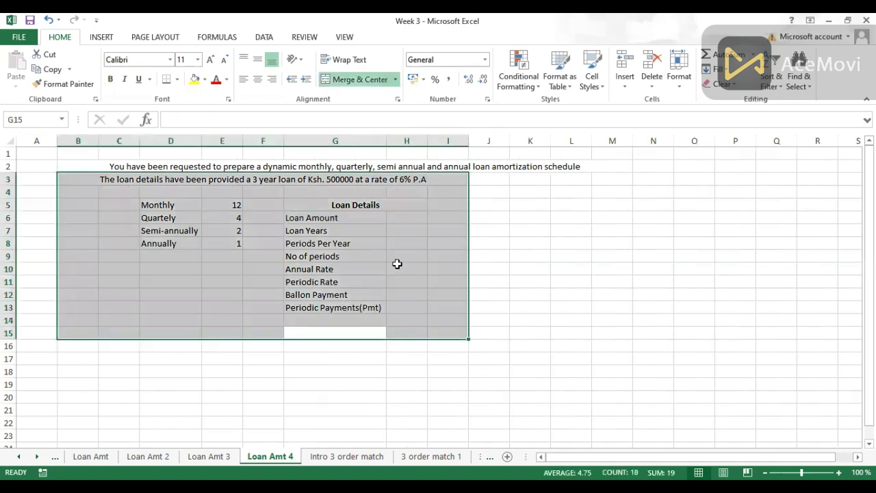
pyautogui.click(312, 384)
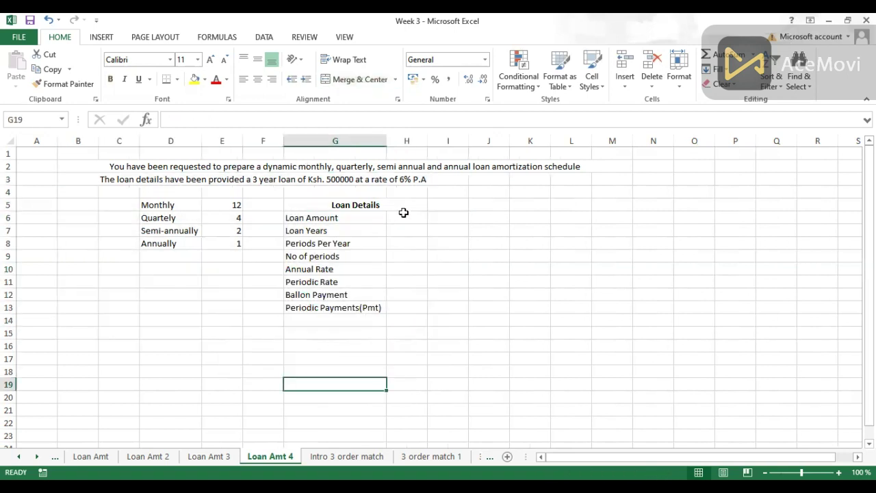
# Enter loan amount 500000, term 3 years and annual rate 6%.
pyautogui.click(407, 216)
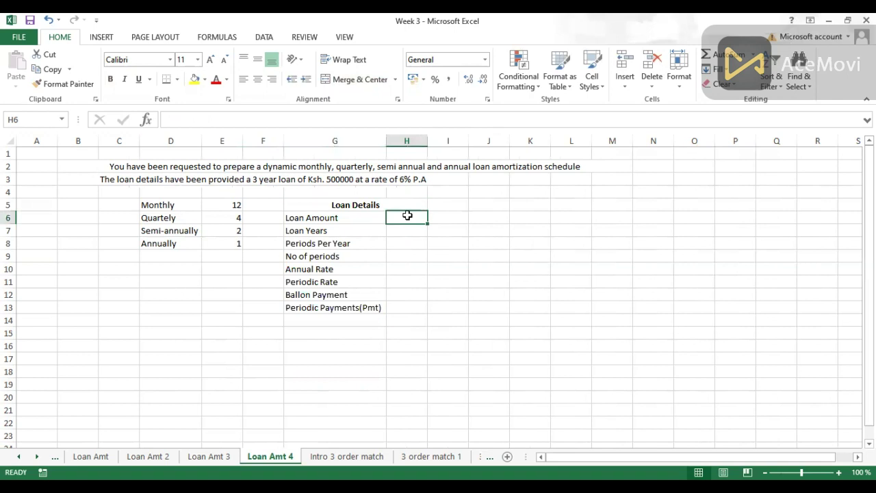
pyautogui.write('500')
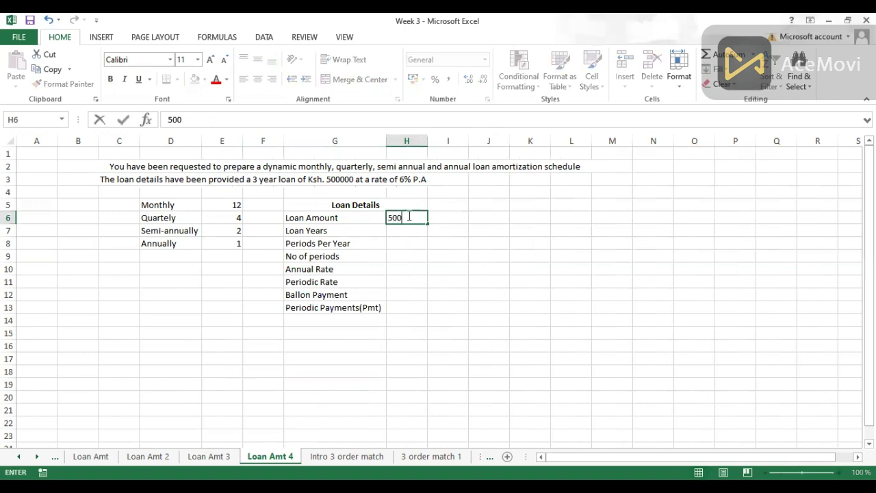
pyautogui.write('000')
pyautogui.hotkey('ctrl', 'Return')
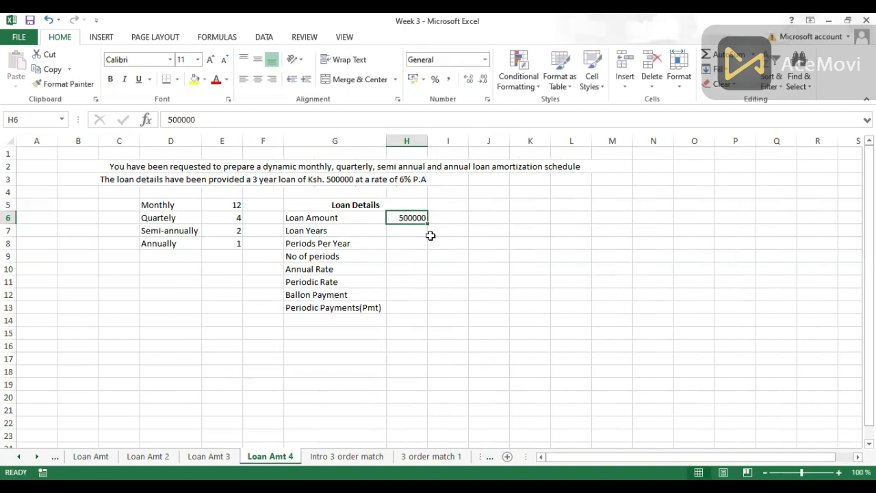
pyautogui.click(404, 231)
pyautogui.write('3')
pyautogui.hotkey('ctrl', 'Return')
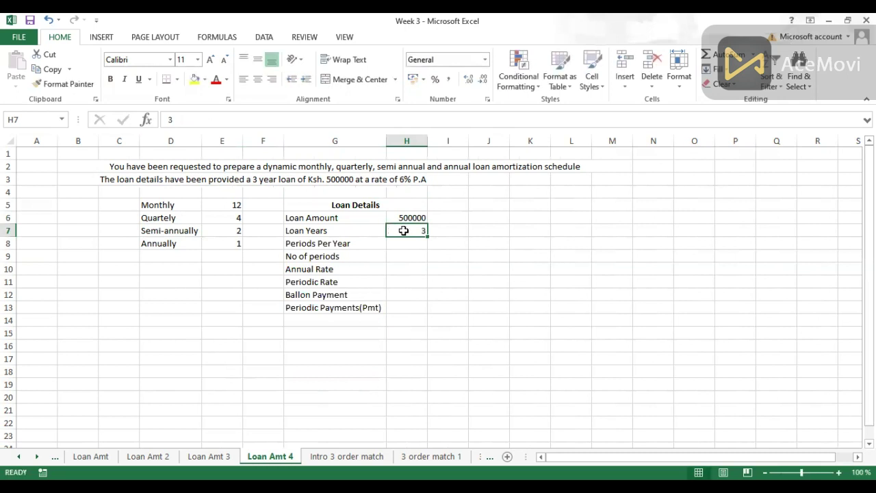
pyautogui.click(401, 269)
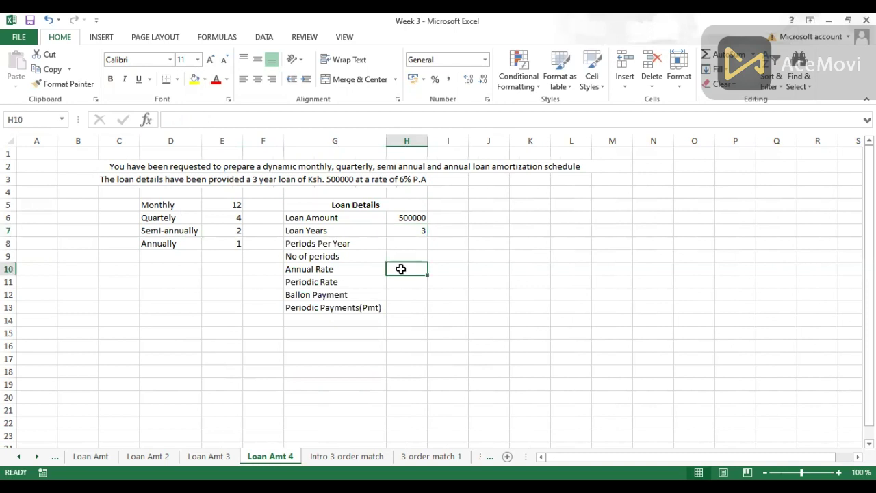
pyautogui.write('6%')
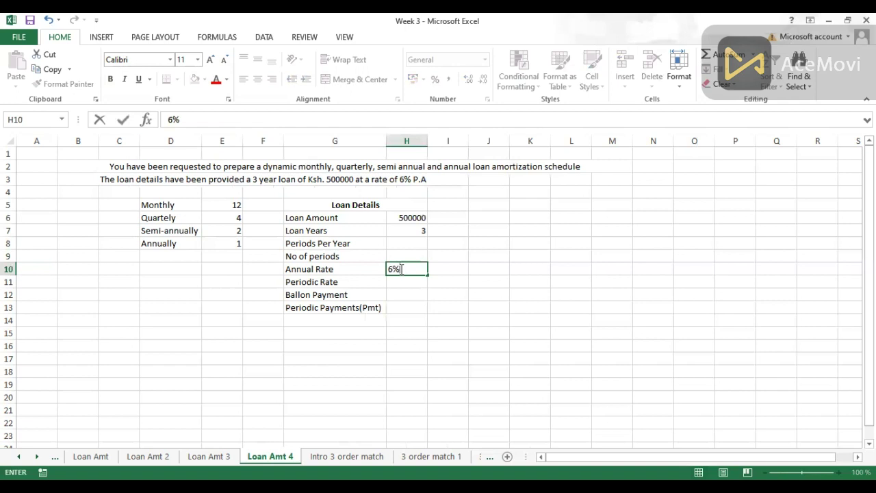
pyautogui.hotkey('ctrl', 'Return')
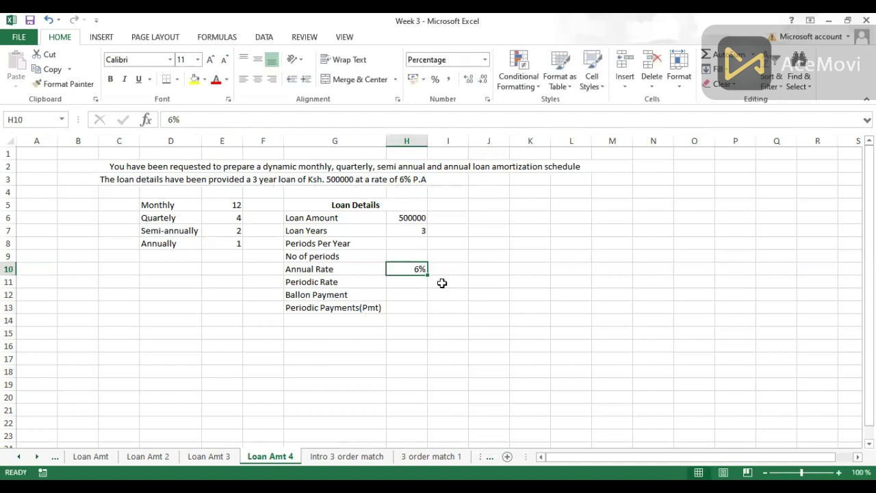
# Set the Ballon Payment to 0 and add a Frequency label in G15.
pyautogui.click(403, 294)
pyautogui.write('0')
pyautogui.press('Return')
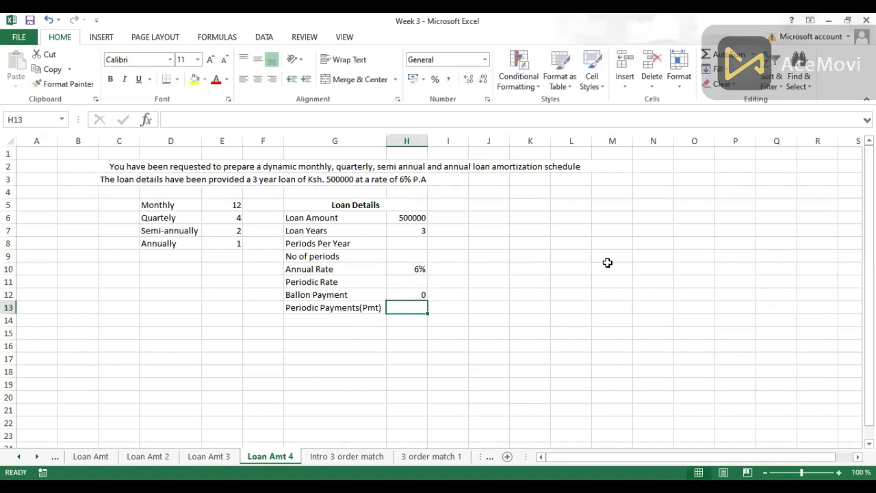
pyautogui.click(301, 334)
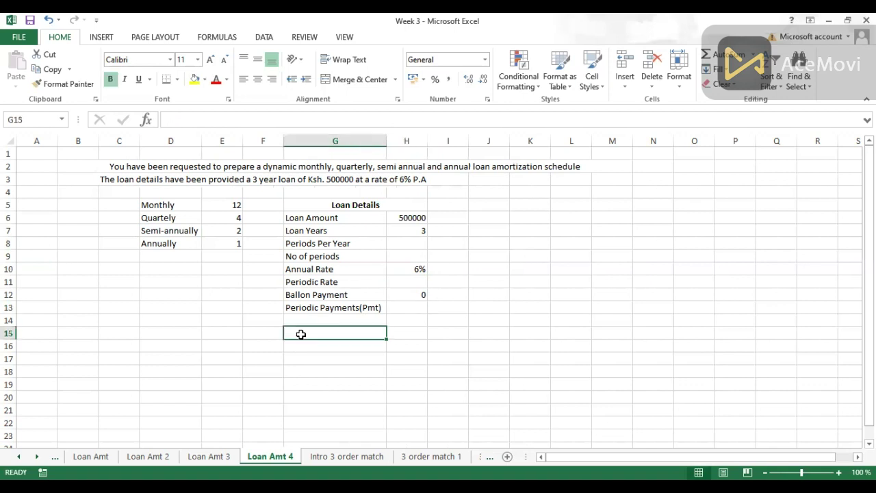
pyautogui.write('Fre')
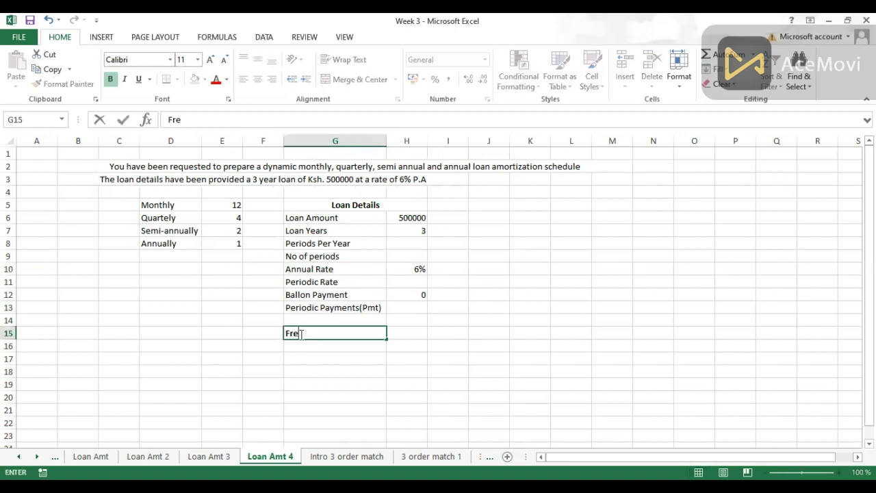
pyautogui.write('quency')
pyautogui.press('Tab')
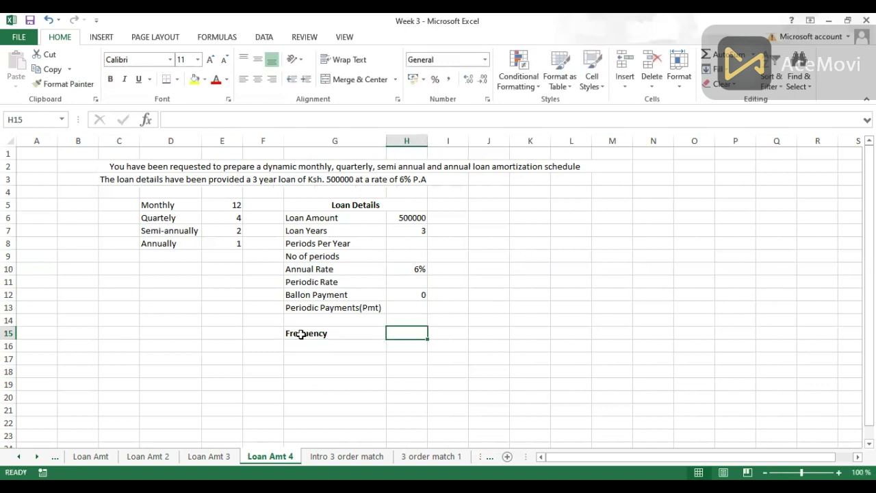
# Add List data validation to H15 with source $D$5:$D$8.
pyautogui.click(263, 38)
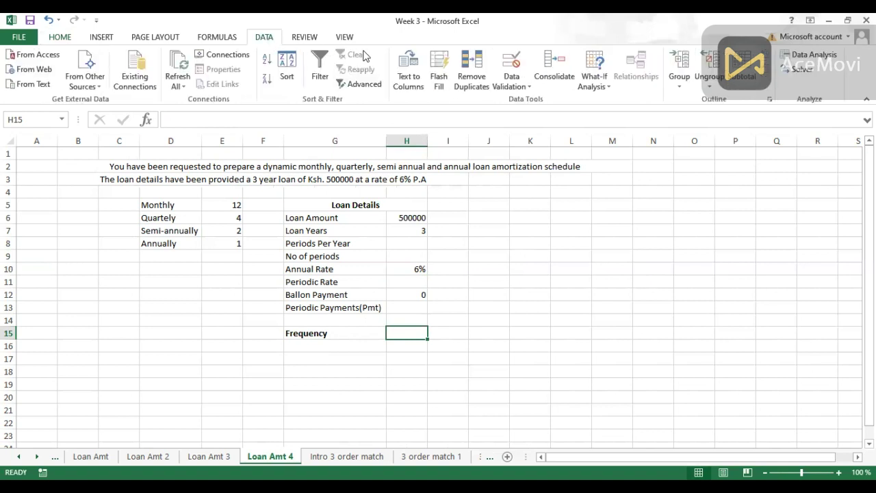
pyautogui.click(519, 81)
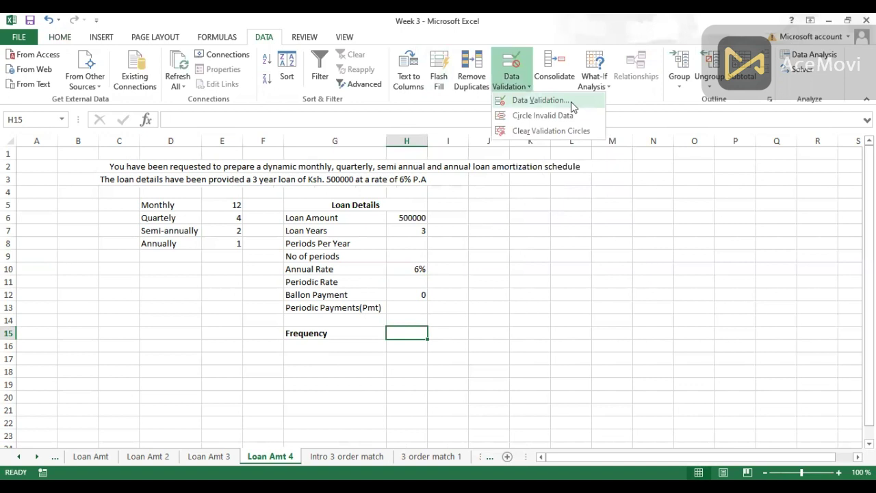
pyautogui.click(571, 101)
pyautogui.click(387, 104)
pyautogui.click(317, 142)
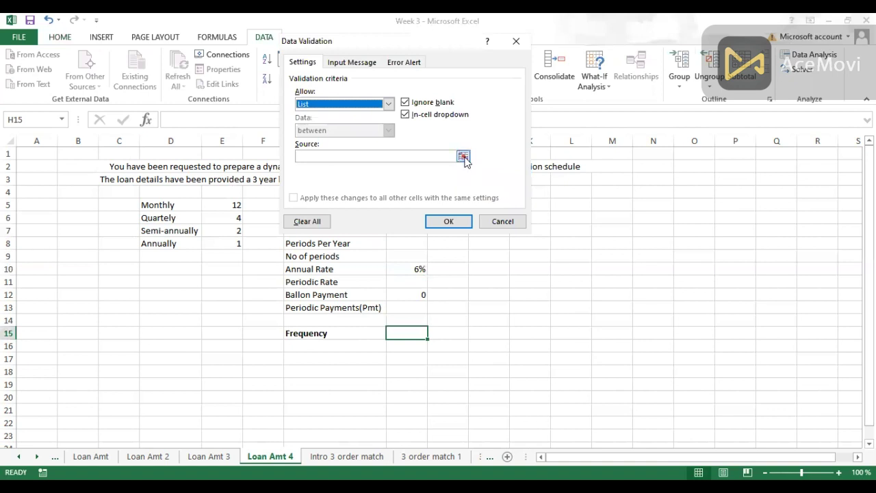
pyautogui.click(464, 158)
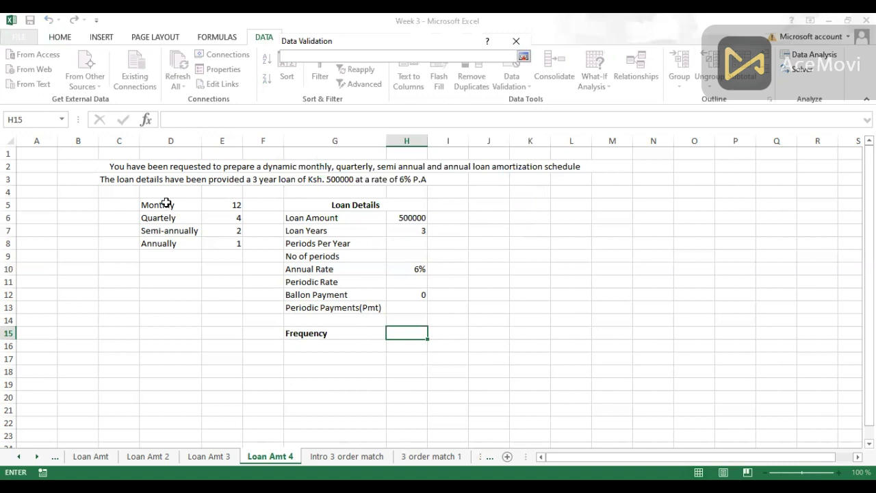
pyautogui.moveTo(166, 204); pyautogui.dragTo(160, 247)
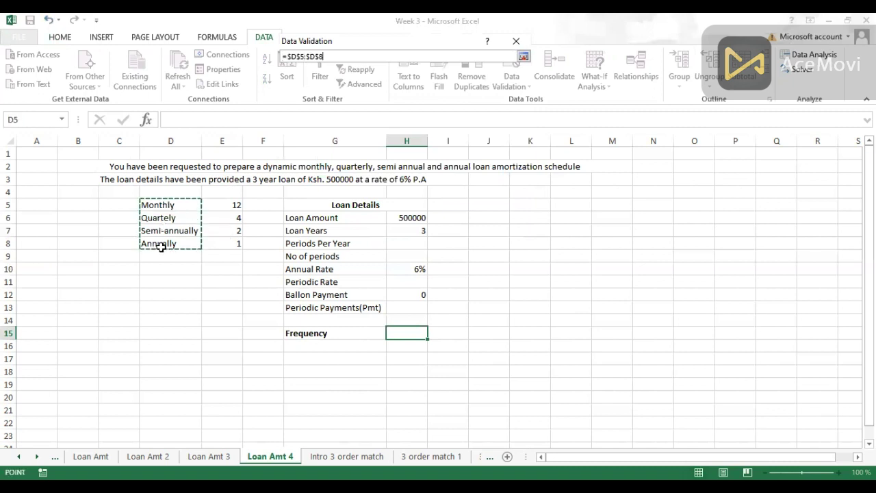
pyautogui.click(524, 58)
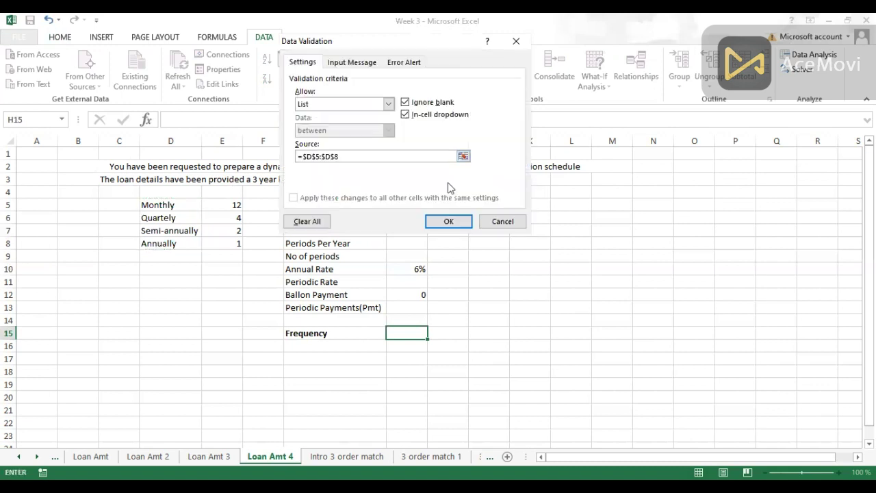
pyautogui.click(448, 220)
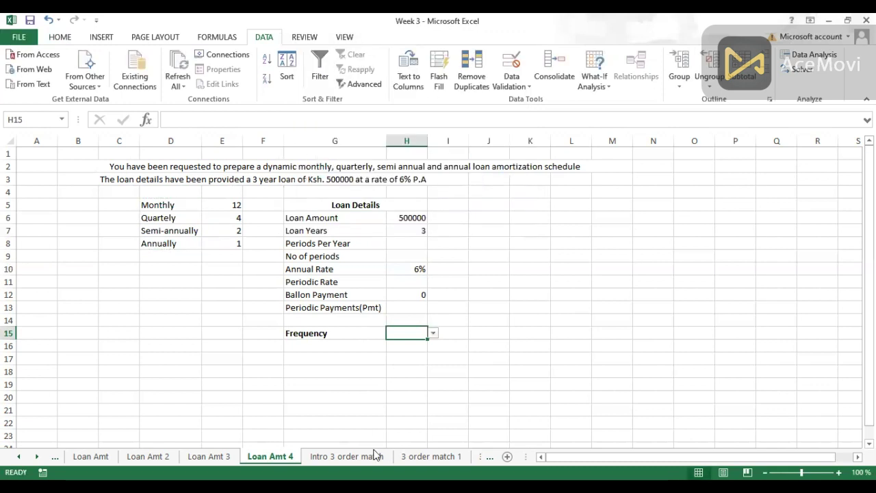
# Choose Monthly from H15's frequency dropdown.
pyautogui.click(433, 333)
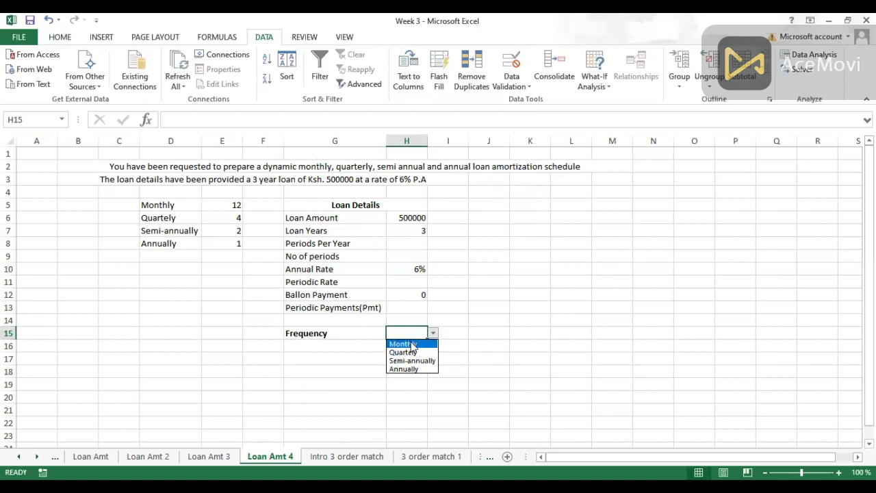
pyautogui.click(403, 343)
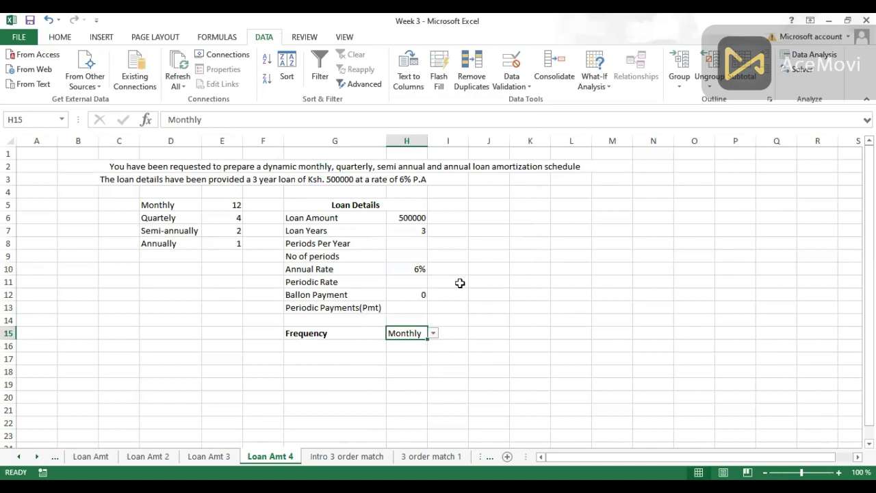
pyautogui.click(408, 245)
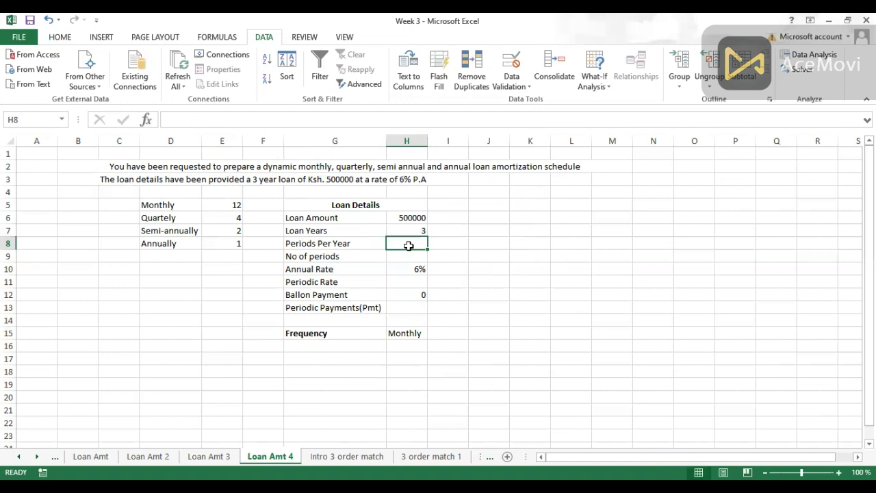
# Start H8's formula =IF($H$15=$D$5,$E$5, returning 12 for Monthly.
pyautogui.write('=')
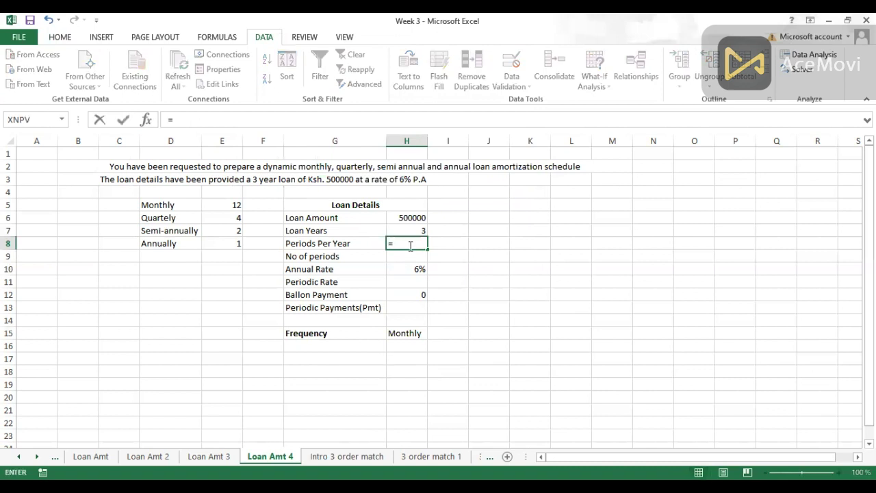
pyautogui.write('if')
pyautogui.press('Tab')
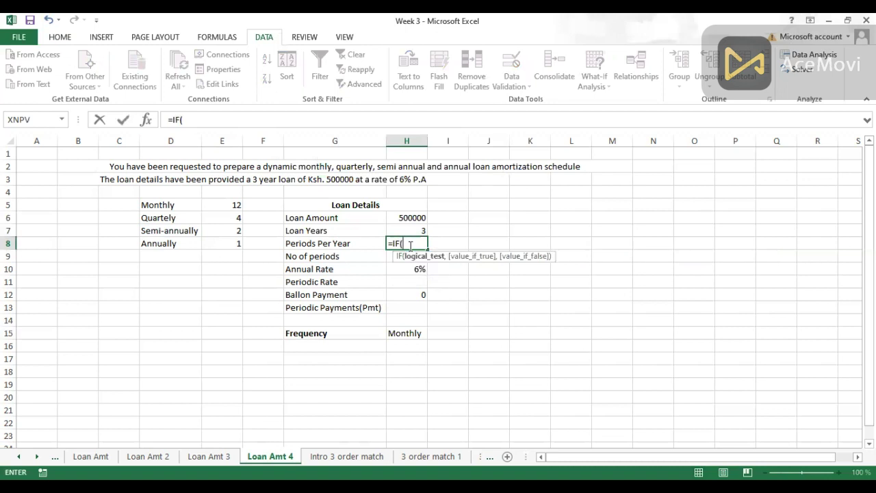
pyautogui.click(403, 334)
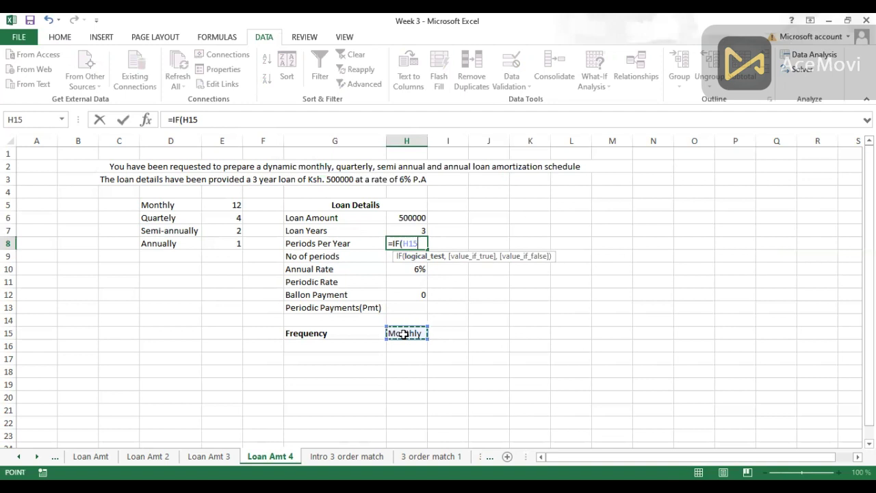
pyautogui.press('F4')
pyautogui.write('=')
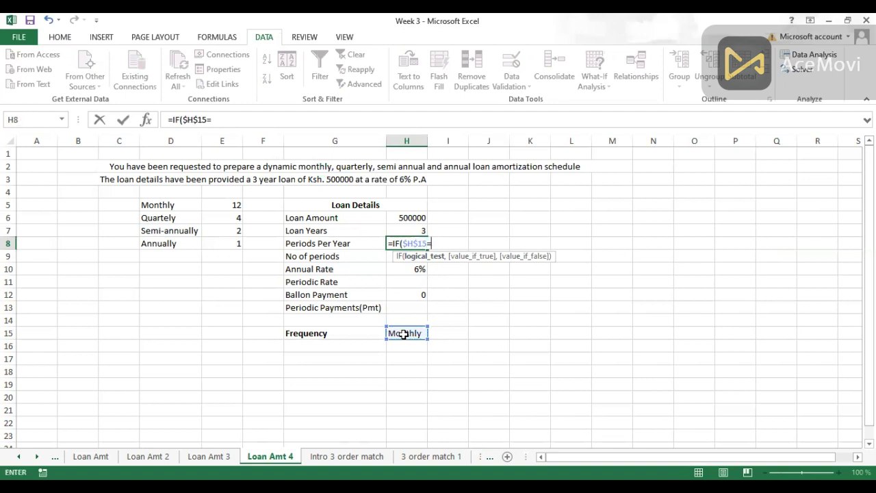
pyautogui.click(175, 205)
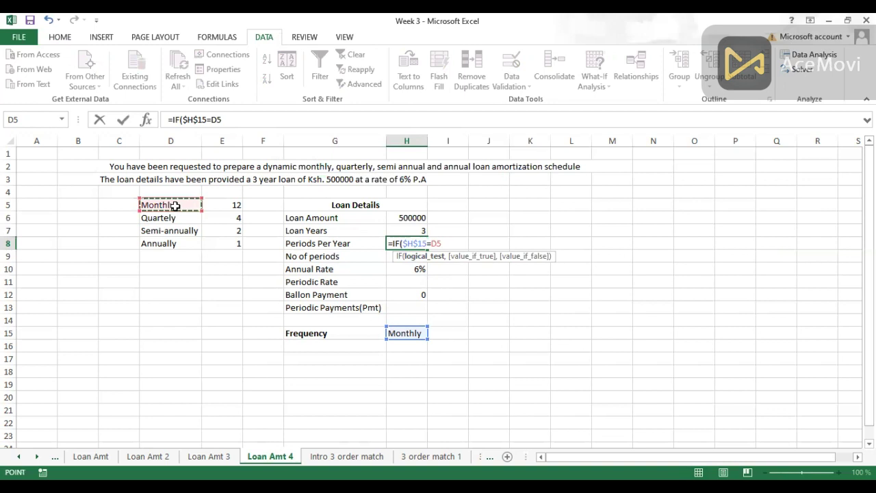
pyautogui.press('F4')
pyautogui.write(',')
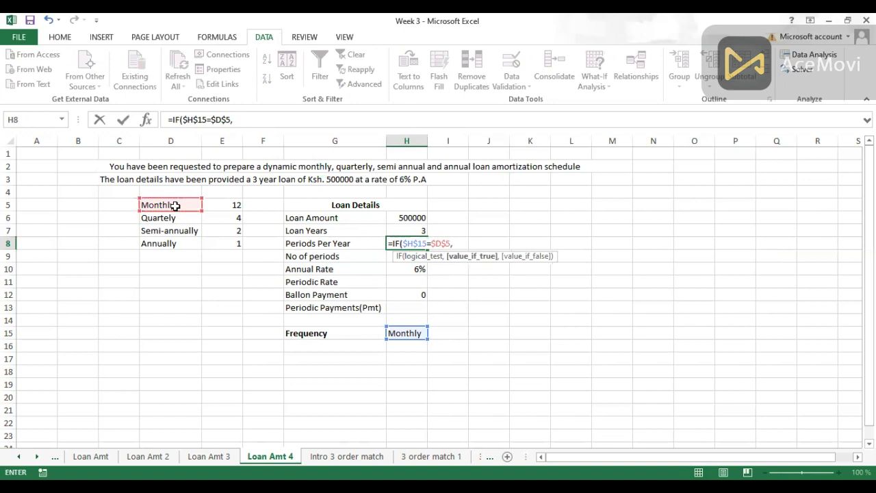
pyautogui.click(231, 205)
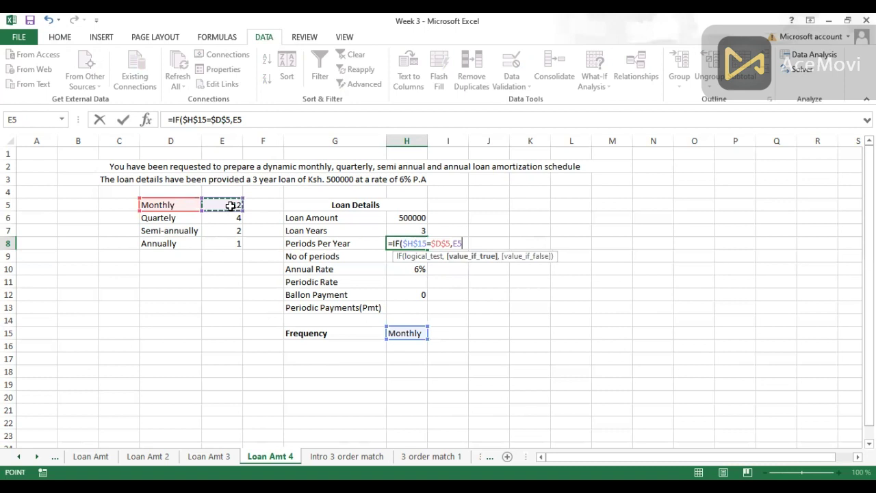
pyautogui.press('F4')
pyautogui.write(',')
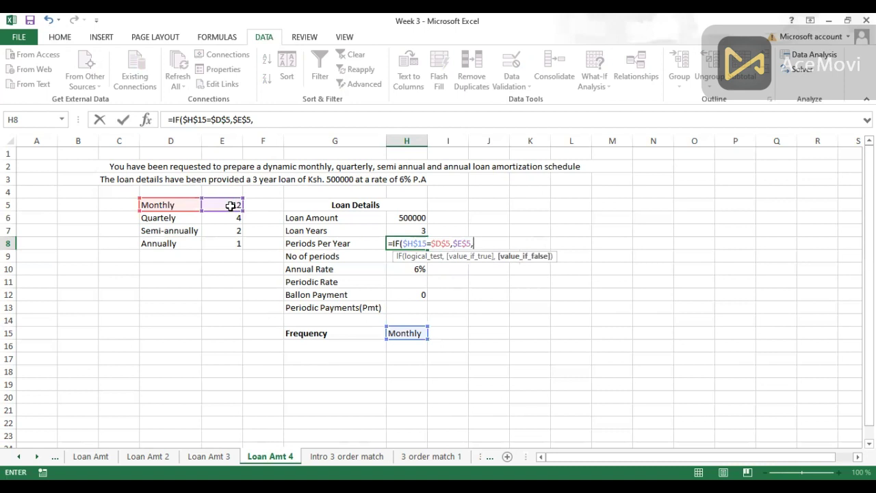
pyautogui.write('IF(')
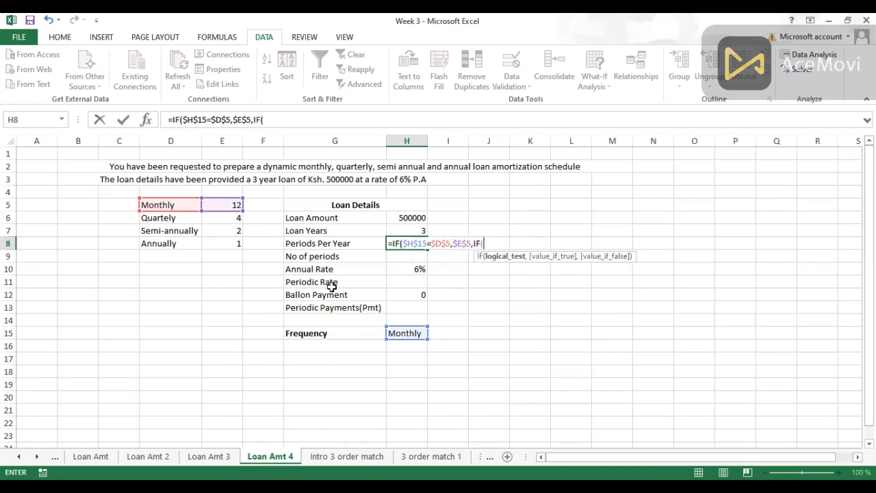
# Add the nested IF($H$15=$D$6,$E$6, returning 4 for Quartely.
pyautogui.click(410, 333)
pyautogui.press('F4')
pyautogui.write('=')
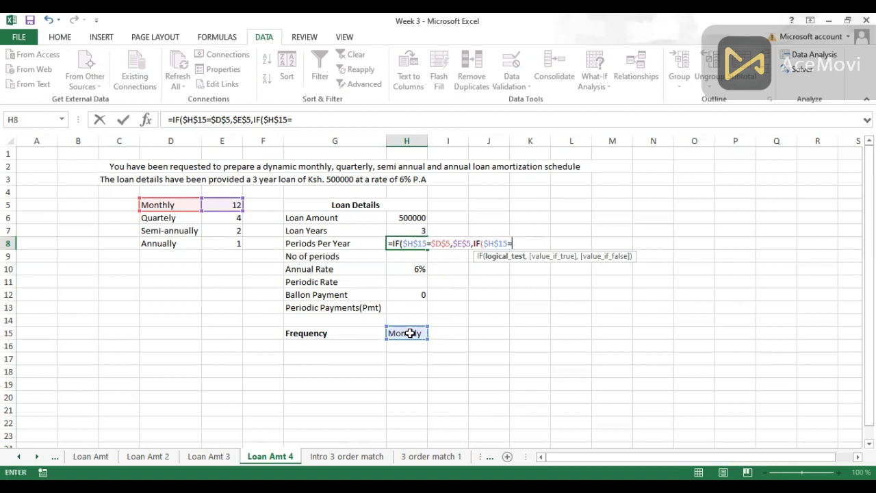
pyautogui.click(170, 219)
pyautogui.press('F4')
pyautogui.write(',')
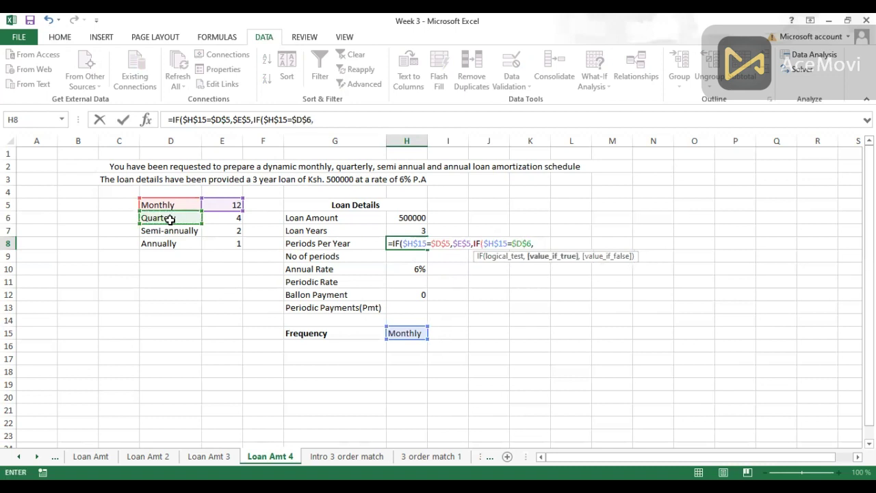
pyautogui.click(227, 216)
pyautogui.press('F4')
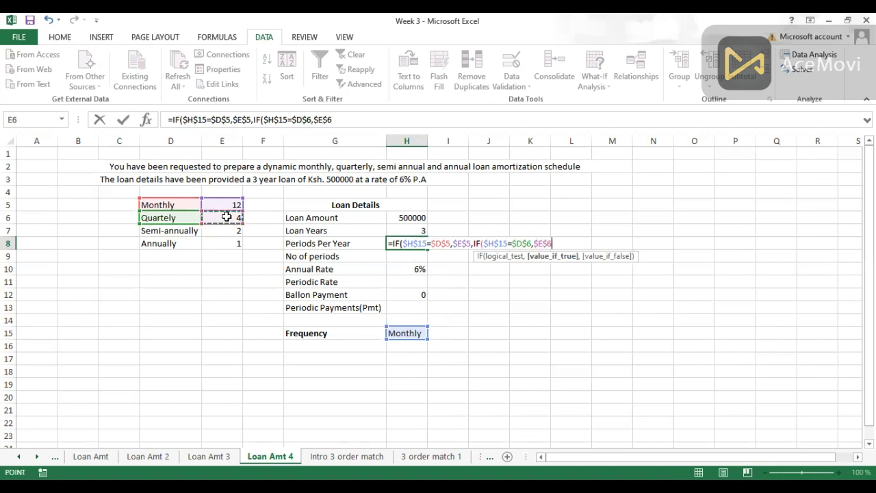
pyautogui.write(',')
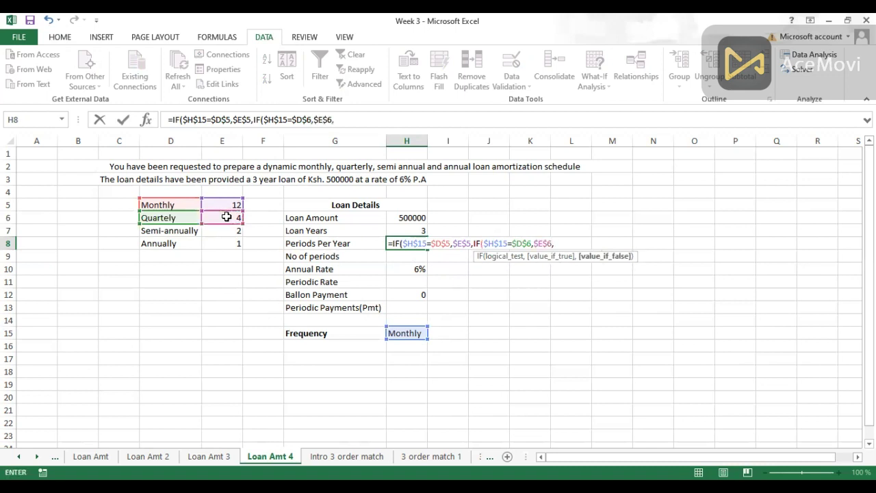
pyautogui.write('IF(')
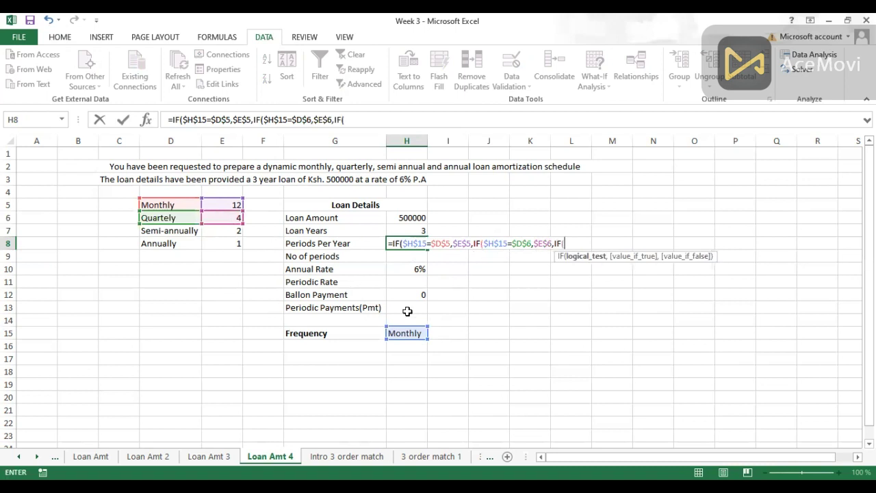
# Add the nested IF($H$15=$D$7,$E$7, returning 2 for Semi-annually.
pyautogui.click(405, 331)
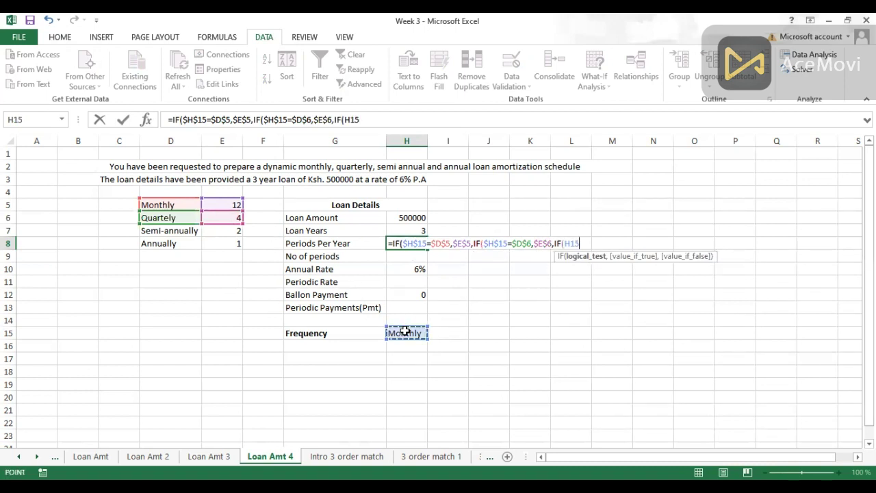
pyautogui.press('F4')
pyautogui.write('=')
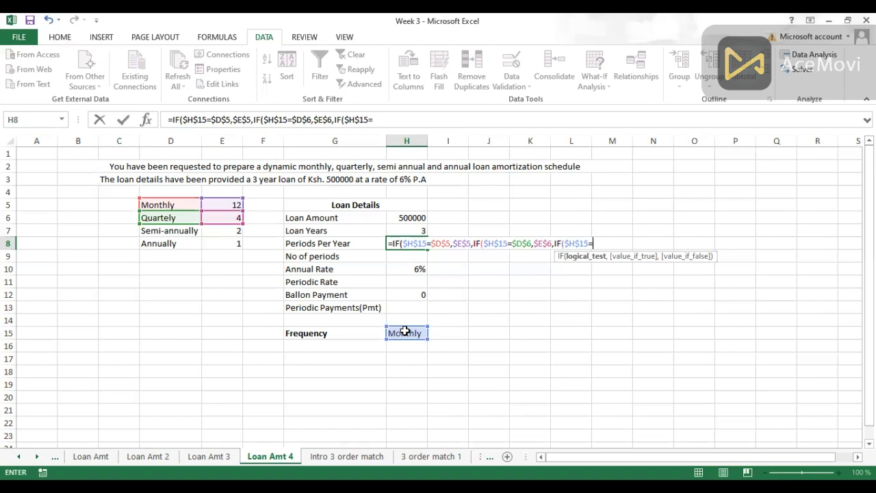
pyautogui.click(182, 230)
pyautogui.press('F4')
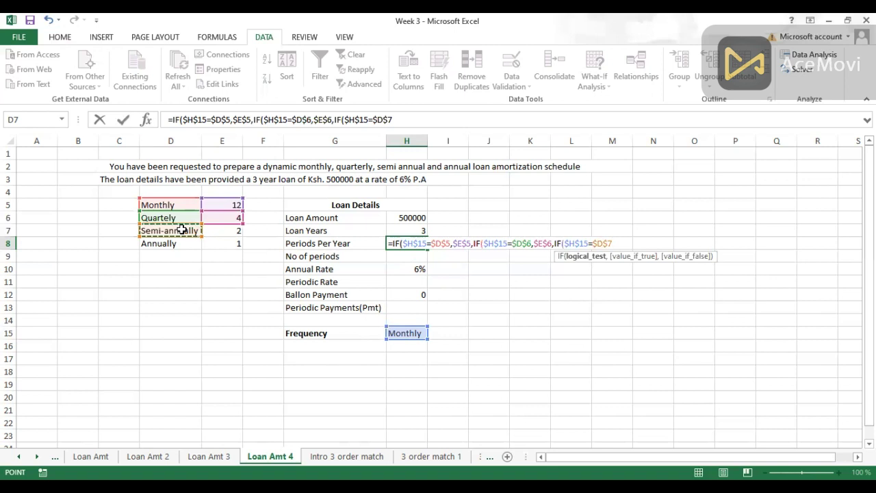
pyautogui.write(',')
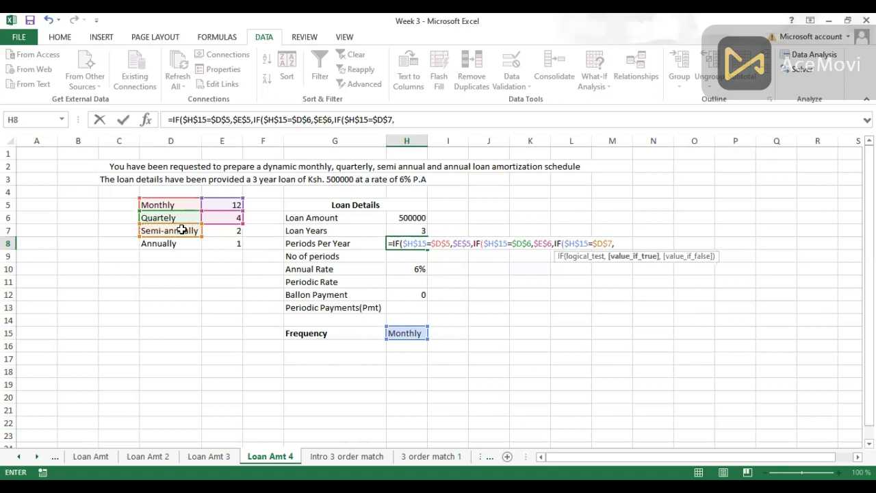
pyautogui.click(234, 231)
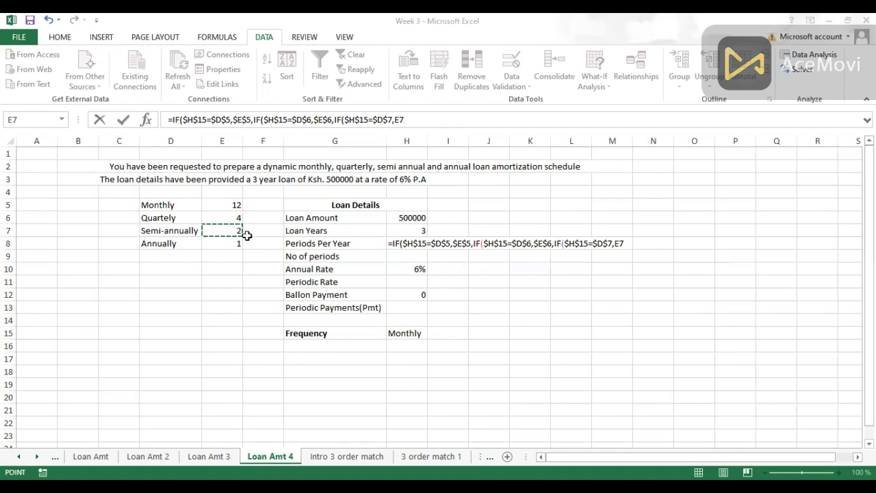
pyautogui.press('F4')
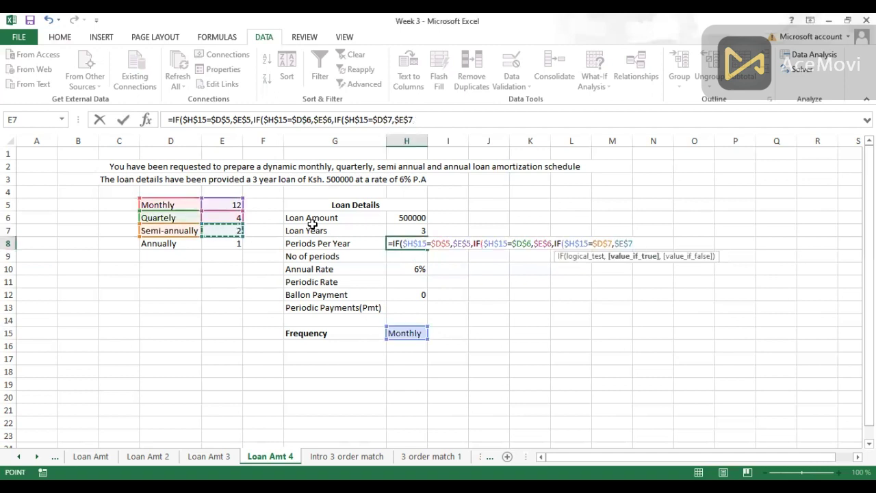
pyautogui.write(',')
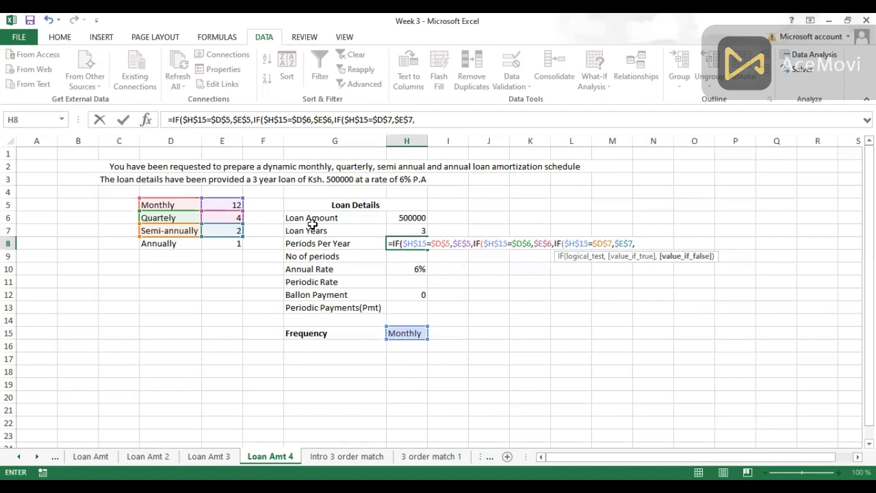
pyautogui.write('IF(')
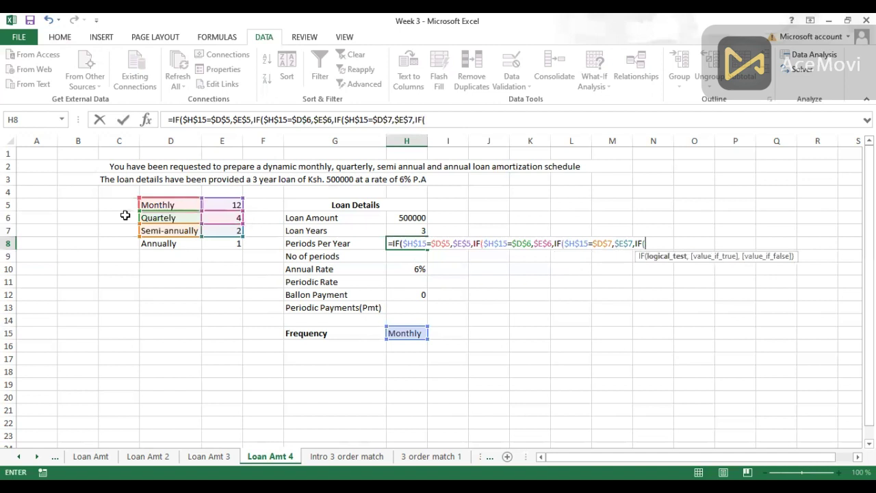
# Finish with IF($H$15=$D$8,$E$8,"" for Annually and commit the formula.
pyautogui.click(406, 334)
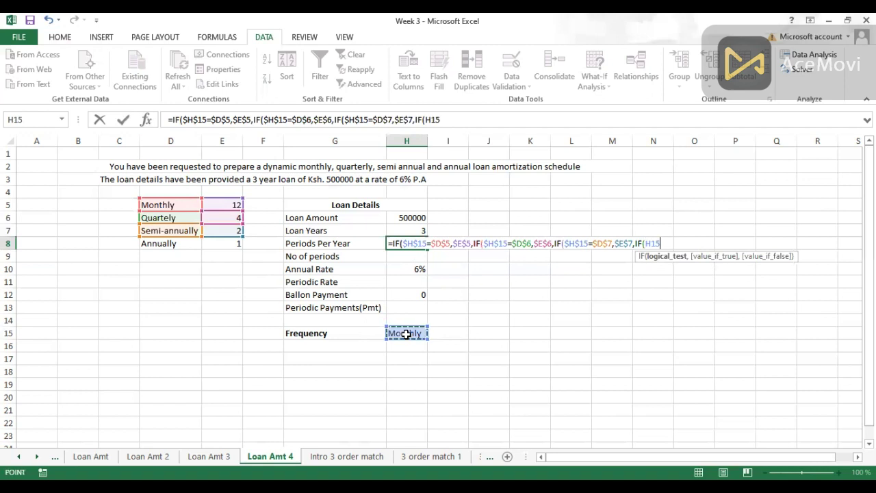
pyautogui.press('F4')
pyautogui.write('=')
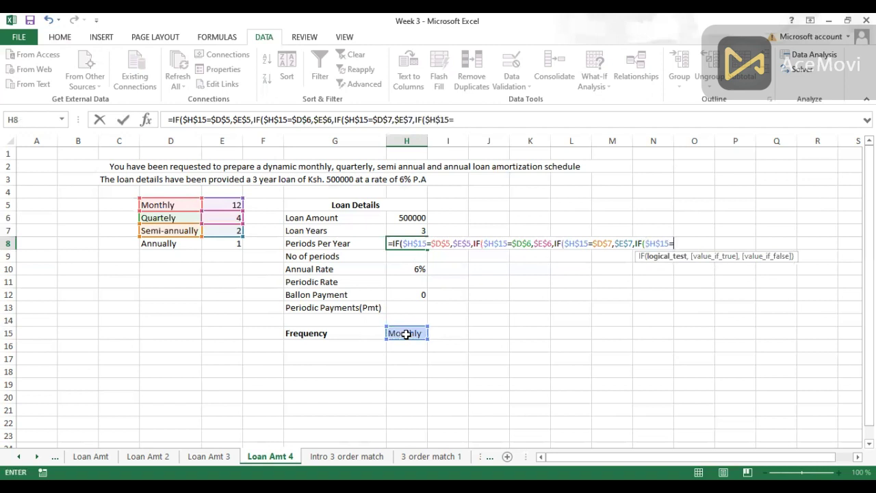
pyautogui.click(170, 245)
pyautogui.press('F4')
pyautogui.write(',')
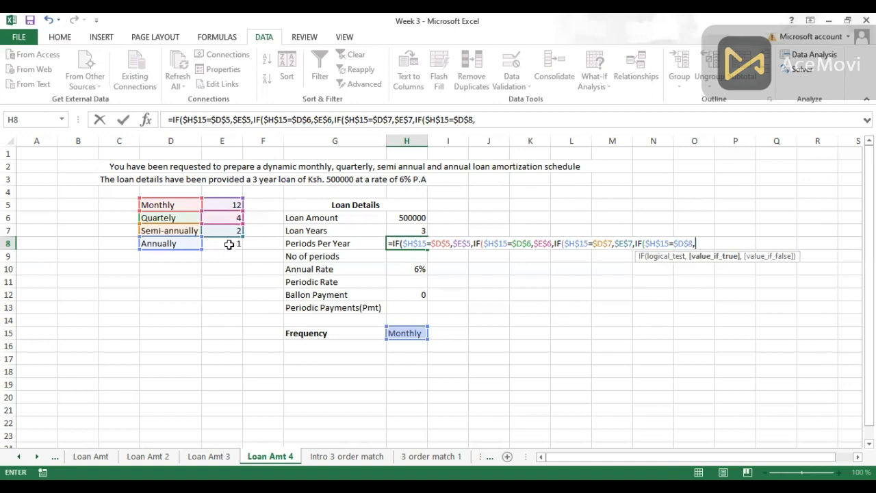
pyautogui.click(229, 244)
pyautogui.press('F4')
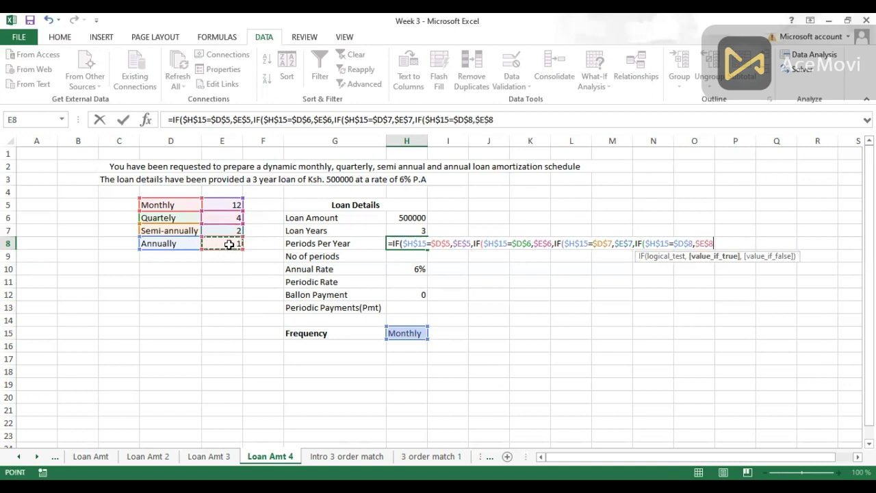
pyautogui.write(',')
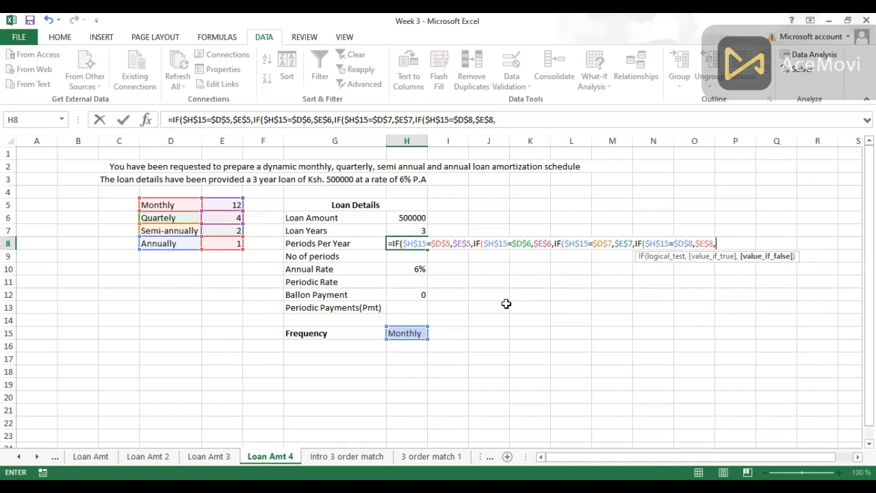
pyautogui.write('"')
pyautogui.press('Return')
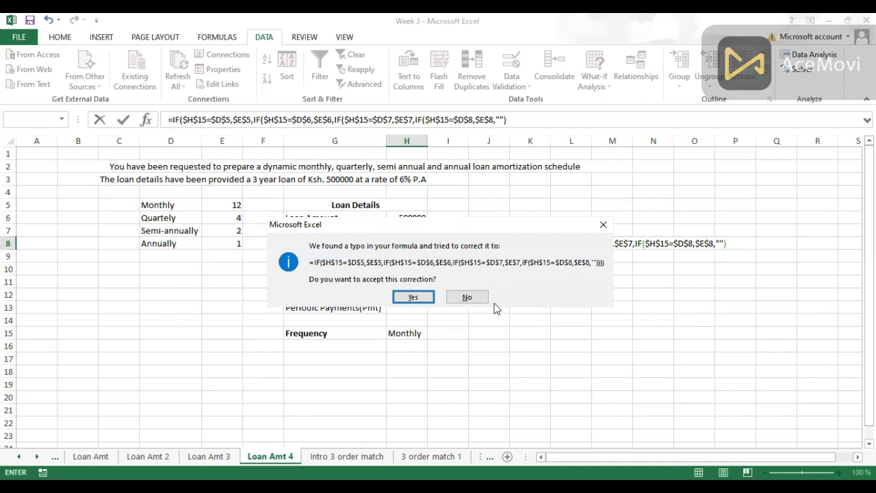
# Accept the bracket fix, then test Frequency as Annually, Semi-annually and Quartely (4).
pyautogui.click(419, 298)
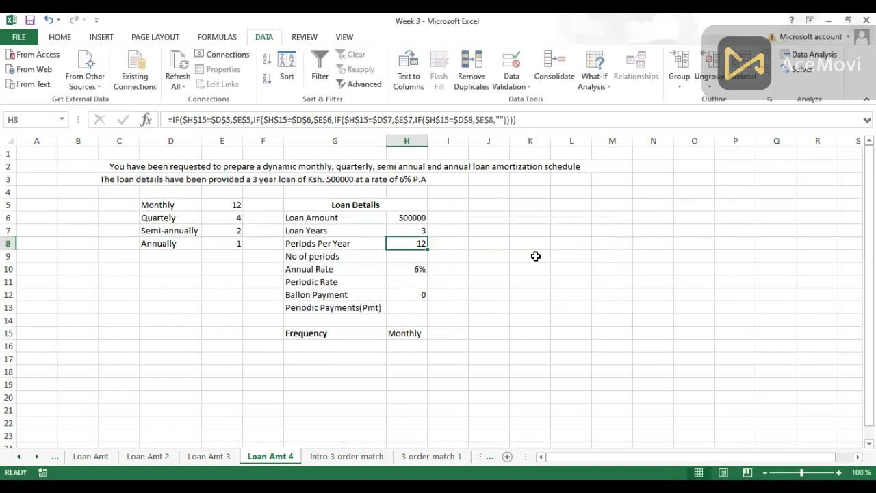
pyautogui.click(407, 333)
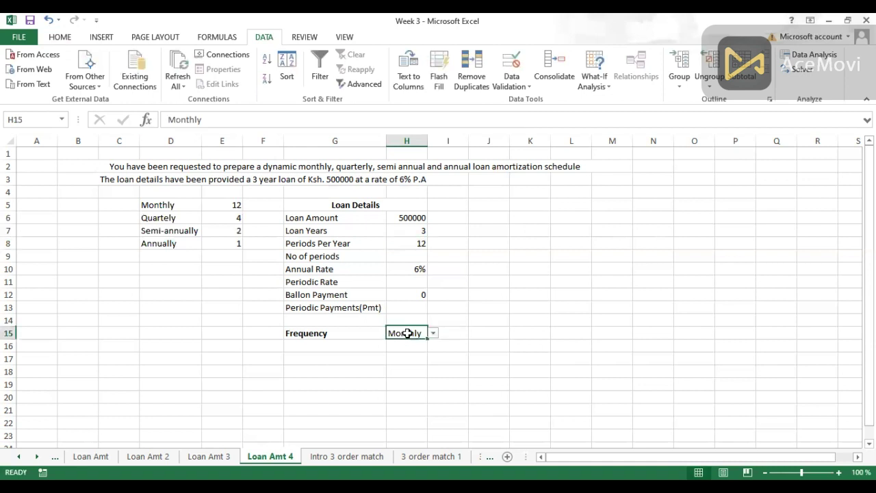
pyautogui.click(434, 334)
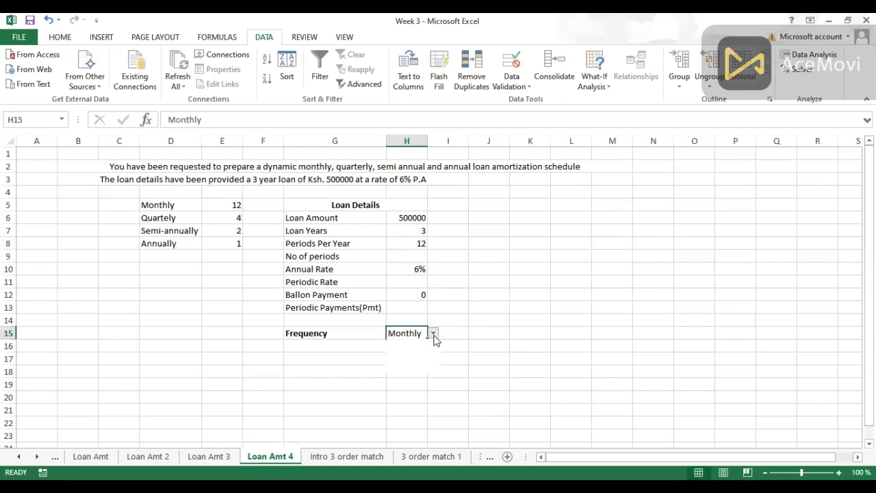
pyautogui.click(405, 366)
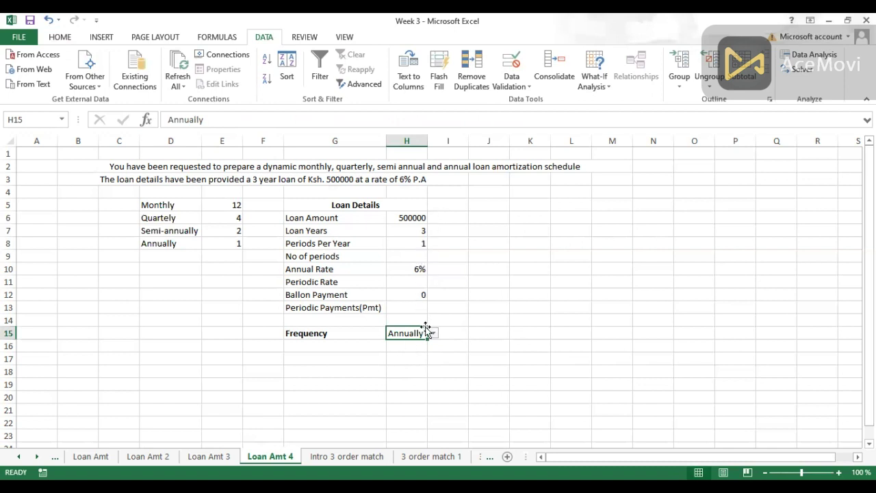
pyautogui.click(432, 333)
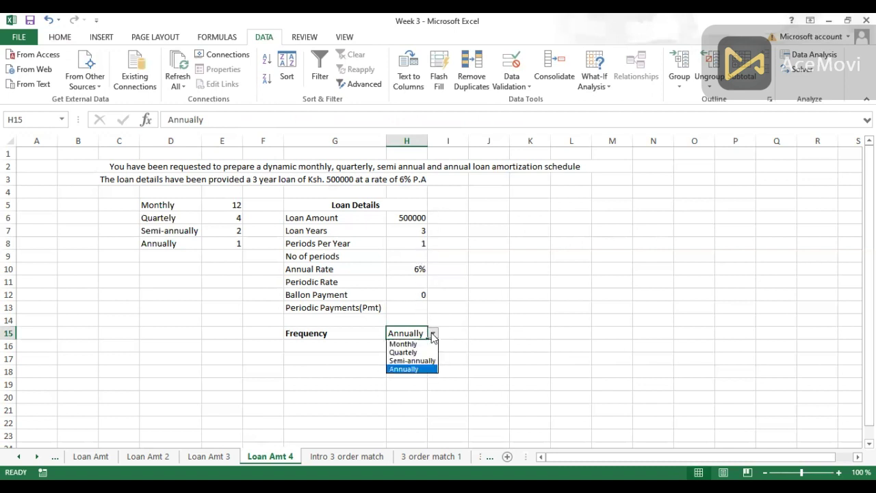
pyautogui.click(409, 360)
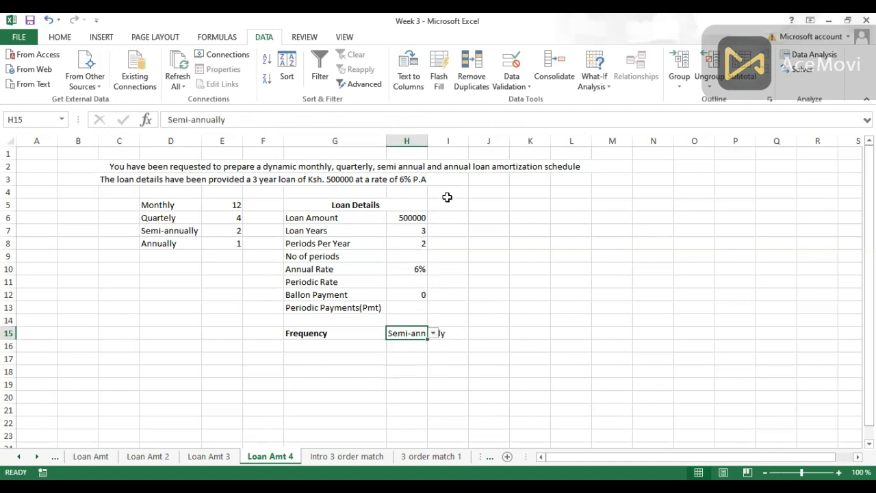
pyautogui.click(432, 334)
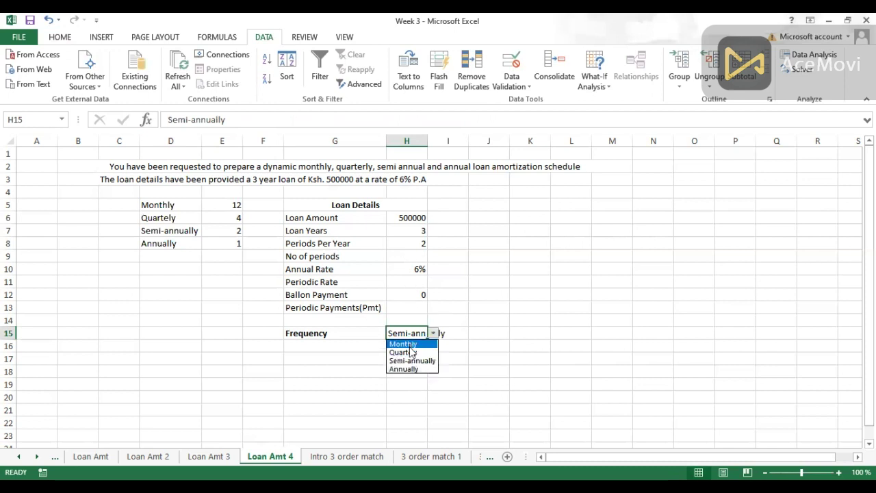
pyautogui.click(409, 353)
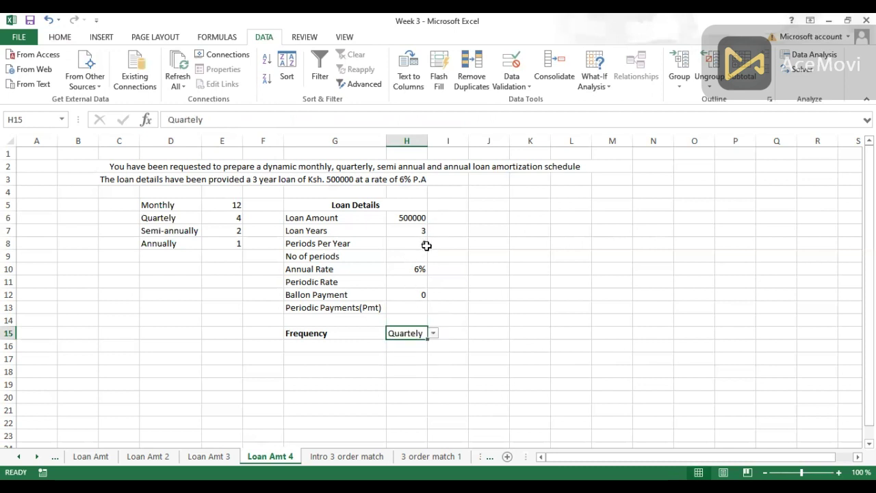
pyautogui.click(405, 256)
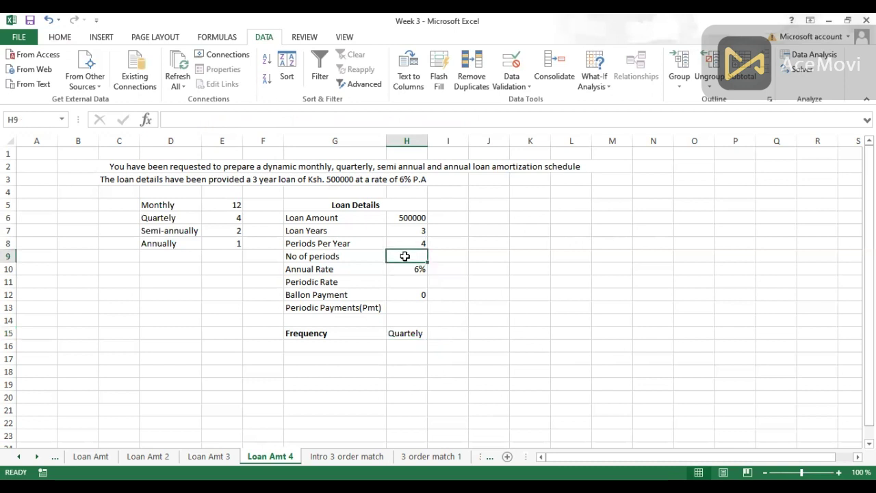
# Calculate No of periods in H9 as =H7*H8.
pyautogui.write('=')
pyautogui.click(410, 230)
pyautogui.write('*')
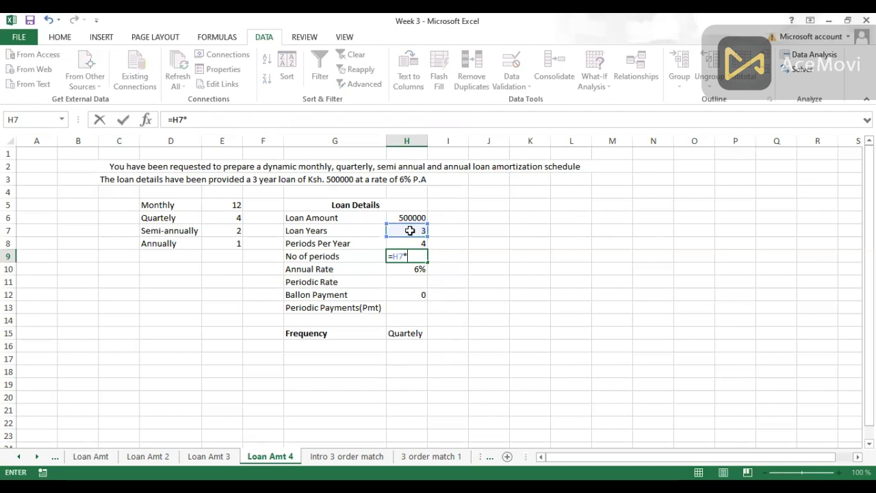
pyautogui.click(413, 242)
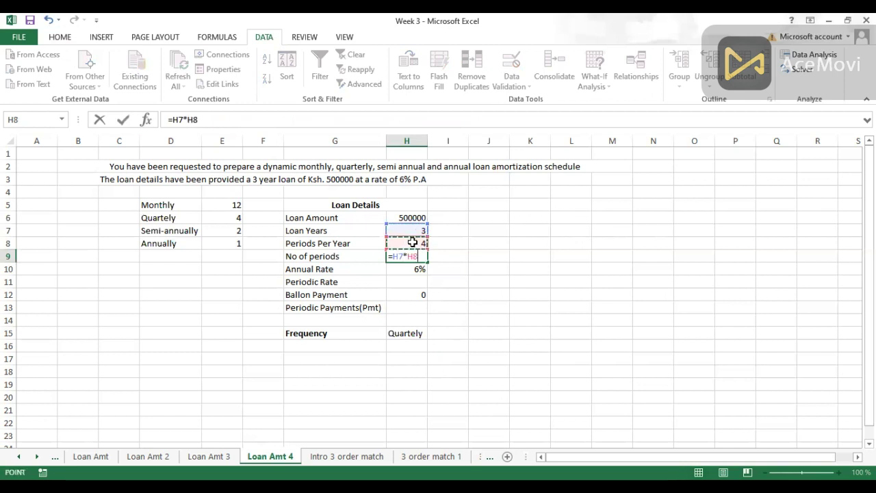
pyautogui.hotkey('ctrl', 'Return')
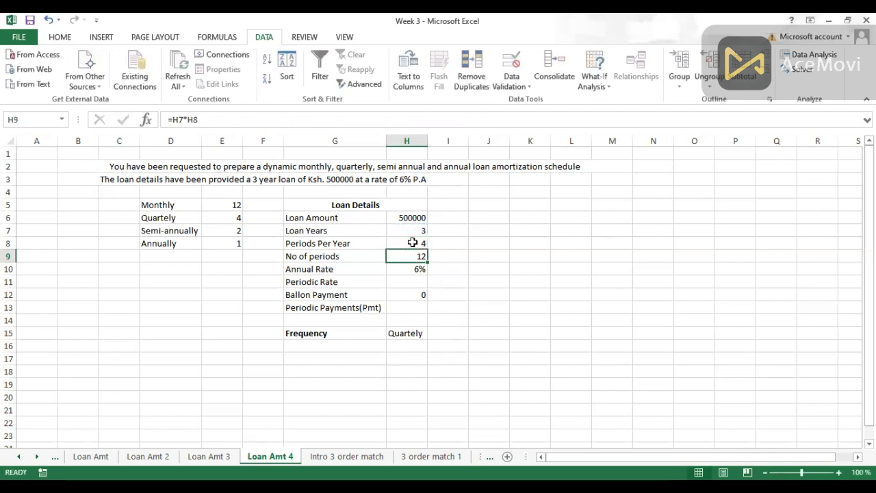
# Calculate Periodic Rate in H11 as =H10/H8.
pyautogui.click(413, 281)
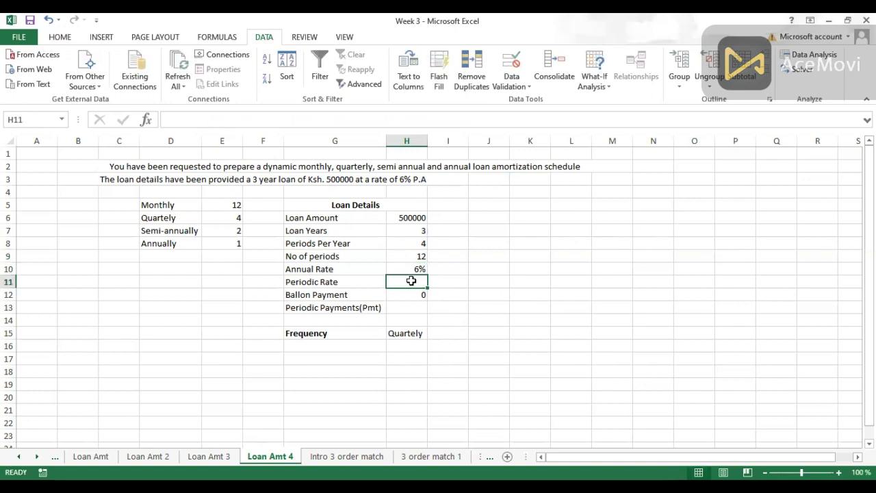
pyautogui.write('=')
pyautogui.click(410, 268)
pyautogui.write('/')
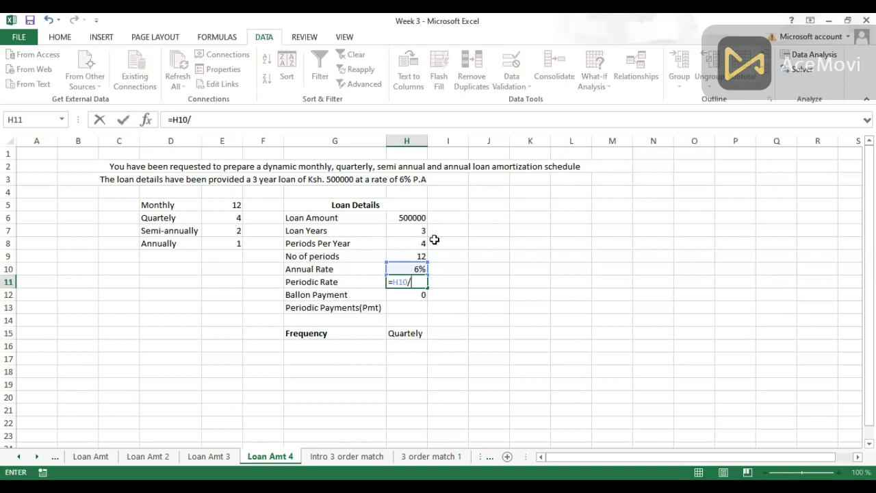
pyautogui.click(409, 242)
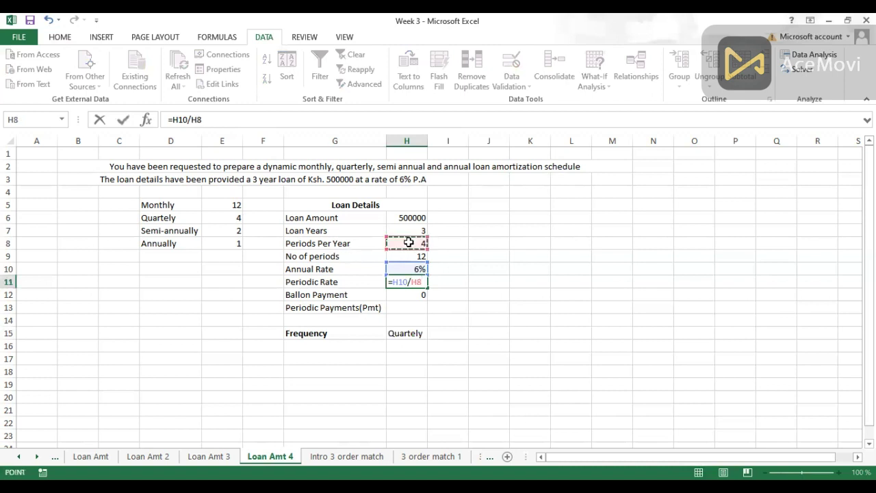
pyautogui.hotkey('ctrl', 'Return')
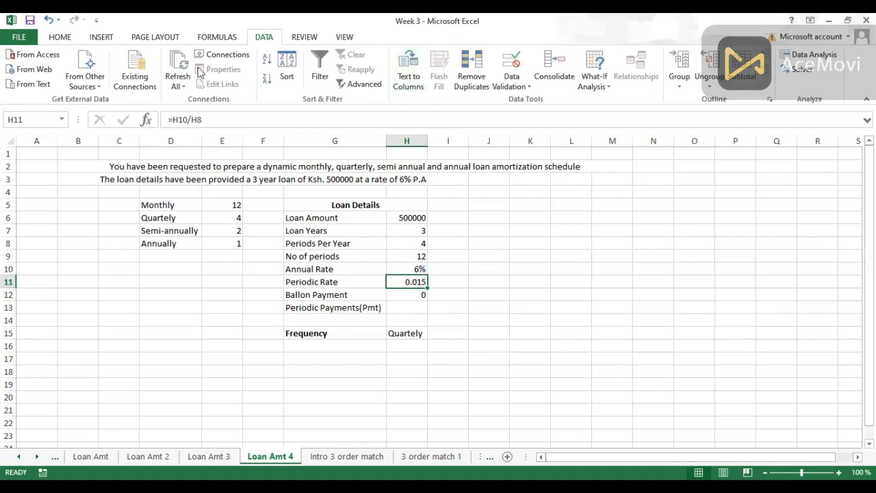
# Format the Periodic Rate as a two-decimal percentage, showing 1.50%.
pyautogui.click(60, 38)
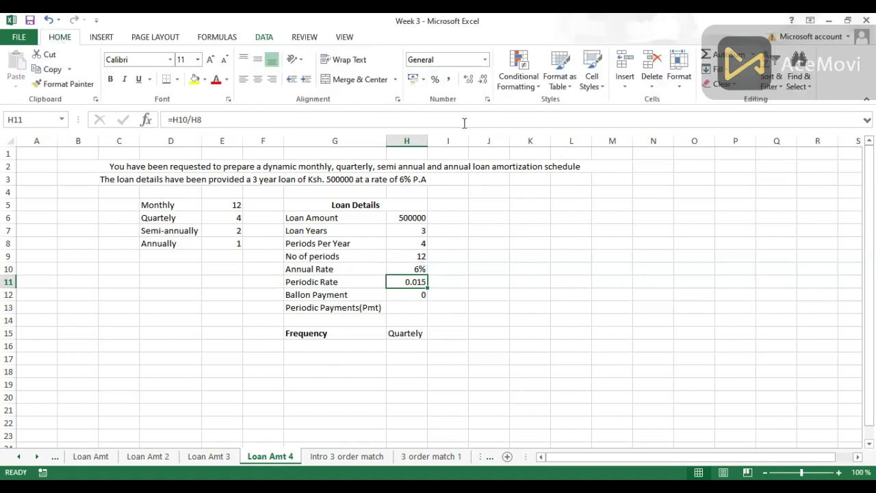
pyautogui.click(435, 80)
pyautogui.click(474, 79)
pyautogui.click(474, 80)
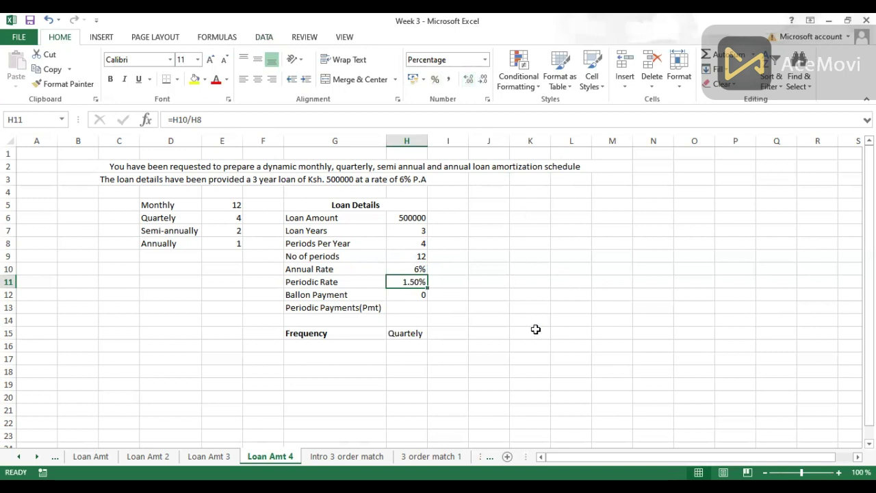
pyautogui.click(429, 385)
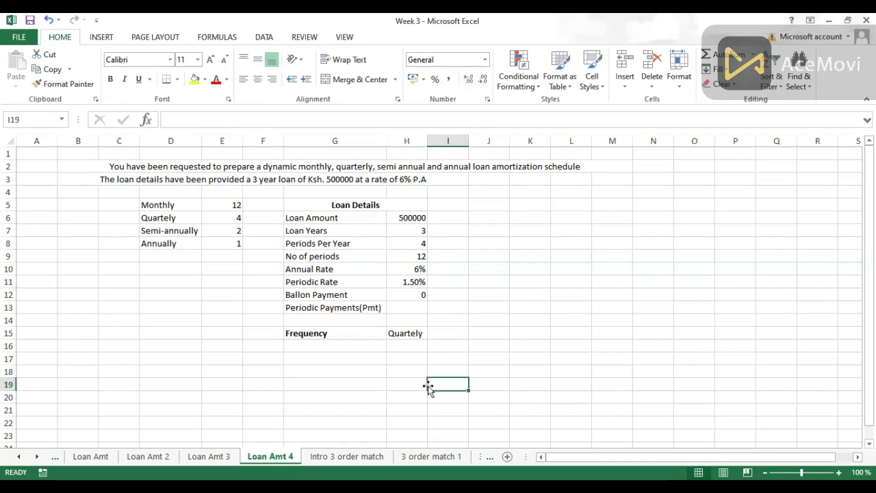
# Set Frequency to Monthly and colour the H8, H9 and H11 values red.
pyautogui.click(407, 333)
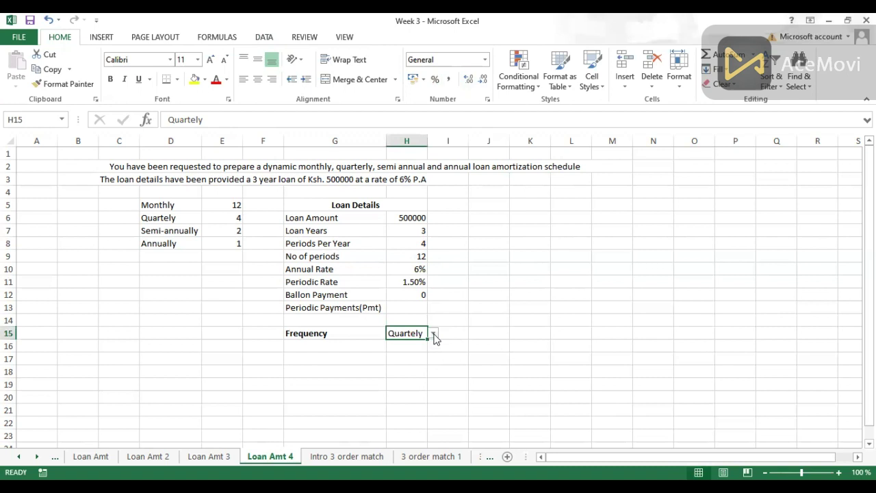
pyautogui.click(433, 334)
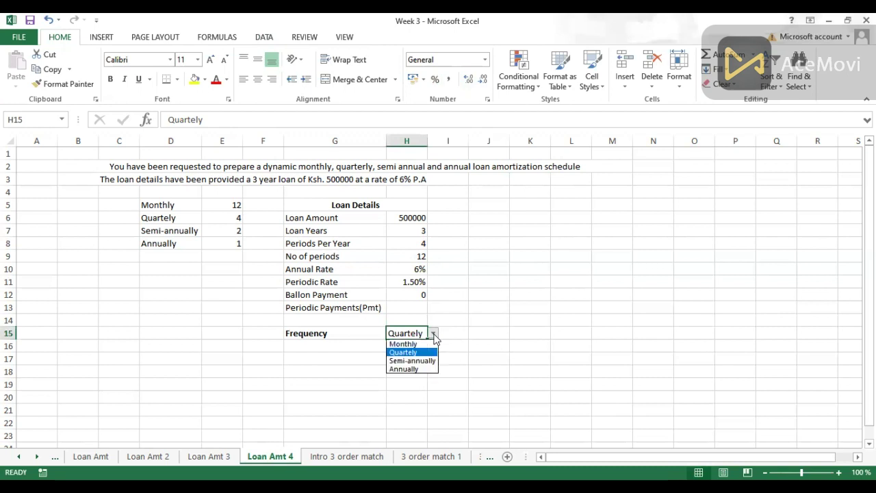
pyautogui.click(404, 344)
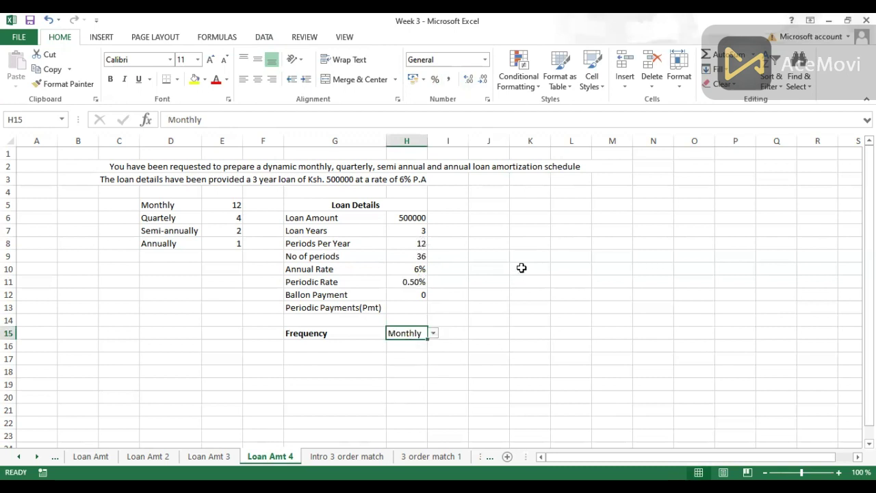
pyautogui.click(421, 255)
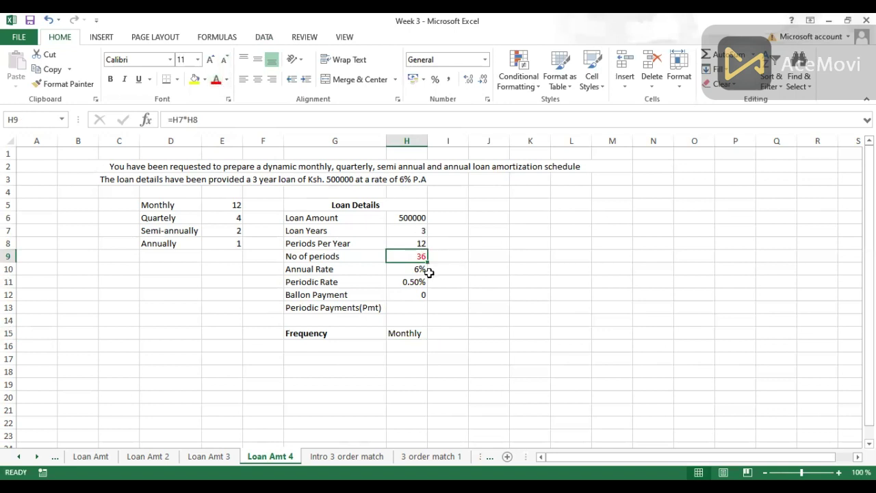
pyautogui.click(409, 282)
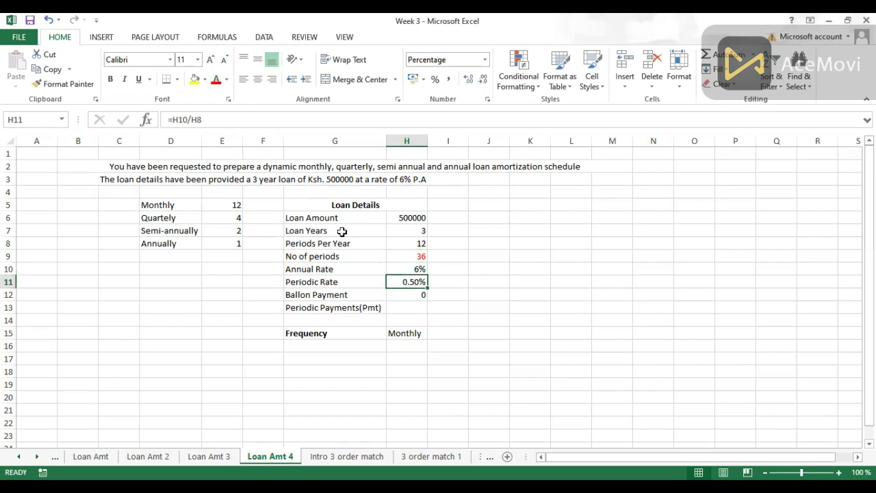
pyautogui.click(216, 80)
pyautogui.click(416, 241)
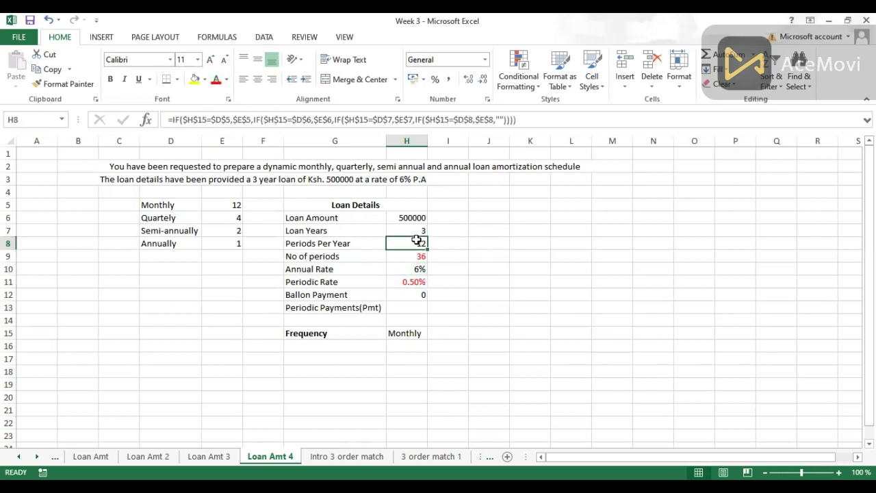
pyautogui.click(216, 79)
# Switch Frequency to Annually, giving 1 period per year, 3 periods and 6.00%.
pyautogui.click(404, 333)
pyautogui.click(433, 333)
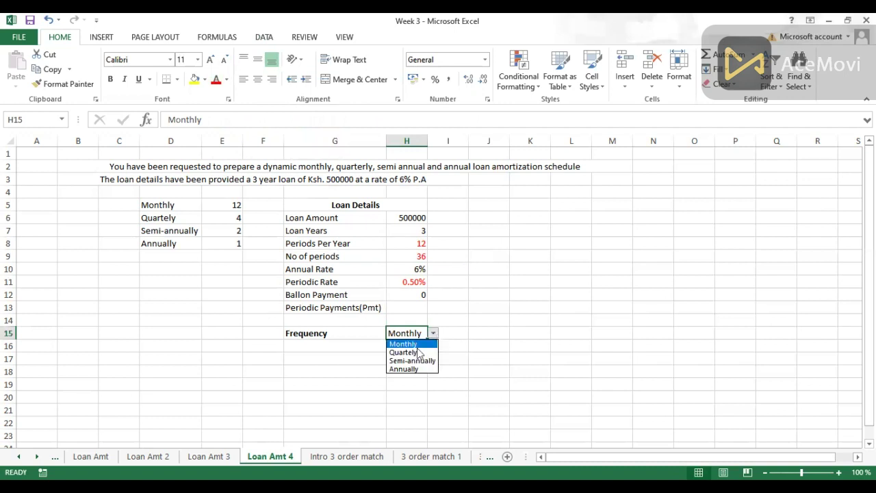
pyautogui.click(413, 371)
pyautogui.moveTo(413, 370); pyautogui.dragTo(421, 332)
pyautogui.click(463, 334)
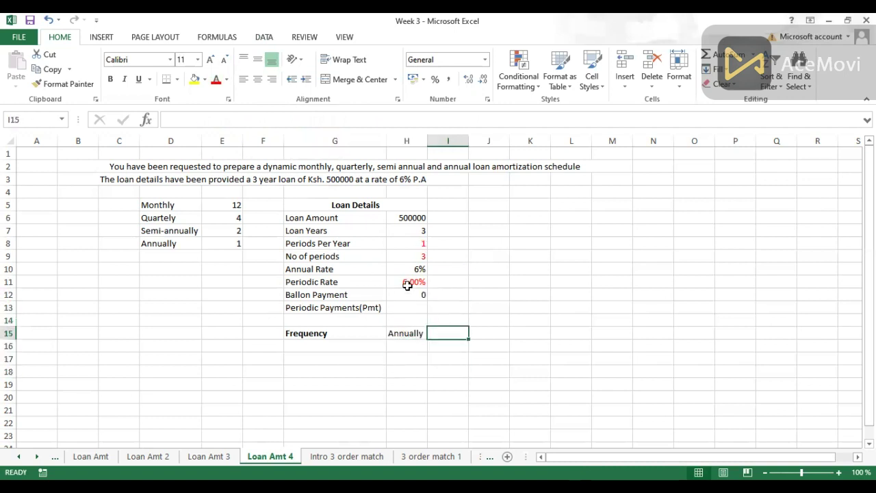
pyautogui.click(412, 334)
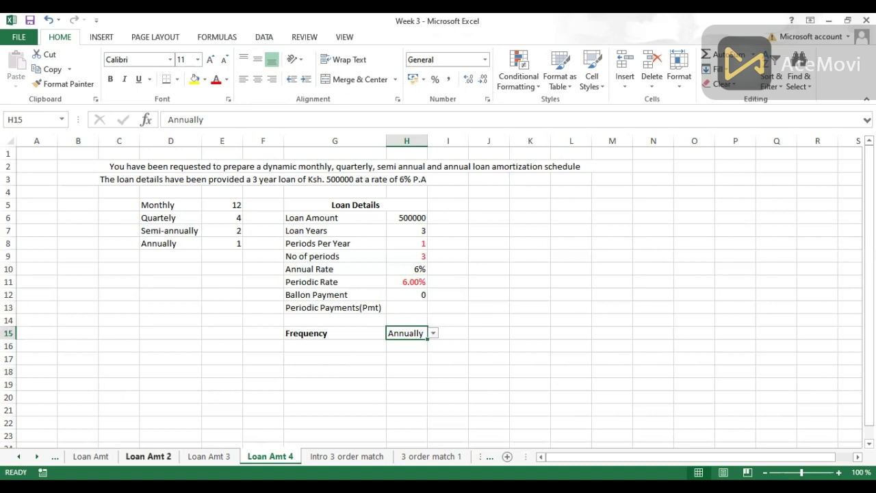
# Copy the Loan Amt schedule headings F8:J8, periods through Balance, and return to Loan Amt 4.
pyautogui.click(91, 456)
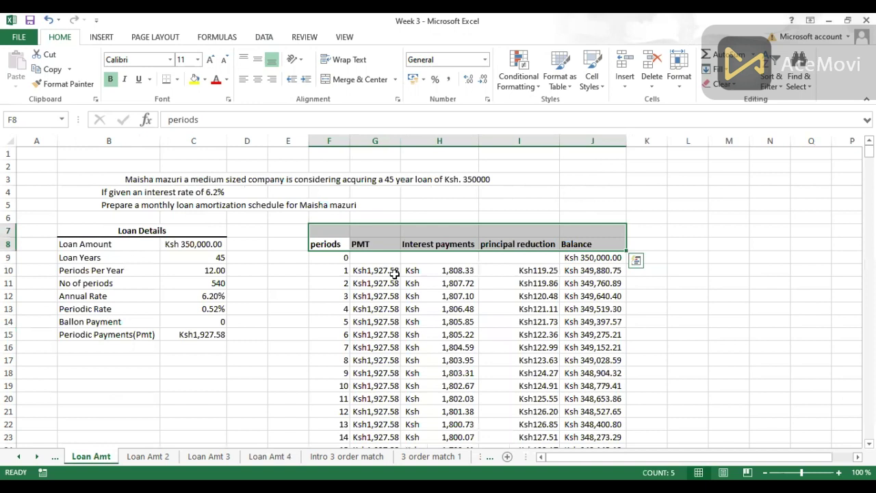
pyautogui.click(262, 299)
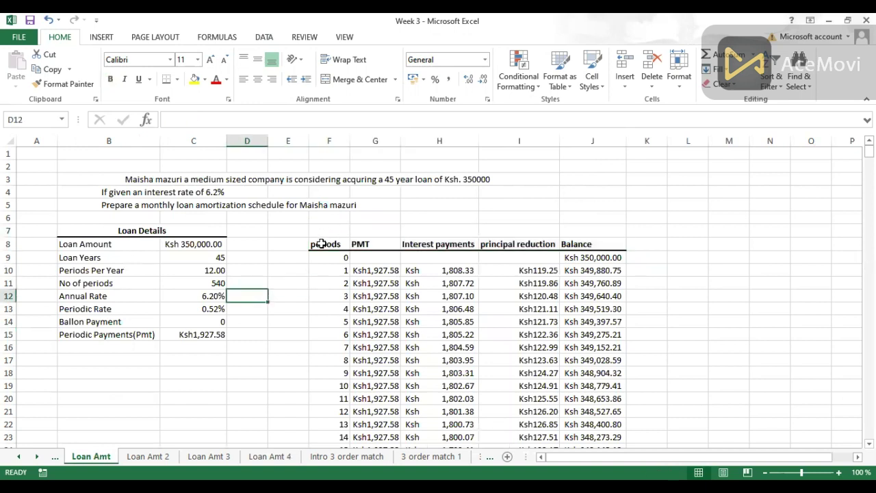
pyautogui.moveTo(315, 244); pyautogui.dragTo(595, 245)
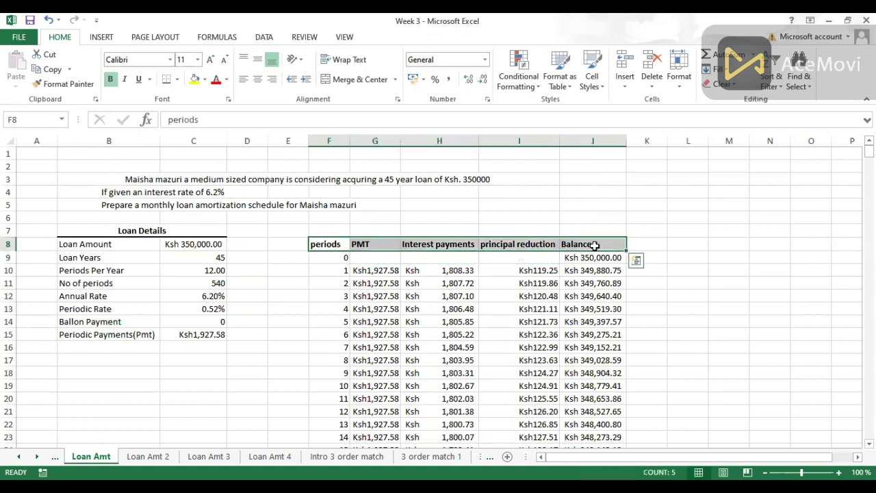
pyautogui.hotkey('ctrl', 'c')
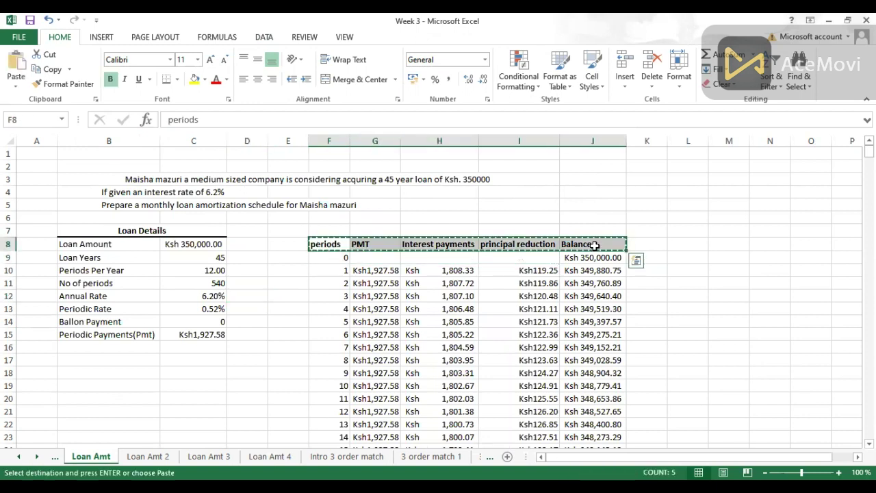
pyautogui.click(249, 457)
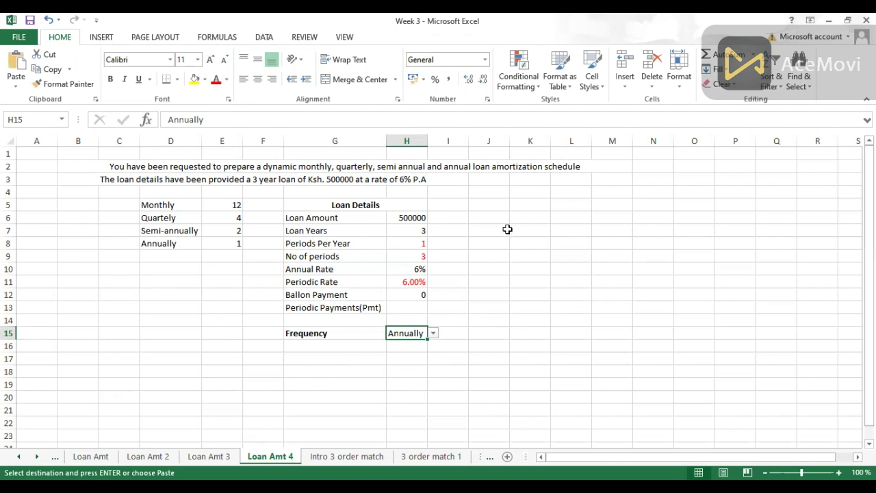
# Paste the headings into K6:O6, enter 0 in K7, and begin an IF formula in K8.
pyautogui.click(525, 217)
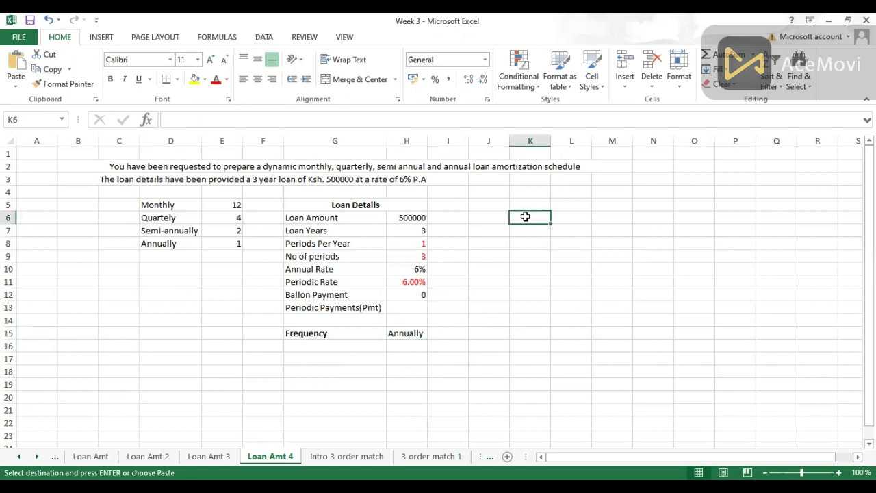
pyautogui.hotkey('ctrl', 'v')
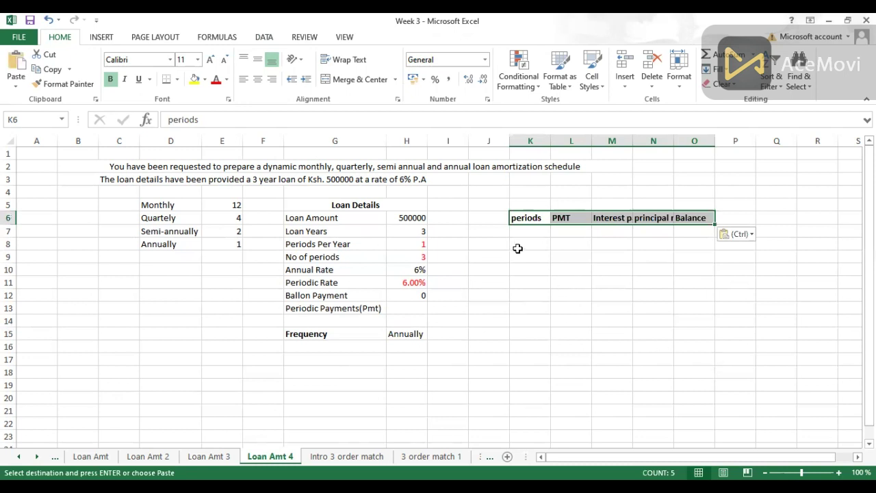
pyautogui.click(534, 232)
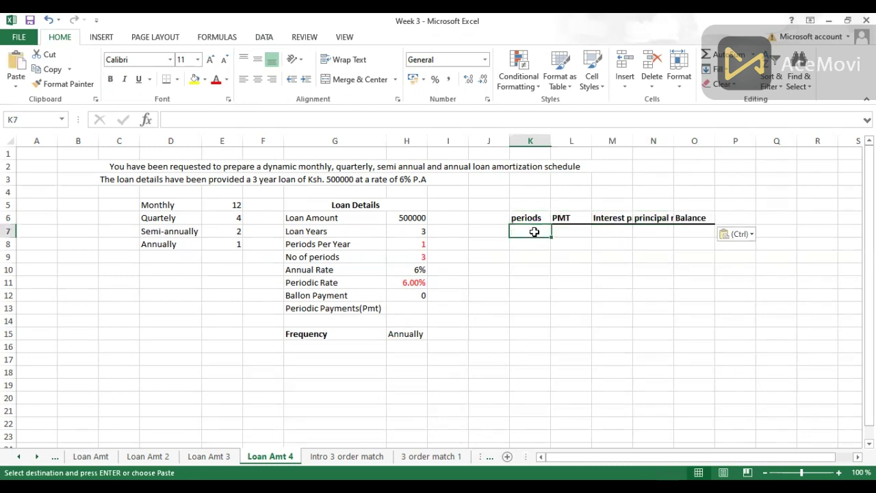
pyautogui.write('0')
pyautogui.press('Return')
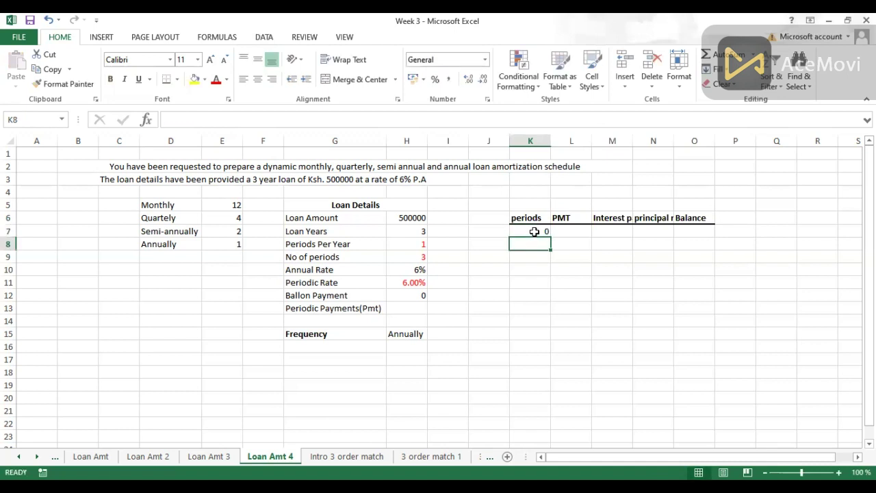
pyautogui.write('=')
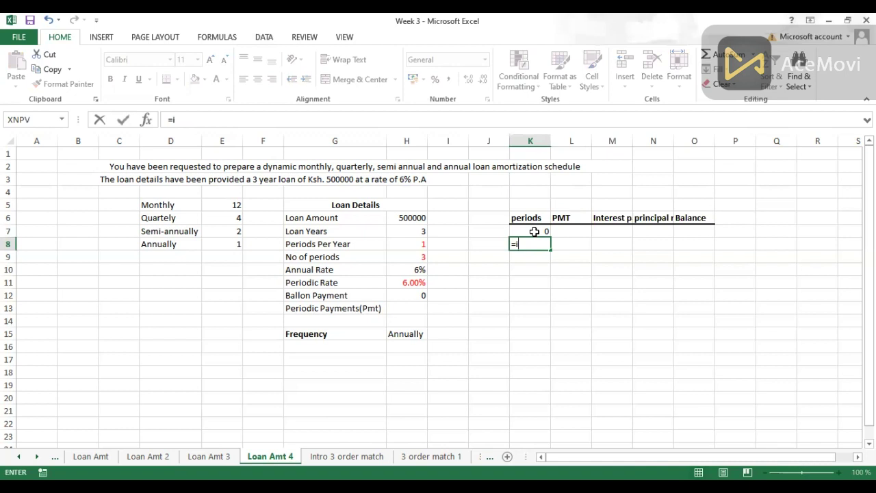
pyautogui.write('if')
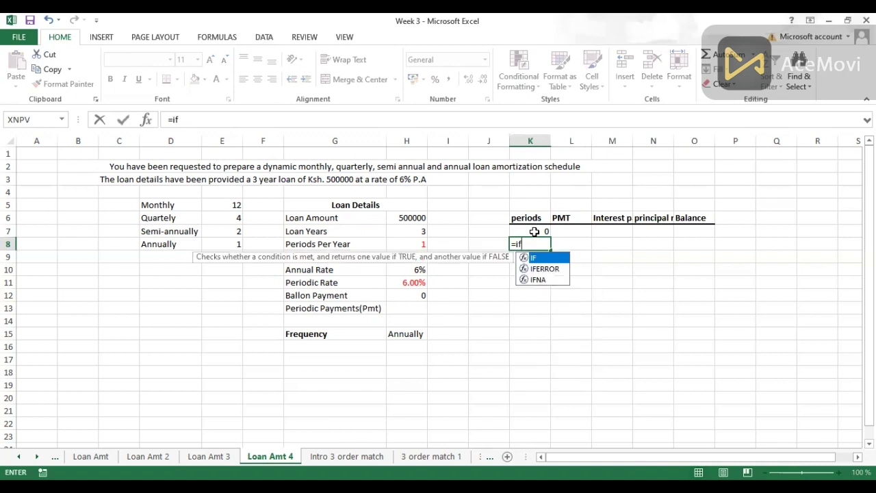
# Enter =IF($H$9>K7,K7+1,"") in K8 so it shows period 1.
pyautogui.press('Tab')
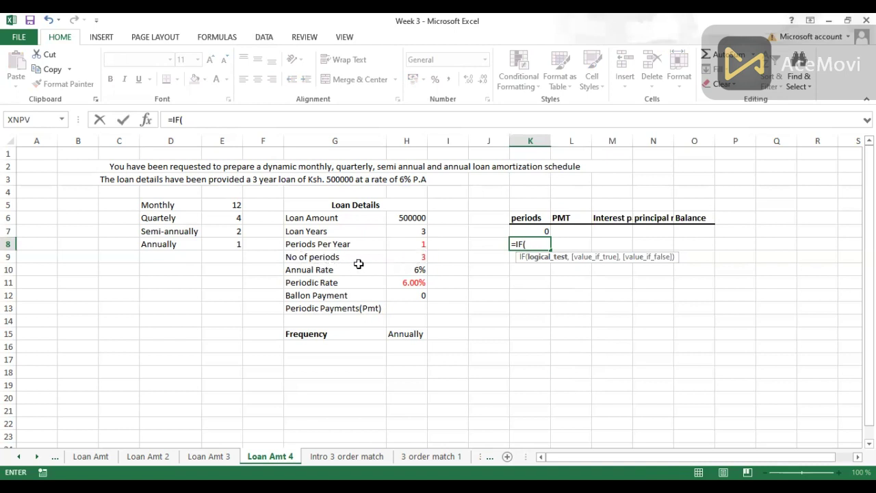
pyautogui.click(410, 258)
pyautogui.press('F4')
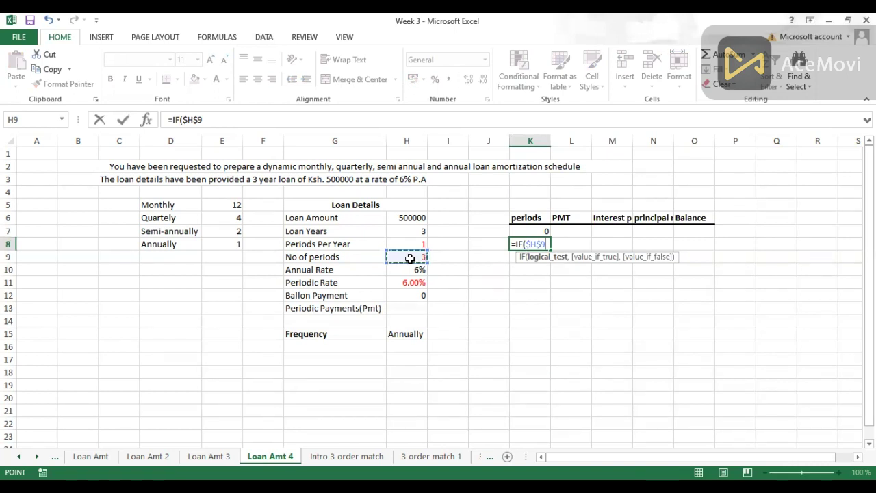
pyautogui.write('>')
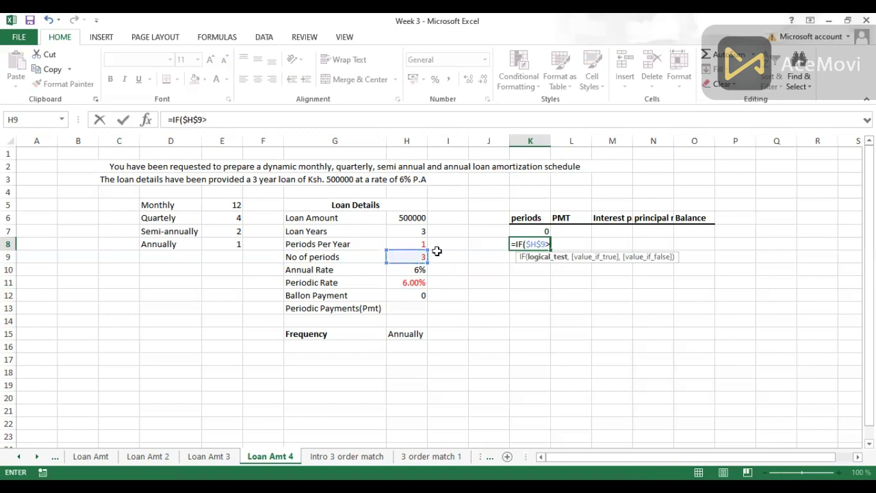
pyautogui.click(531, 230)
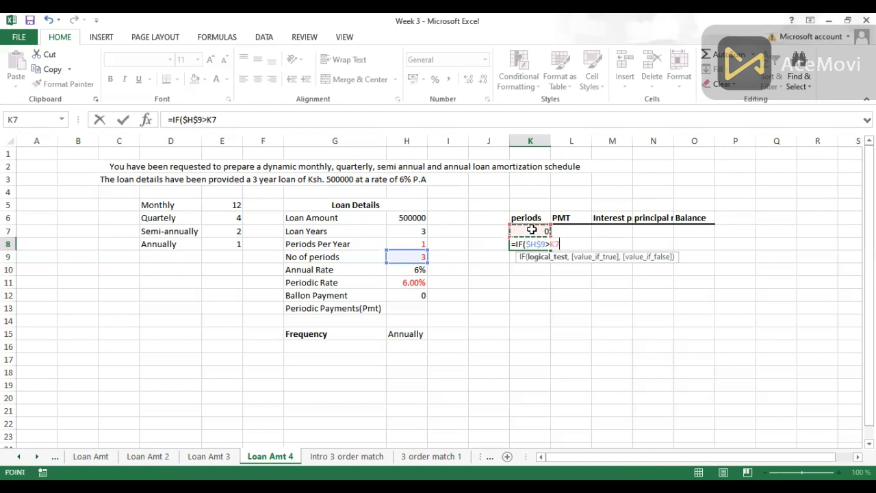
pyautogui.write(',')
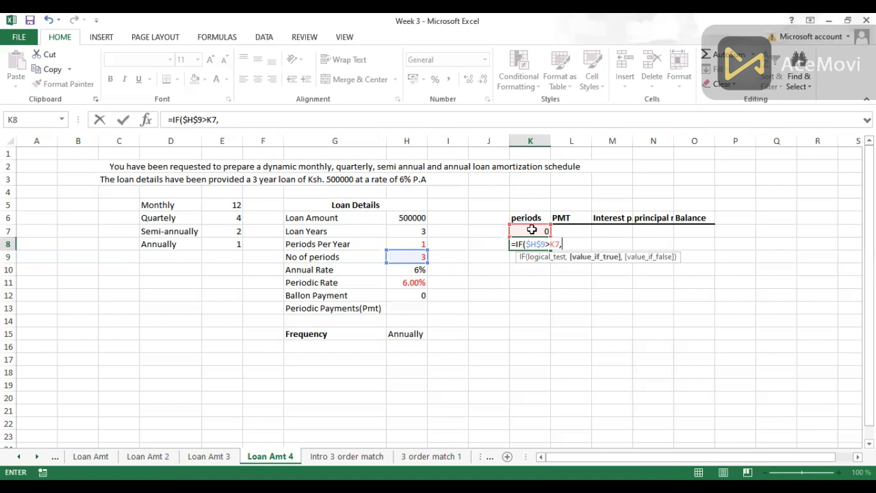
pyautogui.click(534, 231)
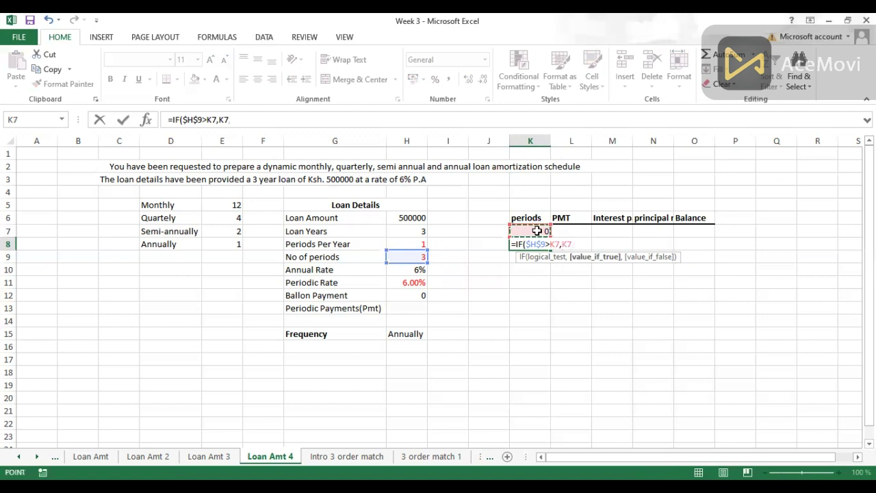
pyautogui.write('+1,')
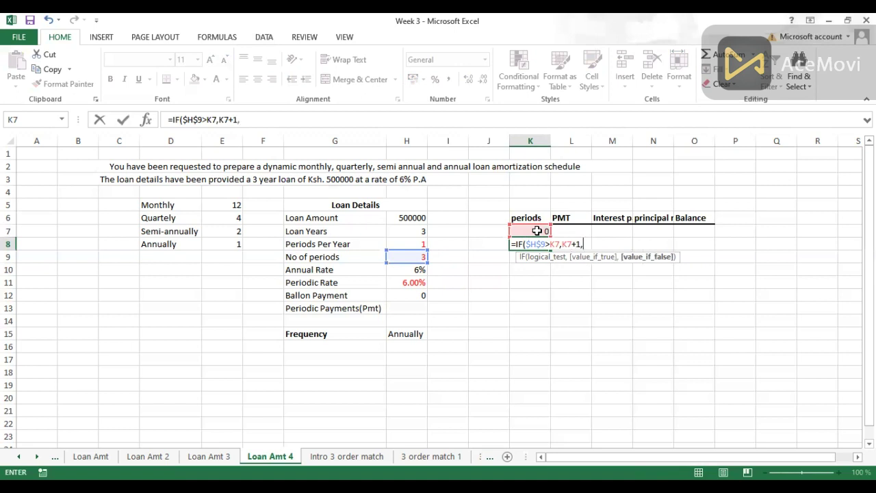
pyautogui.write('"")')
pyautogui.hotkey('ctrl', 'Return')
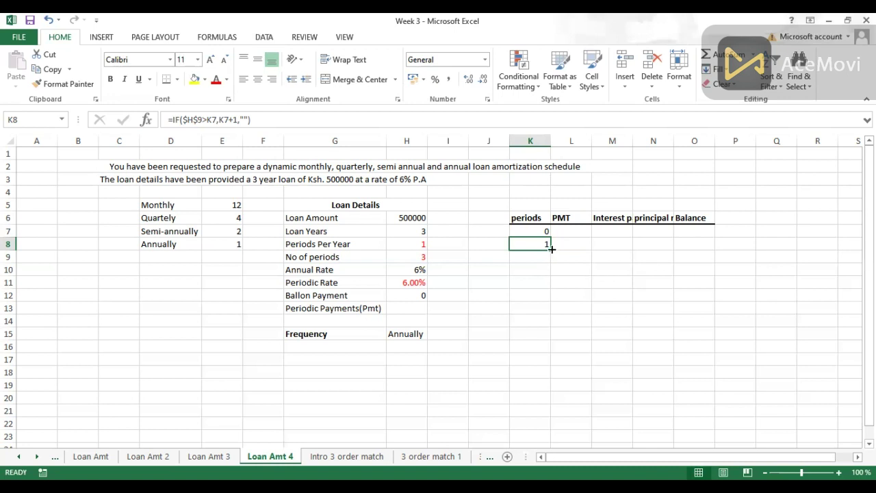
# Fill K8's period formula down column K to row 126.
pyautogui.moveTo(552, 249); pyautogui.dragTo(536, 186)
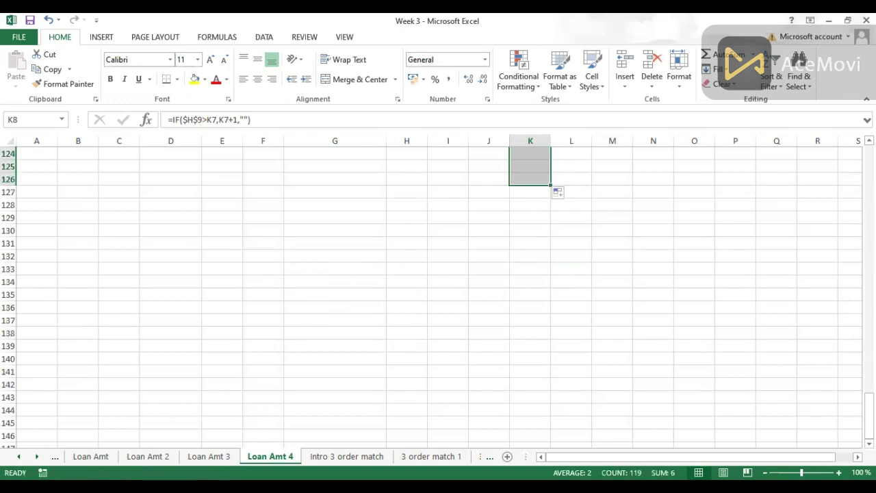
pyautogui.scroll(3, 432, 298)
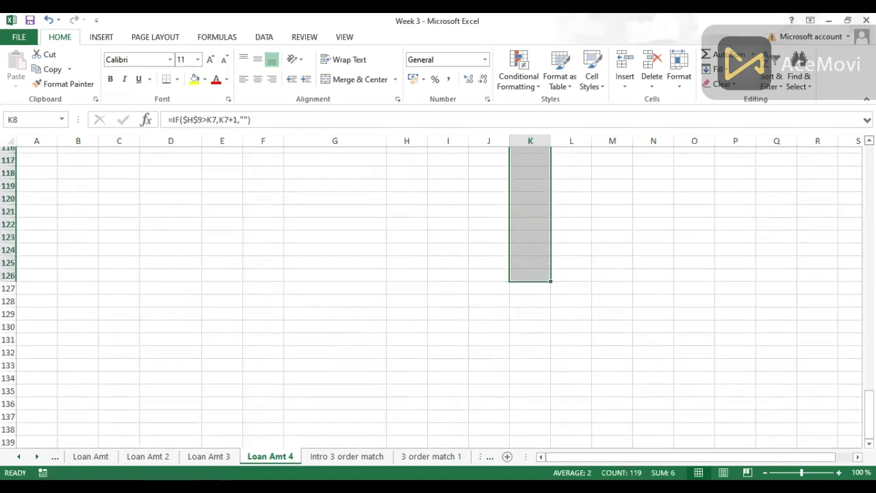
pyautogui.scroll(4, 431, 297)
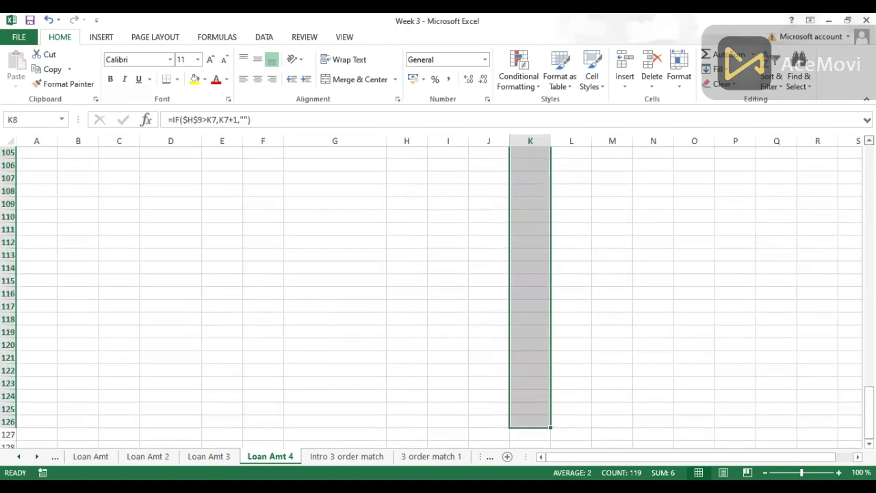
# Set the H15 Frequency to Monthly and scroll to check the periods column.
pyautogui.scroll(5, 431, 297)
pyautogui.hotkey('ctrl', 'Home')
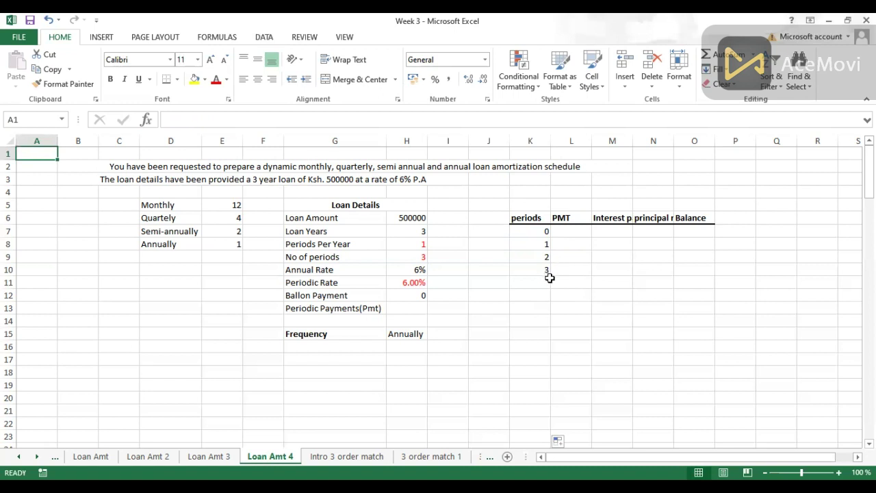
pyautogui.click(415, 335)
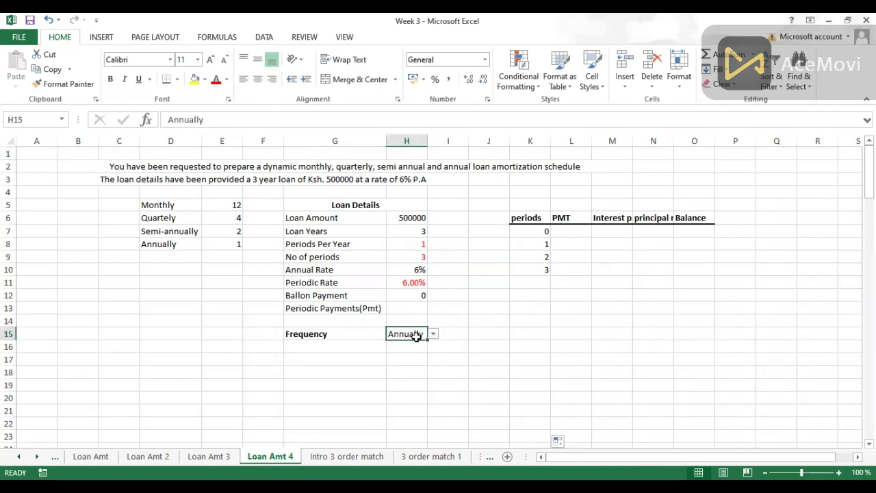
pyautogui.click(434, 335)
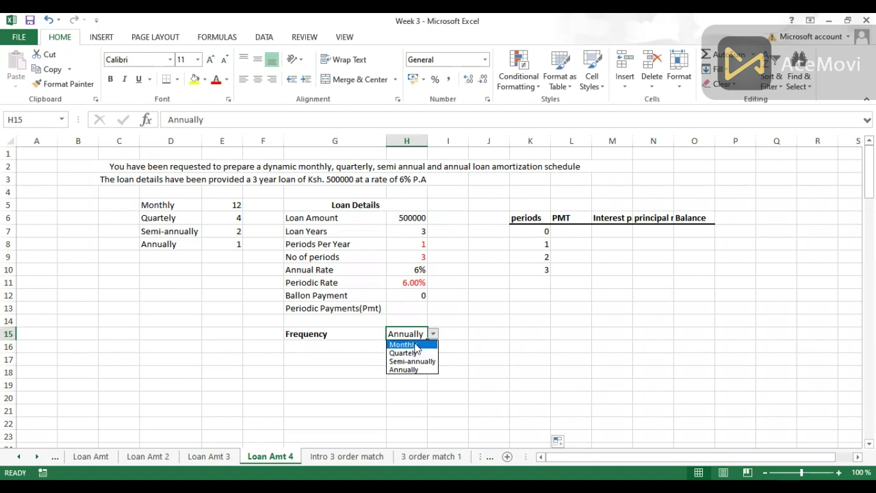
pyautogui.click(415, 345)
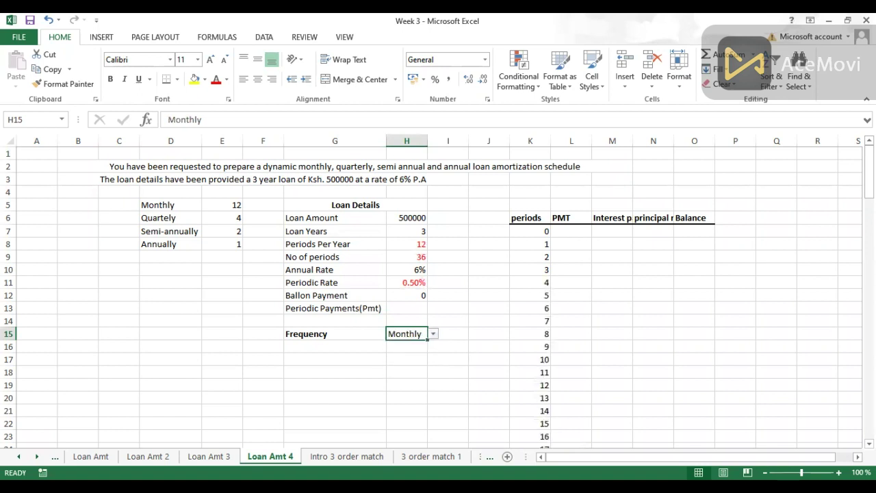
pyautogui.scroll(-3, 438, 295)
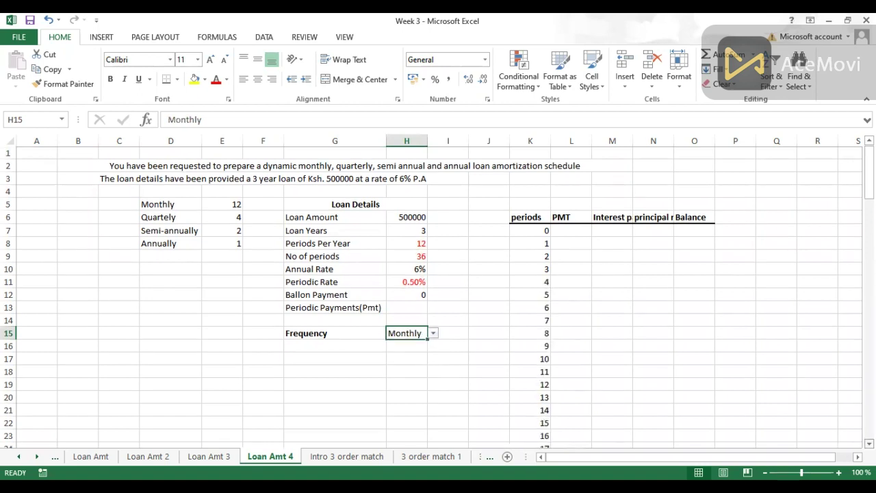
pyautogui.scroll(-5, 438, 295)
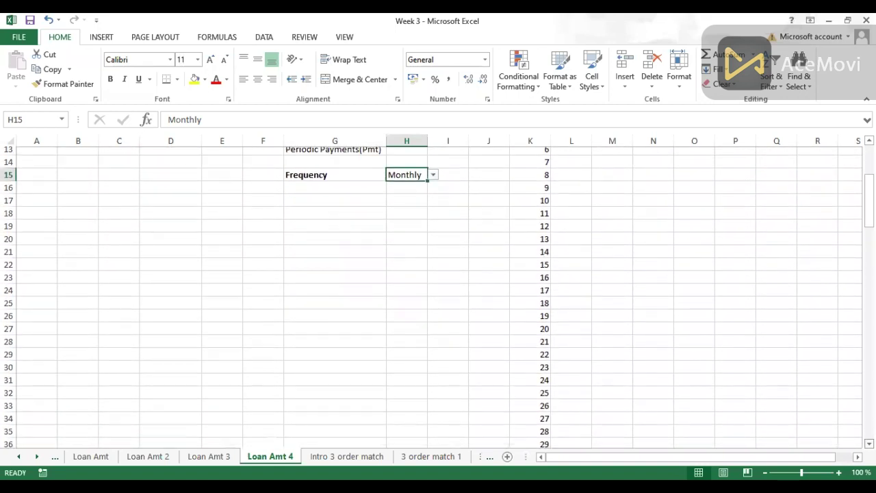
pyautogui.scroll(-1, 438, 294)
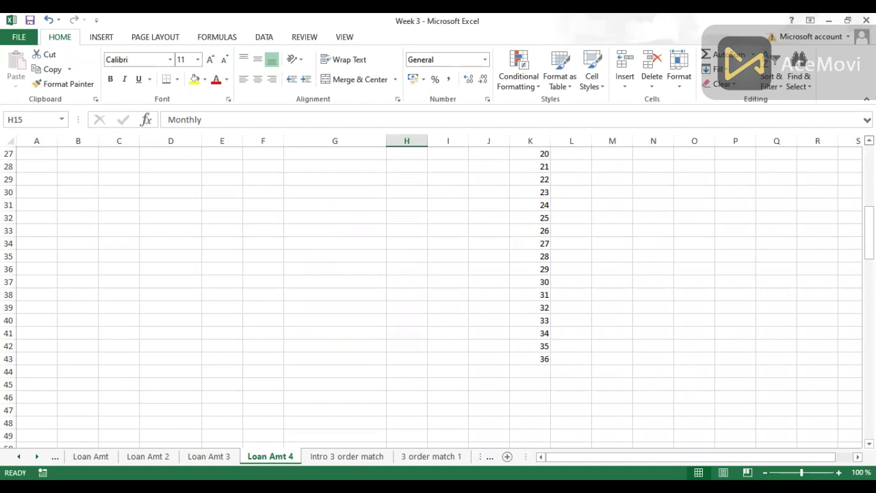
# Switch the Frequency to Quartely, then Semi-annually, giving 6 periods at 3.00%.
pyautogui.hotkey('ctrl', 'Home')
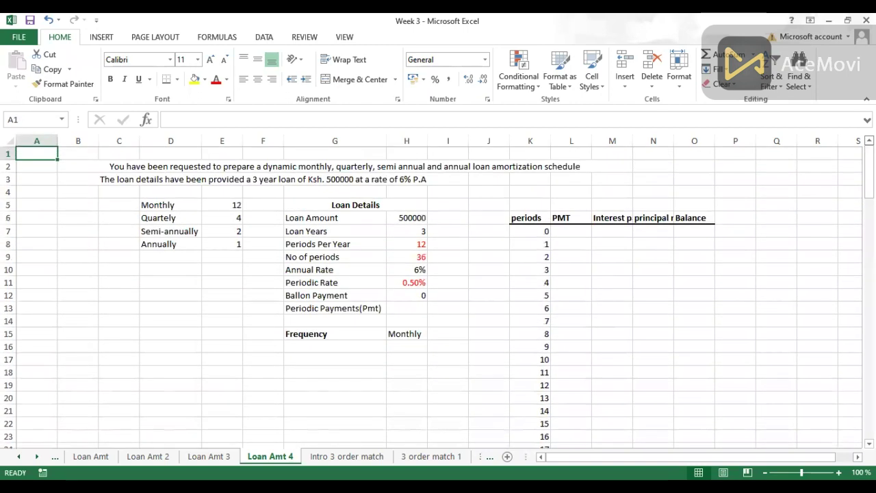
pyautogui.click(414, 333)
pyautogui.click(432, 334)
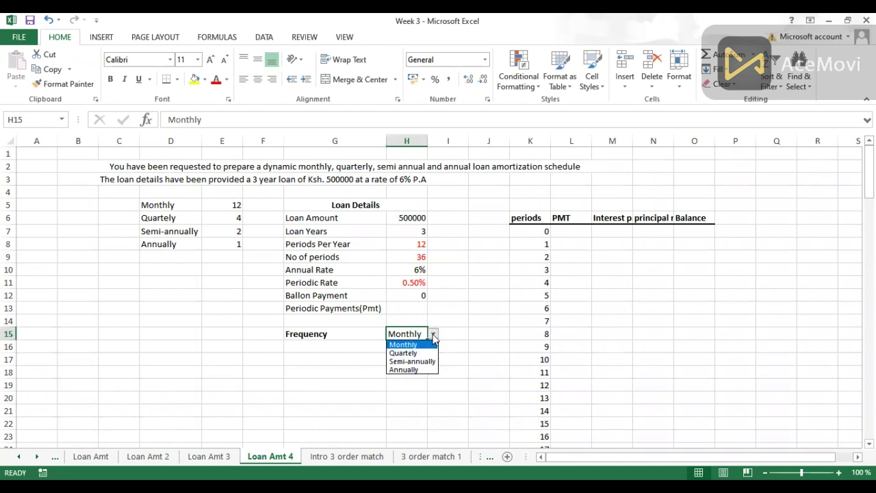
pyautogui.click(414, 353)
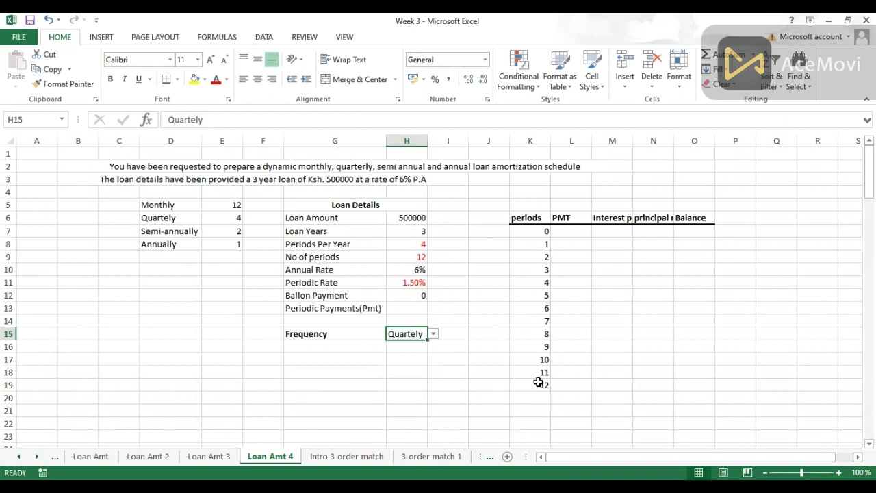
pyautogui.click(433, 335)
pyautogui.click(413, 362)
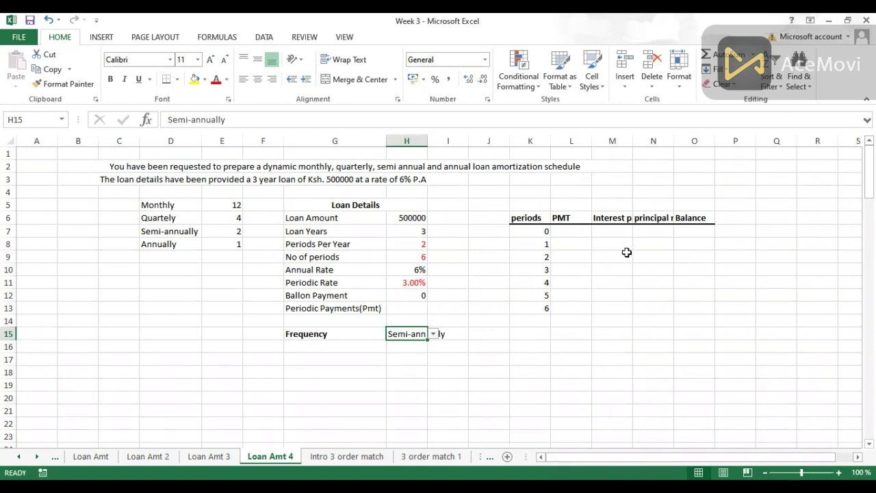
pyautogui.click(402, 308)
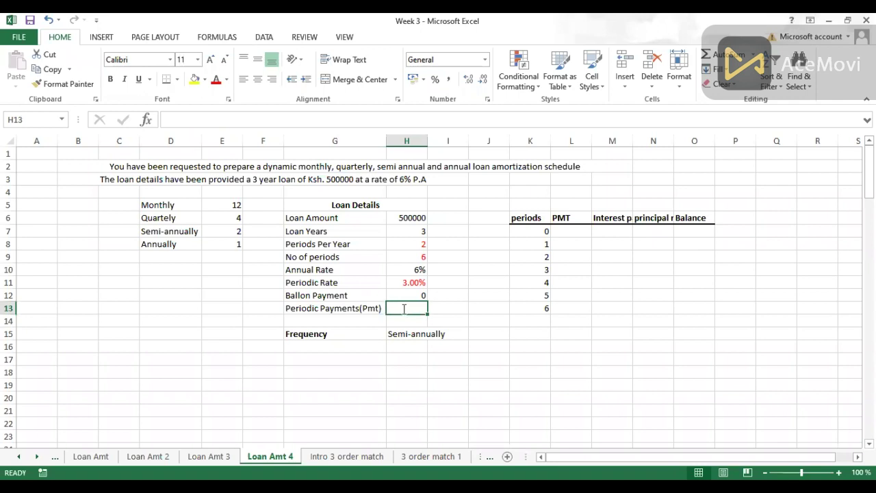
# Enter =-PMT(H11,H9,H6,0,0) in H13, giving a Ksh92,298.75 periodic payment.
pyautogui.write('=-')
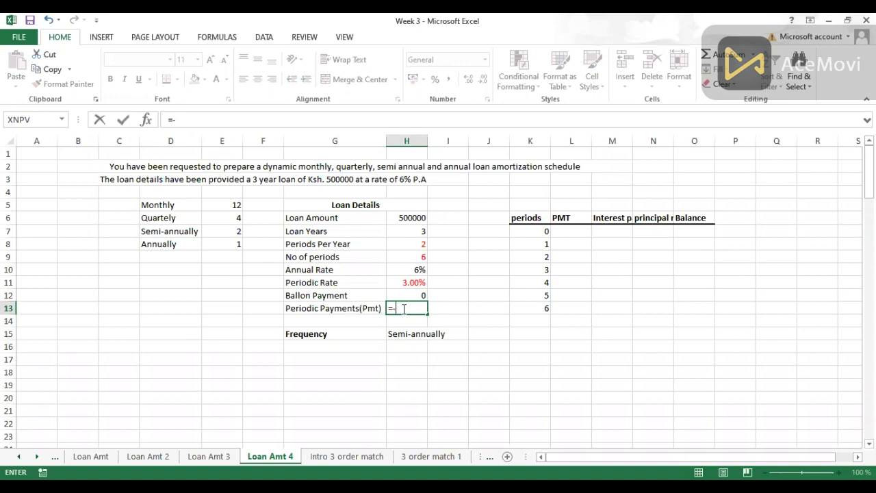
pyautogui.write('PMT(')
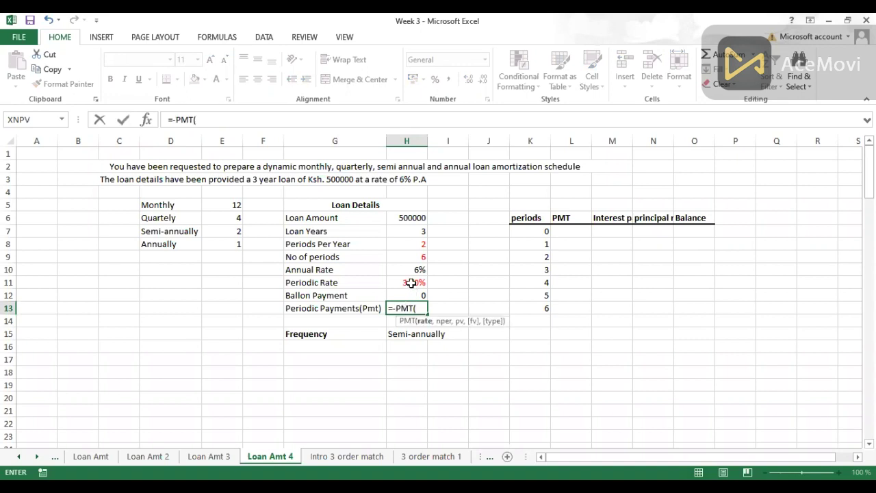
pyautogui.click(411, 283)
pyautogui.write(',')
pyautogui.click(413, 256)
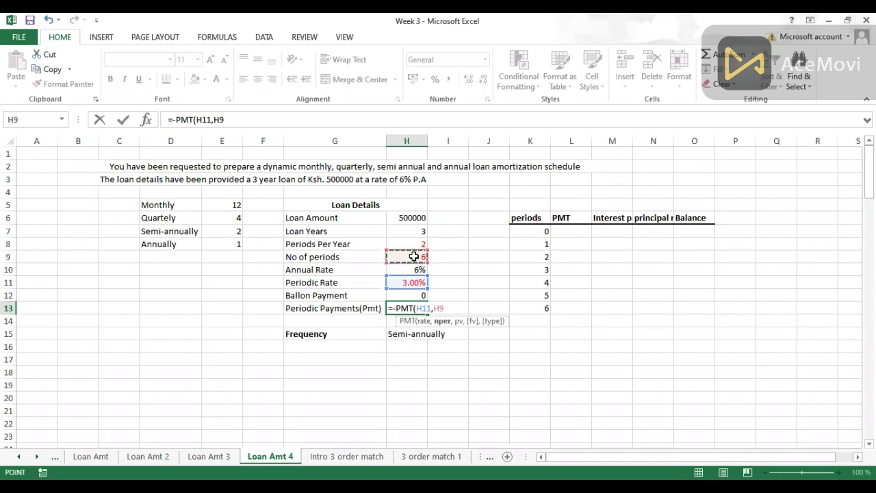
pyautogui.write(',')
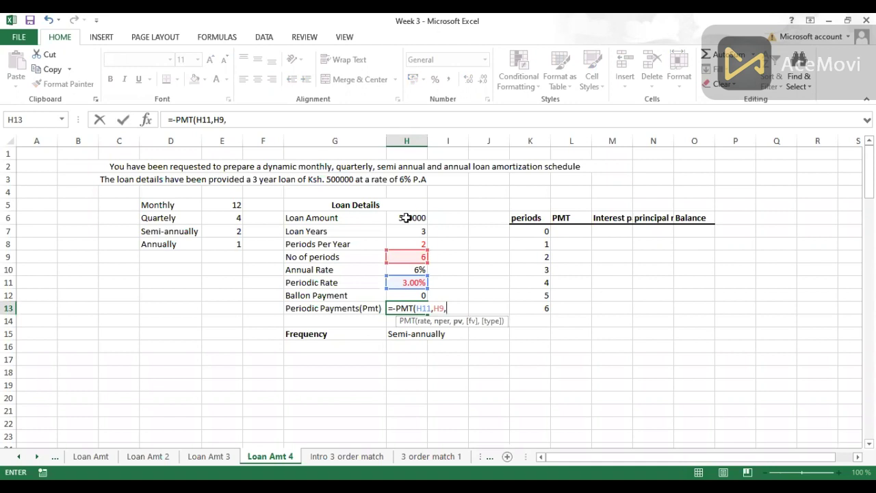
pyautogui.click(406, 218)
pyautogui.write(',')
pyautogui.click(405, 296)
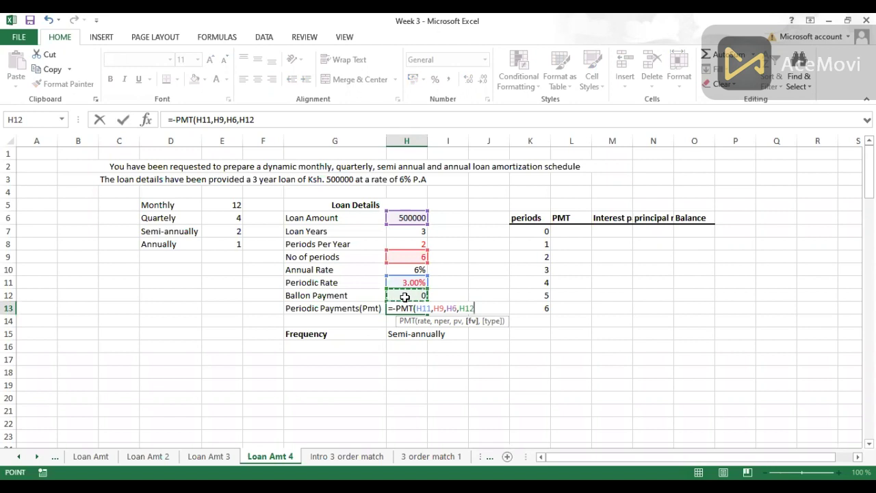
pyautogui.write(',')
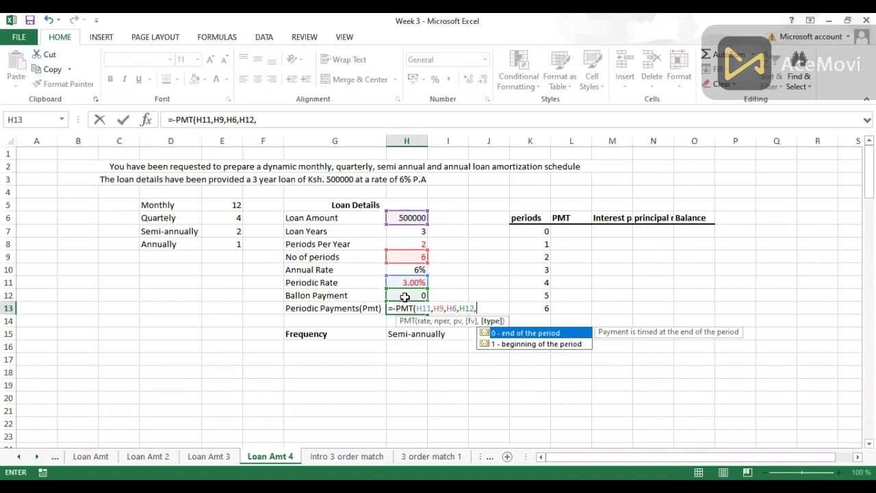
pyautogui.press('BackSpace')
pyautogui.press('BackSpace')
pyautogui.press('BackSpace')
pyautogui.press('BackSpace')
pyautogui.write('0,')
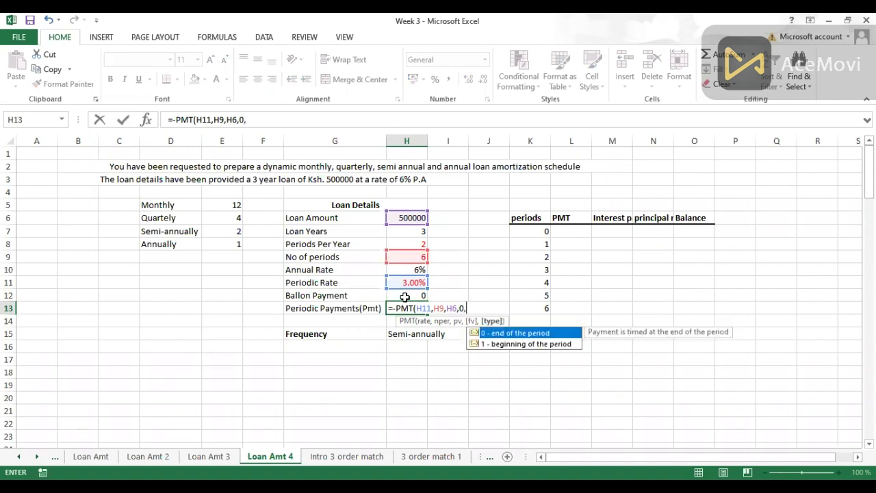
pyautogui.write('0')
pyautogui.hotkey('ctrl', 'Return')
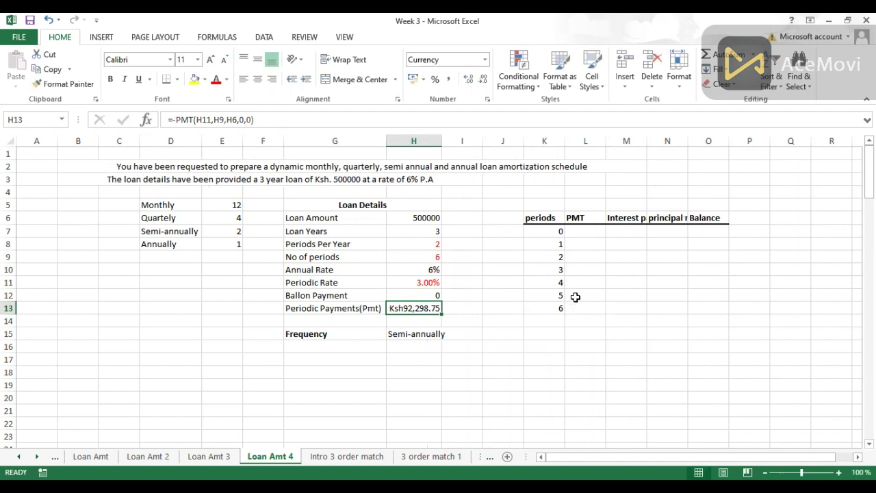
pyautogui.click(586, 244)
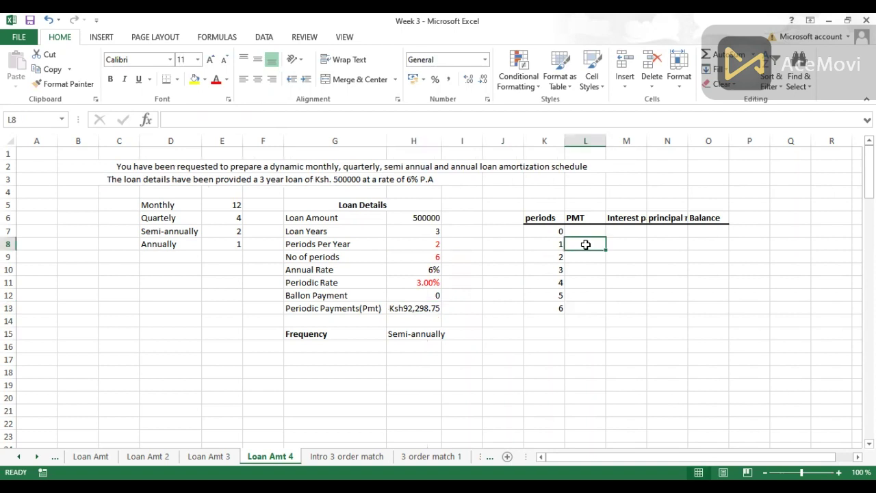
# Enter =IF(K8="","",$H$13) in L8 and fill it down the PMT column.
pyautogui.write('=')
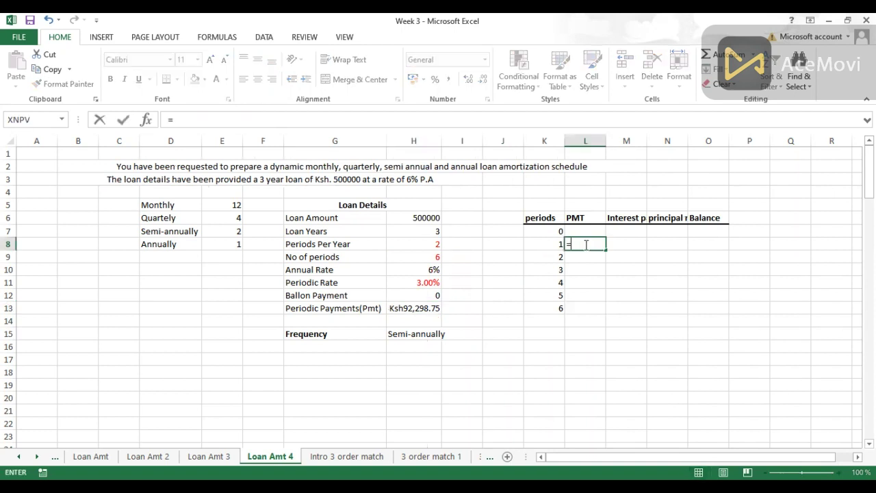
pyautogui.write('if')
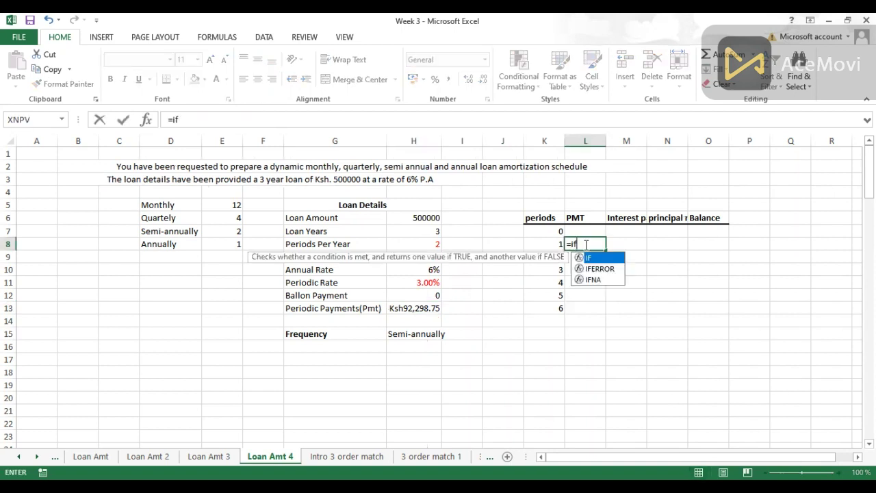
pyautogui.press('Tab')
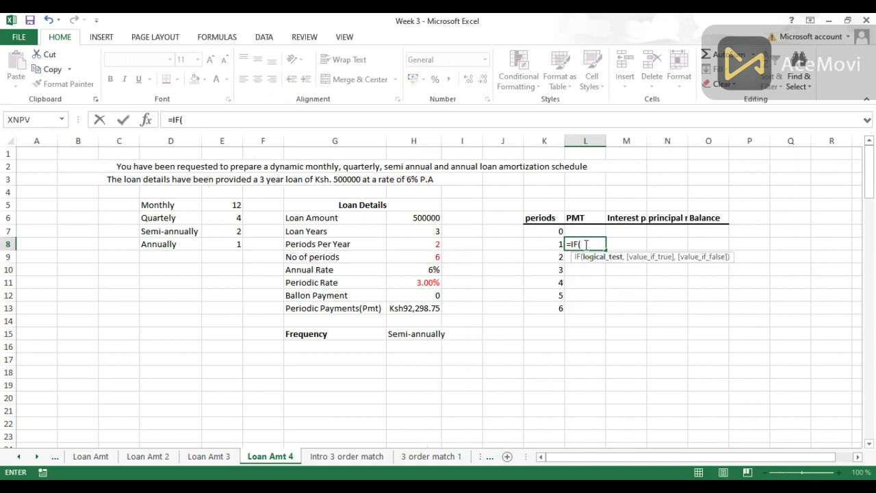
pyautogui.click(550, 244)
pyautogui.write('=')
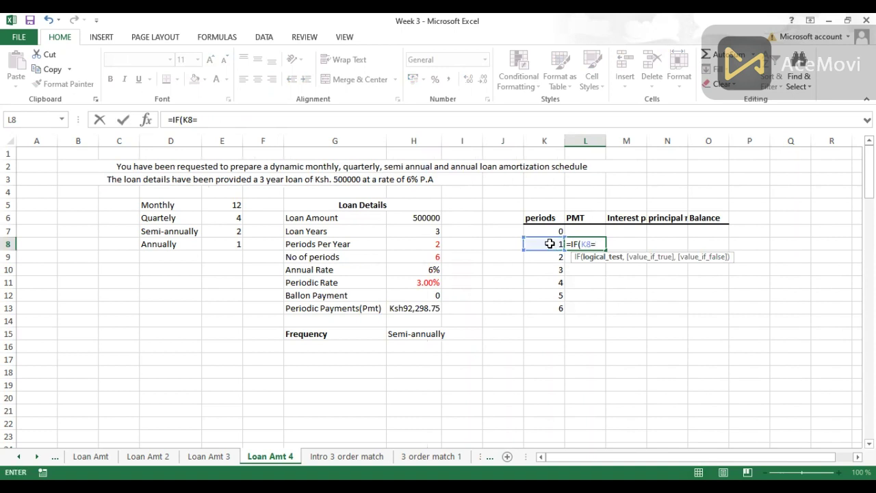
pyautogui.write('""')
pyautogui.write(',')
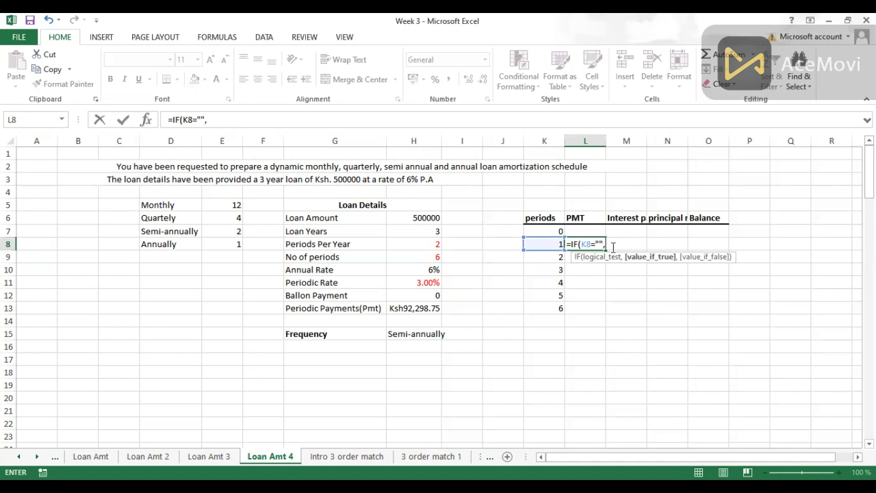
pyautogui.write('"",')
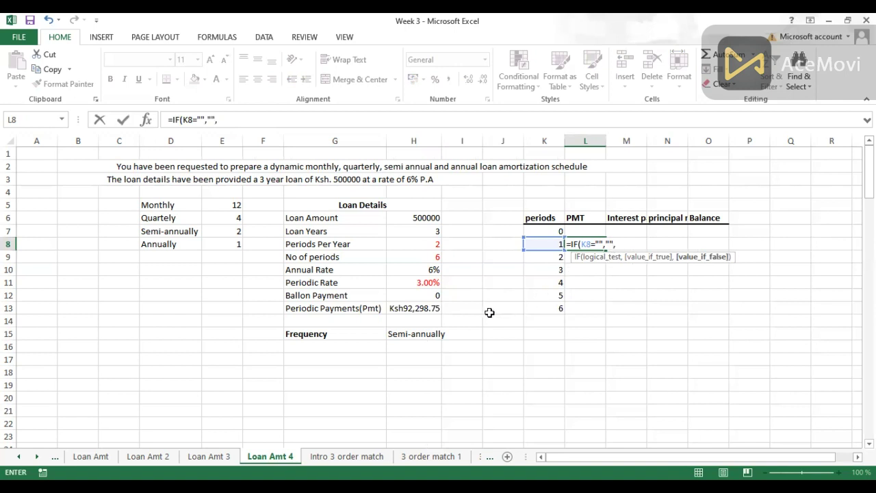
pyautogui.click(415, 308)
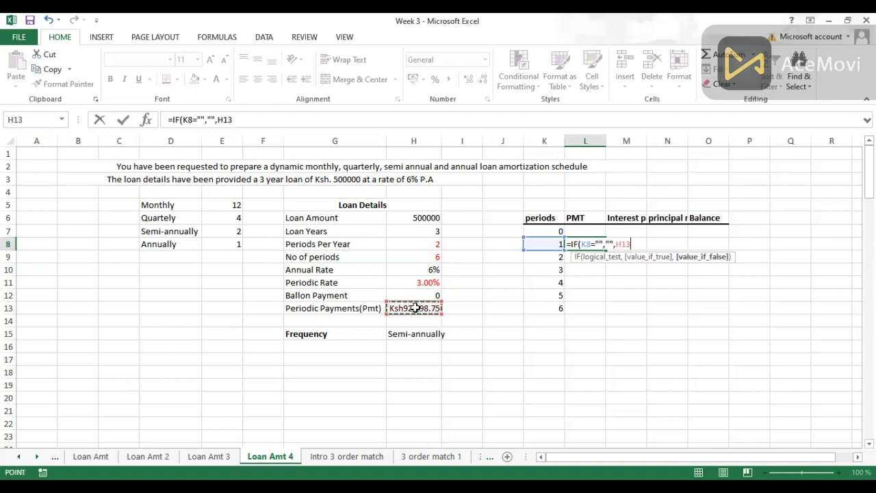
pyautogui.press('F4')
pyautogui.hotkey('ctrl', 'Return')
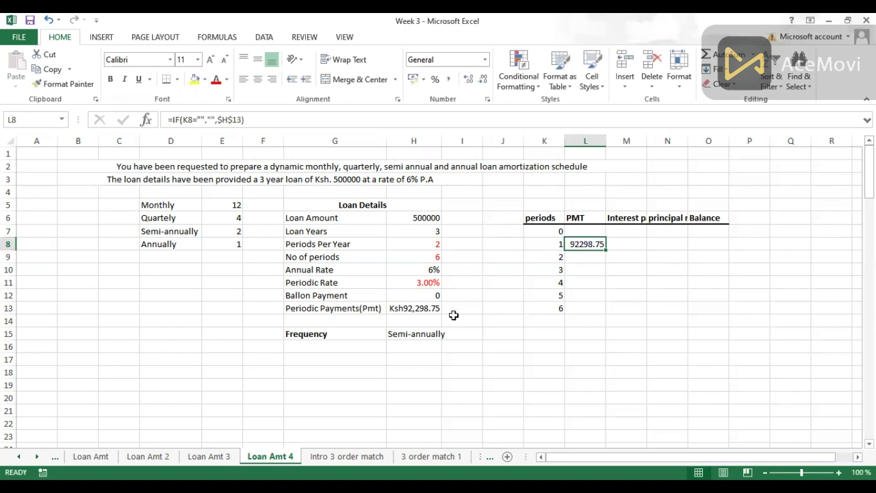
pyautogui.doubleClick(606, 251)
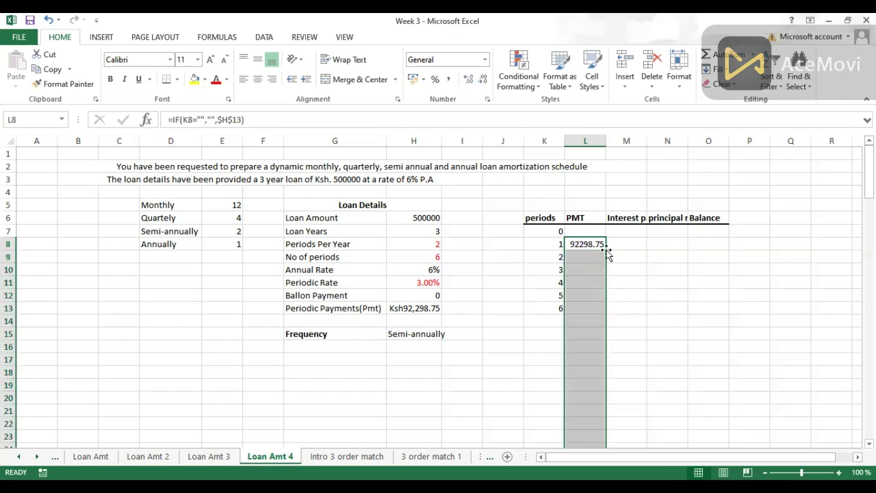
pyautogui.click(505, 369)
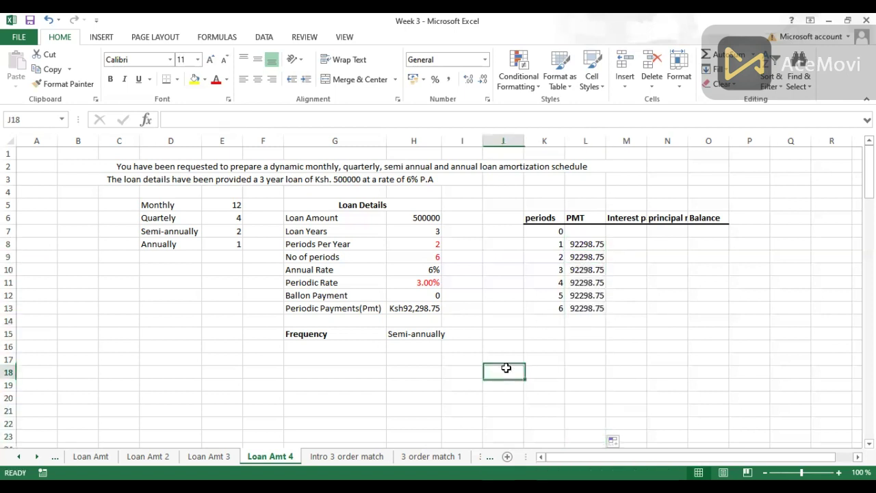
# Set the Frequency to Monthly and scroll through the updated schedule.
pyautogui.click(419, 333)
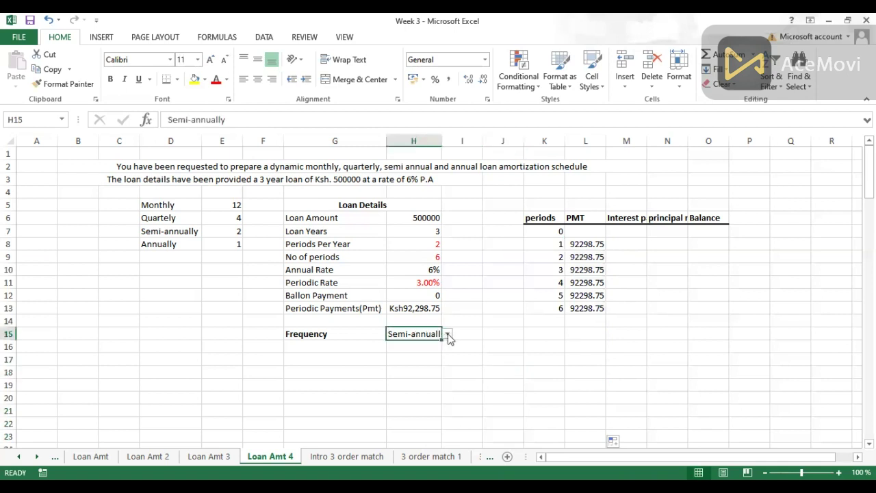
pyautogui.click(448, 333)
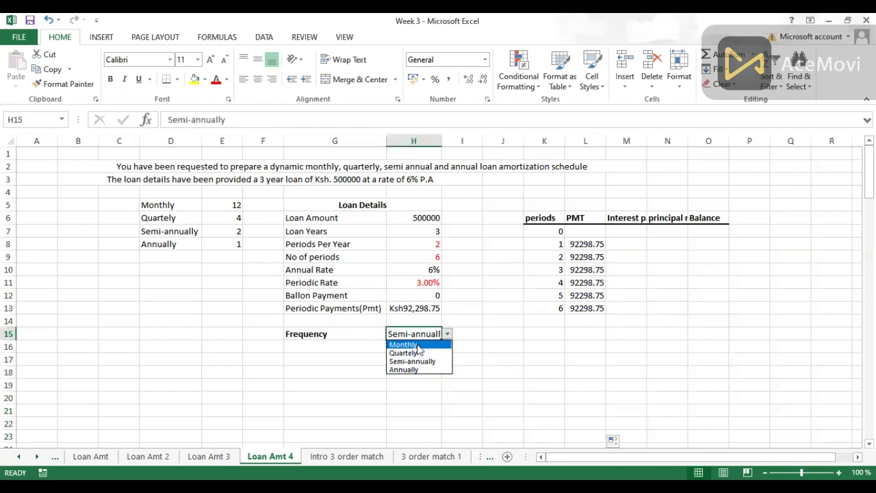
pyautogui.click(417, 346)
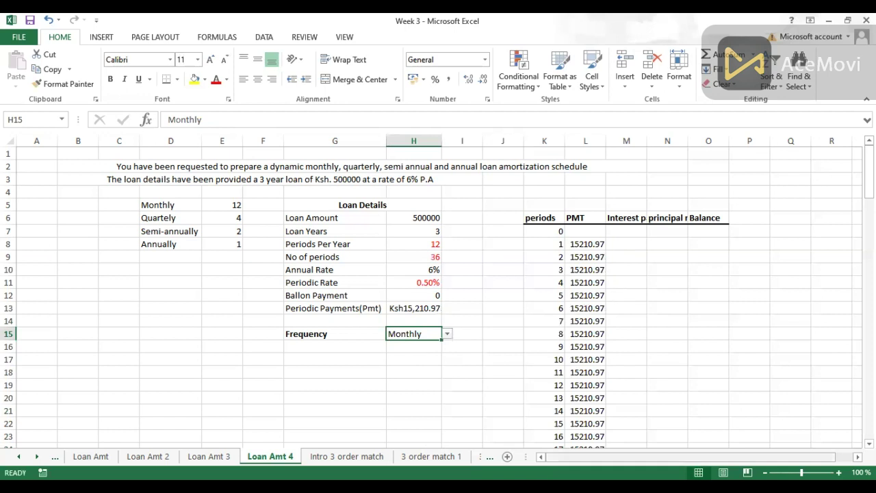
pyautogui.scroll(-4, 438, 297)
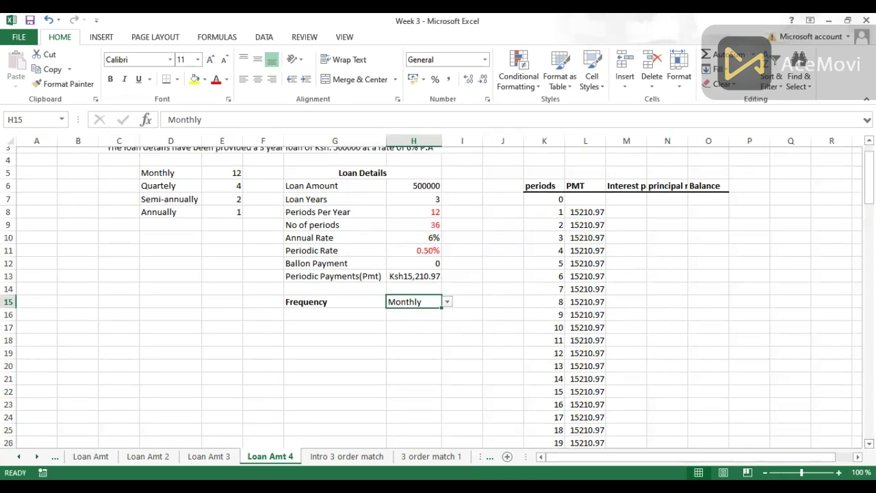
pyautogui.scroll(-4, 698, 404)
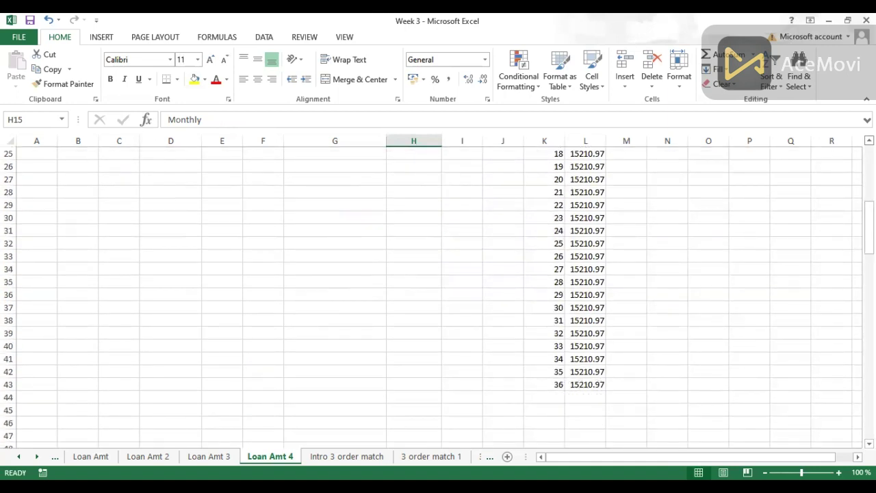
pyautogui.scroll(3, 438, 297)
pyautogui.scroll(3, 497, 256)
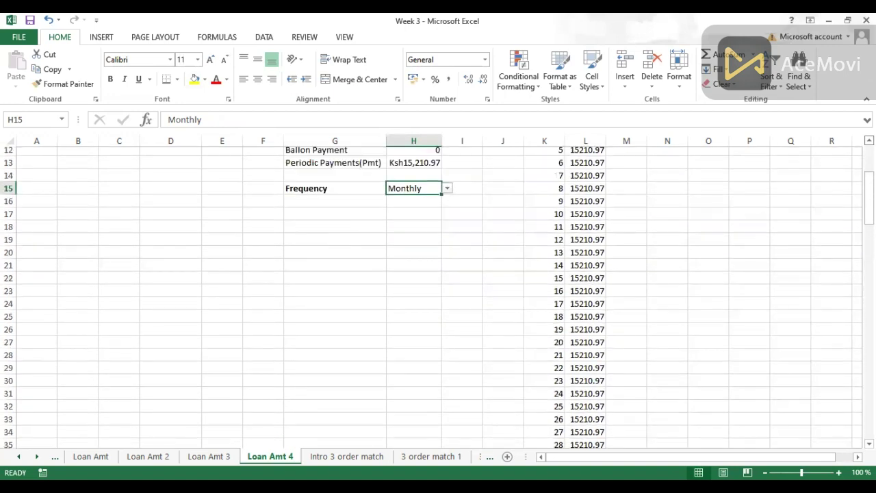
# Change the Frequency to Annually and autofit column H to show Ksh187,054.91.
pyautogui.click(448, 257)
pyautogui.press('Escape')
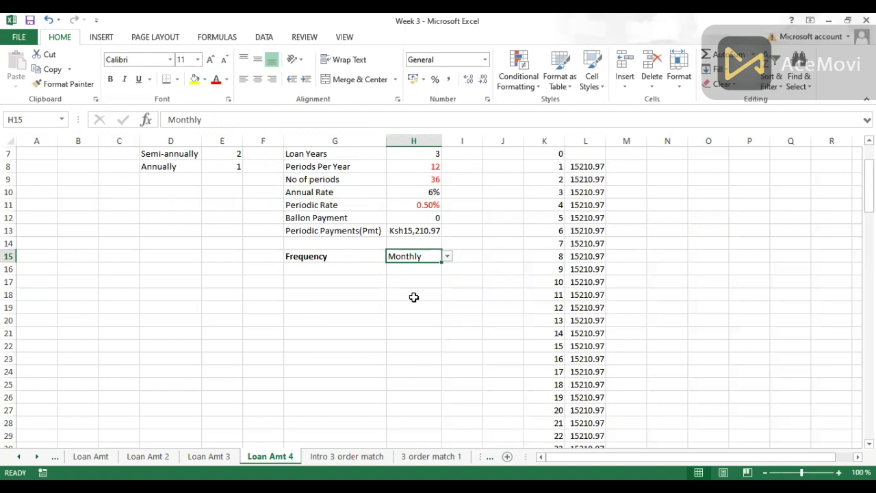
pyautogui.click(448, 256)
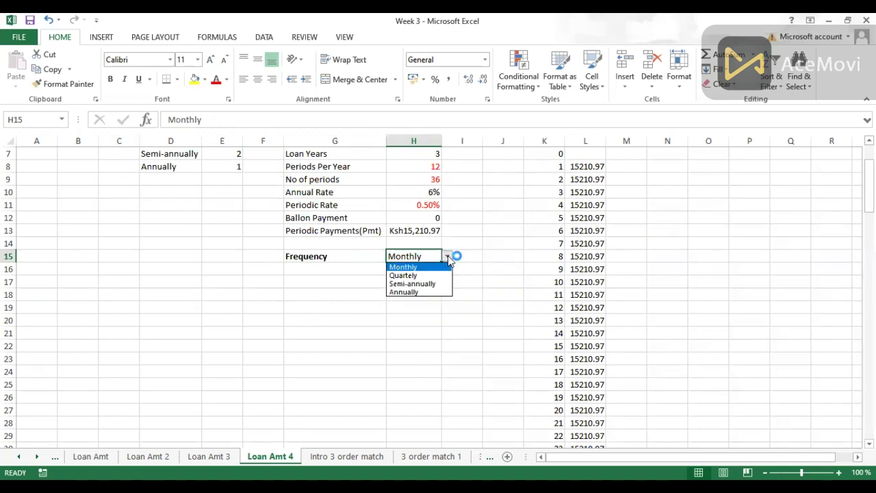
pyautogui.click(409, 291)
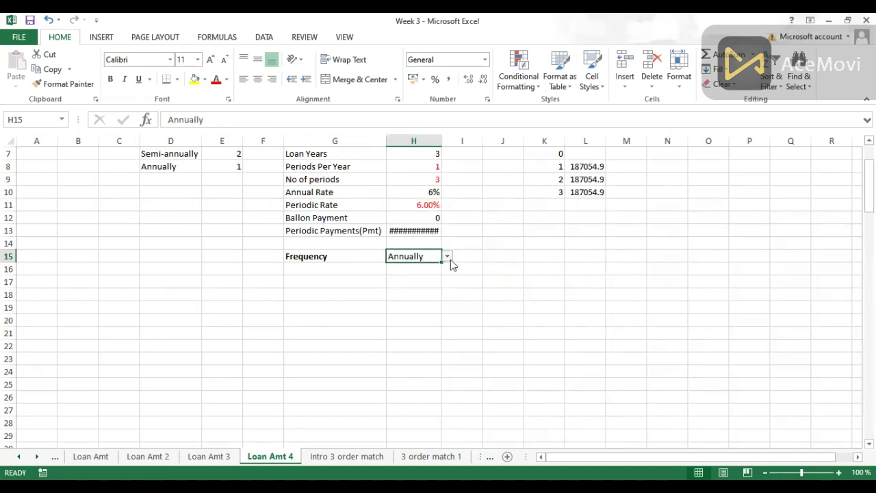
pyautogui.doubleClick(441, 135)
pyautogui.scroll(5, 869, 140)
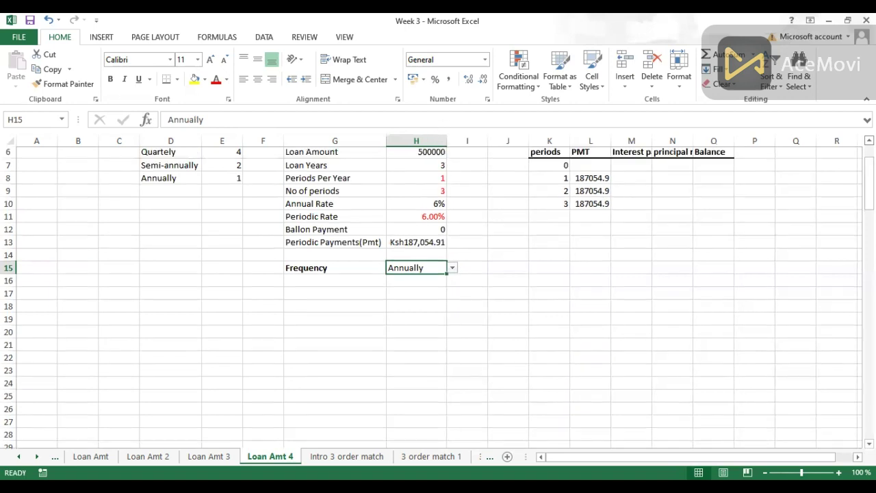
pyautogui.scroll(1, 438, 294)
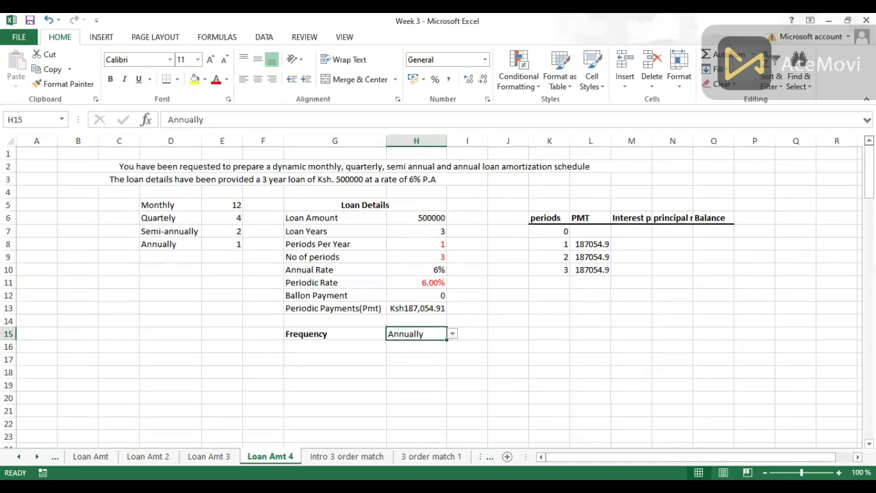
# Enter the interest formula =IF(L8="","",$H$11*O7) in M8.
pyautogui.click(628, 247)
pyautogui.write('=')
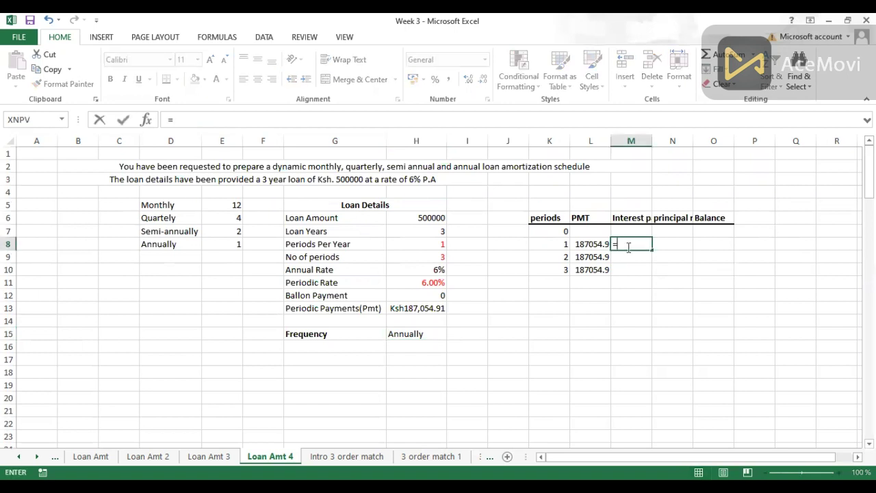
pyautogui.write('IF(')
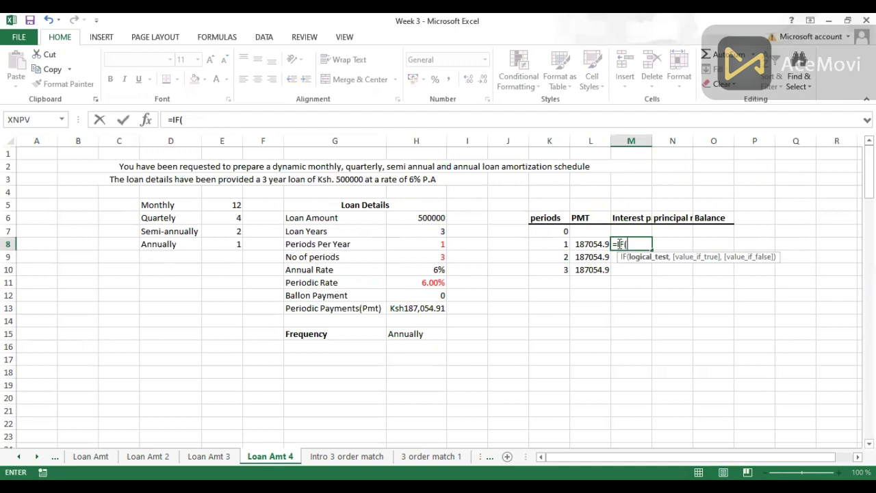
pyautogui.click(590, 244)
pyautogui.write('=""')
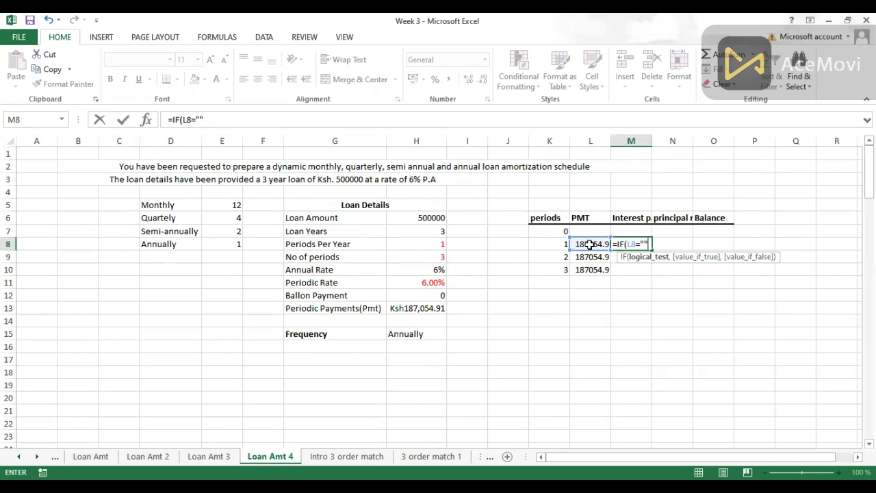
pyautogui.write(',')
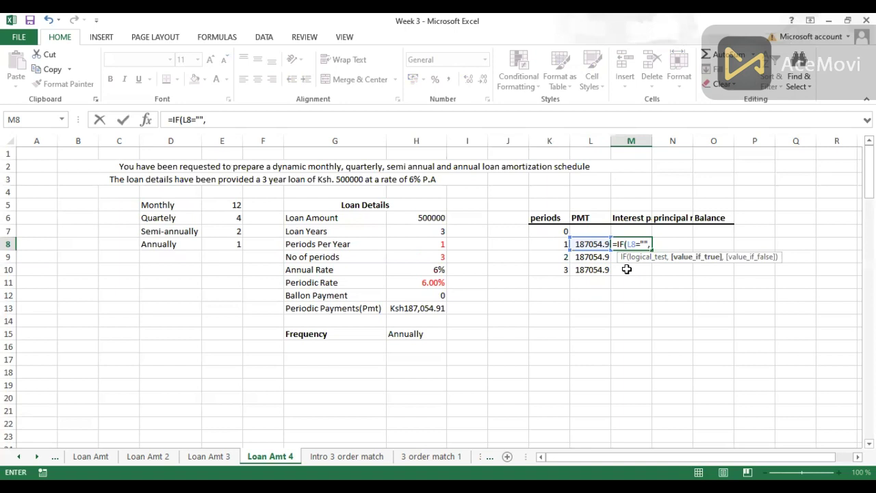
pyautogui.write('2')
pyautogui.press('BackSpace')
pyautogui.write('"",')
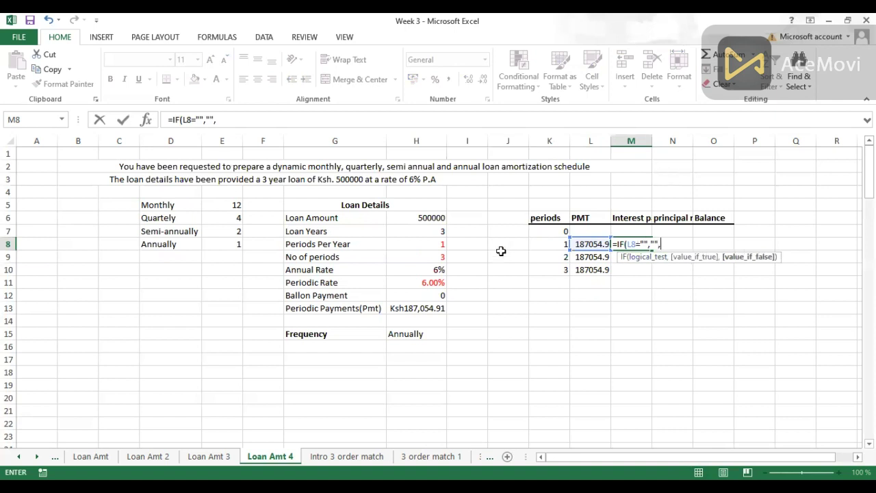
pyautogui.click(425, 281)
pyautogui.press('F4')
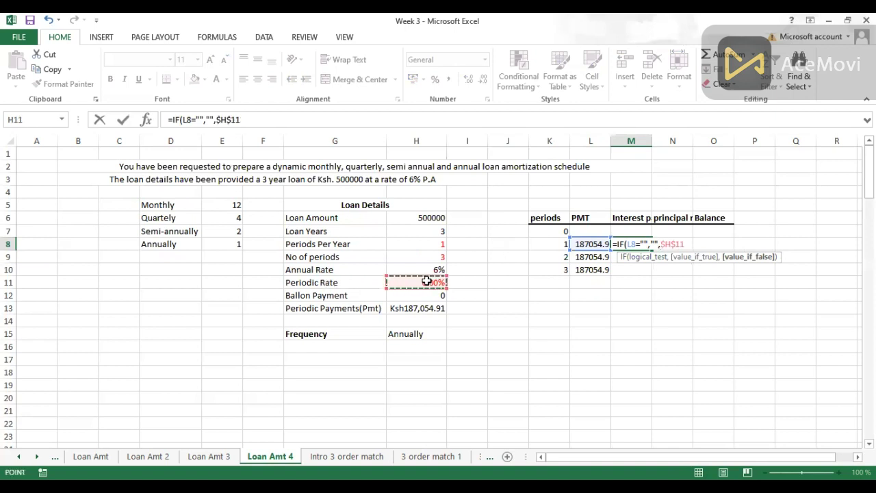
pyautogui.write('*')
pyautogui.click(714, 229)
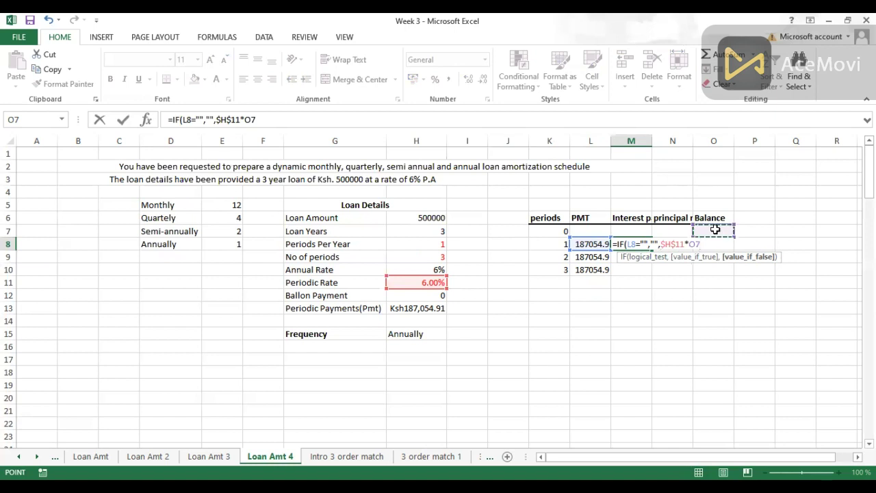
pyautogui.hotkey('ctrl', 'Return')
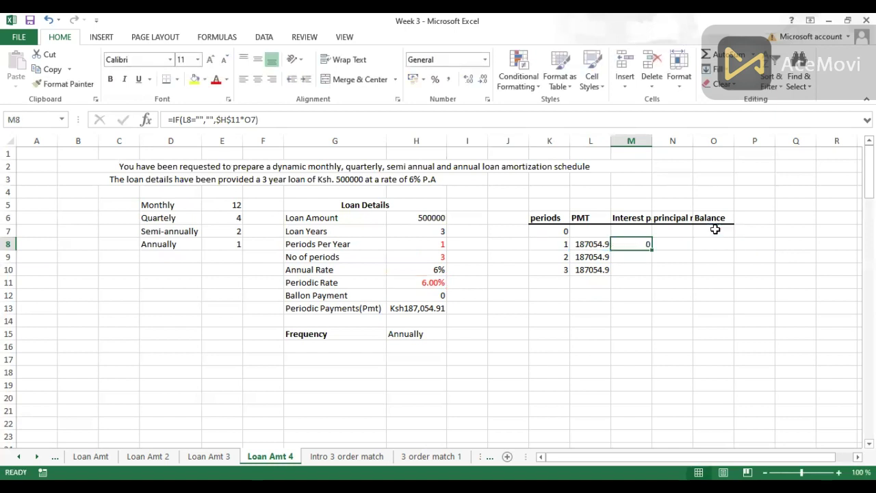
# Link opening balance O7 to the loan amount H6 and fill M8's formula down column M.
pyautogui.click(714, 231)
pyautogui.write('=')
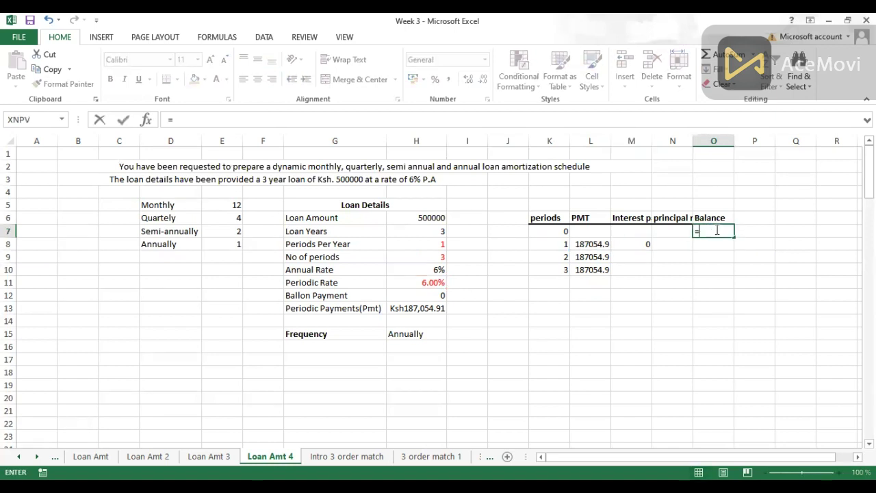
pyautogui.click(425, 217)
pyautogui.hotkey('ctrl', 'Return')
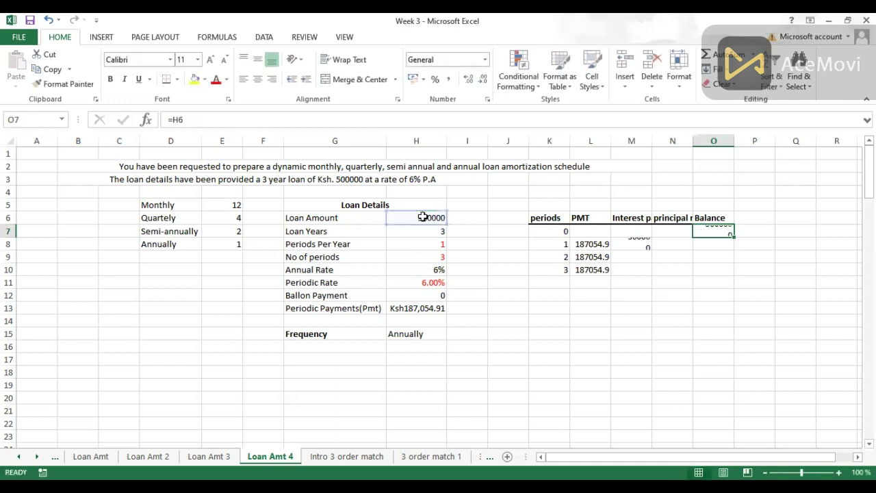
pyautogui.click(634, 243)
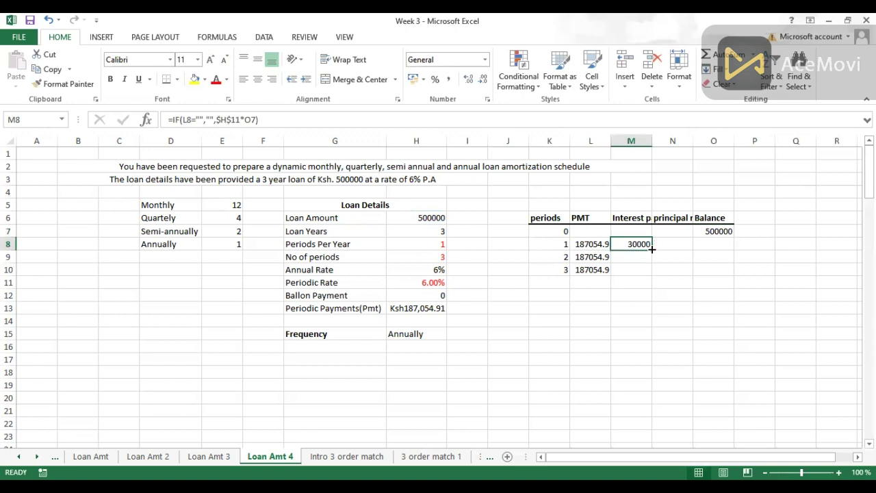
pyautogui.doubleClick(652, 249)
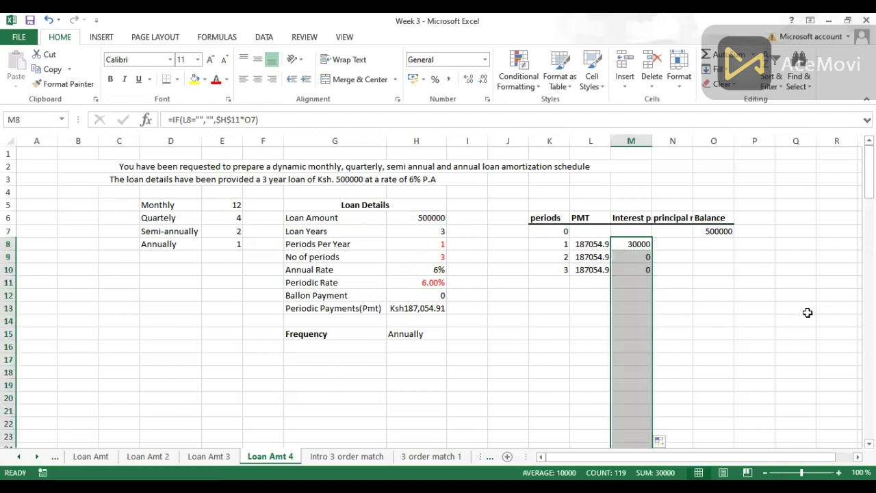
pyautogui.click(541, 310)
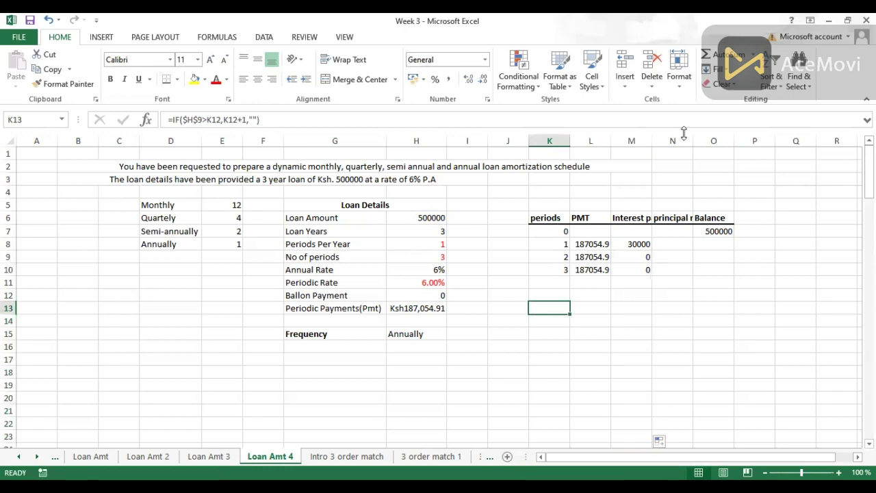
# Autofit column N, enter =L8-M8 in N8, and reduce its display to two decimals.
pyautogui.doubleClick(690, 138)
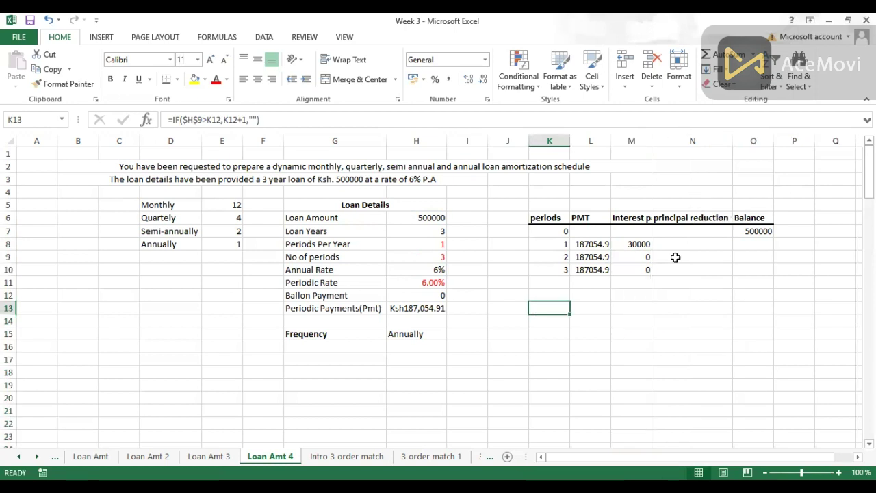
pyautogui.doubleClick(676, 245)
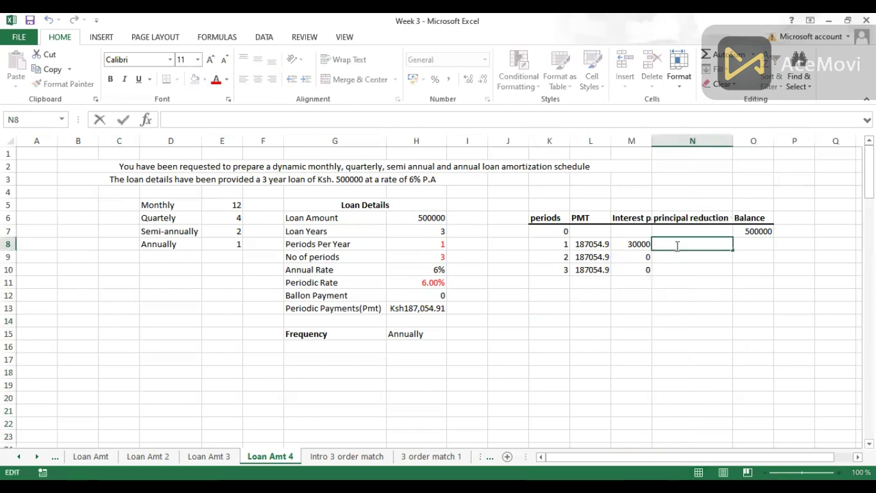
pyautogui.write('=')
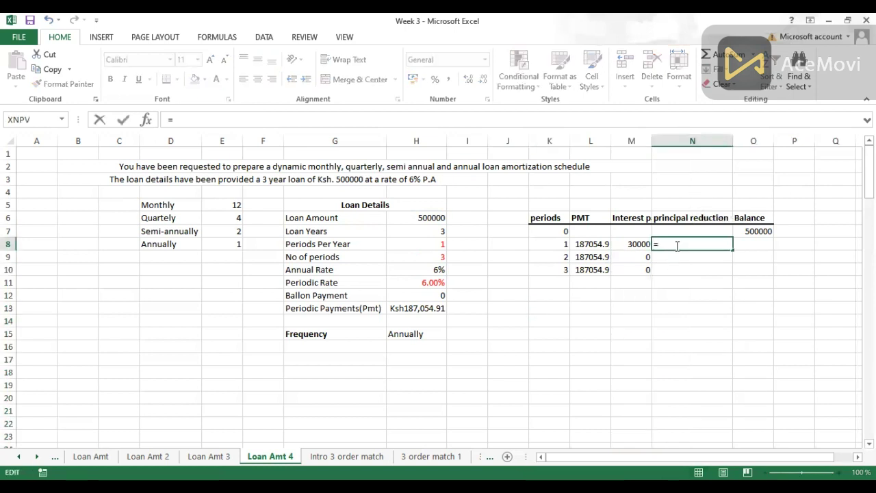
pyautogui.click(592, 243)
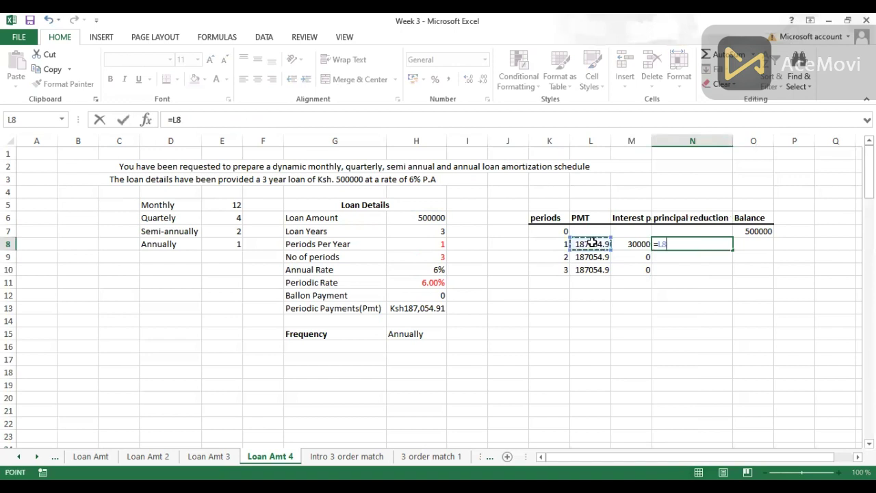
pyautogui.write('-')
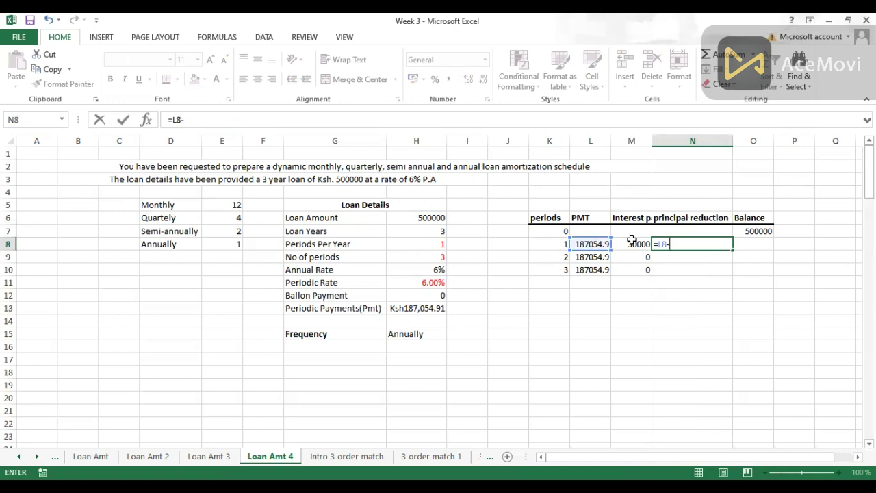
pyautogui.click(632, 243)
pyautogui.hotkey('ctrl', 'Return')
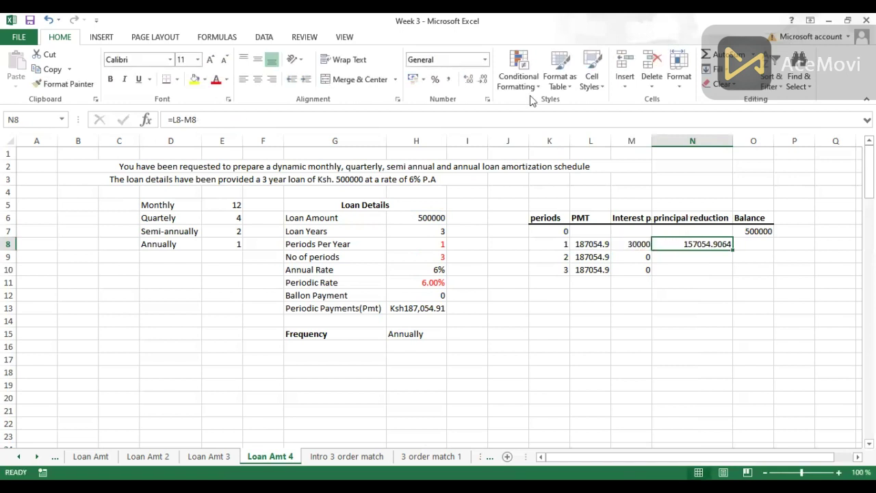
pyautogui.click(482, 80)
pyautogui.click(482, 80)
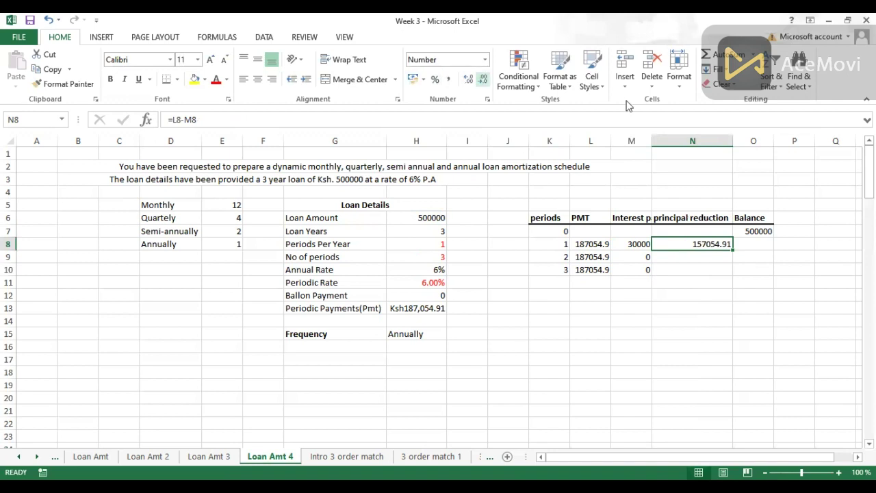
# Abandon the O8 balance formula and clear N8's contents.
pyautogui.click(753, 242)
pyautogui.write('=')
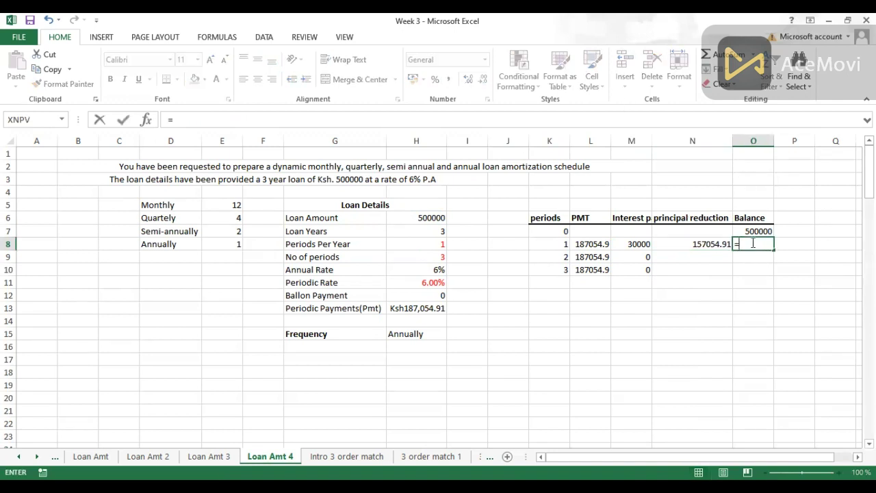
pyautogui.click(705, 243)
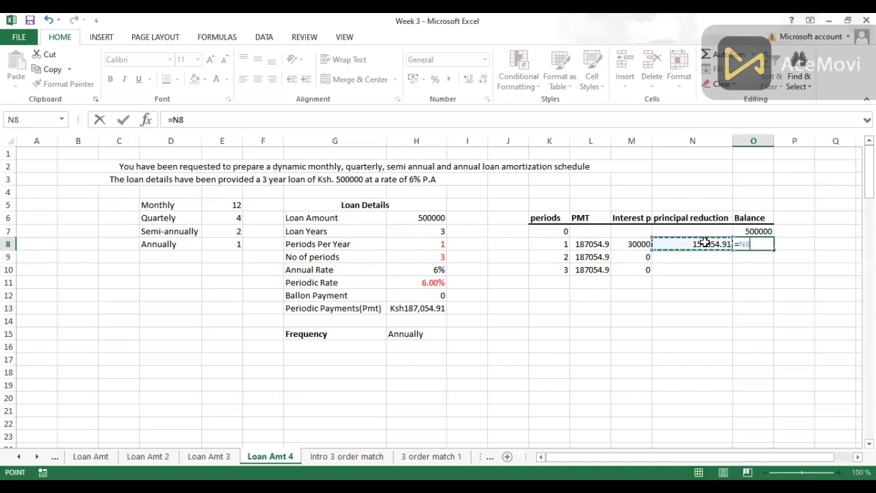
pyautogui.press('BackSpace')
pyautogui.press('BackSpace')
pyautogui.press('BackSpace')
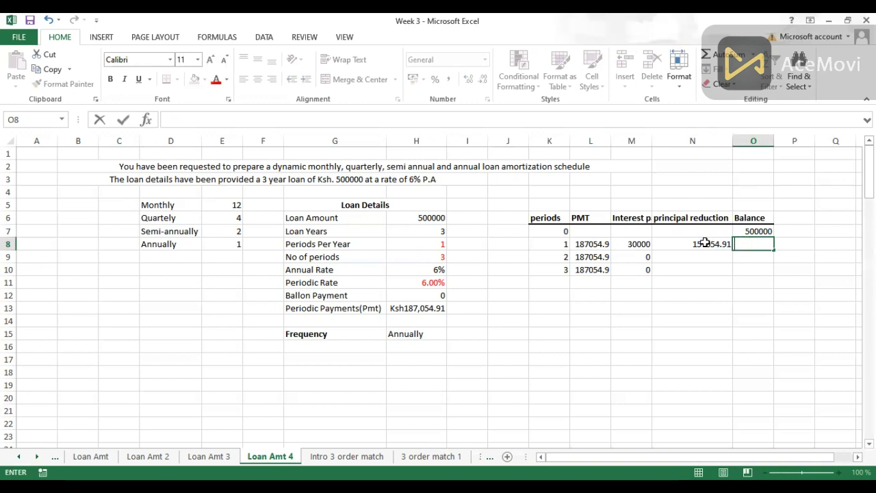
pyautogui.click(674, 243)
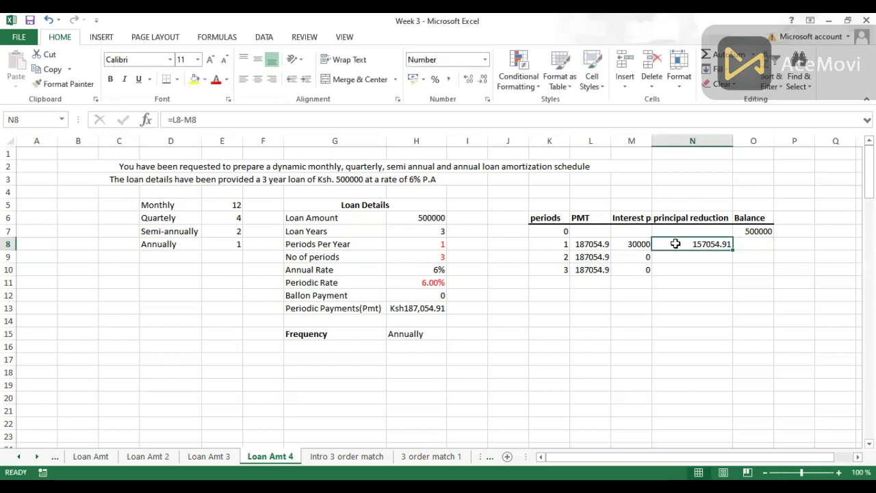
pyautogui.press('BackSpace')
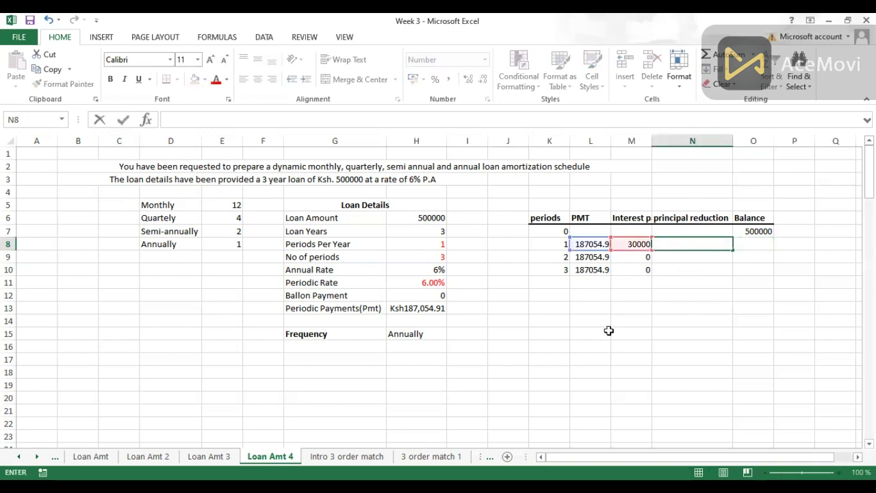
# Enter =IF(M8="","",L8-M8) in N8 as the principal reduction formula.
pyautogui.click(586, 310)
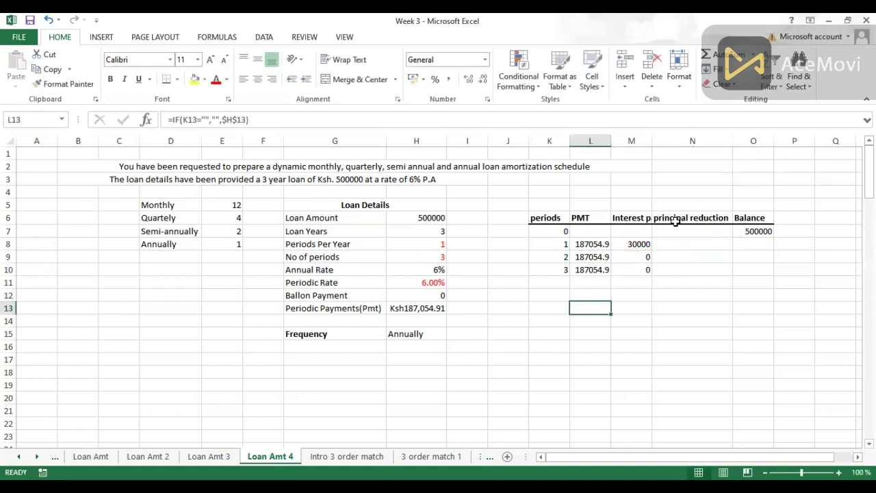
pyautogui.click(668, 243)
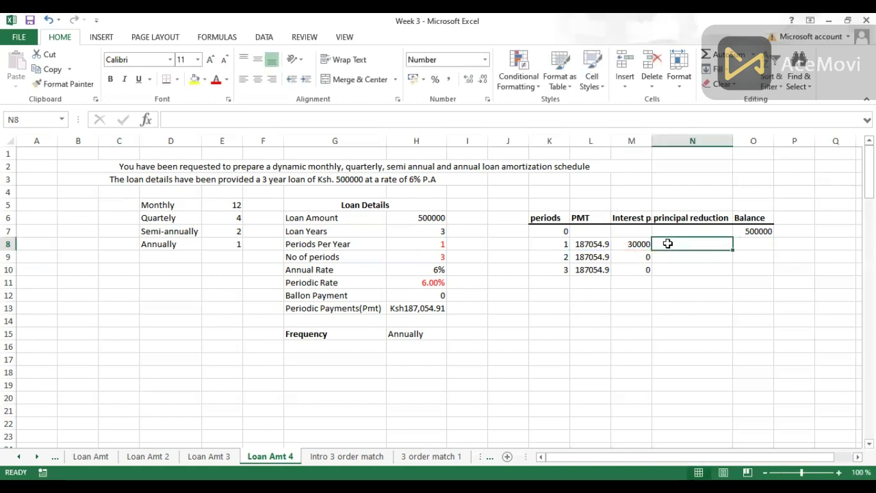
pyautogui.write('=')
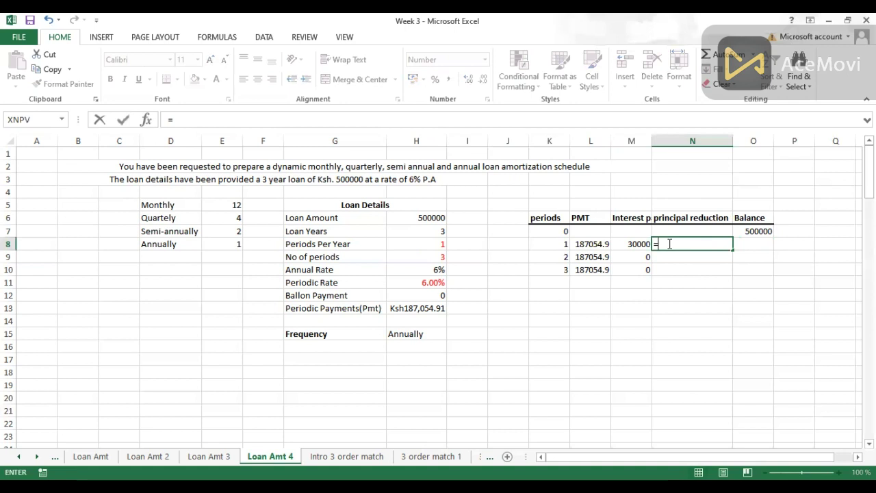
pyautogui.write('IF(')
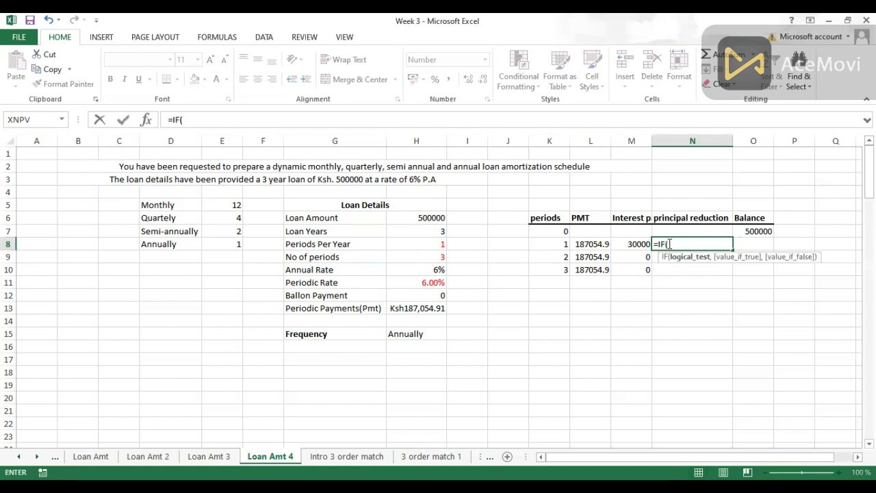
pyautogui.click(636, 244)
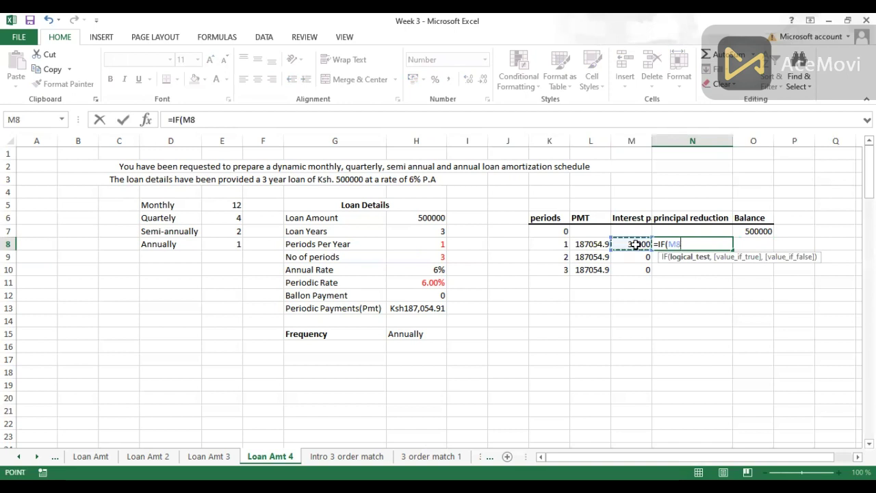
pyautogui.write('="",')
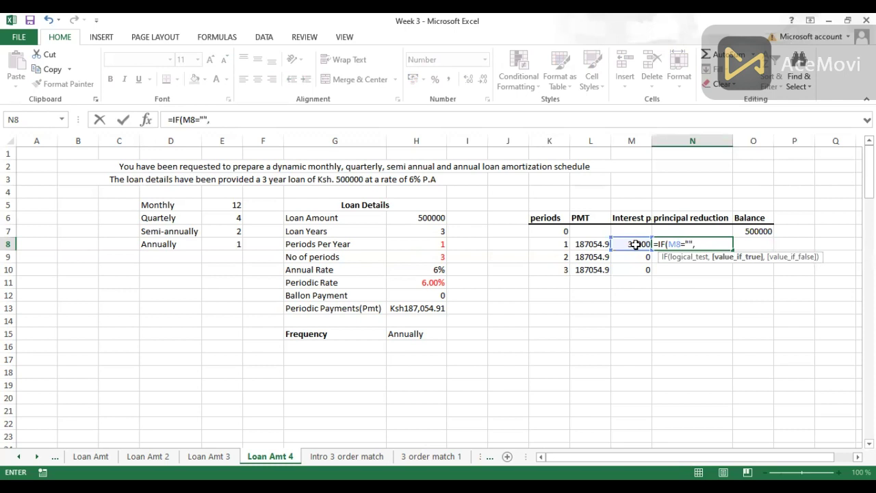
pyautogui.write('"",')
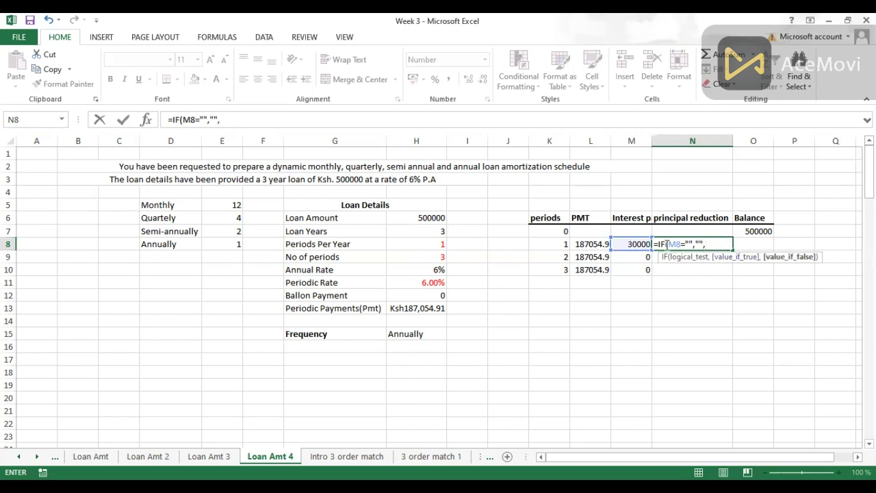
pyautogui.click(591, 245)
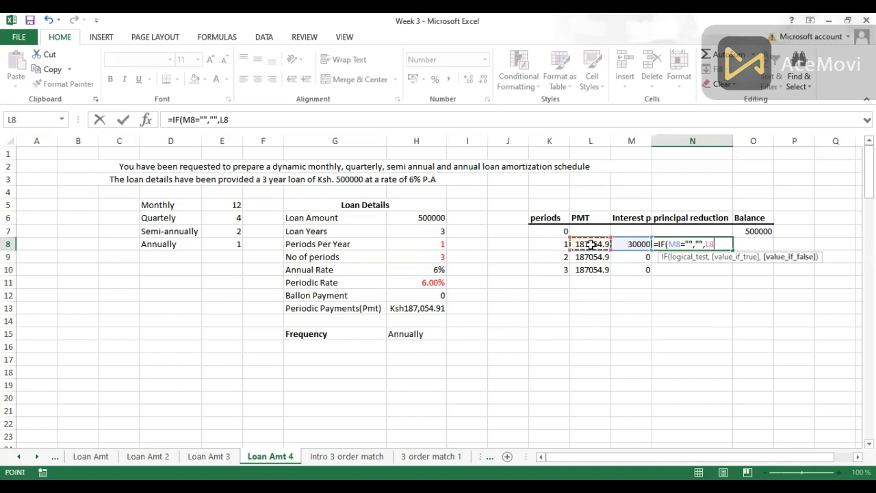
pyautogui.write('-')
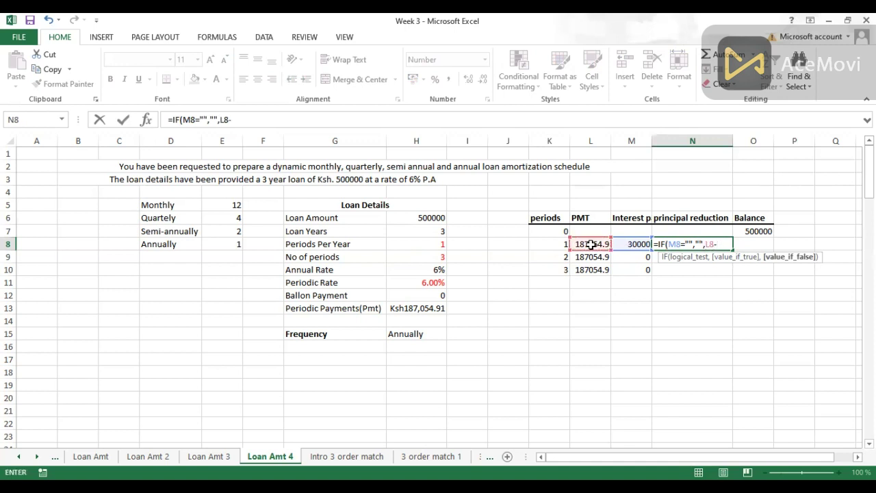
pyautogui.click(635, 244)
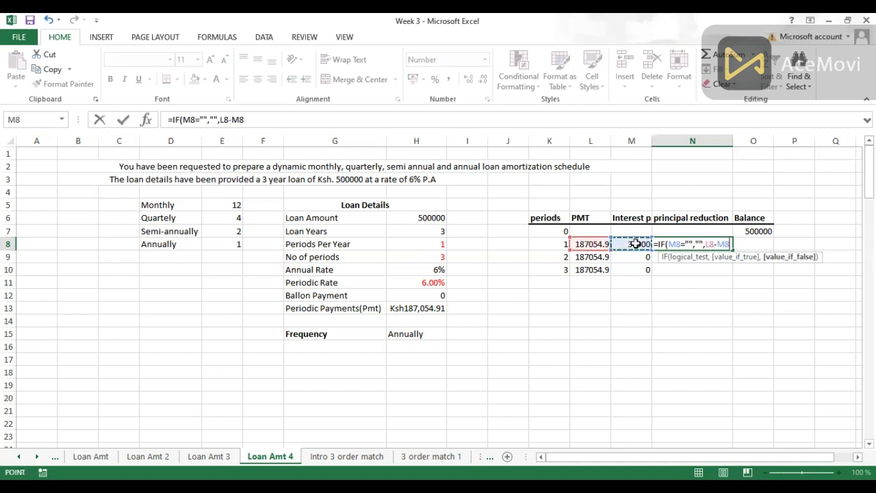
pyautogui.hotkey('ctrl', 'Return')
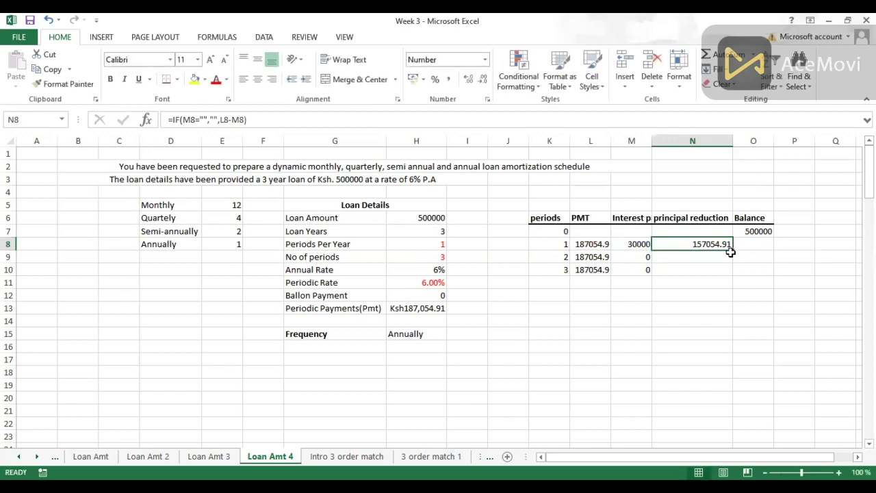
# Fill the principal formula down column N and start the balance IF formula in O8.
pyautogui.doubleClick(733, 248)
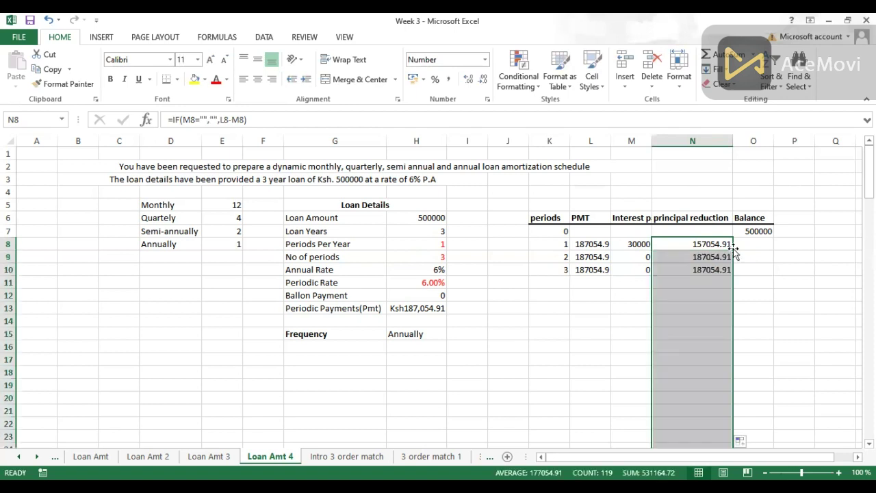
pyautogui.click(757, 295)
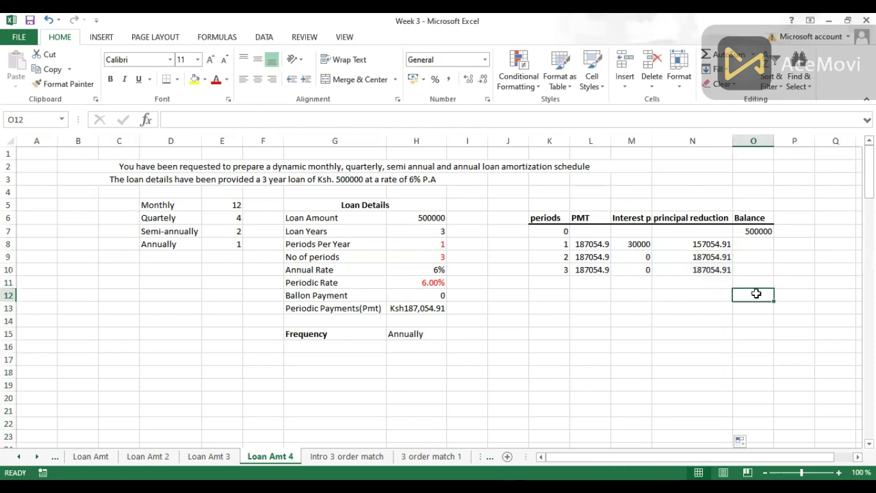
pyautogui.click(746, 243)
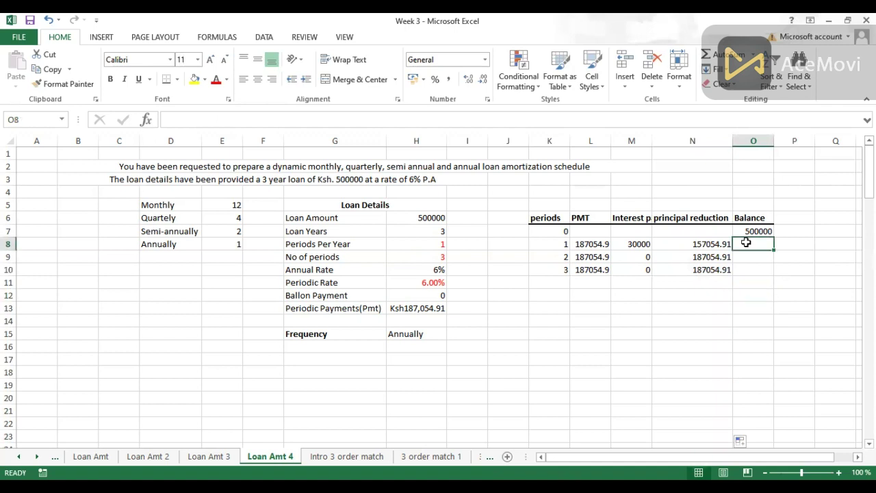
pyautogui.write('=')
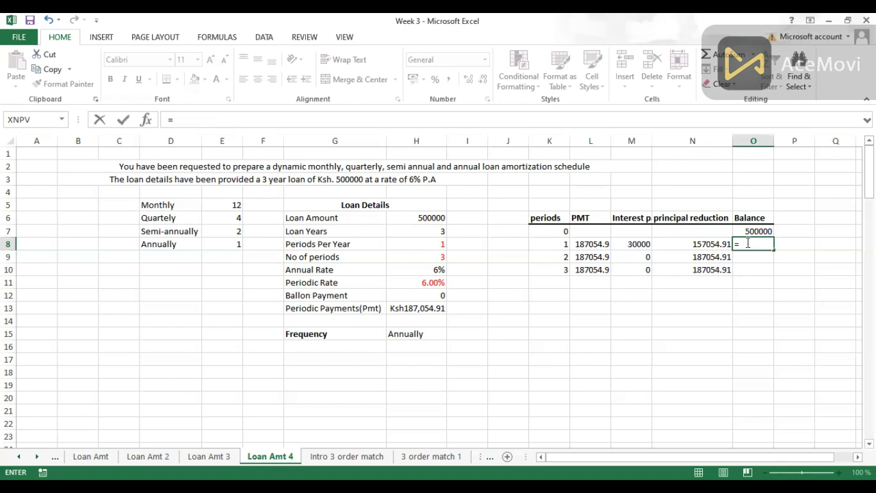
pyautogui.write('IF(')
# Complete O8 as =IF(N8="","",O7-N8) and fill it down the Balance column.
pyautogui.click(695, 244)
pyautogui.write('="",')
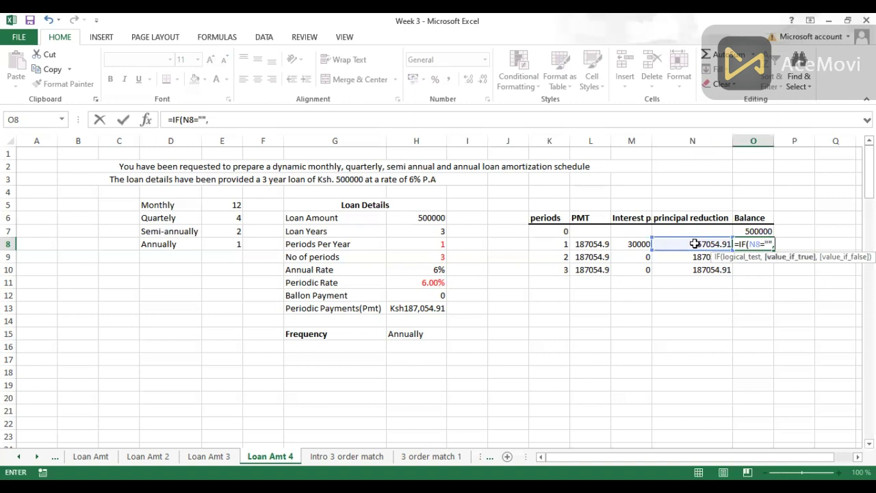
pyautogui.write('"",')
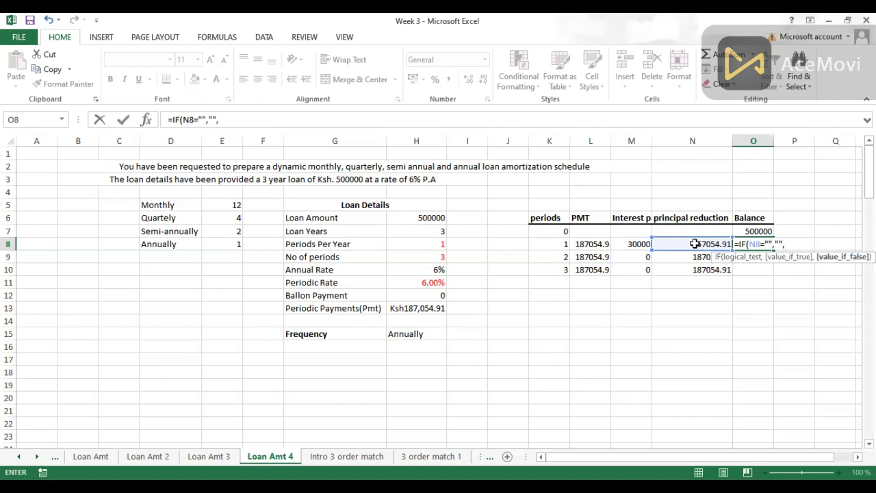
pyautogui.click(755, 231)
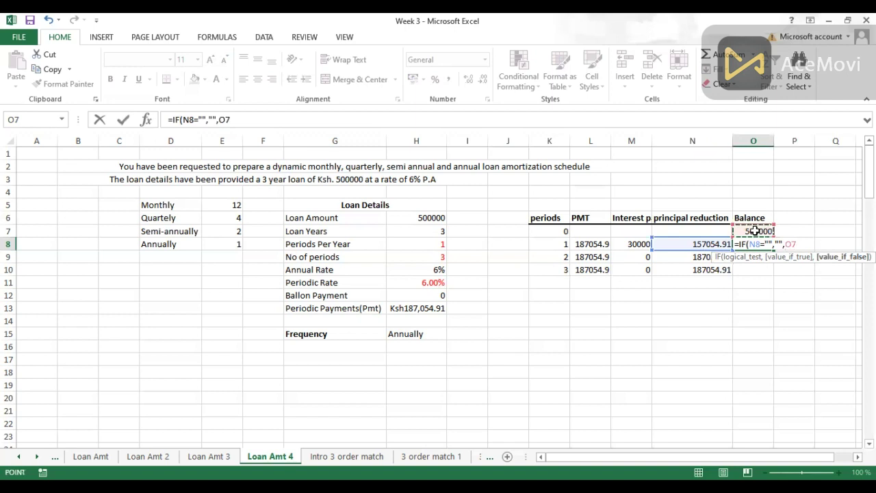
pyautogui.write('-')
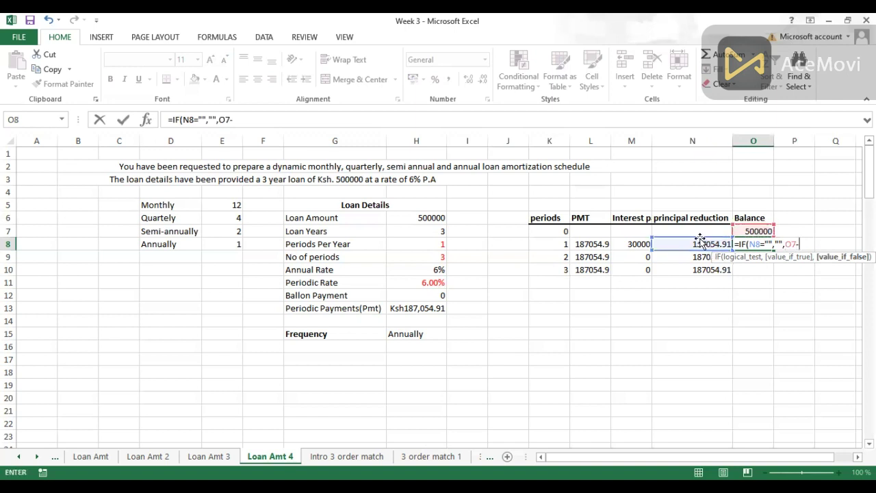
pyautogui.click(700, 241)
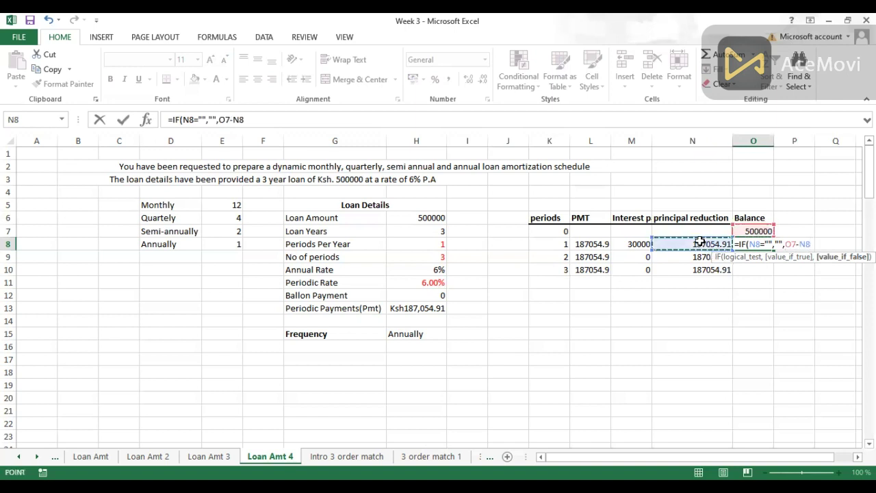
pyautogui.hotkey('ctrl', 'Return')
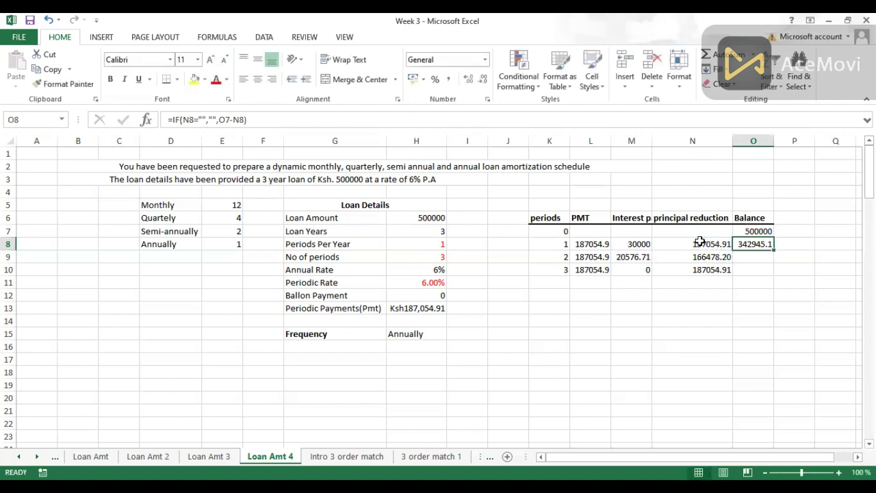
pyautogui.doubleClick(773, 250)
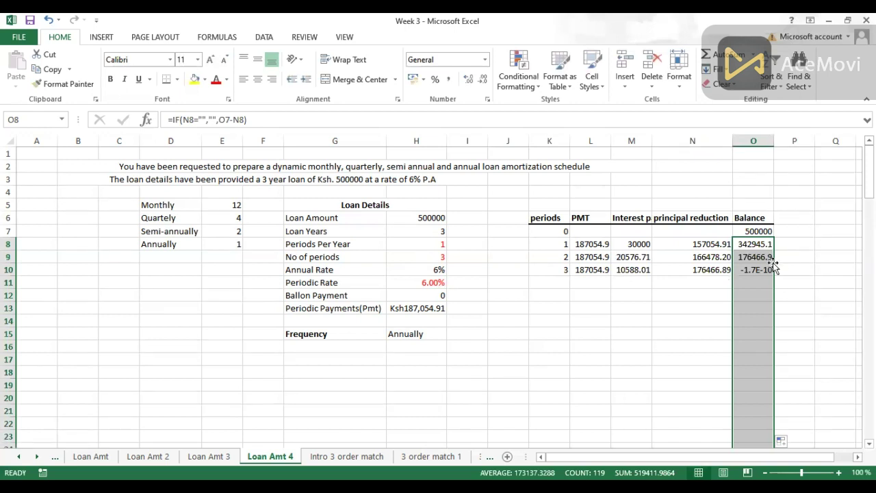
pyautogui.click(593, 308)
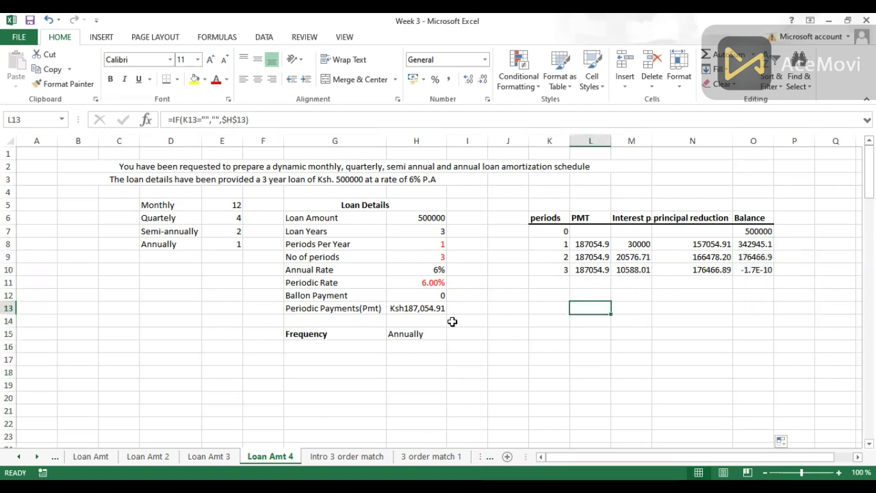
pyautogui.click(429, 332)
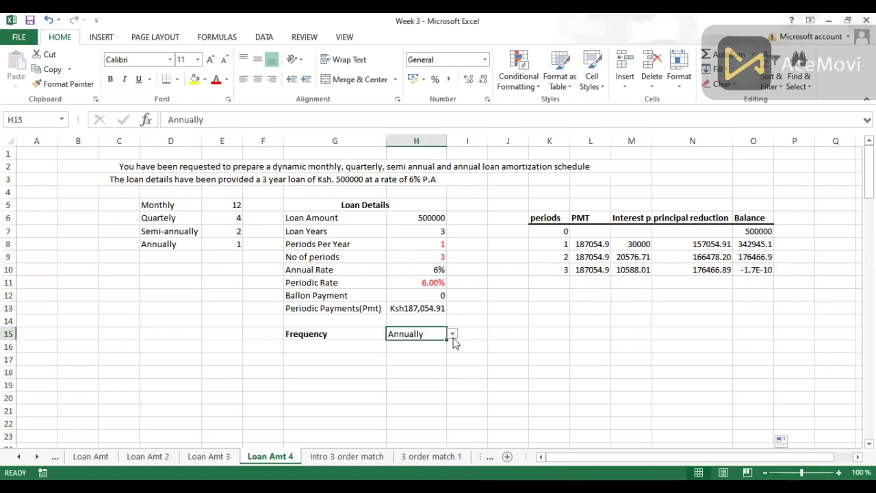
pyautogui.click(452, 334)
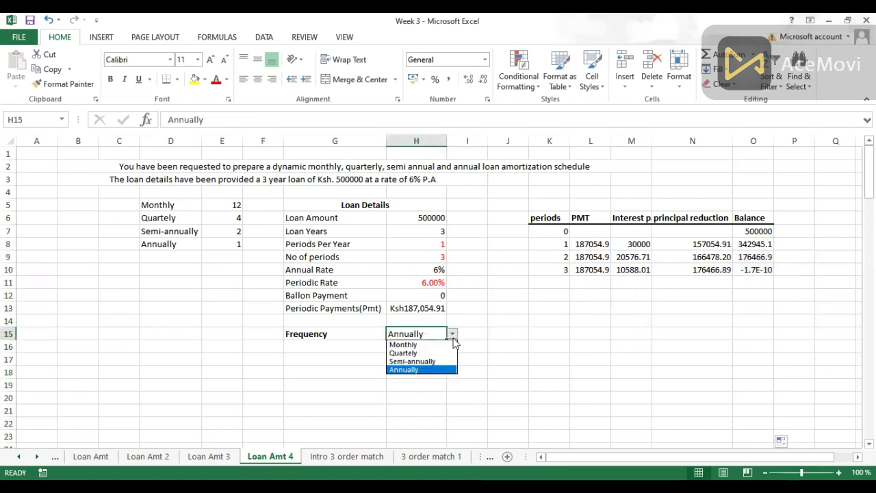
pyautogui.click(419, 345)
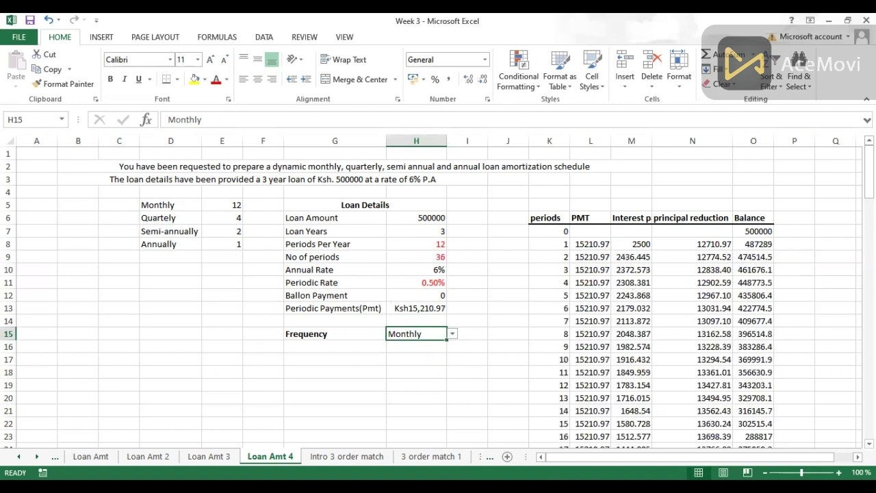
pyautogui.scroll(-4, 438, 294)
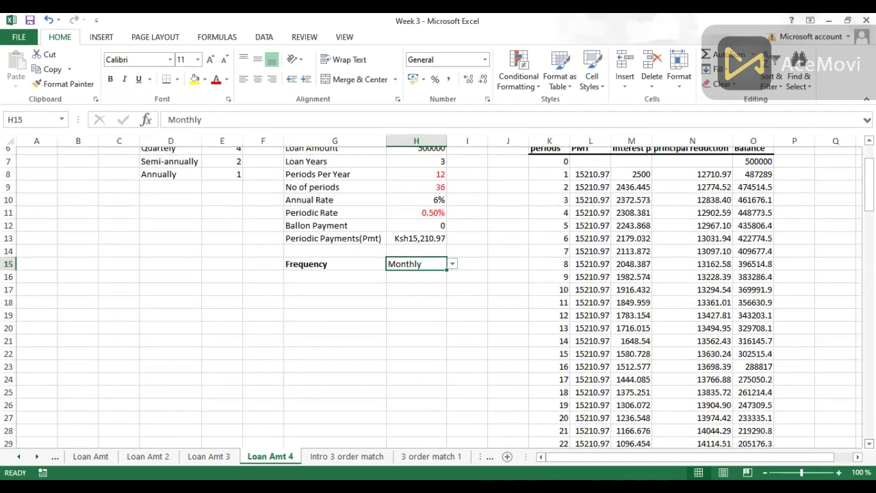
pyautogui.scroll(-4, 438, 294)
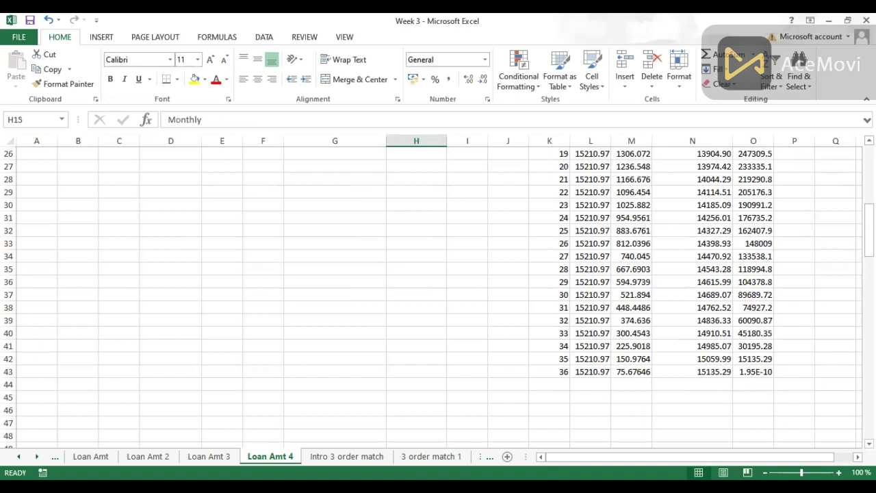
pyautogui.scroll(3, 438, 294)
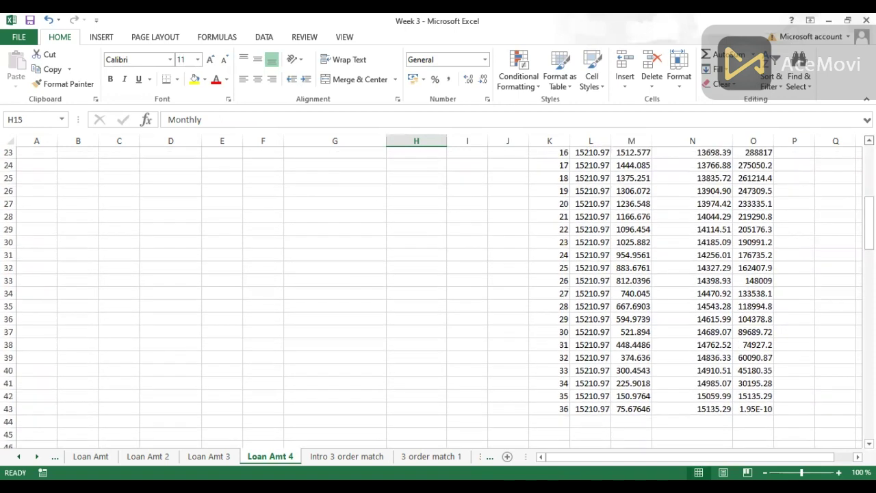
pyautogui.scroll(5, 438, 294)
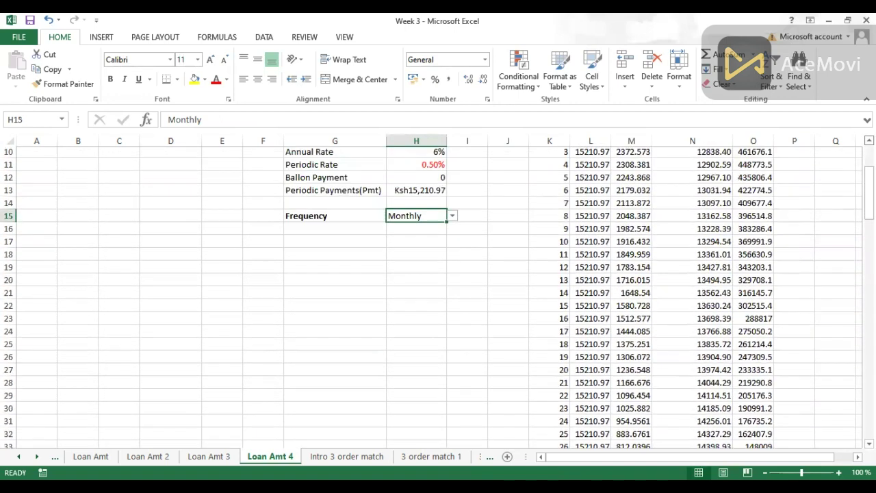
pyautogui.scroll(1, 438, 294)
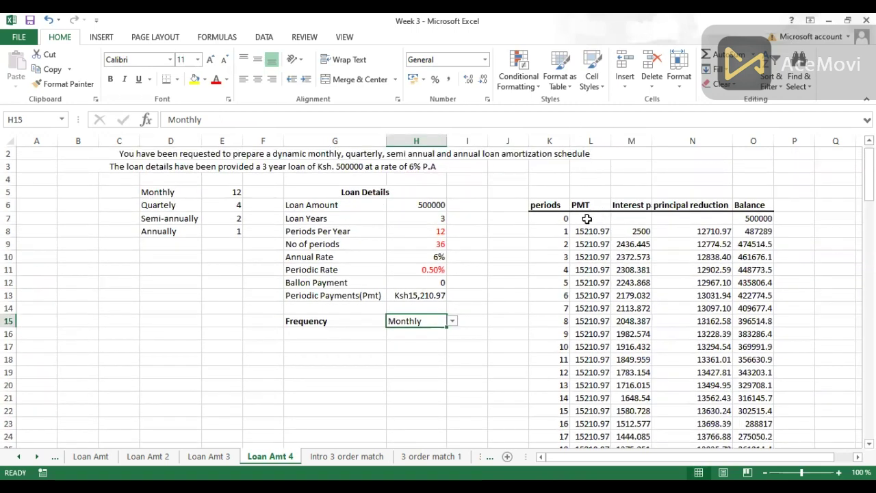
# Select L7:O126 and apply Ksh accounting number format to the schedule columns.
pyautogui.moveTo(586, 218); pyautogui.dragTo(742, 224)
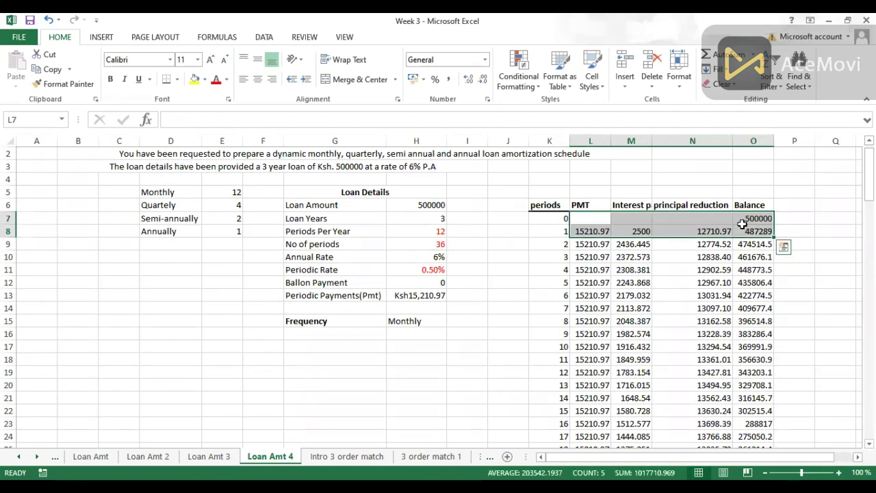
pyautogui.hotkey('ctrl', 'shift', 'Down')
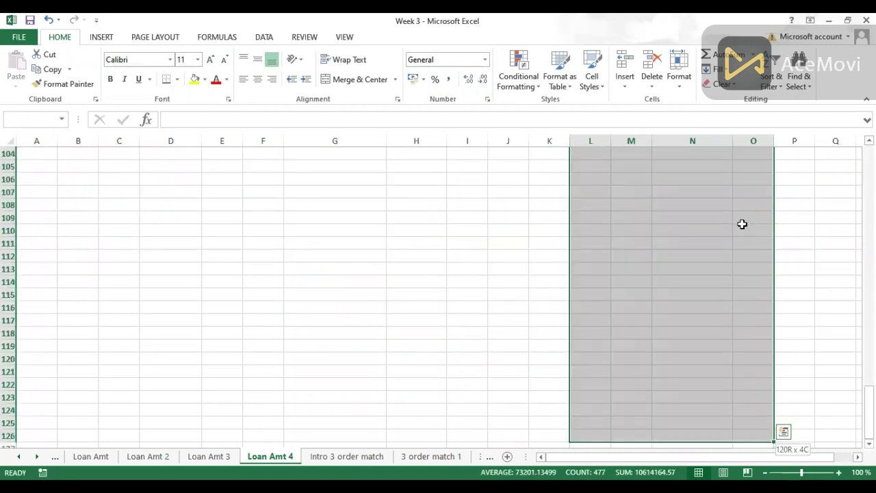
pyautogui.moveTo(753, 230); pyautogui.dragTo(635, 166)
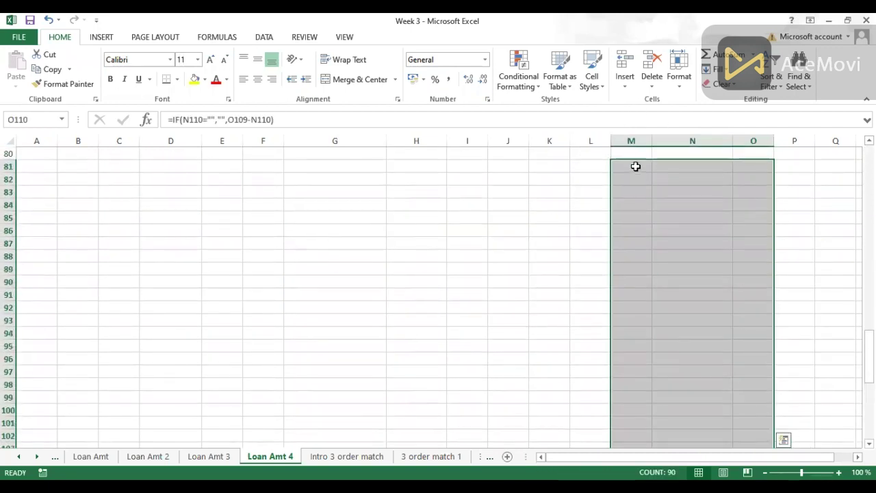
pyautogui.hotkey('ctrl', 'Home')
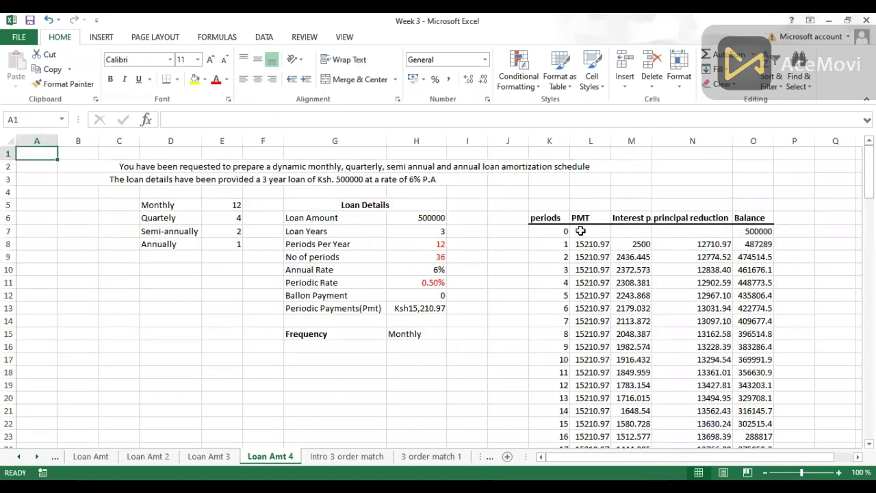
pyautogui.moveTo(580, 231); pyautogui.dragTo(745, 237)
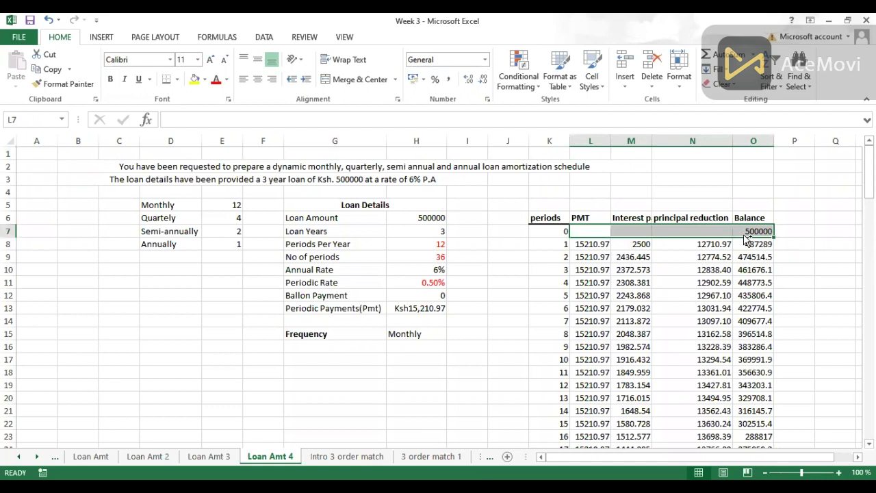
pyautogui.hotkey('ctrl', 'shift', 'Down')
pyautogui.hotkey('ctrl', 'shift', 'Down')
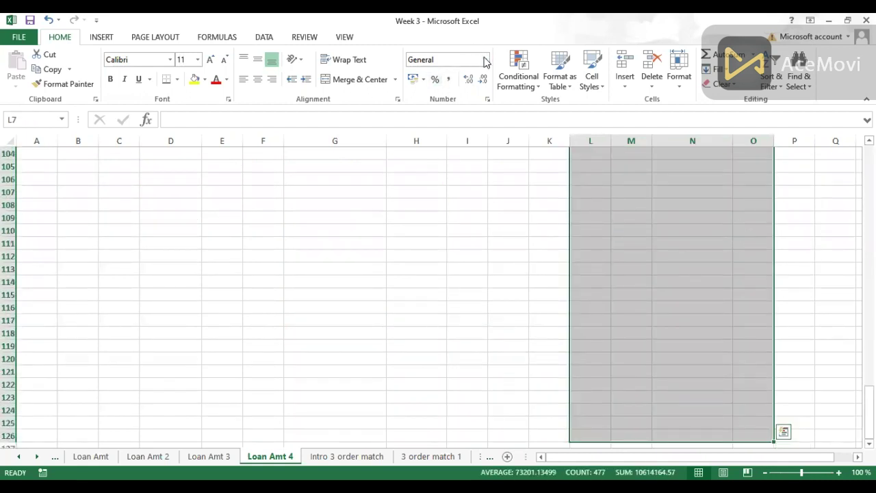
pyautogui.click(411, 81)
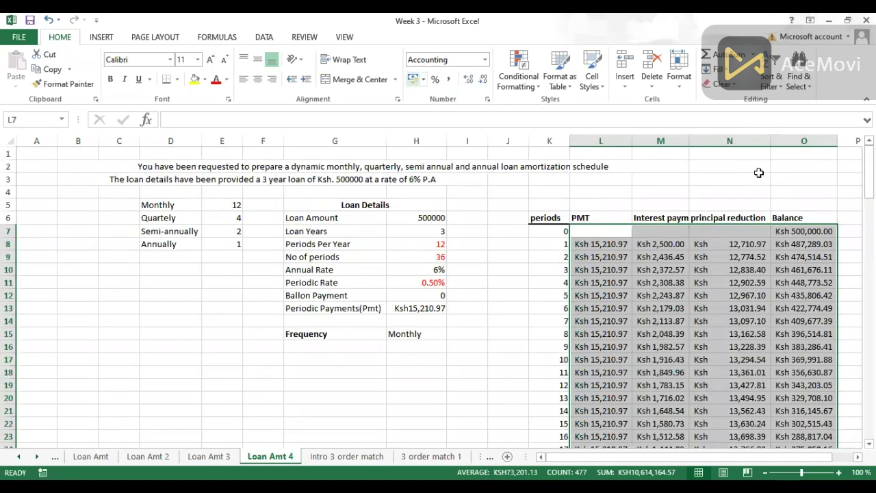
# Check the formulas in N11 and O11 and scroll through the formatted schedule.
pyautogui.click(693, 281)
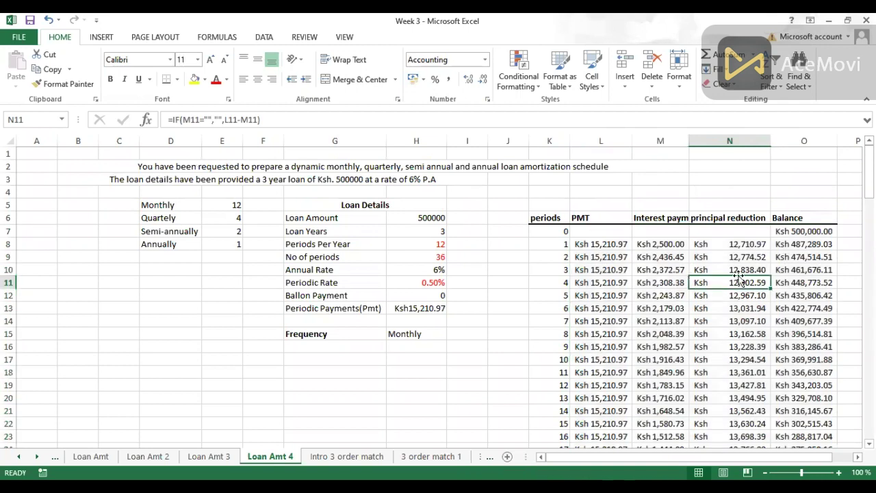
pyautogui.click(809, 283)
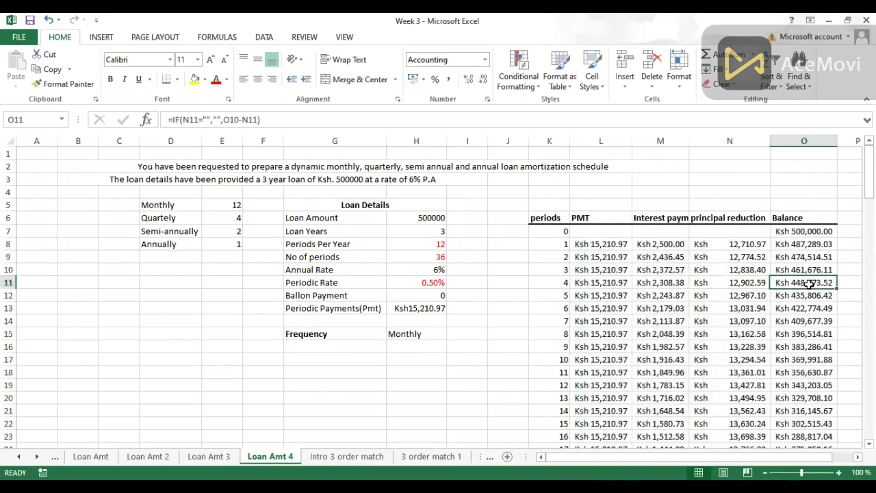
pyautogui.hotkey('ctrl', 'Down')
pyautogui.hotkey('ctrl', 'Up')
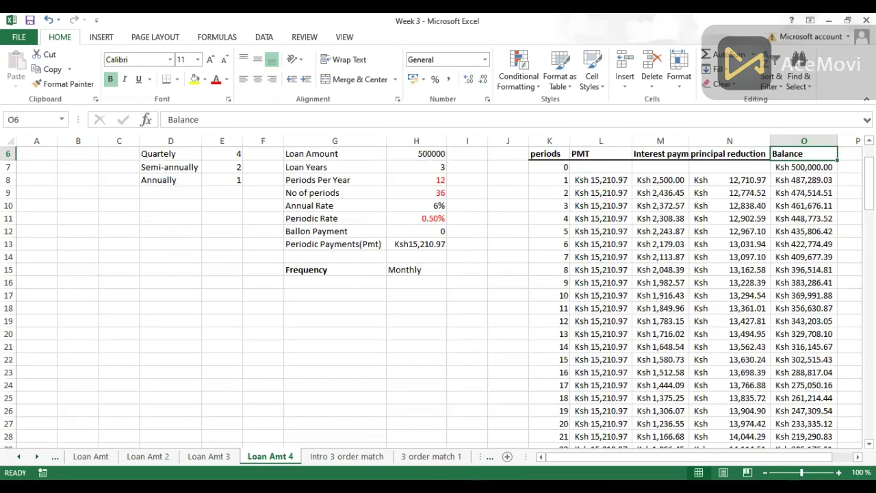
pyautogui.scroll(-4, 438, 297)
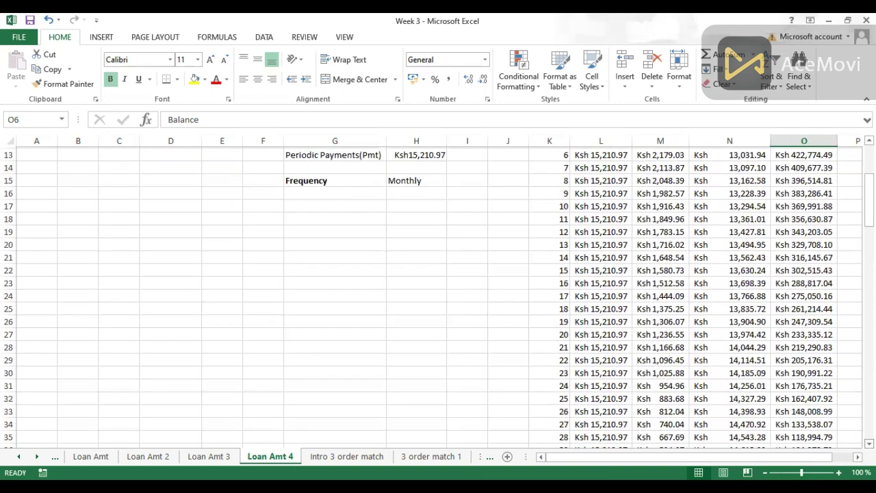
pyautogui.scroll(-2, 790, 403)
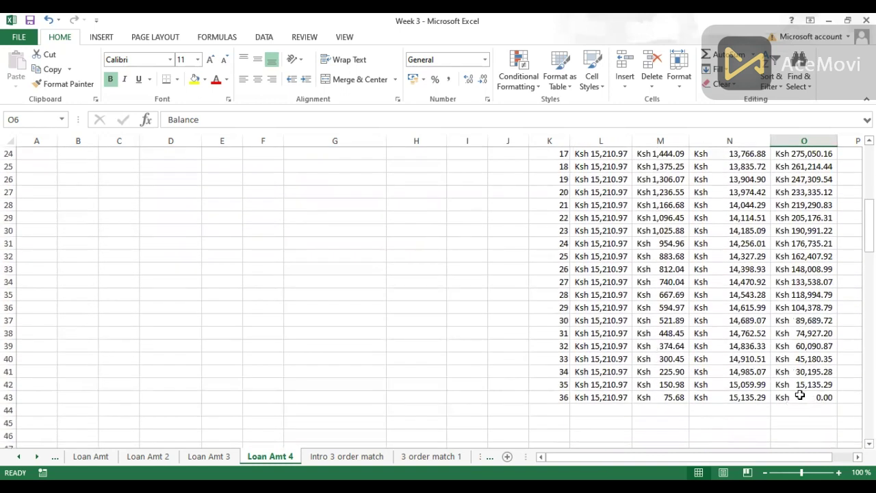
pyautogui.scroll(3, 438, 297)
pyautogui.scroll(3, 445, 205)
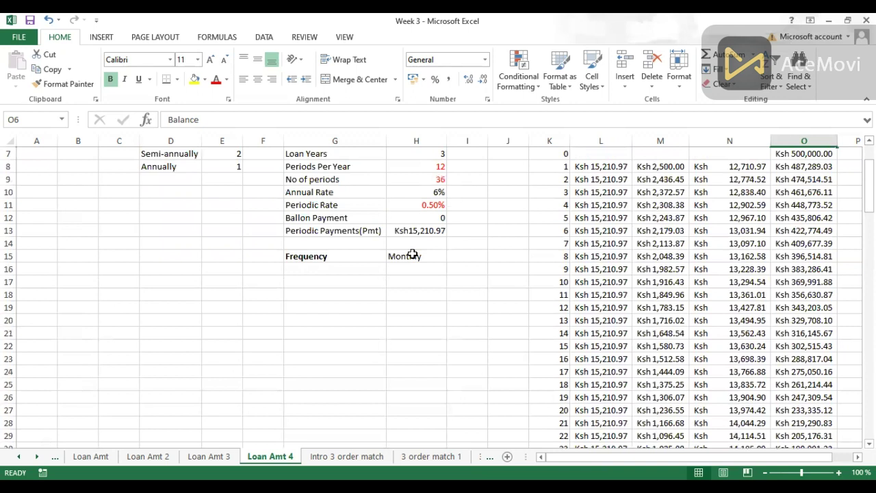
# Switch the H15 frequency to Annually and autofit columns L and M.
pyautogui.click(413, 255)
pyautogui.click(452, 256)
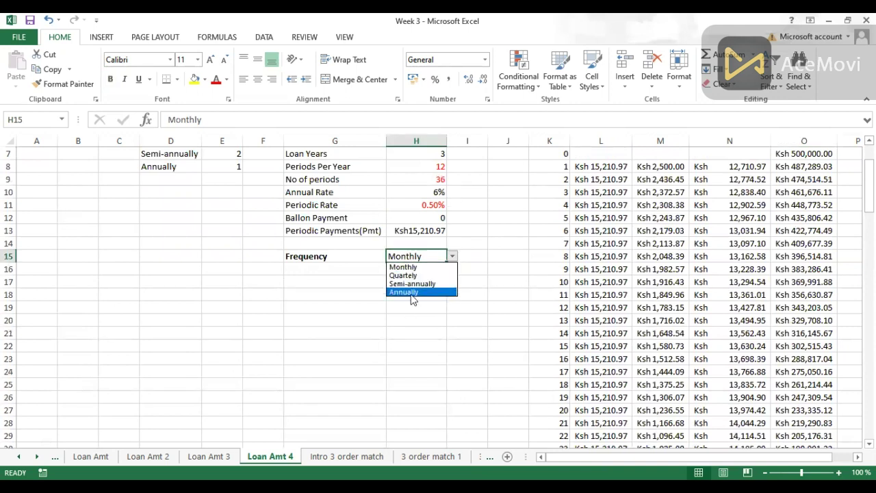
pyautogui.click(412, 293)
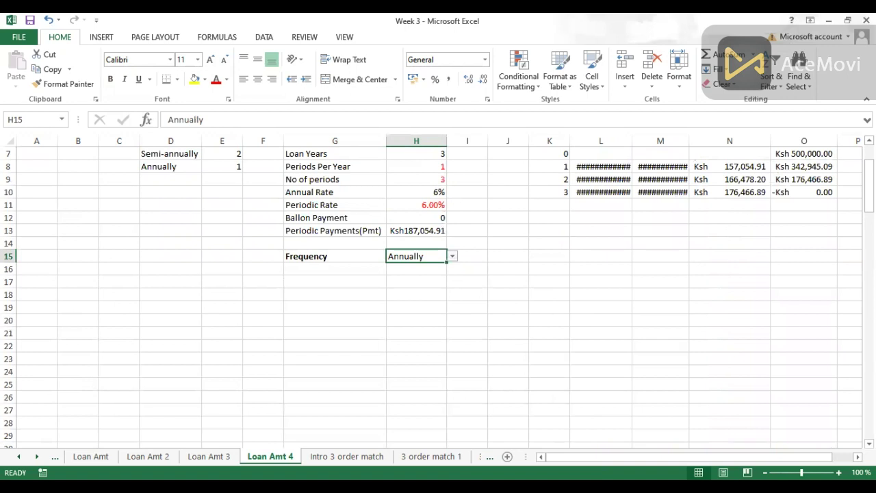
pyautogui.scroll(2, 635, 165)
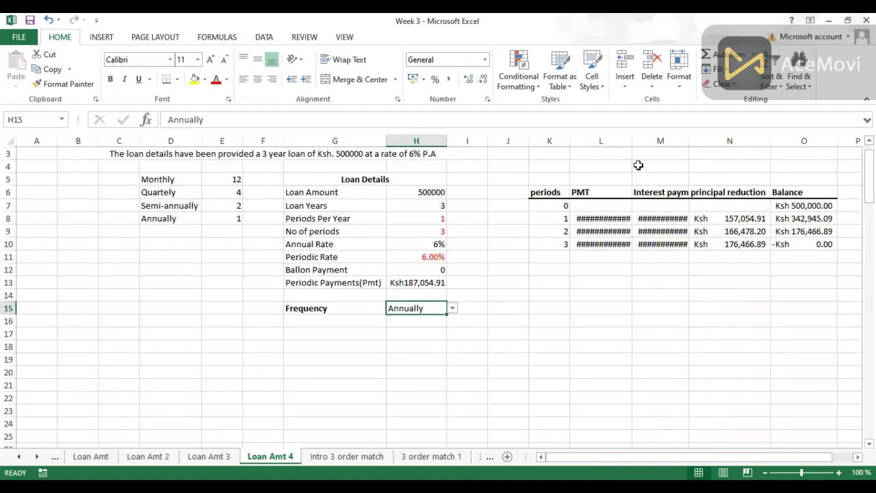
pyautogui.doubleClick(632, 144)
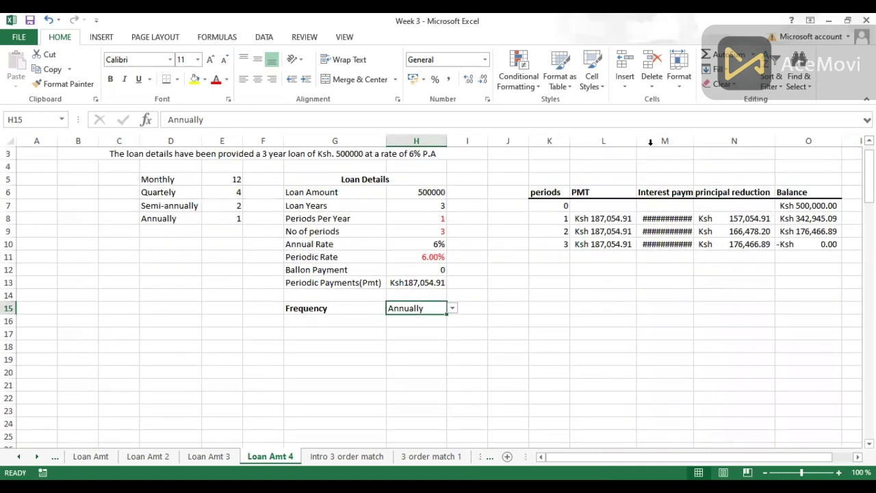
pyautogui.doubleClick(693, 142)
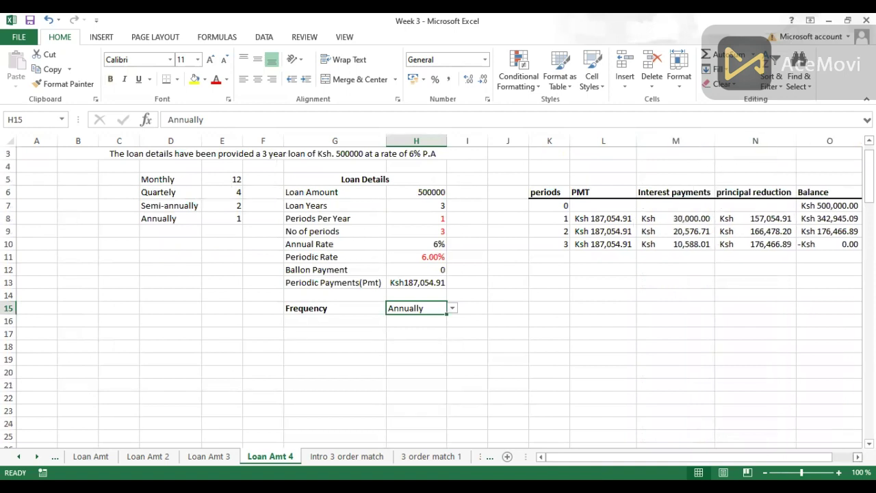
# Change the frequency to Semi-annually so the schedule recalculates to six payments.
pyautogui.hscroll(2, 438, 294)
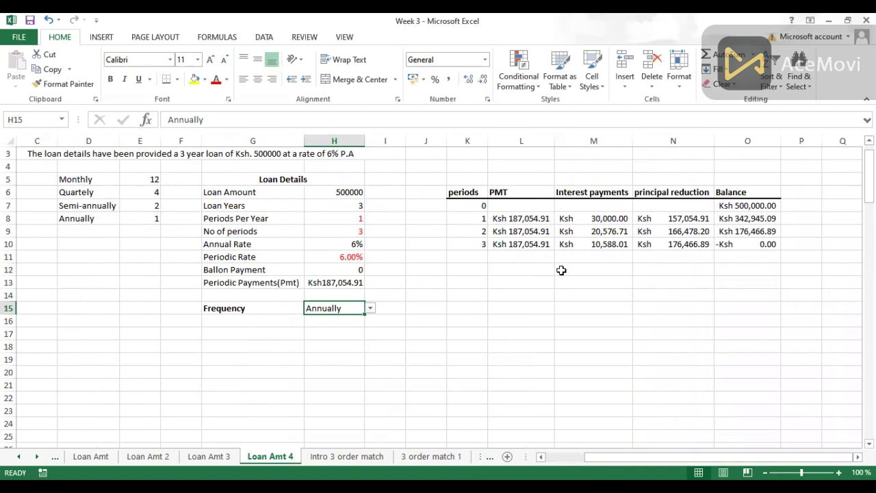
pyautogui.click(369, 308)
pyautogui.click(342, 335)
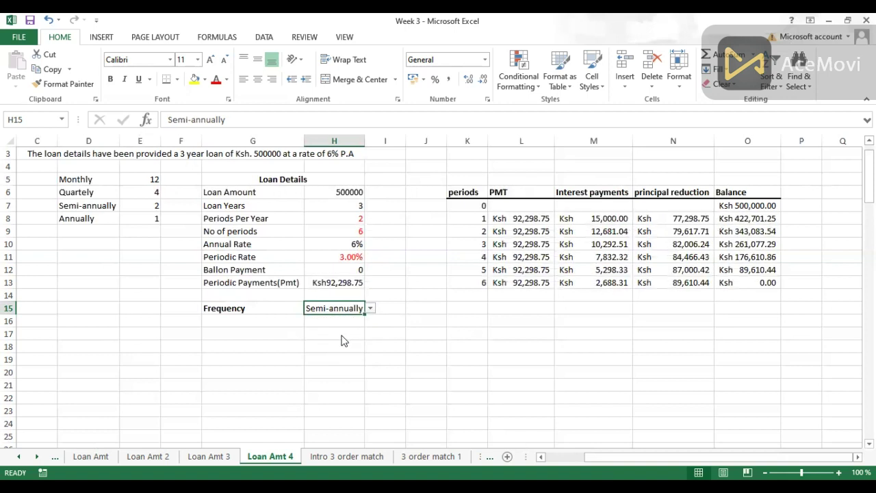
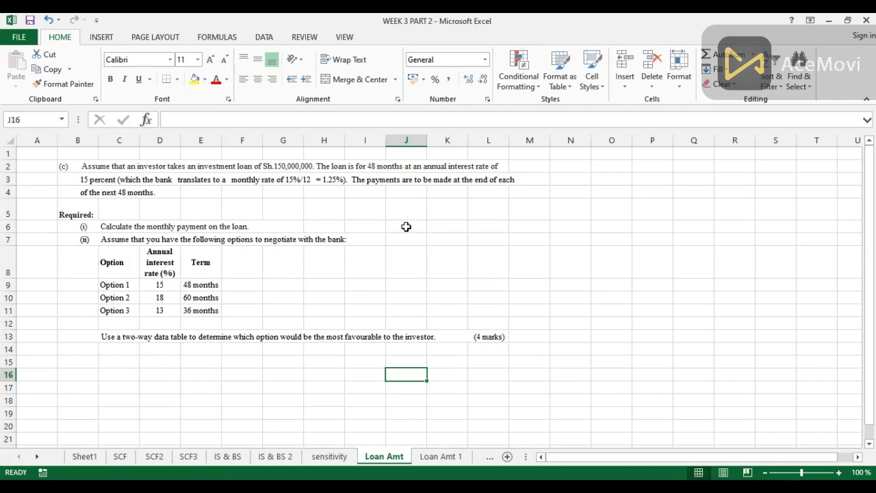
# Start a PMT formula in J6, then clear the broken #NAME? entry.
pyautogui.press('Up')
pyautogui.press('Up')
pyautogui.press('Up')
pyautogui.press('Up')
pyautogui.press('Up')
pyautogui.press('Up')
pyautogui.press('Up')
pyautogui.press('Up')
pyautogui.press('Up')
pyautogui.press('Up')
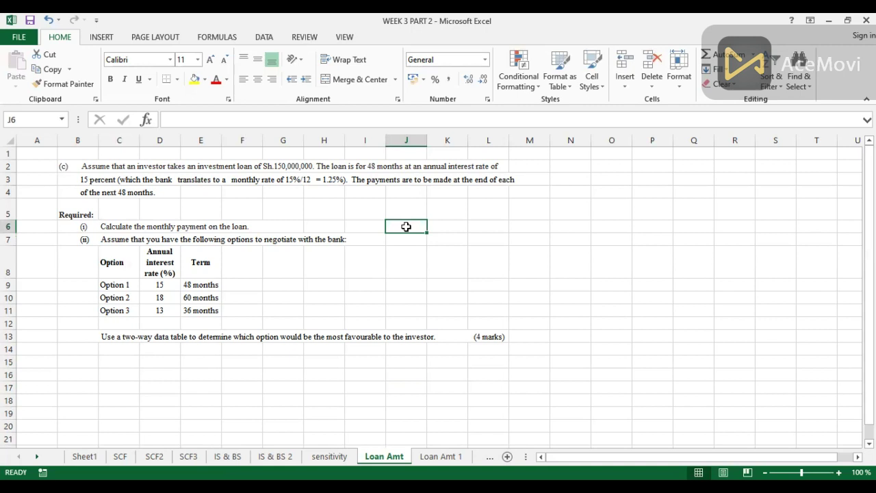
pyautogui.write('=pmt')
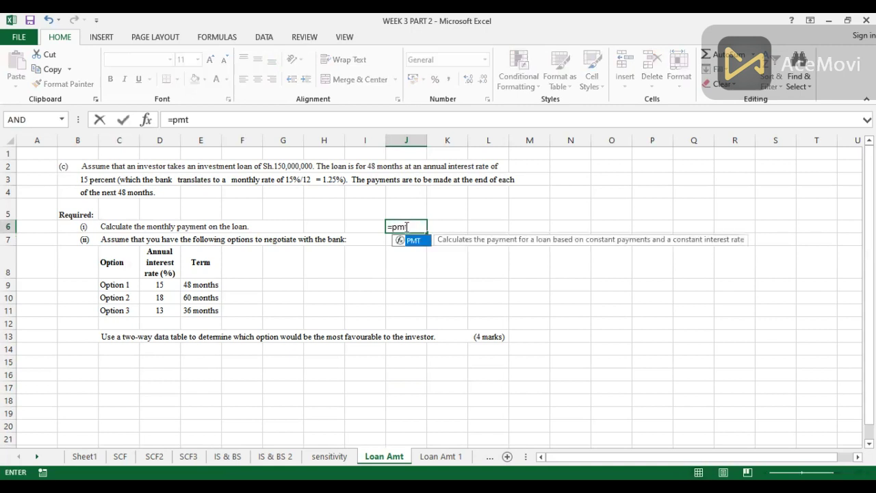
pyautogui.click(389, 227)
pyautogui.write('-')
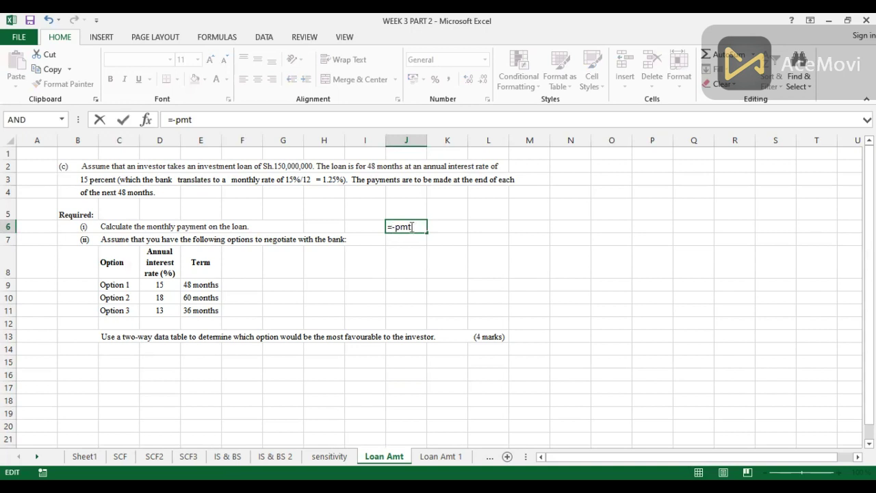
pyautogui.press('Tab')
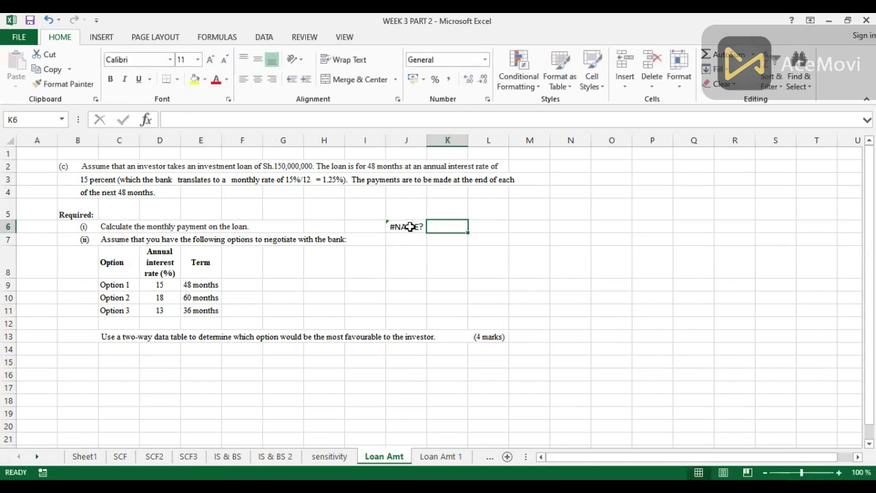
pyautogui.click(410, 226)
pyautogui.press('BackSpace')
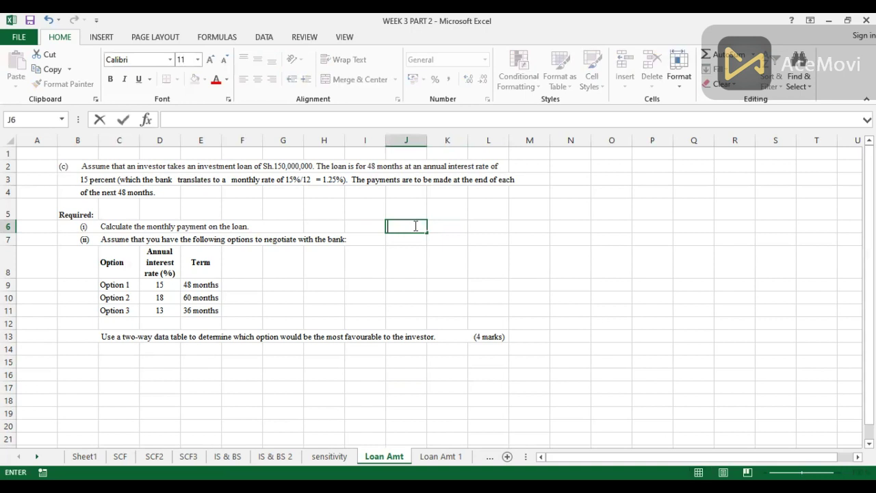
# Enter =-PMT(1.25%,48,150000000,0,0) in J6 to get Ksh4,174,612.24.
pyautogui.write('-')
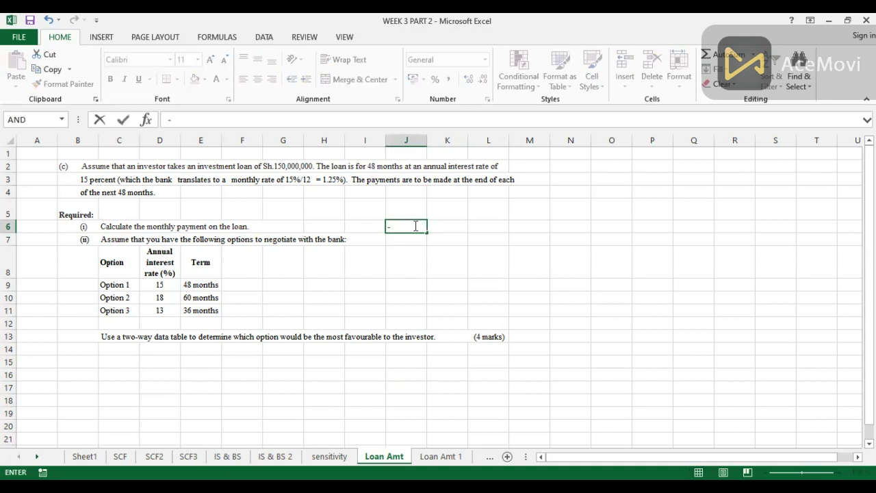
pyautogui.write('pmt')
pyautogui.press('Tab')
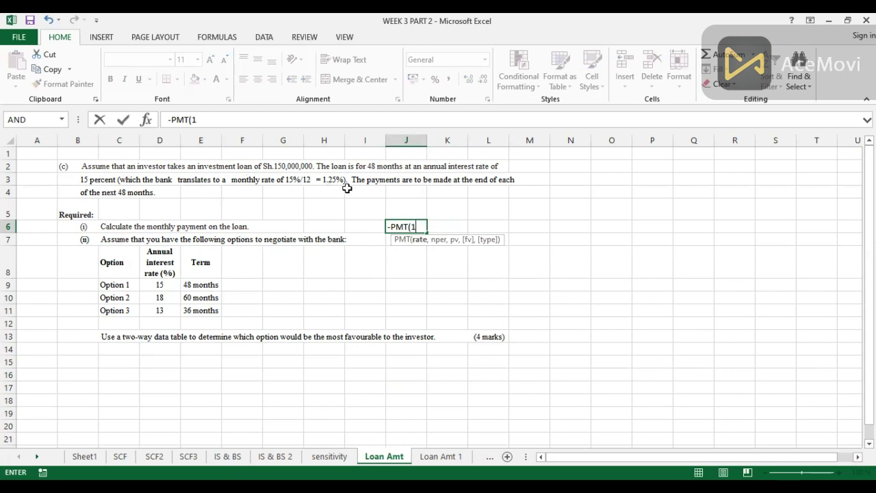
pyautogui.write('1.25%,')
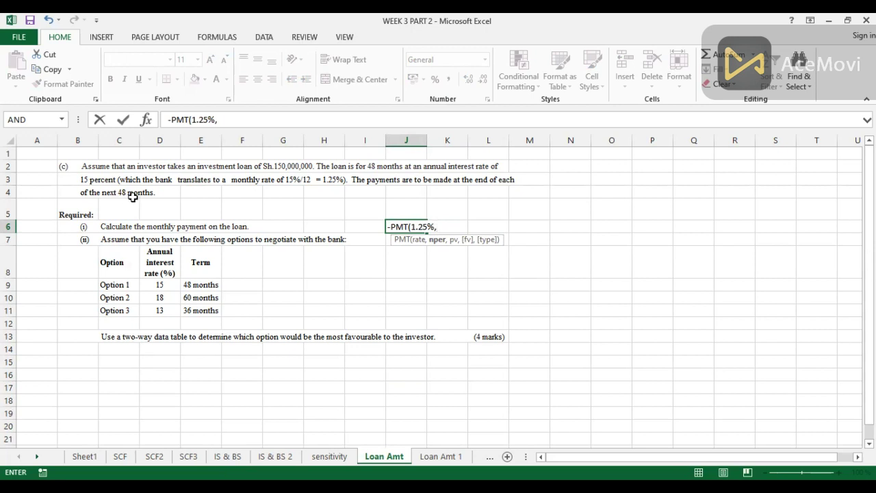
pyautogui.write('48,')
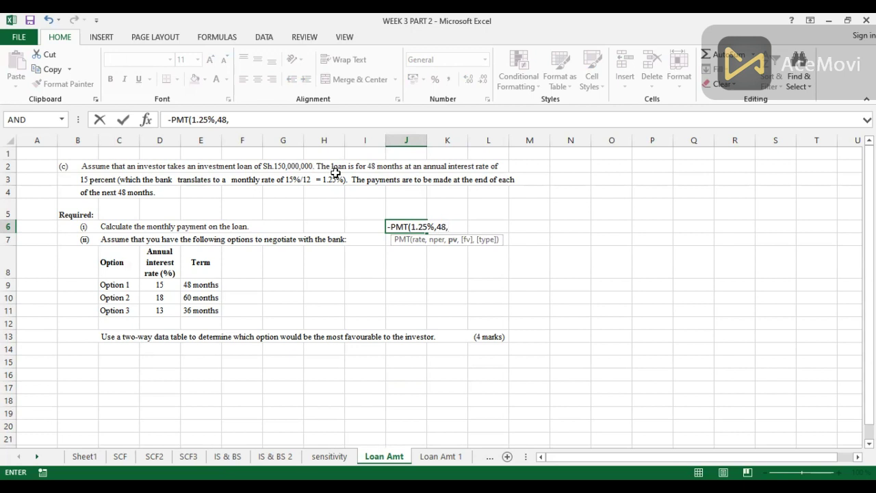
pyautogui.write('150000')
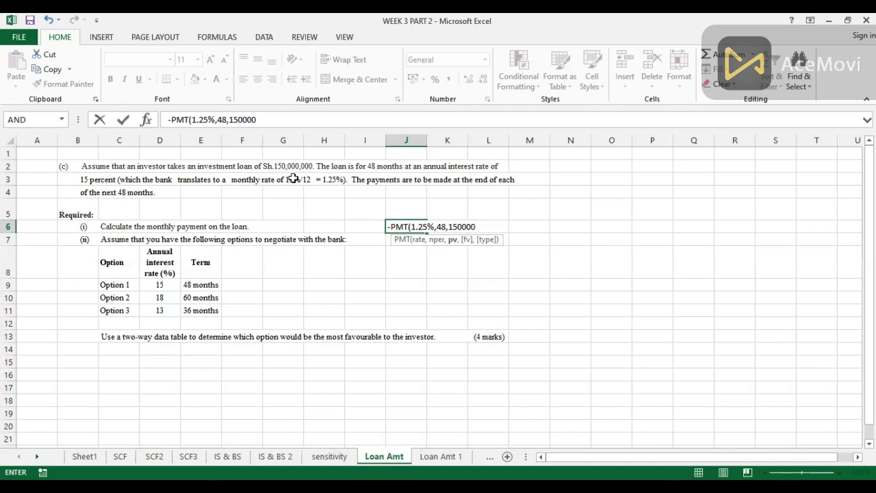
pyautogui.press('BackSpace')
pyautogui.press('BackSpace')
pyautogui.press('BackSpace')
pyautogui.write('0000000')
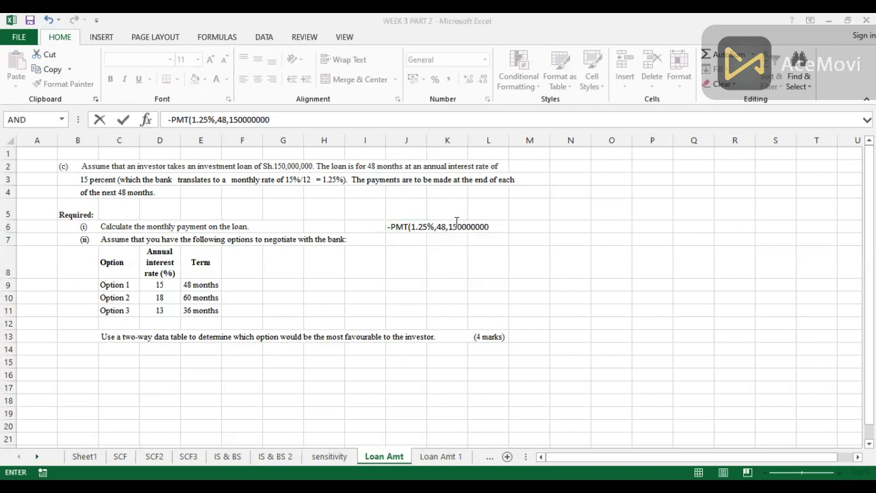
pyautogui.click(280, 120)
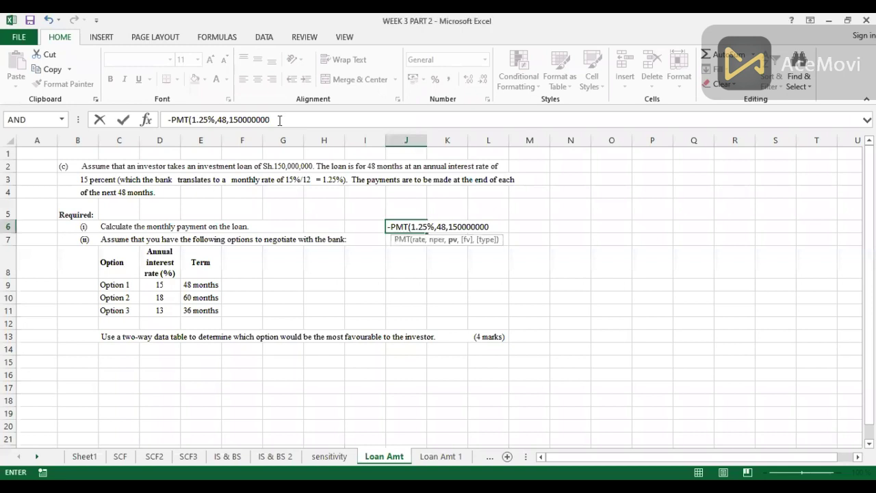
pyautogui.write(',')
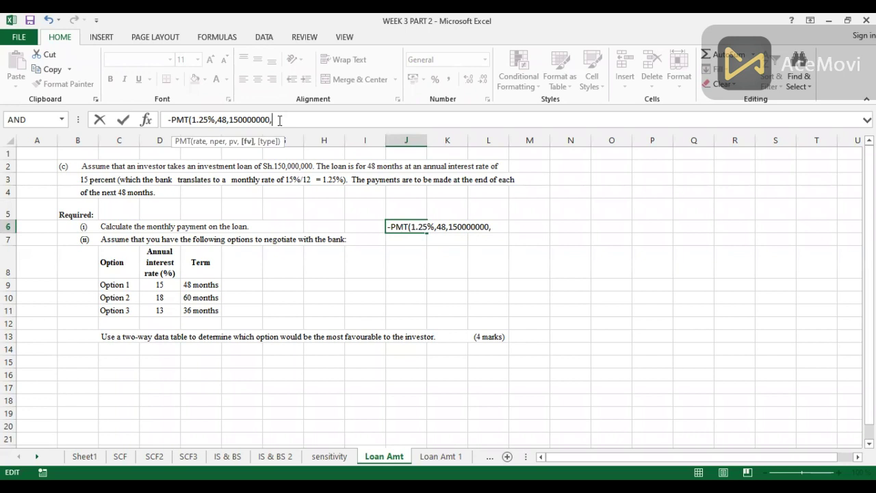
pyautogui.write('0,')
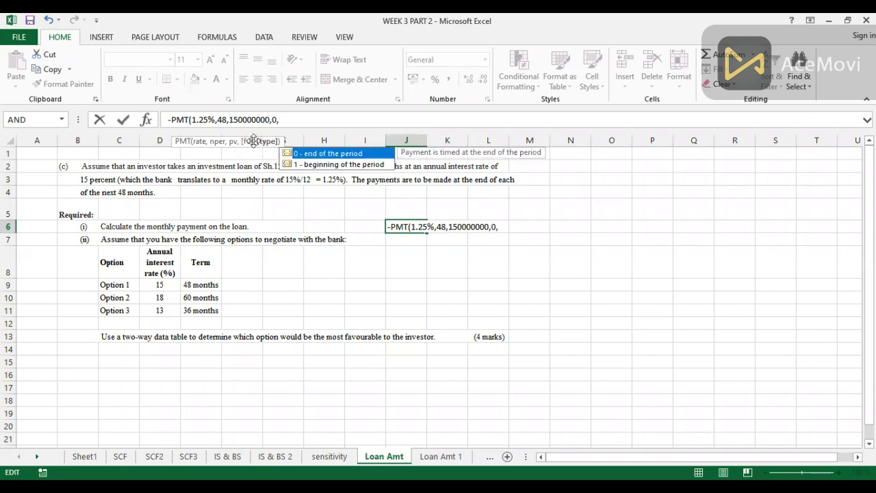
pyautogui.write('0)')
pyautogui.hotkey('ctrl', 'Return')
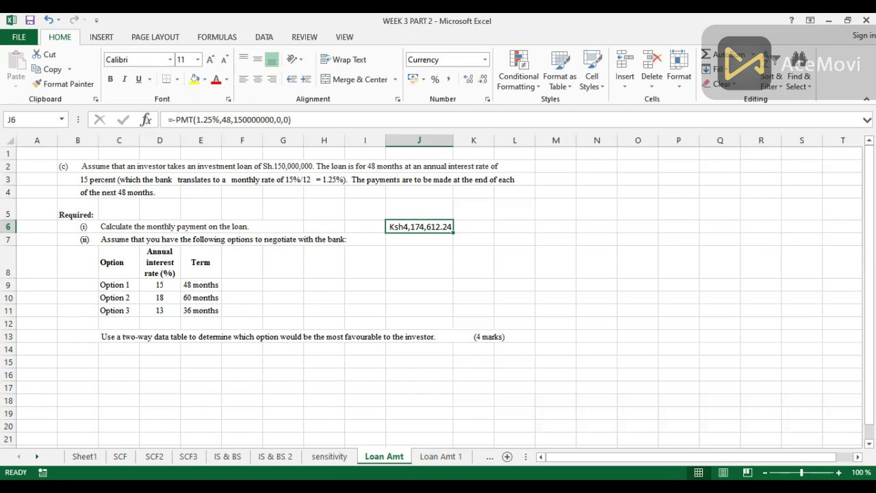
pyautogui.scroll(-5, 868, 438)
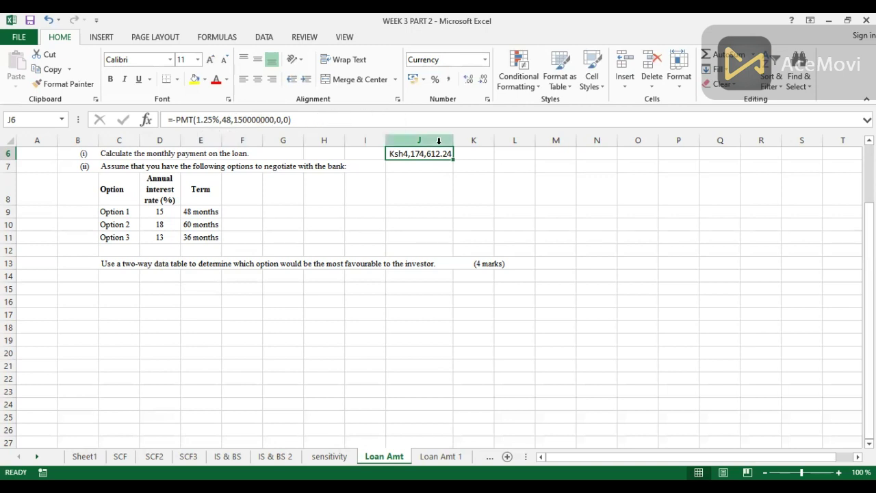
pyautogui.click(152, 291)
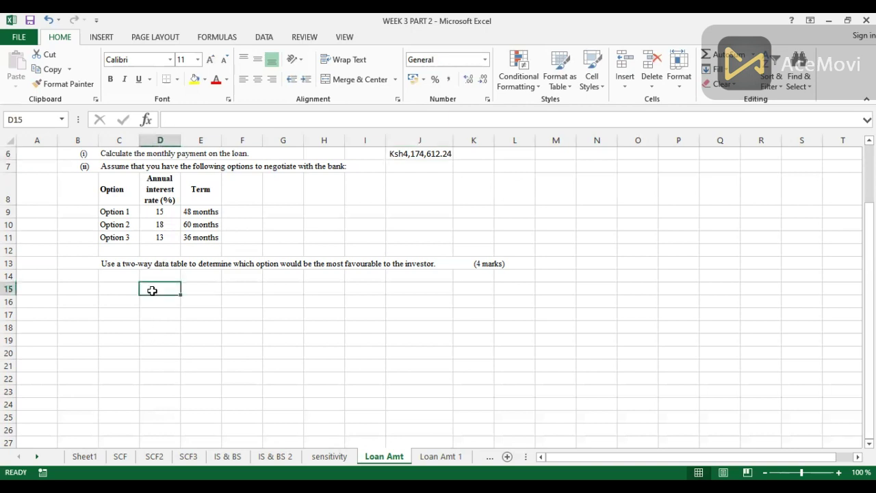
pyautogui.write('=')
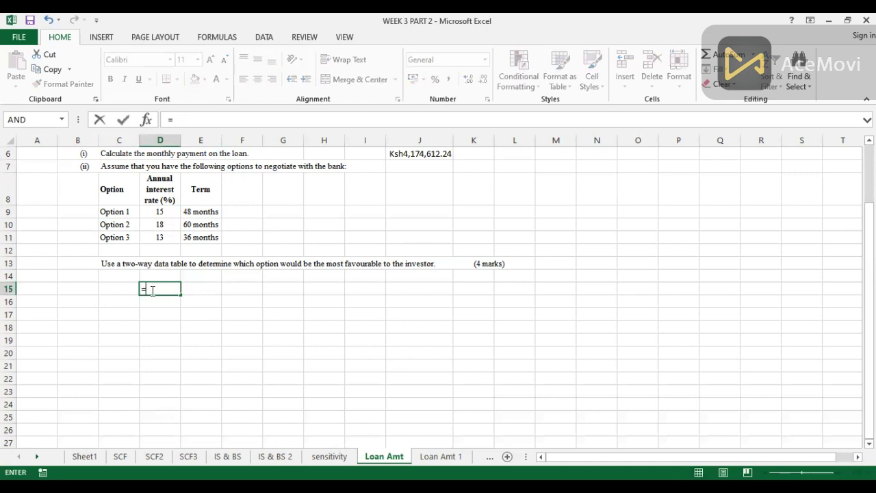
pyautogui.write('-p')
pyautogui.press('Tab')
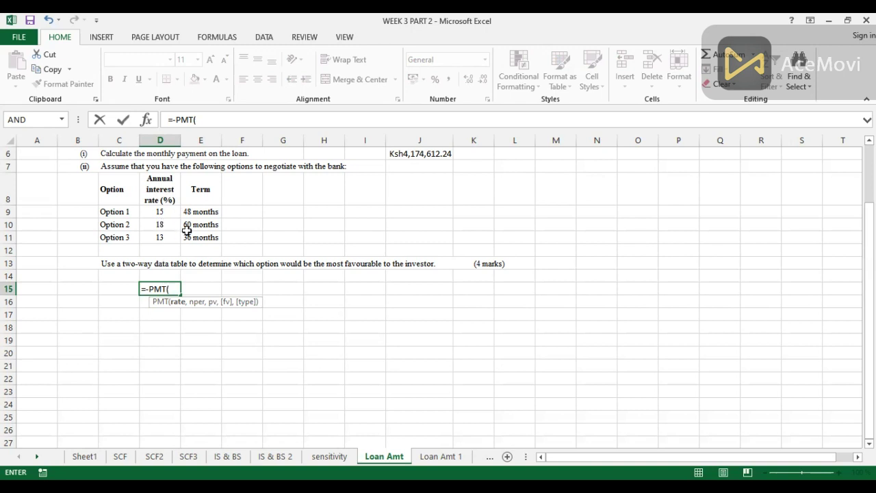
pyautogui.click(159, 210)
pyautogui.write('/')
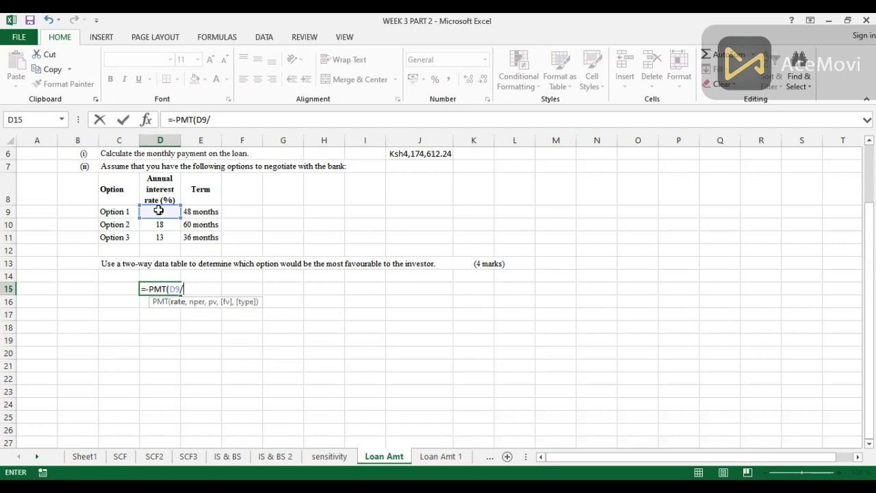
pyautogui.write('12,')
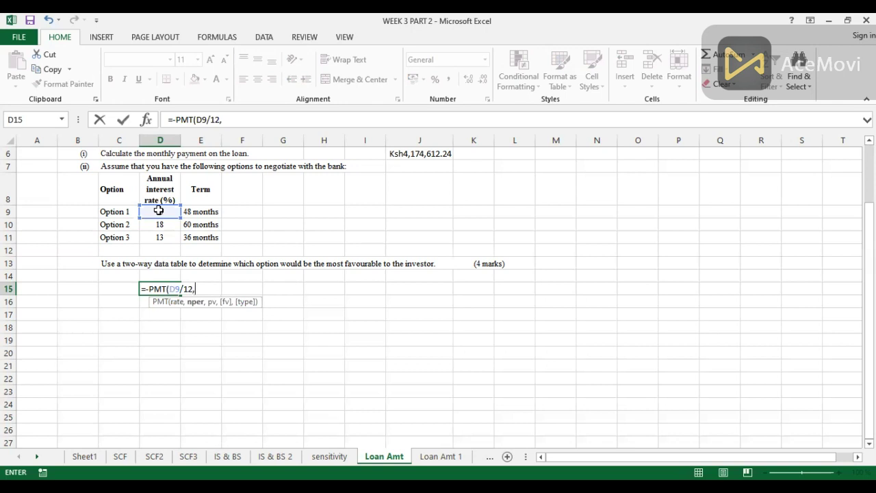
pyautogui.click(192, 215)
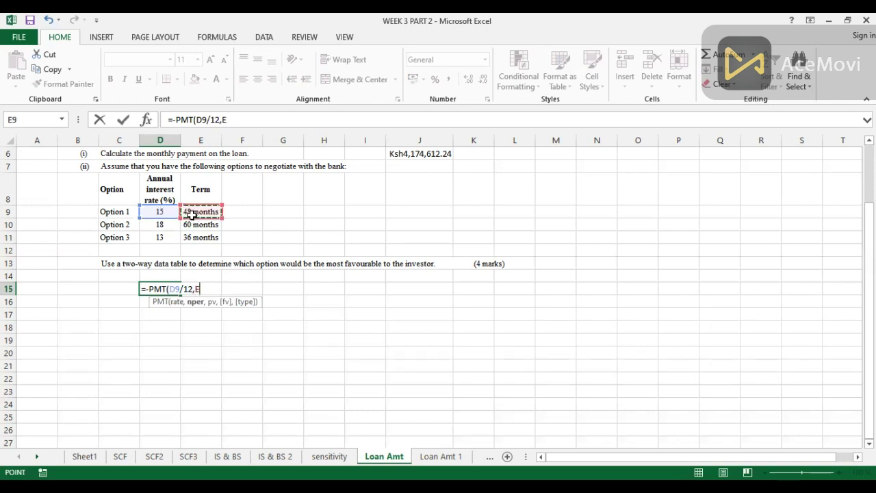
pyautogui.press('BackSpace')
pyautogui.press('BackSpace')
pyautogui.press('BackSpace')
pyautogui.press('BackSpace')
pyautogui.press('BackSpace')
pyautogui.press('BackSpace')
pyautogui.press('BackSpace')
pyautogui.press('BackSpace')
pyautogui.press('BackSpace')
pyautogui.press('BackSpace')
pyautogui.press('BackSpace')
pyautogui.press('BackSpace')
pyautogui.press('BackSpace')
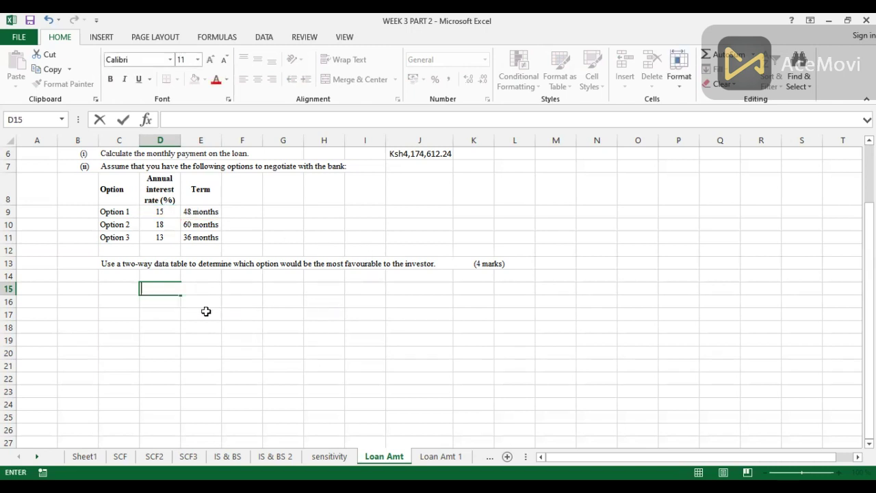
pyautogui.click(147, 325)
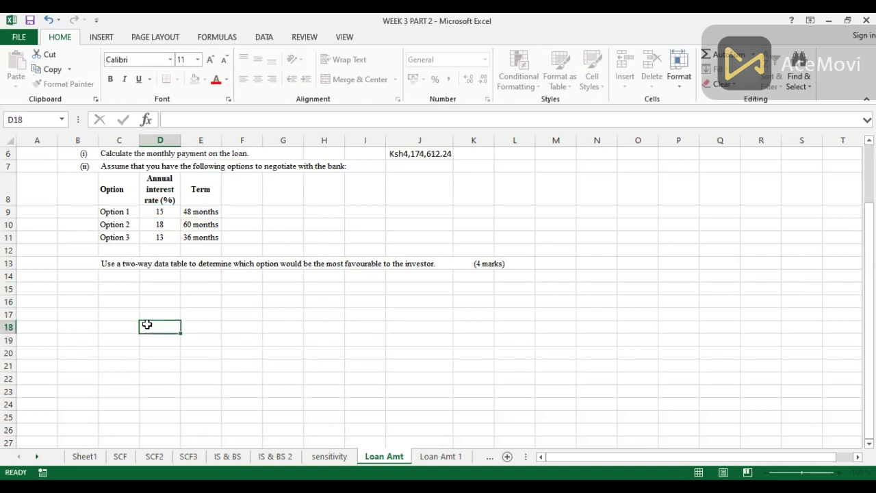
# Type 'Loan details' in D15 and extend the loan labels down to row 23.
pyautogui.click(141, 290)
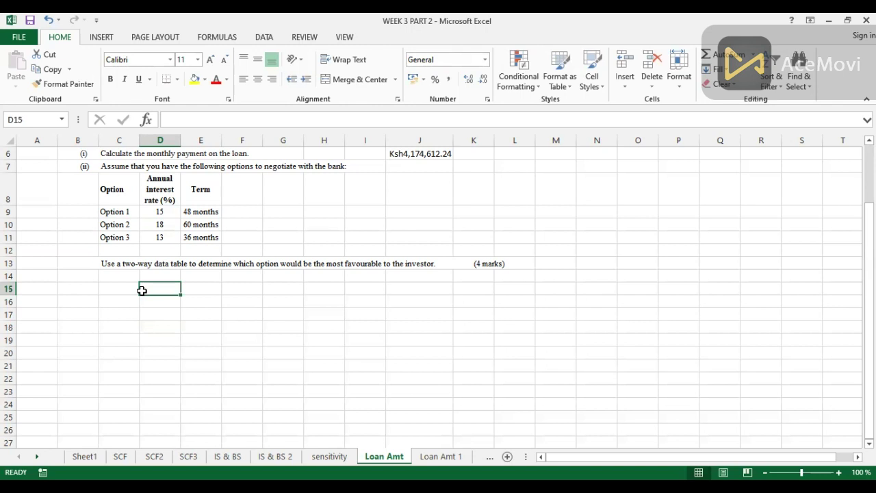
pyautogui.write('Lo')
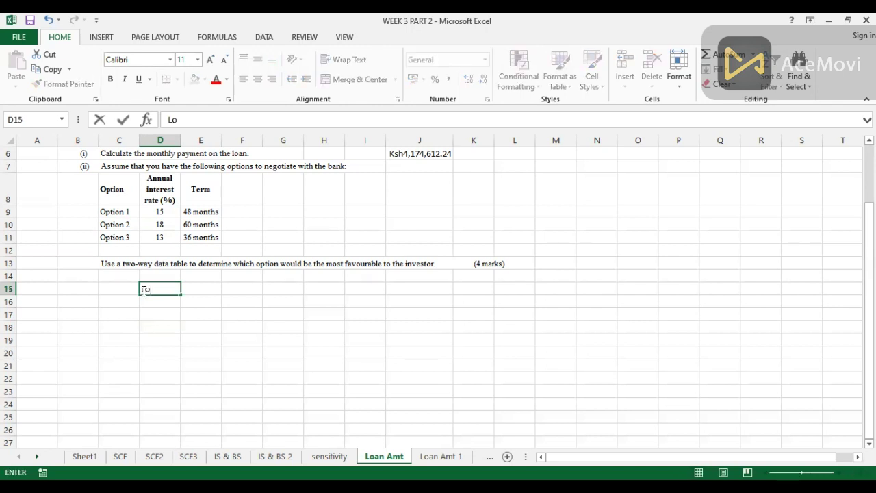
pyautogui.write('an details')
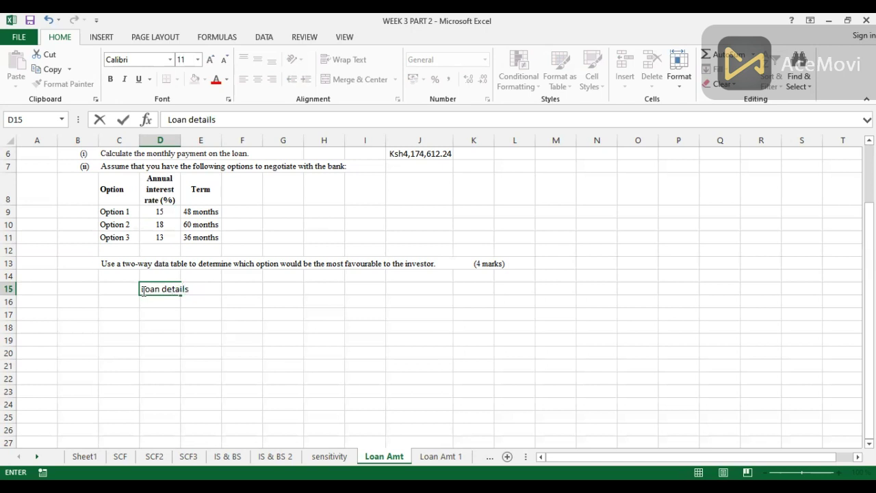
pyautogui.hotkey('ctrl', 'Return')
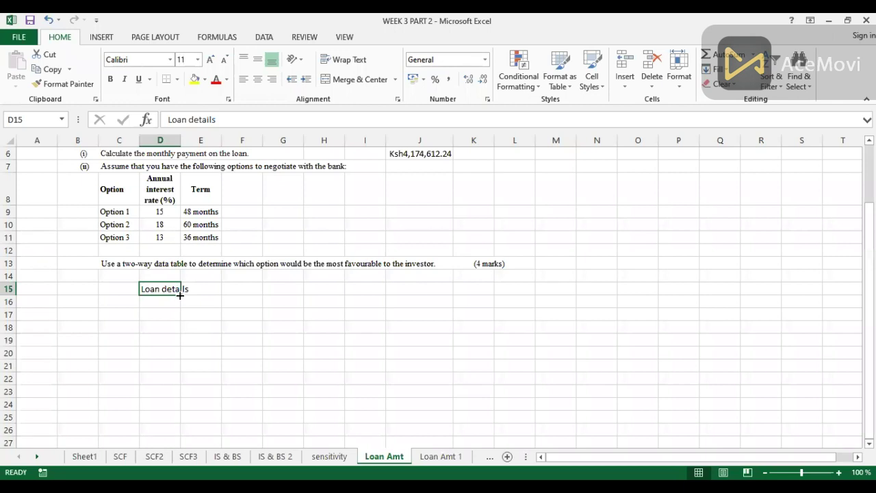
pyautogui.moveTo(179, 295); pyautogui.dragTo(177, 399)
pyautogui.click(298, 338)
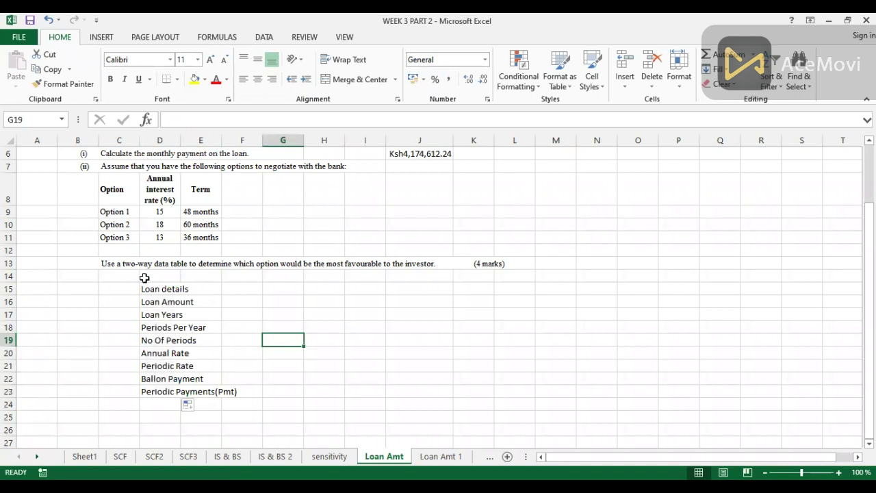
pyautogui.moveTo(154, 289); pyautogui.dragTo(237, 288)
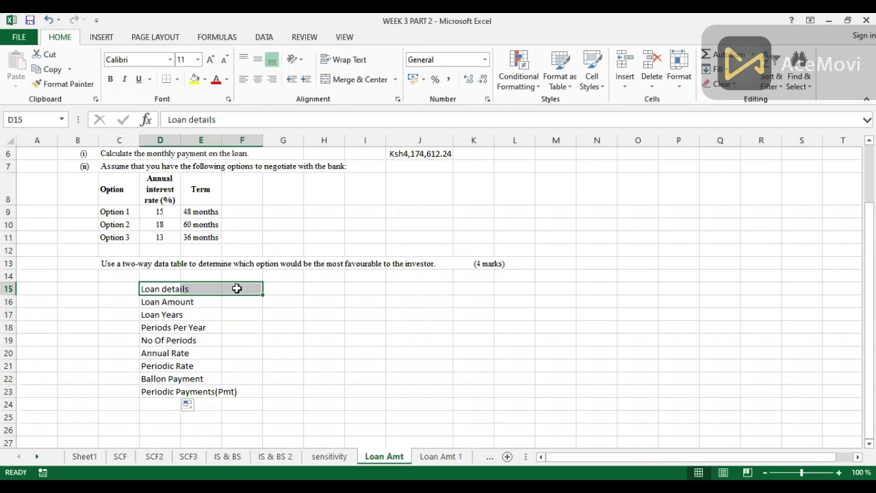
# Make 'Loan details' a bold title merged and centred across D15:F15.
pyautogui.hotkey('ctrl', 'b')
pyautogui.hotkey('alt', 'h')
pyautogui.press('m')
pyautogui.press('c')
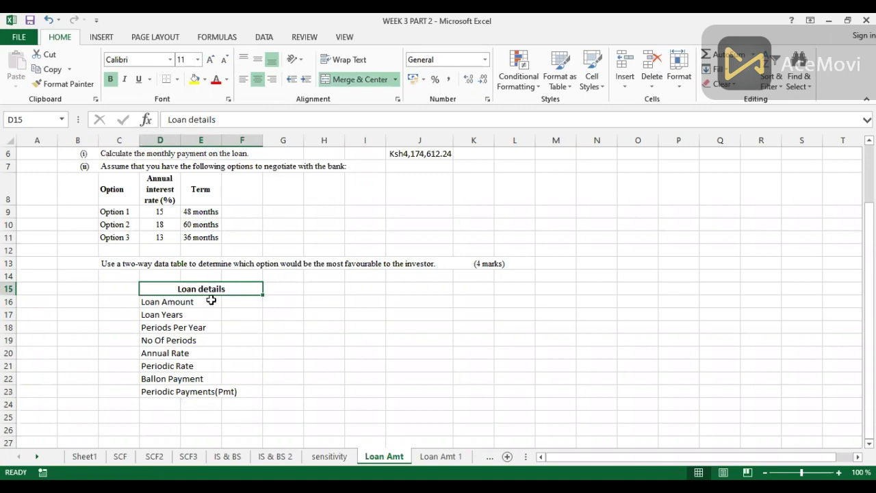
# Shift the block down a row and move the Loan details title back to row 15.
pyautogui.hotkey('ctrl', 'shift', '+')
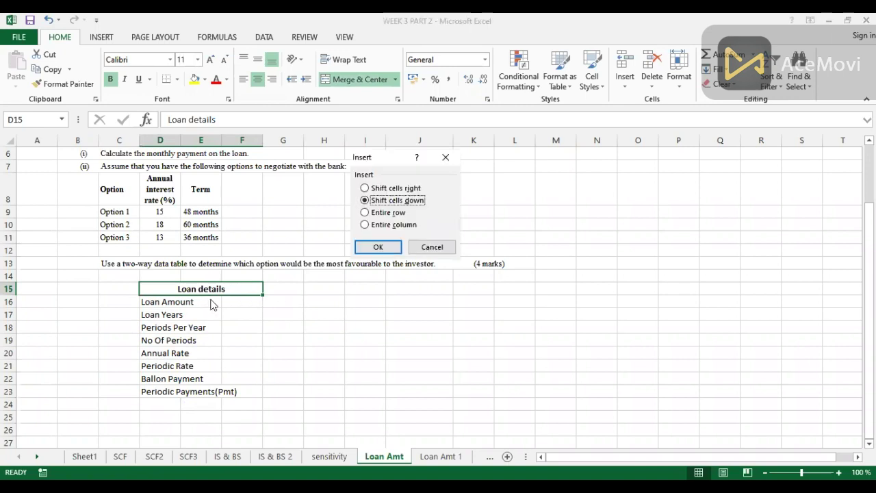
pyautogui.press('Return')
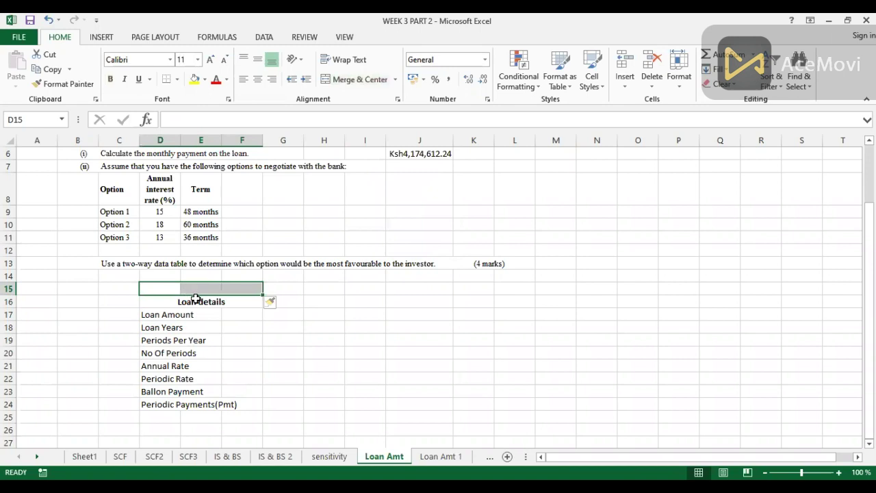
pyautogui.click(183, 300)
pyautogui.hotkey('ctrl', 'c')
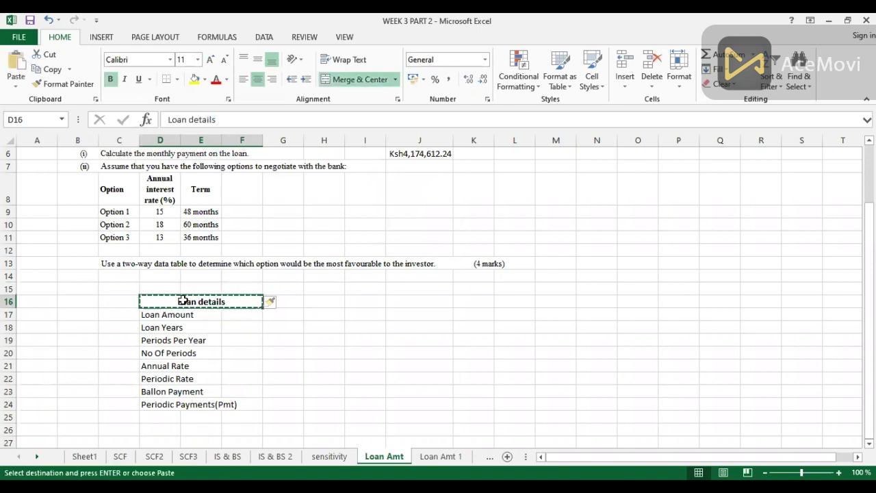
pyautogui.click(159, 286)
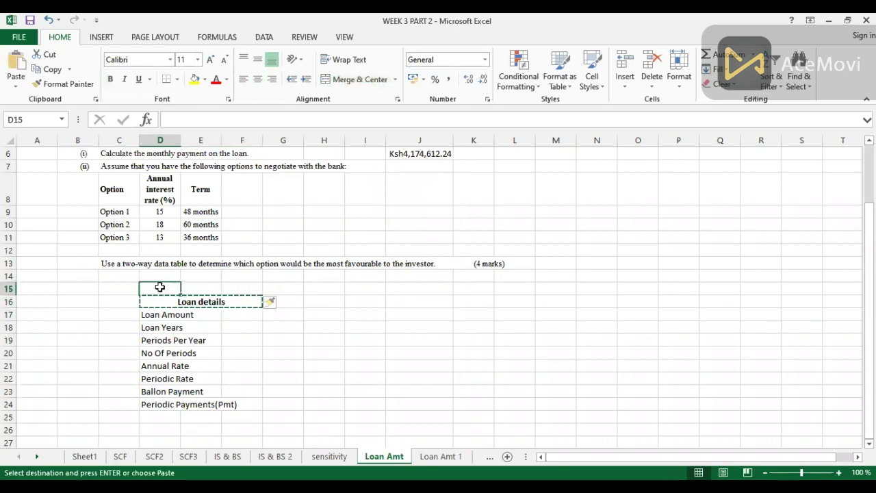
pyautogui.hotkey('ctrl', 'v')
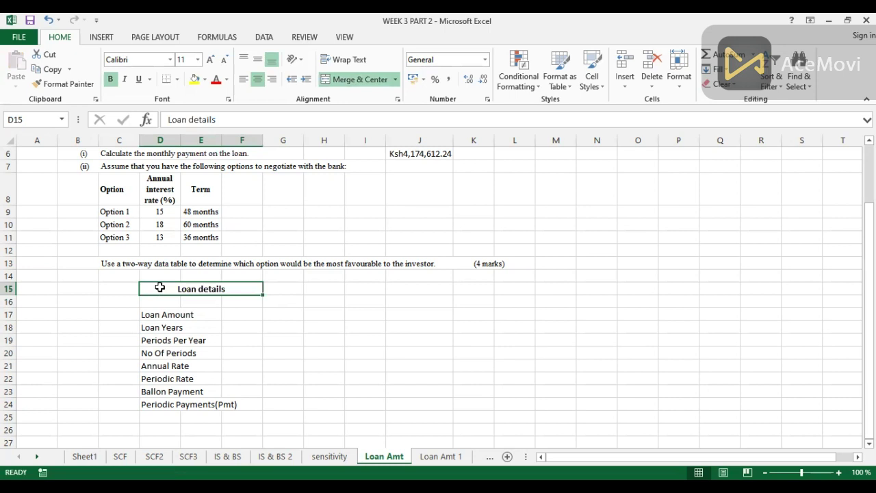
# Add a bold 'sh. 000' units heading in F16.
pyautogui.click(232, 304)
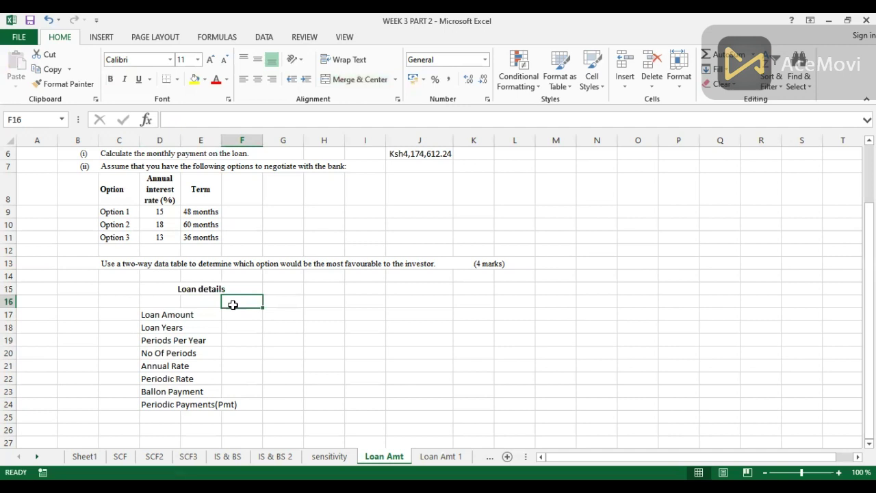
pyautogui.write("'sh. oo")
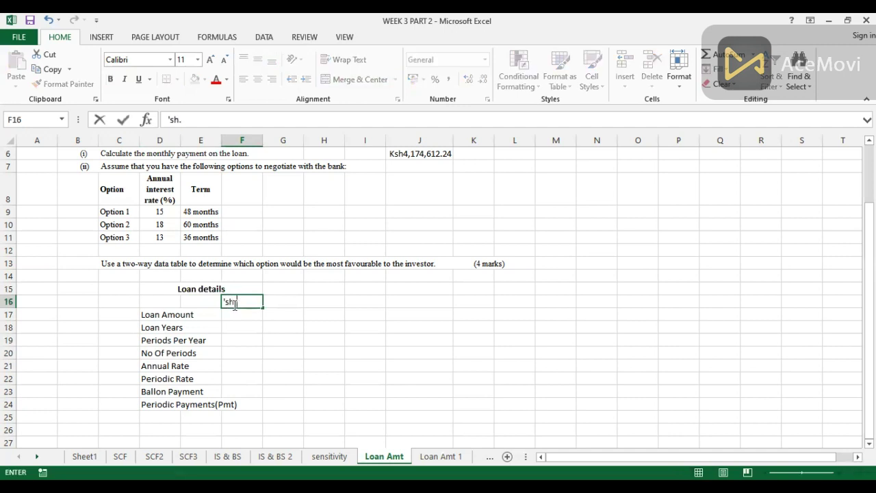
pyautogui.press('BackSpace')
pyautogui.press('BackSpace')
pyautogui.press('BackSpace')
pyautogui.write('000')
pyautogui.hotkey('ctrl', 'Return')
pyautogui.hotkey('ctrl', 'b')
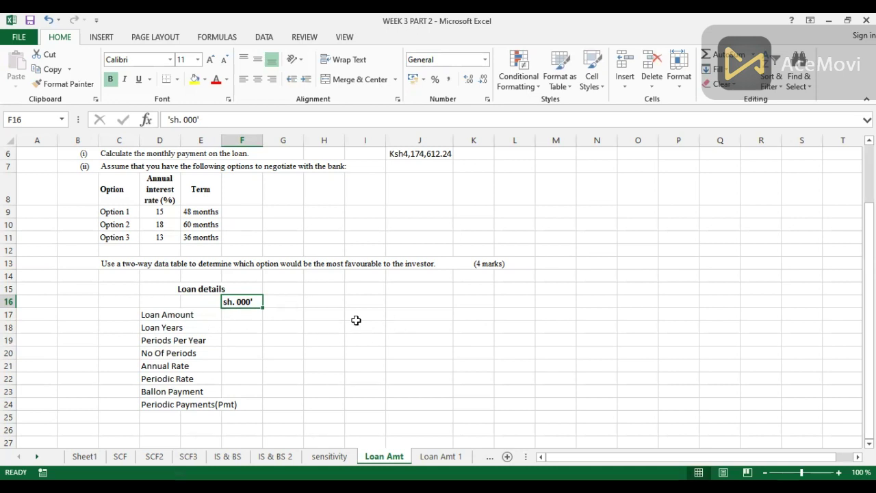
pyautogui.click(242, 316)
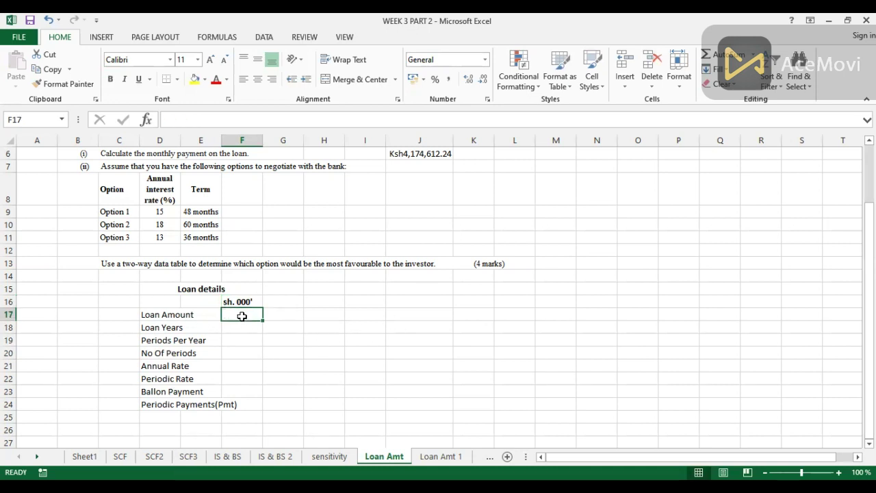
# Enter 150000 in F17, 12 in F19, 48 in F20 and 15% in F21.
pyautogui.write('150000')
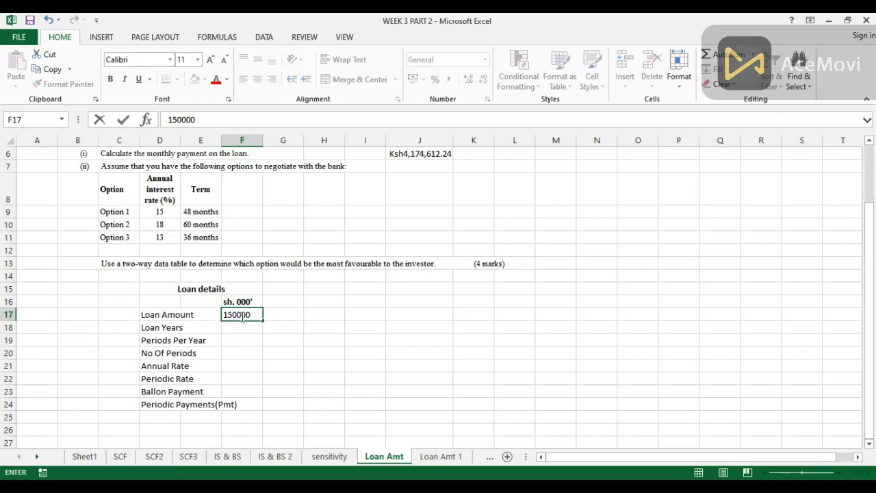
pyautogui.press('Return')
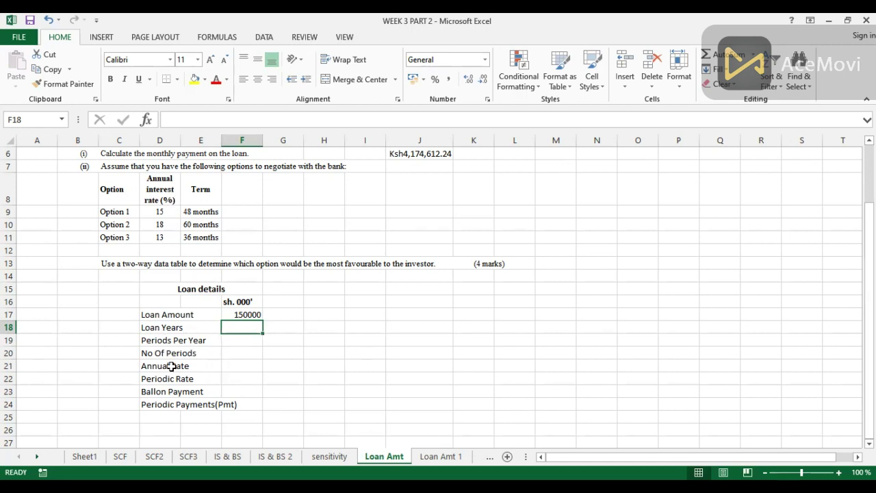
pyautogui.click(233, 340)
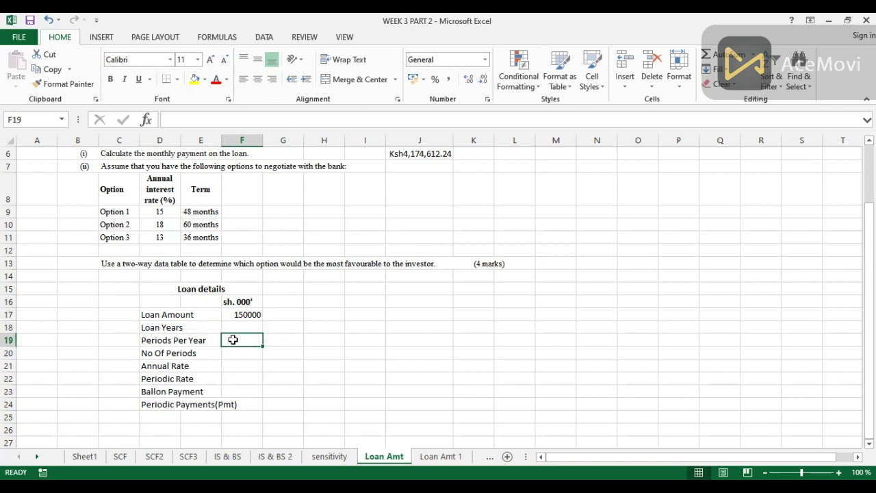
pyautogui.write('12')
pyautogui.press('Return')
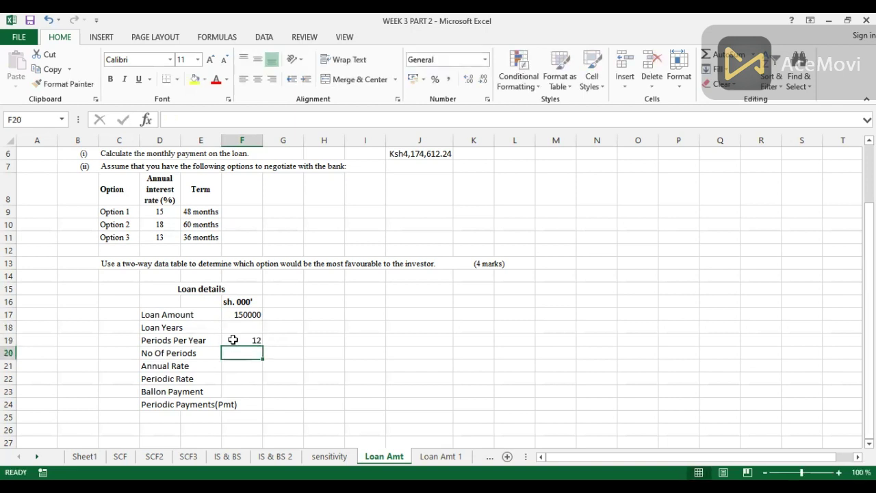
pyautogui.write('4')
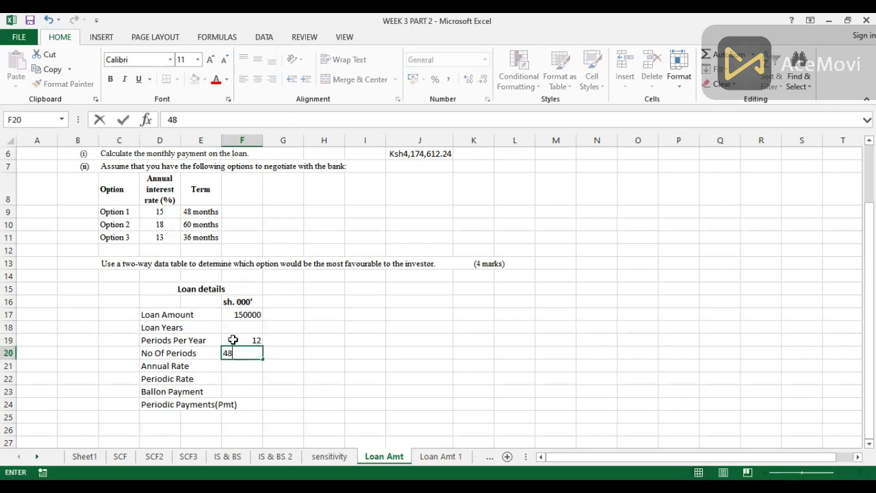
pyautogui.write('8')
pyautogui.press('Return')
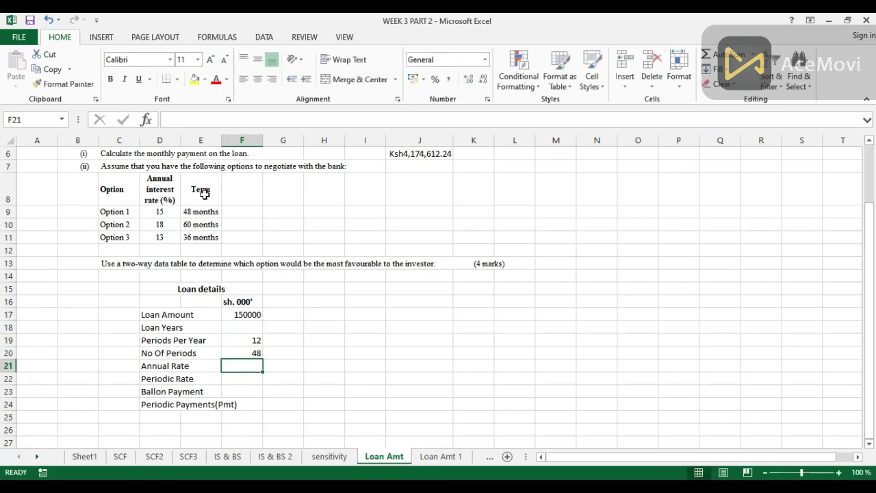
pyautogui.scroll(2, 438, 297)
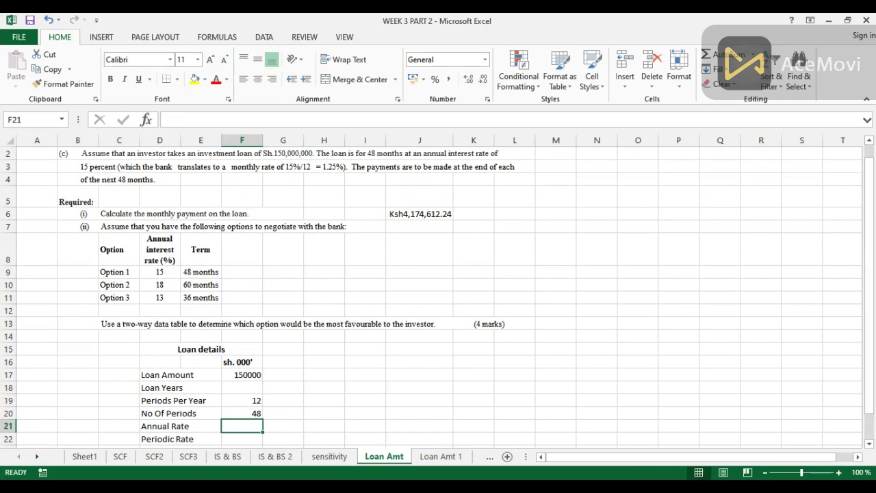
pyautogui.scroll(-2, 438, 294)
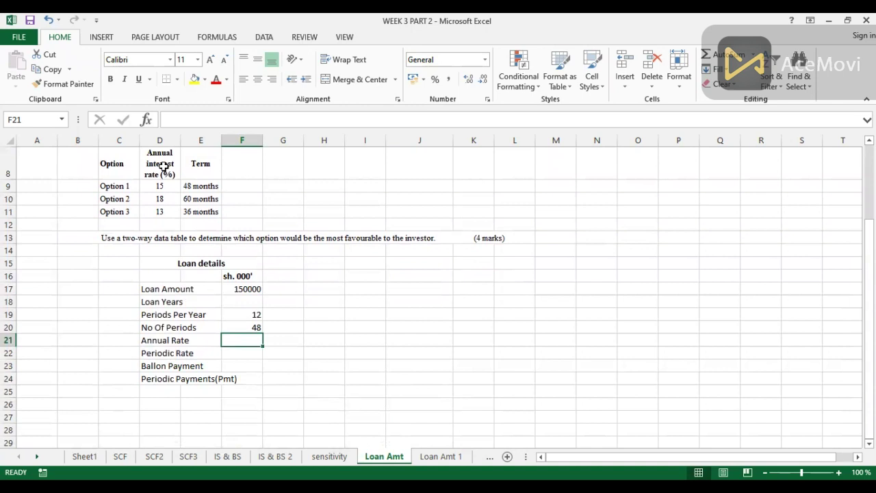
pyautogui.write('15')
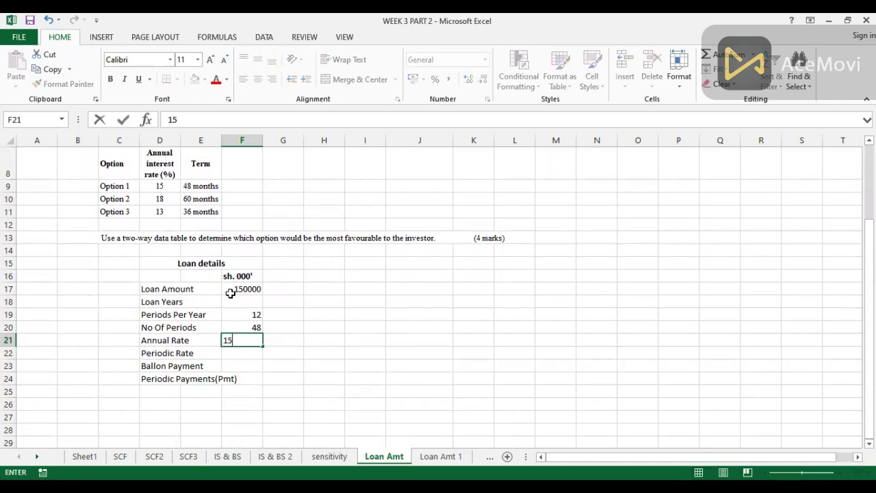
pyautogui.write('%')
pyautogui.press('Return')
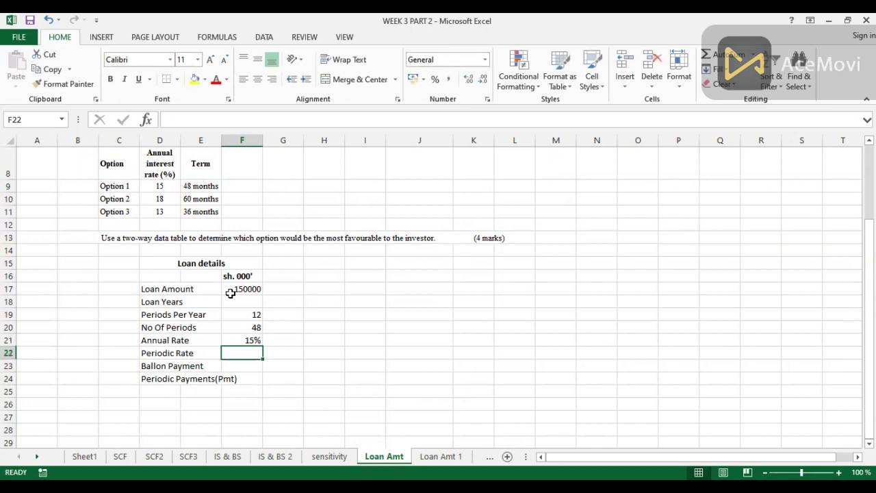
# Compute the periodic rate as F21/F19 shown as 1.25%, and set the balloon payment to 0.
pyautogui.write('=')
pyautogui.press('Up')
pyautogui.write('/')
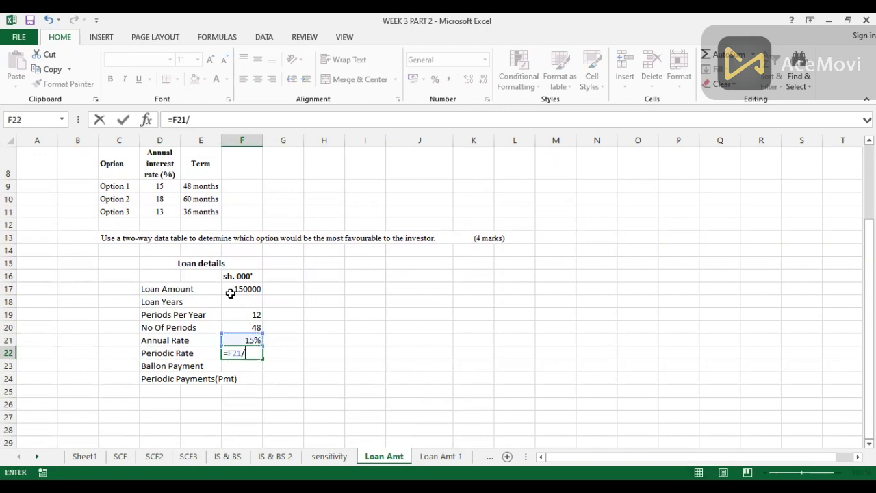
pyautogui.press('Up')
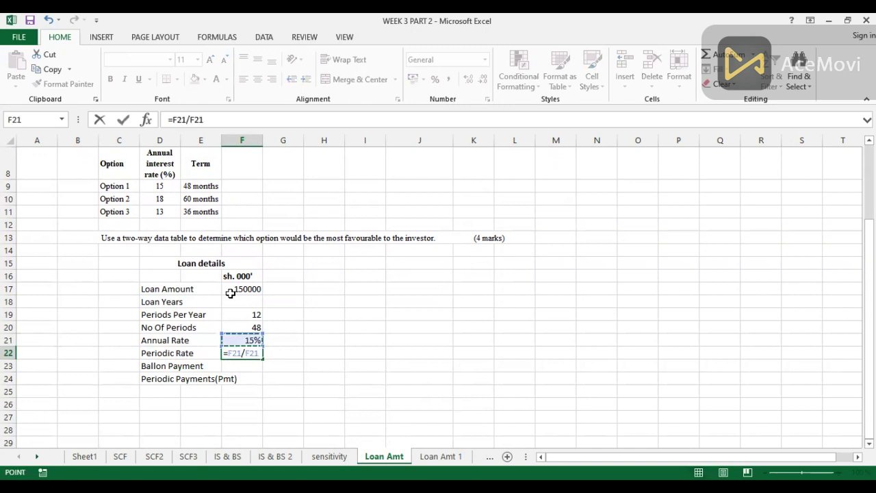
pyautogui.press('Up')
pyautogui.press('Up')
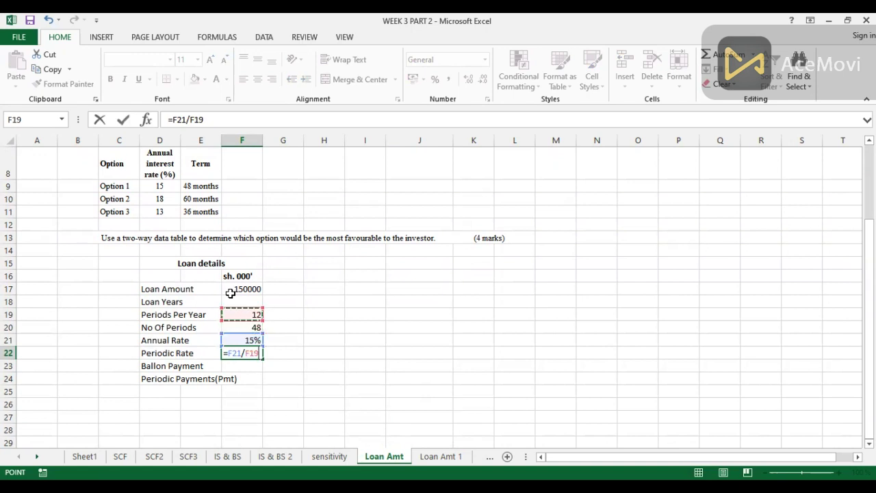
pyautogui.press('Return')
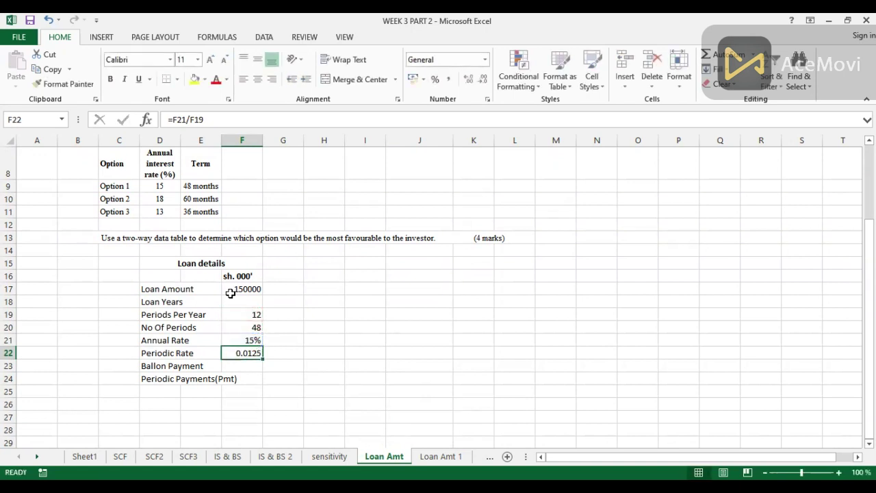
pyautogui.click(434, 79)
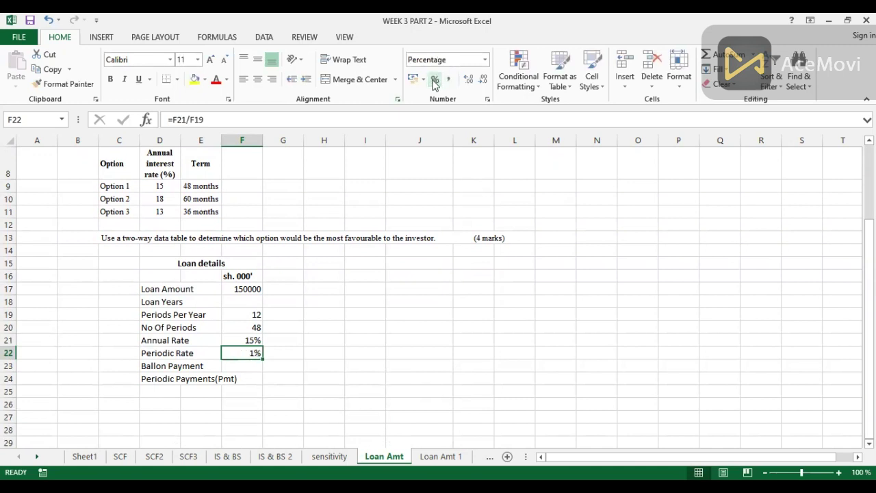
pyautogui.click(471, 81)
pyautogui.click(243, 364)
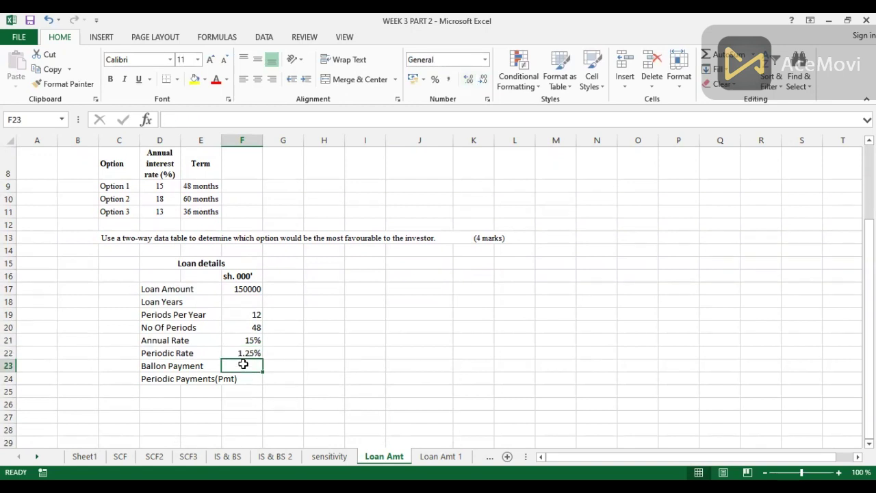
pyautogui.write('0')
pyautogui.press('Return')
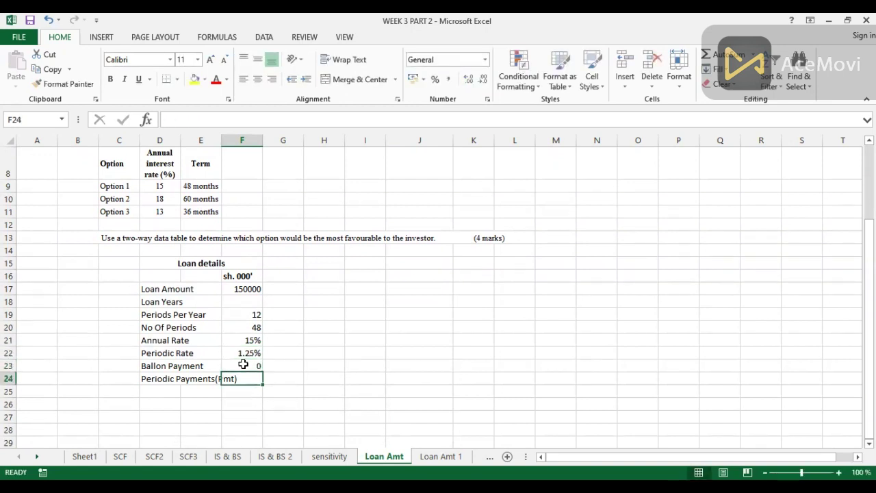
# Enter =-PMT(F22,F20,F17,F23,0) in F24 to get Ksh4,174.61.
pyautogui.write('-')
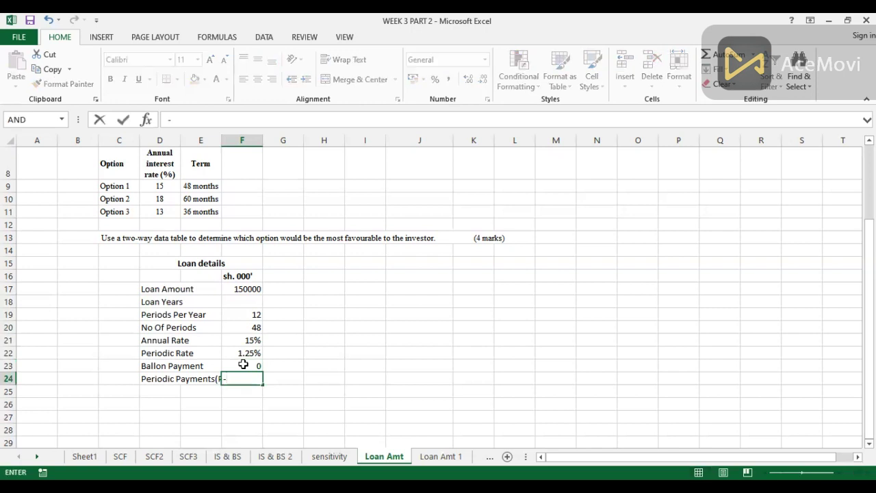
pyautogui.write('PMT(')
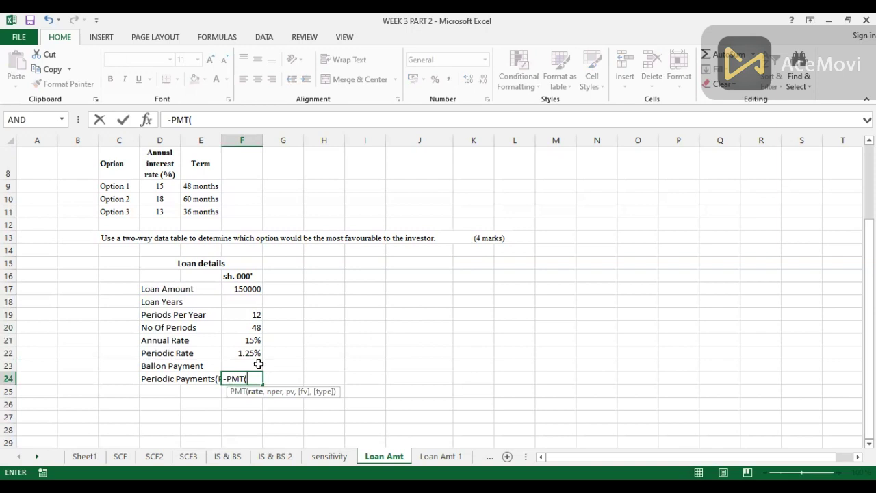
pyautogui.click(249, 352)
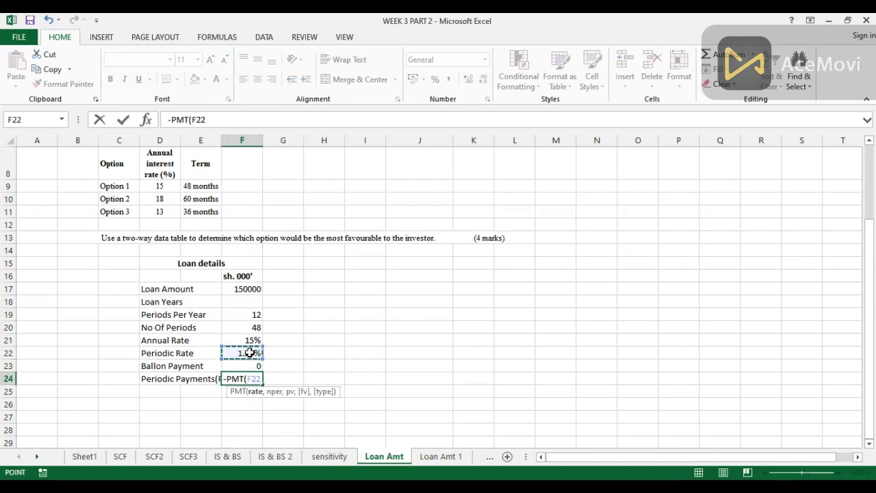
pyautogui.write(',')
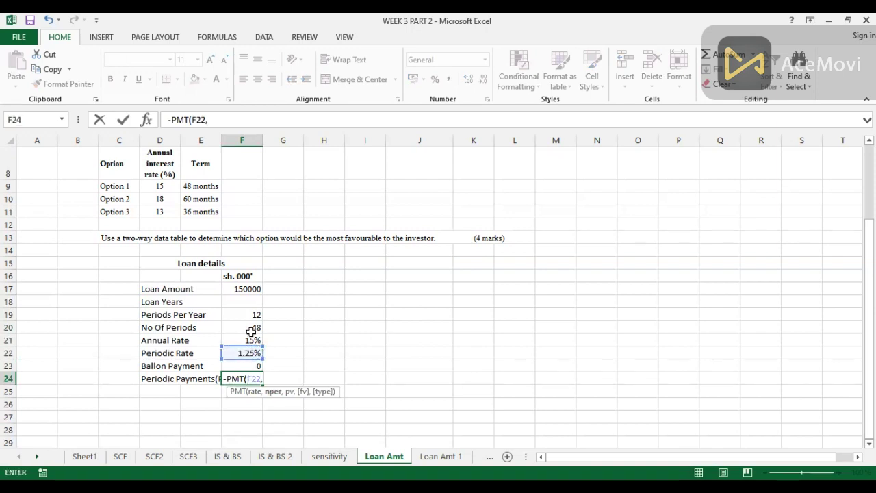
pyautogui.click(255, 327)
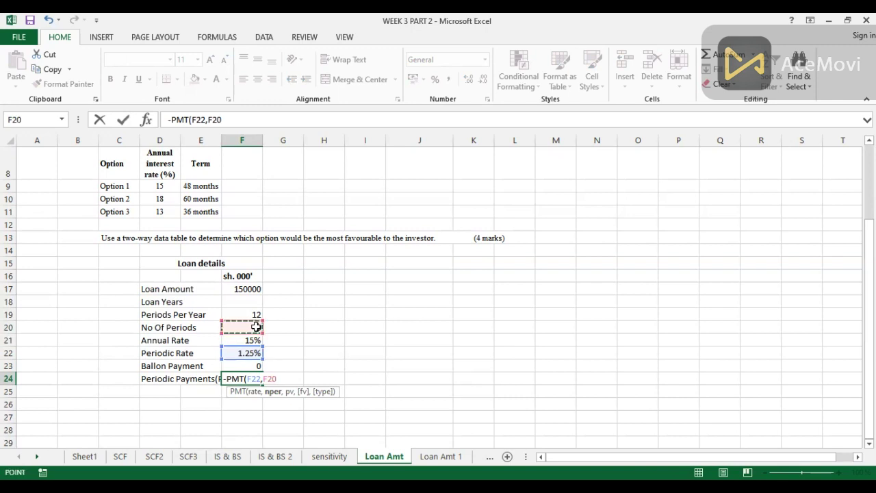
pyautogui.write(',')
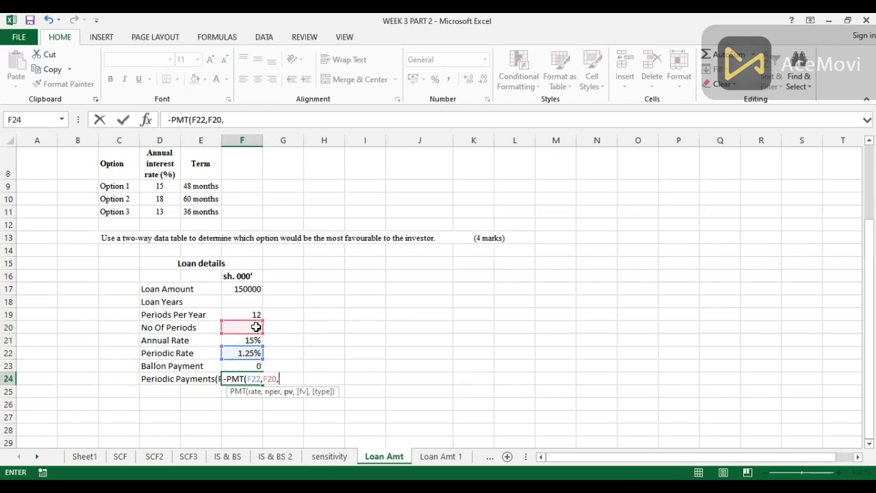
pyautogui.click(248, 289)
pyautogui.write(',')
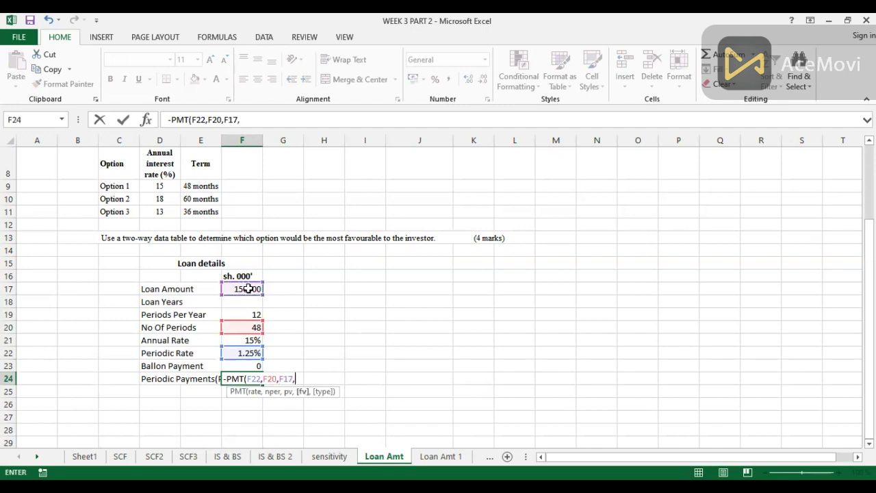
pyautogui.click(242, 366)
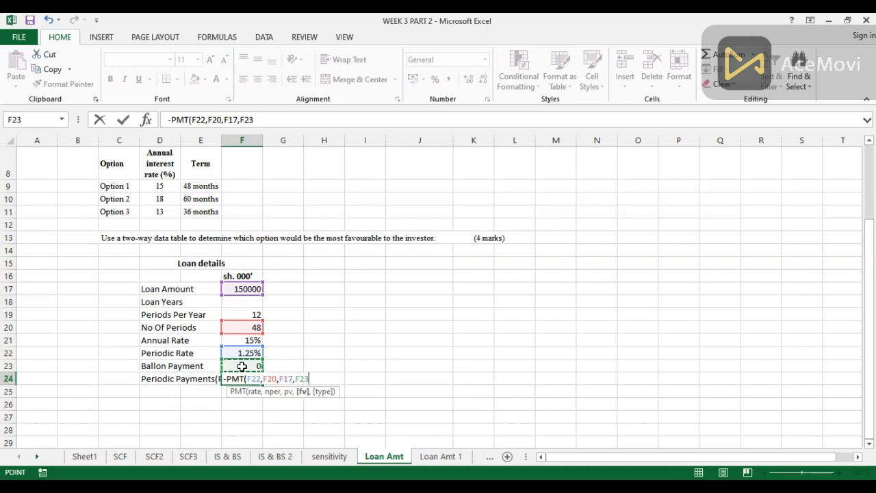
pyautogui.write(',')
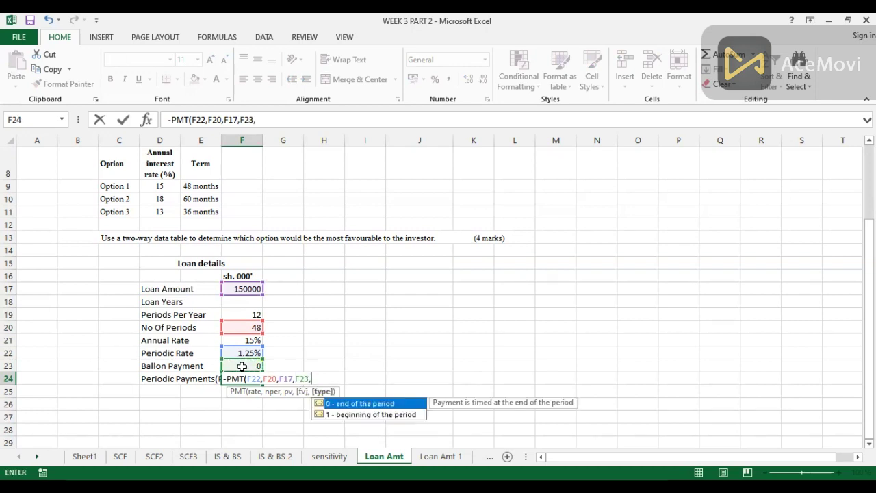
pyautogui.write('0)')
pyautogui.hotkey('ctrl', 'Return')
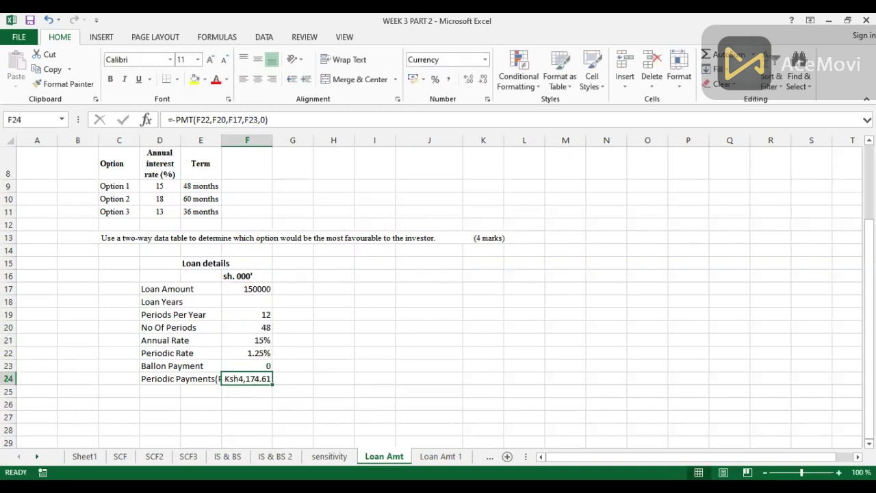
# Show the periodic payment with three decimals as Ksh4,174.612.
pyautogui.scroll(2, 561, 209)
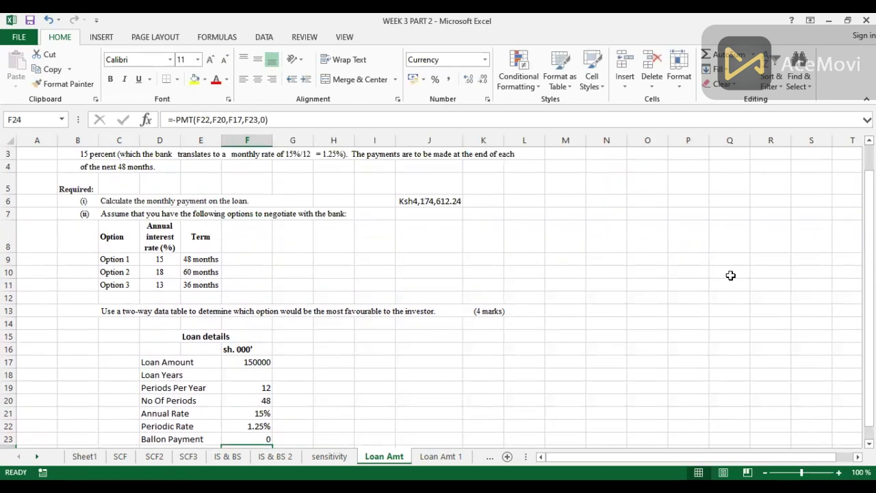
pyautogui.scroll(-2, 337, 440)
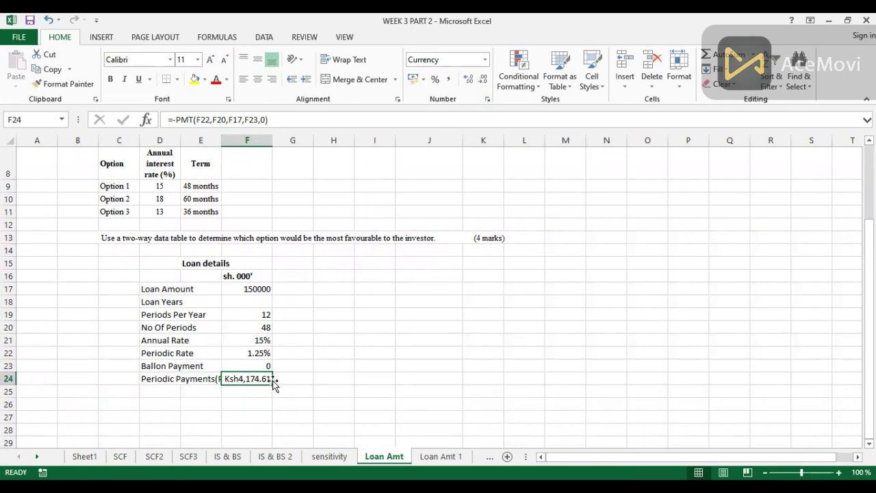
pyautogui.click(470, 82)
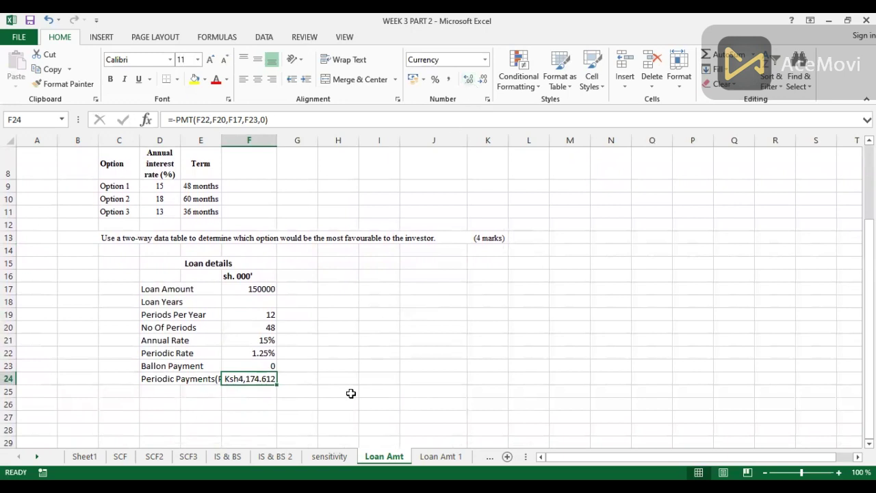
pyautogui.click(309, 394)
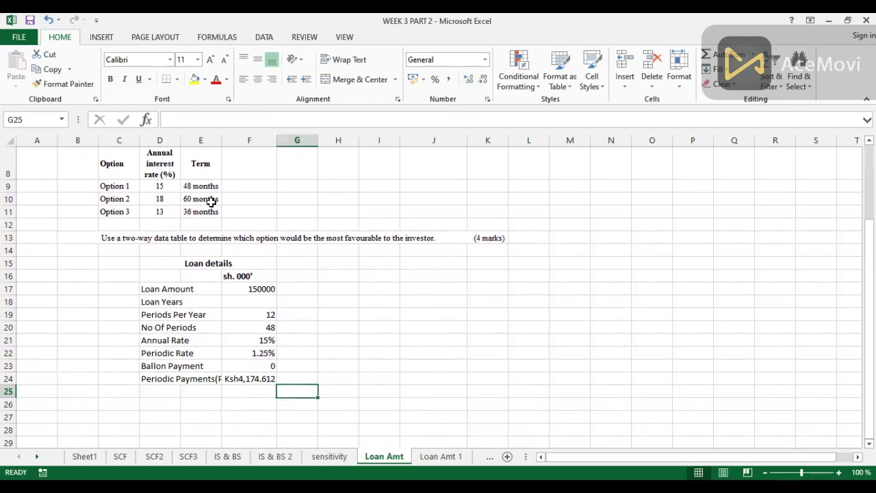
# Auto-fit columns E and D so the headings and labels display fully.
pyautogui.doubleClick(222, 140)
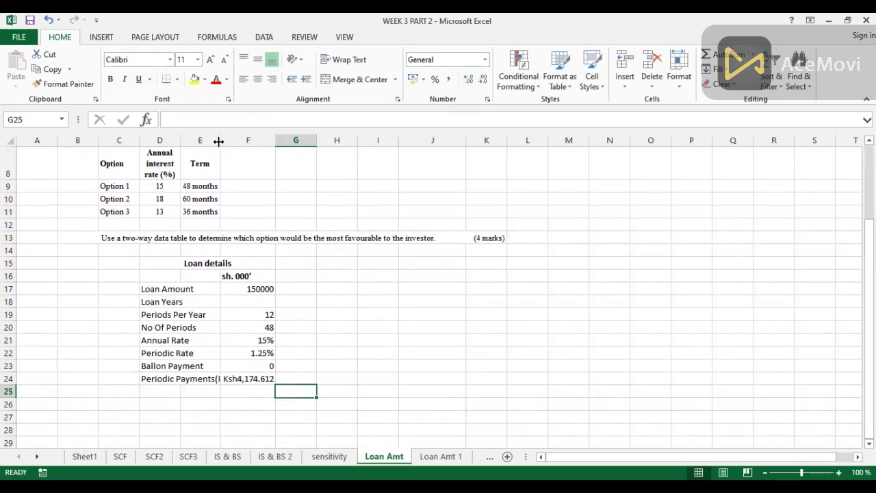
pyautogui.doubleClick(179, 141)
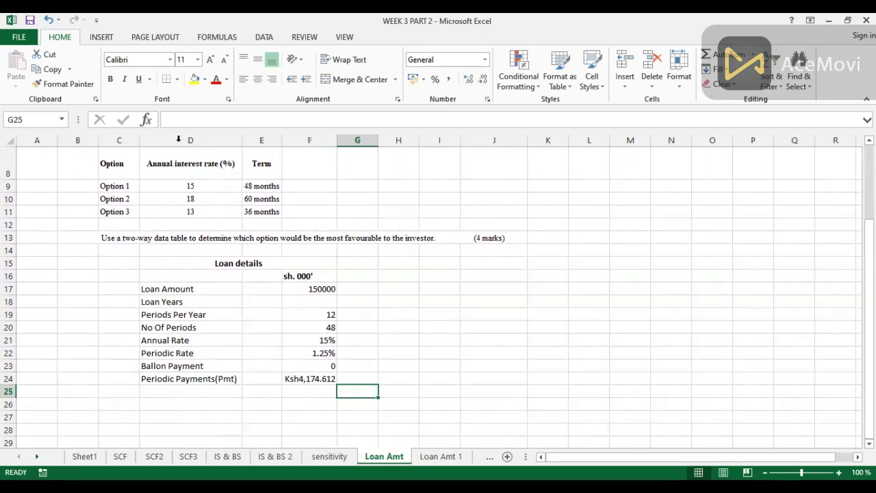
pyautogui.click(443, 403)
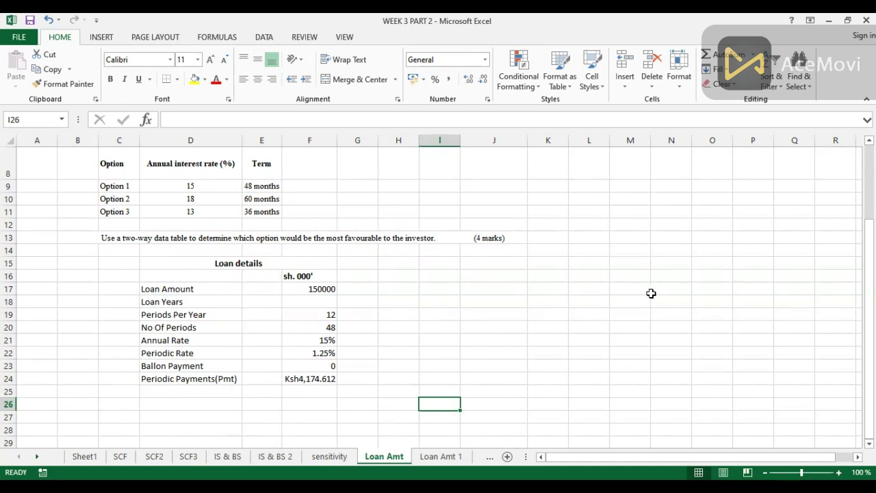
# Enter the rates 13, 15 and 18 across K15:M15.
pyautogui.click(547, 263)
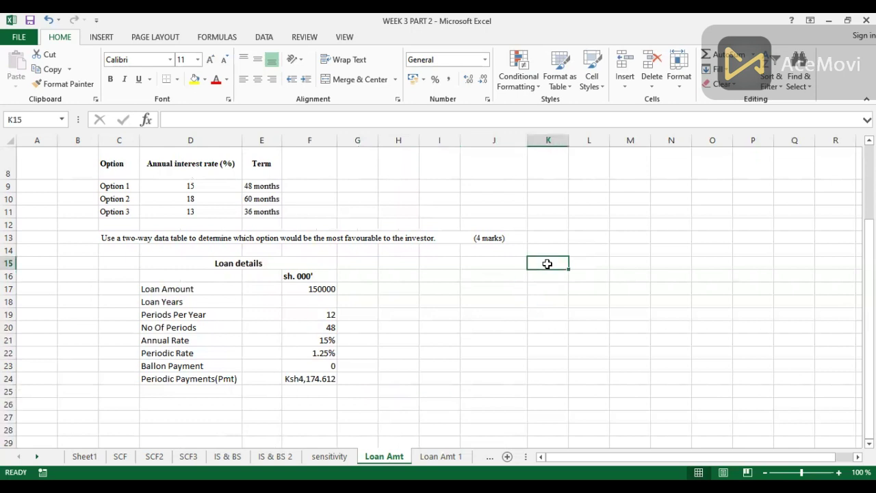
pyautogui.write('13')
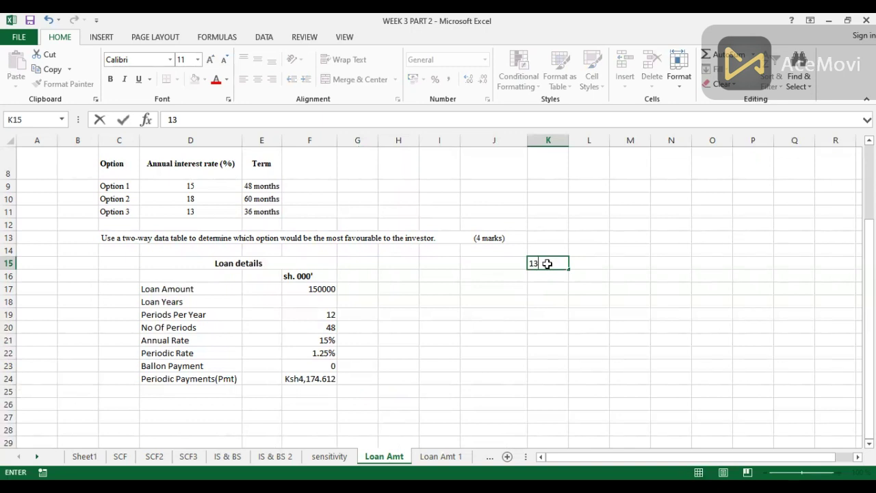
pyautogui.press('Tab')
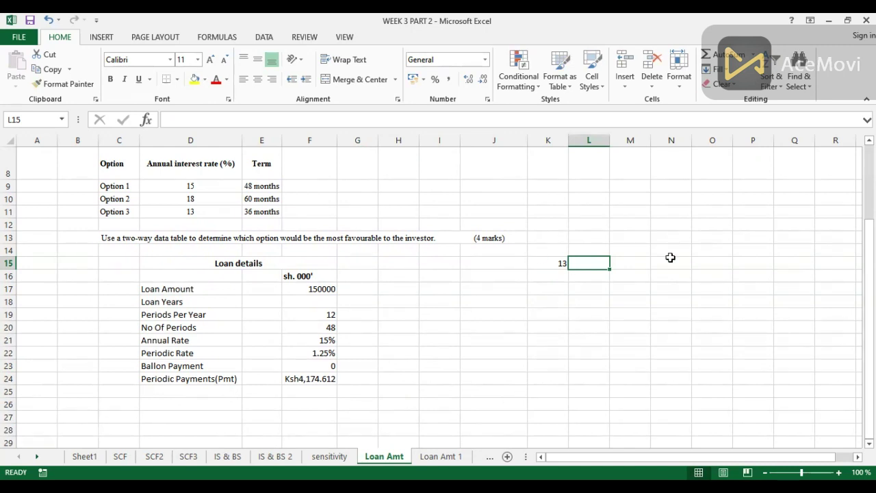
pyautogui.press('F2')
pyautogui.write('15')
pyautogui.press('Tab')
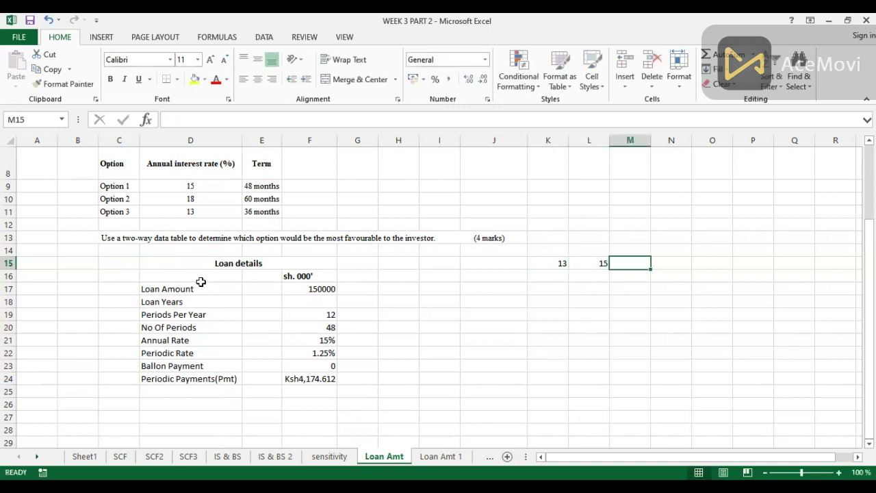
pyautogui.write('18')
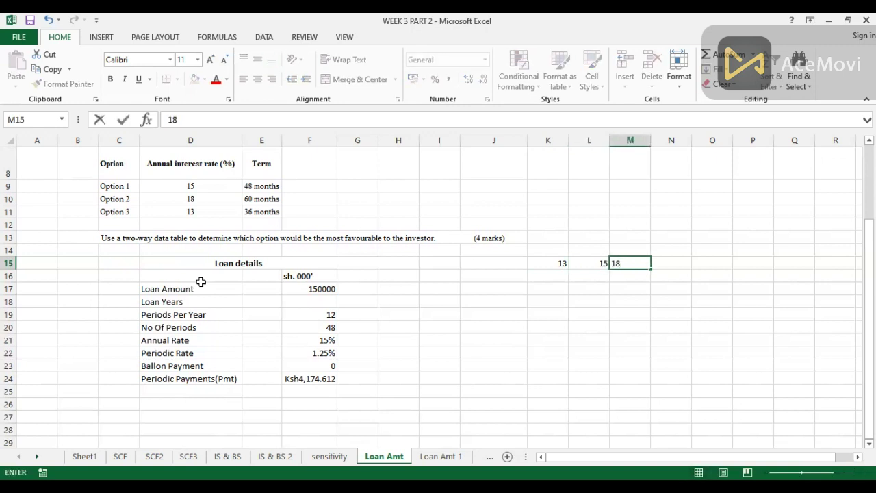
pyautogui.press('Return')
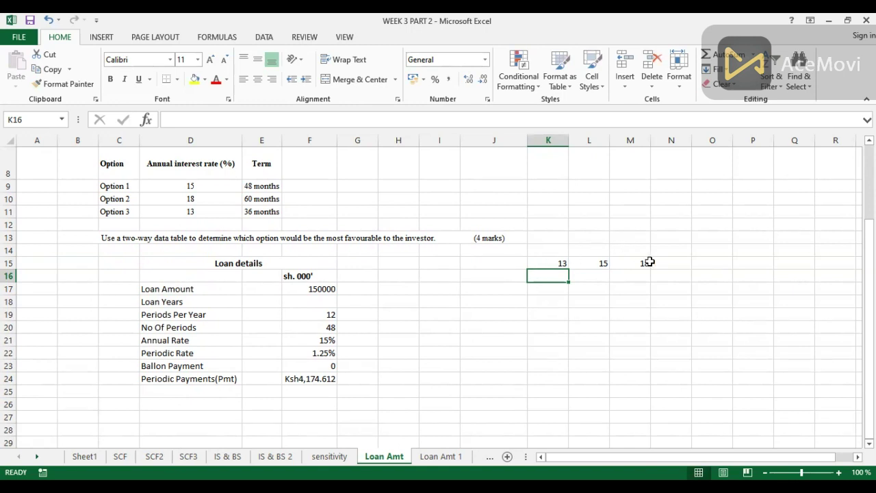
# Enter the terms 36, 48 and 60 in J16:J18 and start a formula in J15.
pyautogui.click(498, 277)
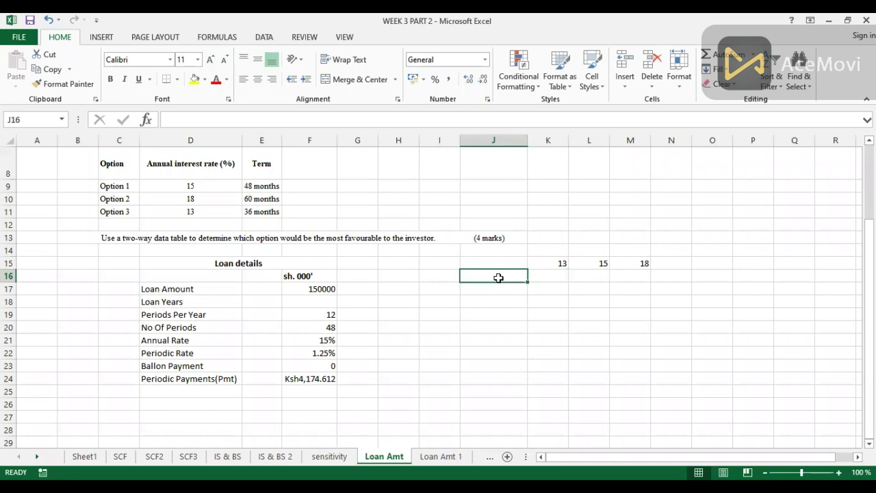
pyautogui.write('36')
pyautogui.press('Return')
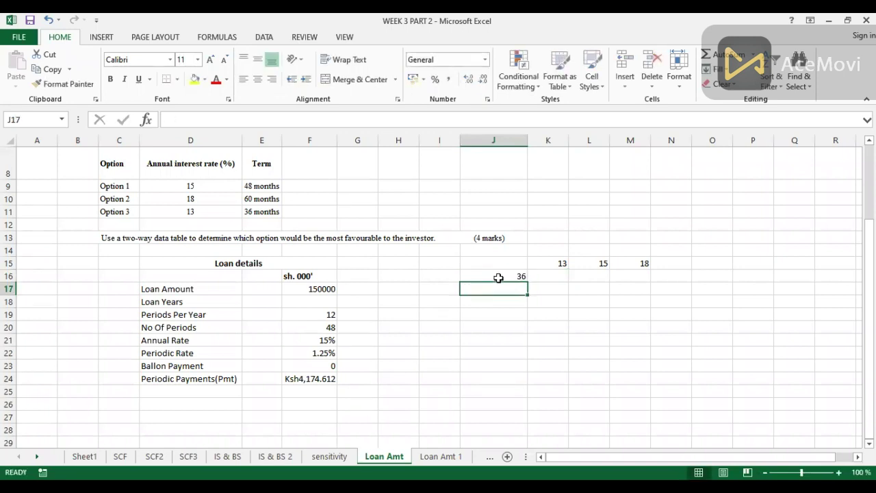
pyautogui.write('48')
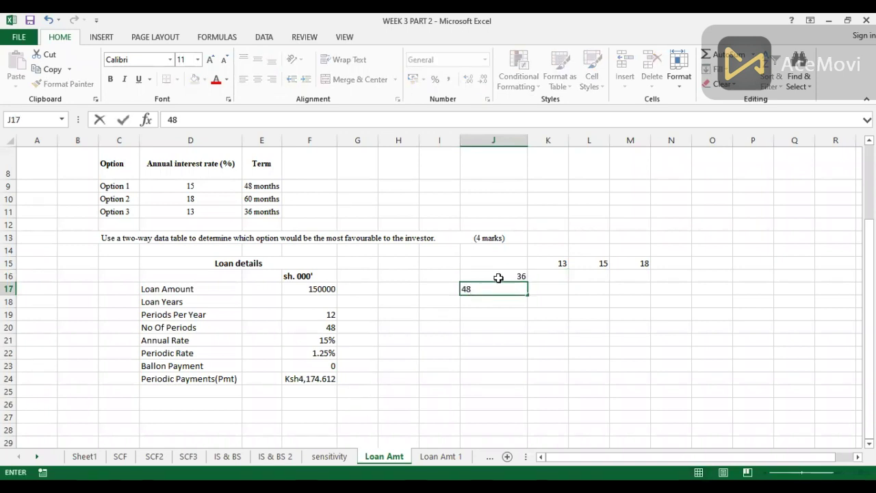
pyautogui.press('Return')
pyautogui.write('60')
pyautogui.press('Return')
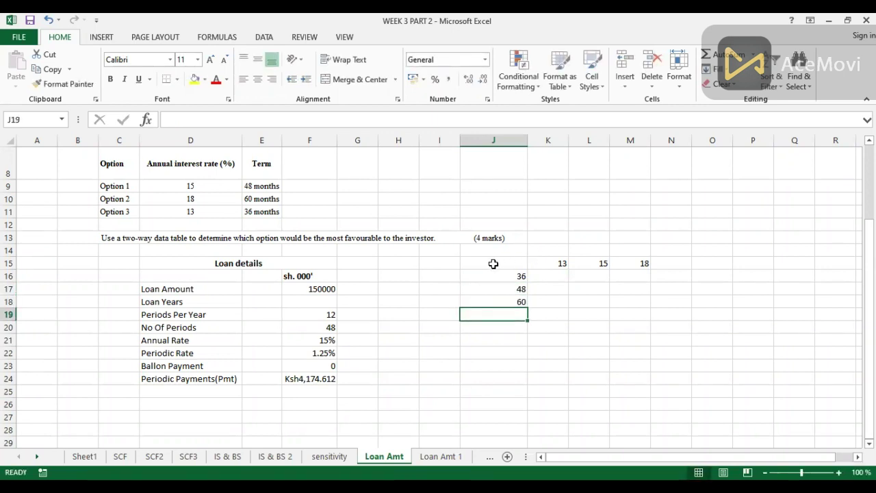
pyautogui.click(492, 264)
pyautogui.write('=')
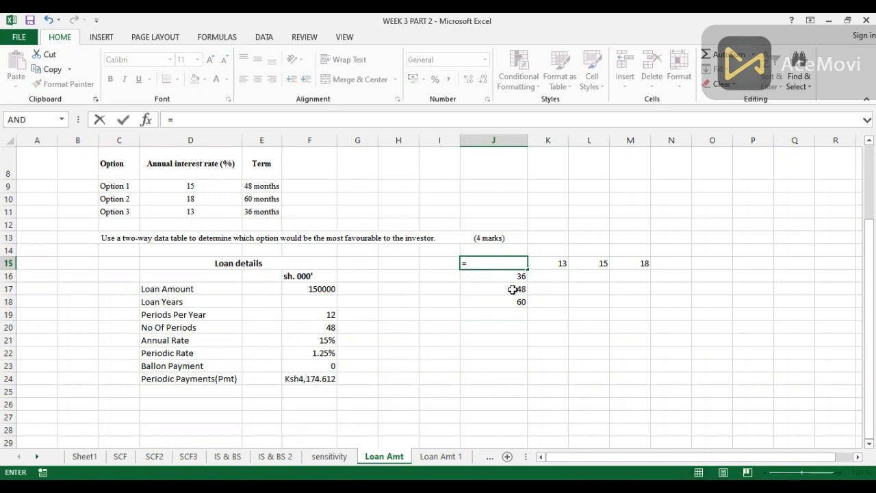
pyautogui.click(307, 380)
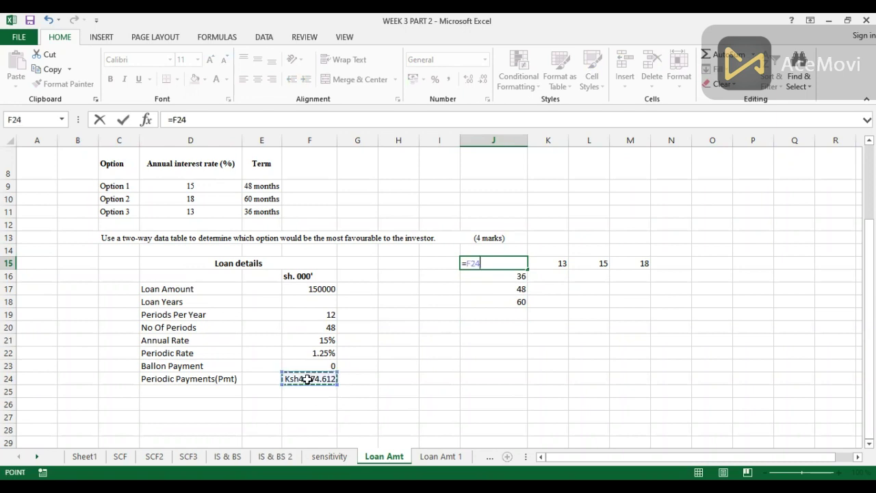
pyautogui.press('Return')
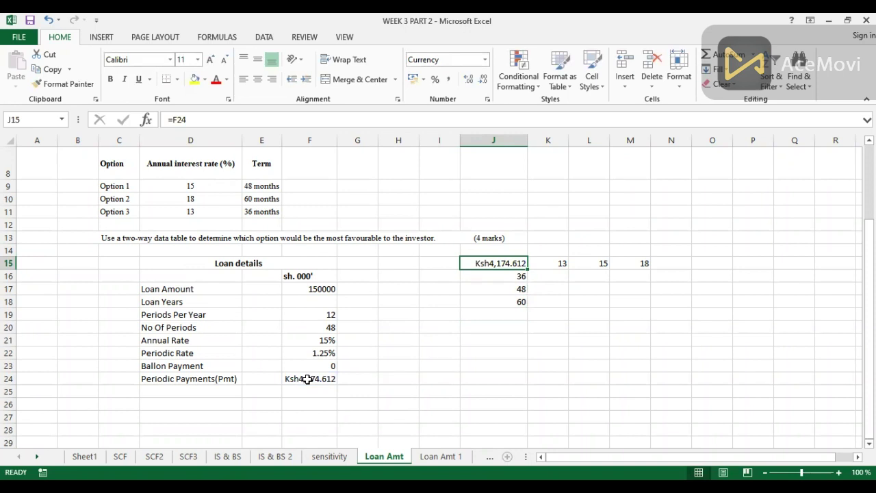
pyautogui.click(478, 338)
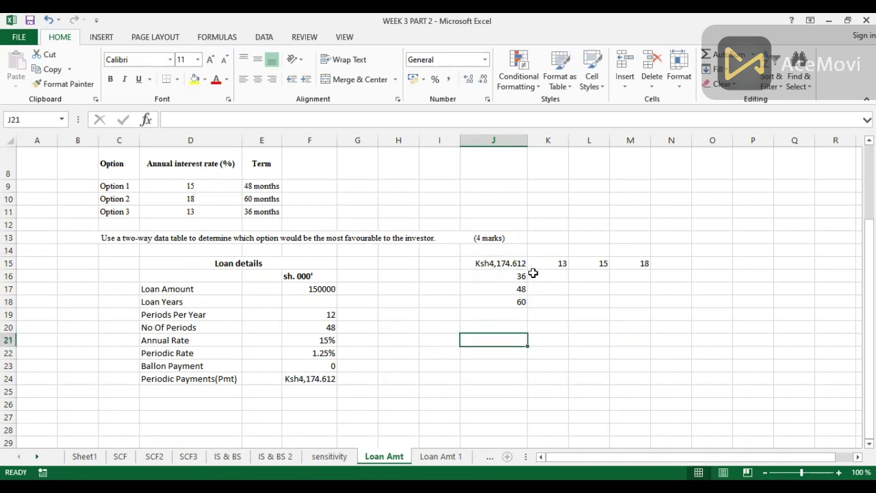
pyautogui.moveTo(533, 273); pyautogui.dragTo(634, 296)
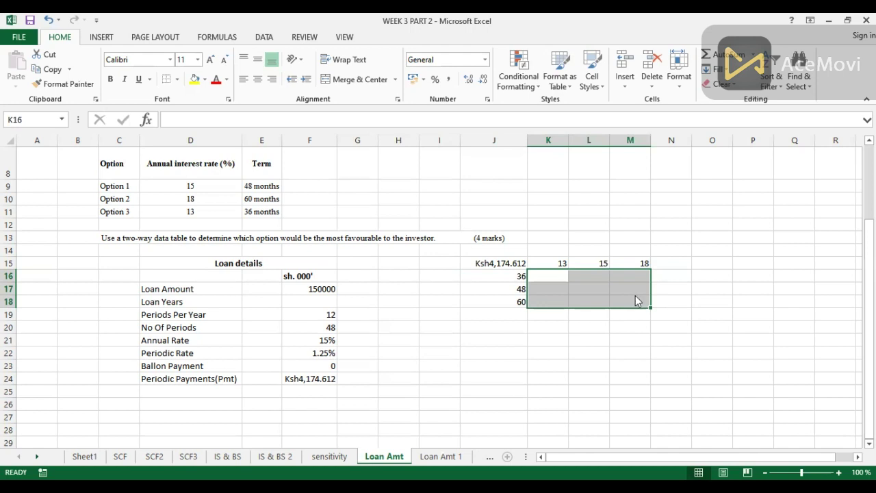
pyautogui.click(506, 366)
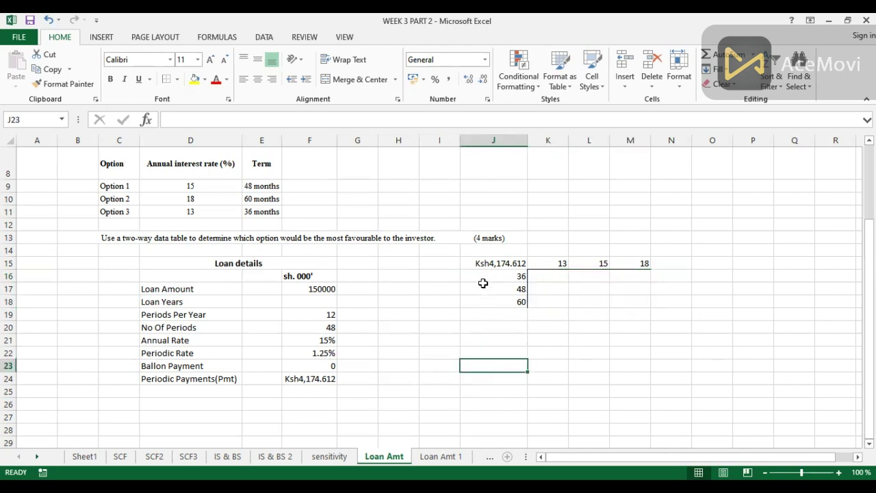
# Create a data table on J15:M18 with row input F21 and column input F20.
pyautogui.moveTo(472, 262); pyautogui.dragTo(624, 298)
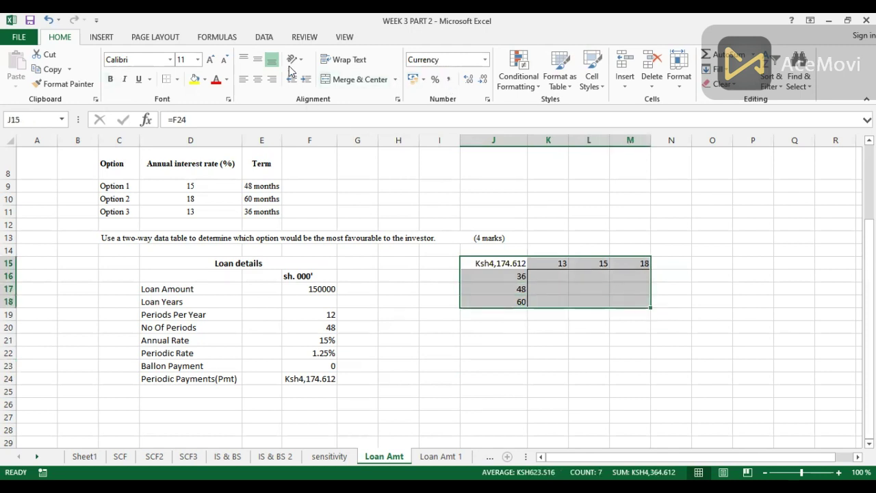
pyautogui.click(266, 39)
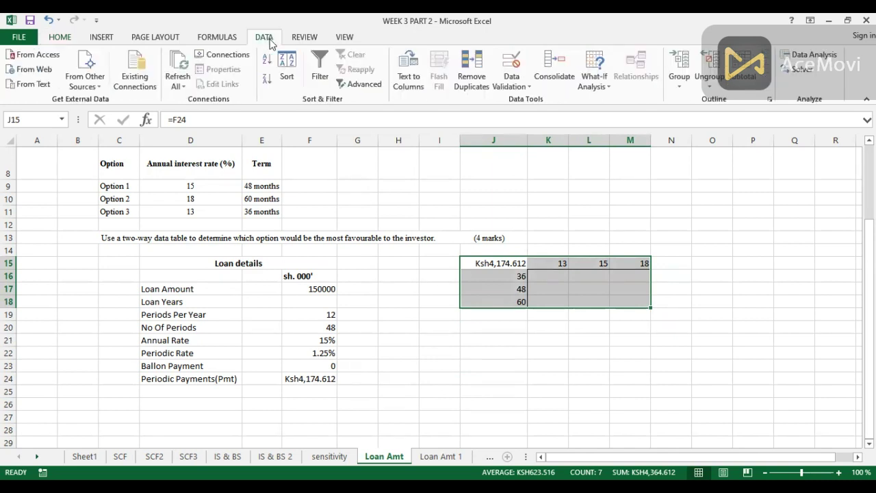
pyautogui.click(609, 87)
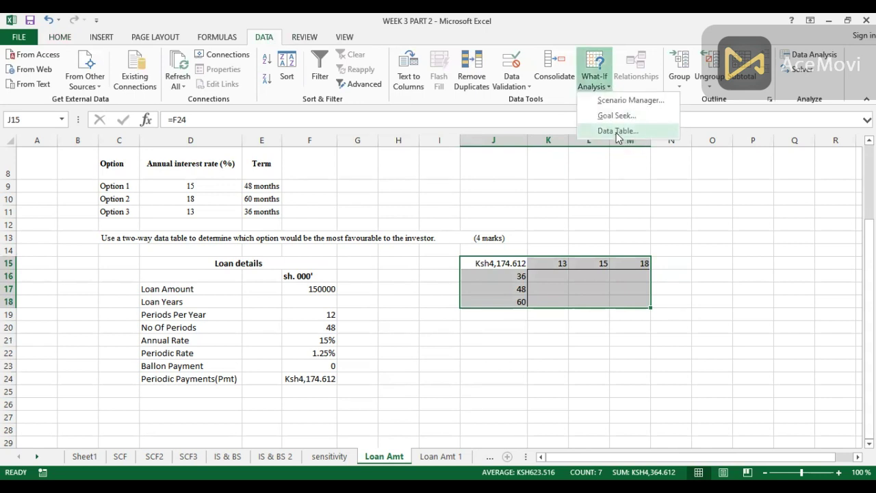
pyautogui.click(618, 131)
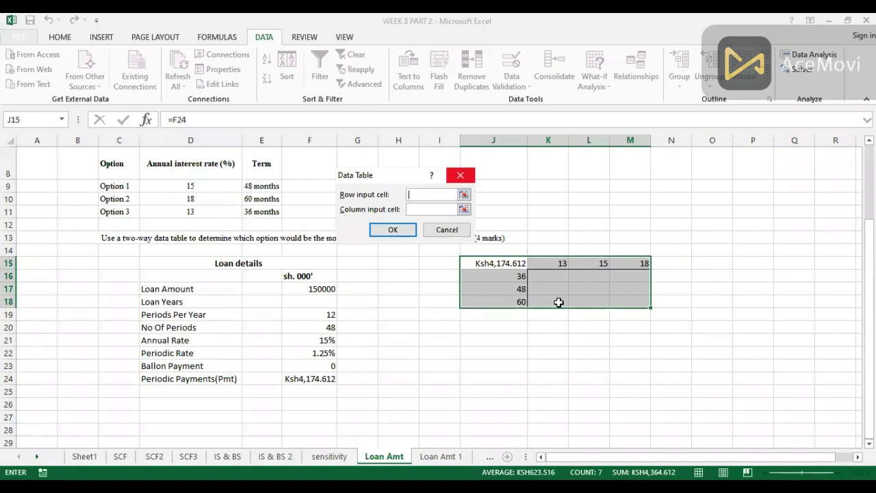
pyautogui.click(321, 341)
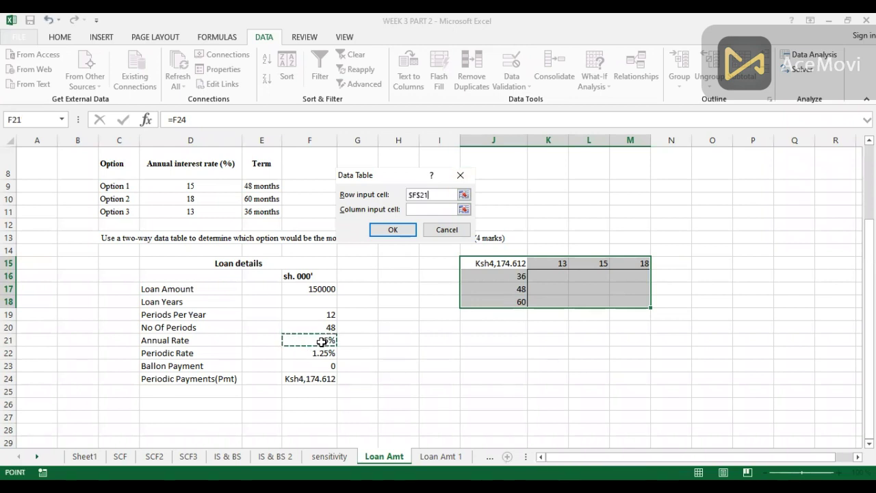
pyautogui.click(416, 211)
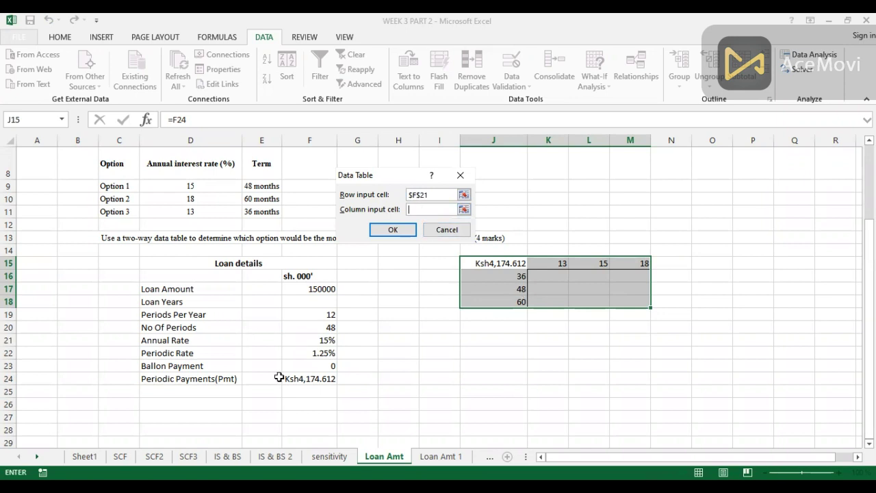
pyautogui.click(321, 327)
pyautogui.click(387, 229)
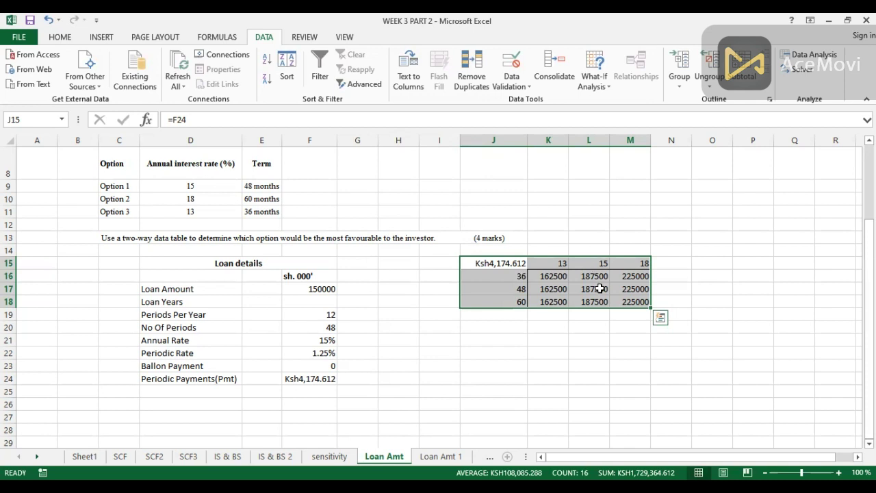
# Clear the incorrect data table results in K16:M18.
pyautogui.click(507, 361)
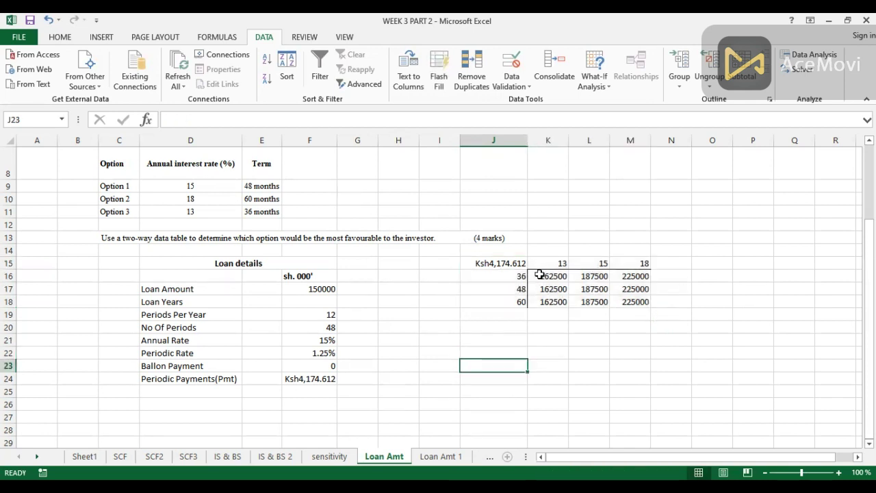
pyautogui.moveTo(537, 276); pyautogui.dragTo(624, 300)
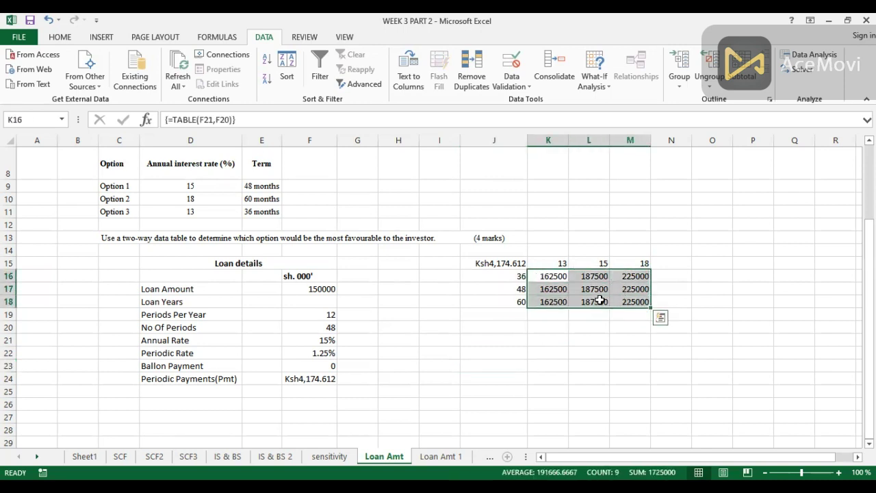
pyautogui.rightClick(600, 301)
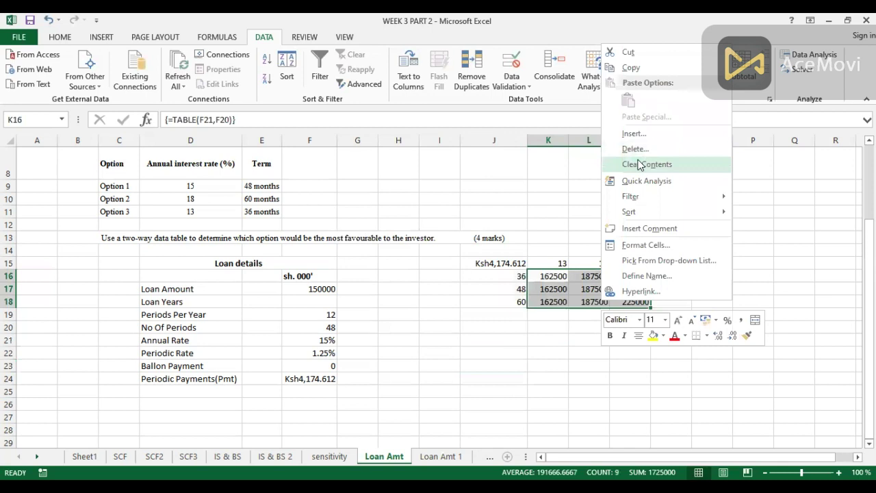
pyautogui.click(639, 165)
# Re-enter the rate headings in K15:M15 as 13%, 15% and 18%.
pyautogui.click(555, 265)
pyautogui.press('BackSpace')
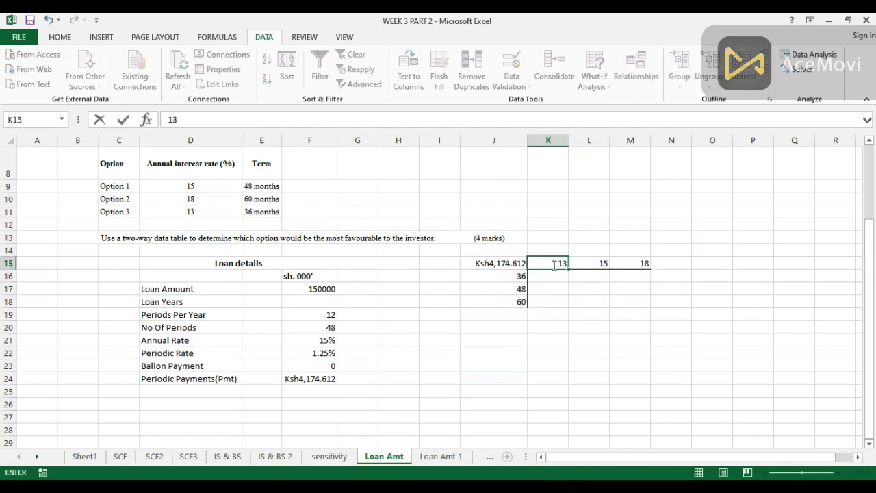
pyautogui.press('Tab')
pyautogui.write('15%')
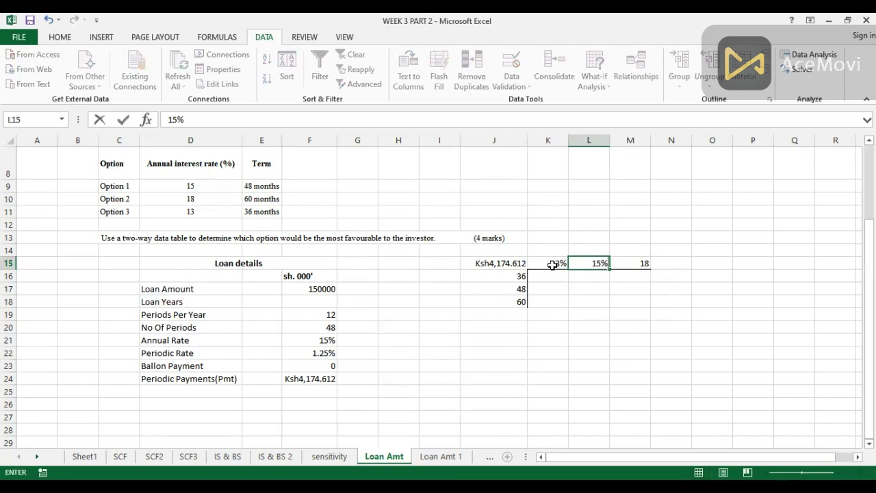
pyautogui.press('Tab')
pyautogui.write('!')
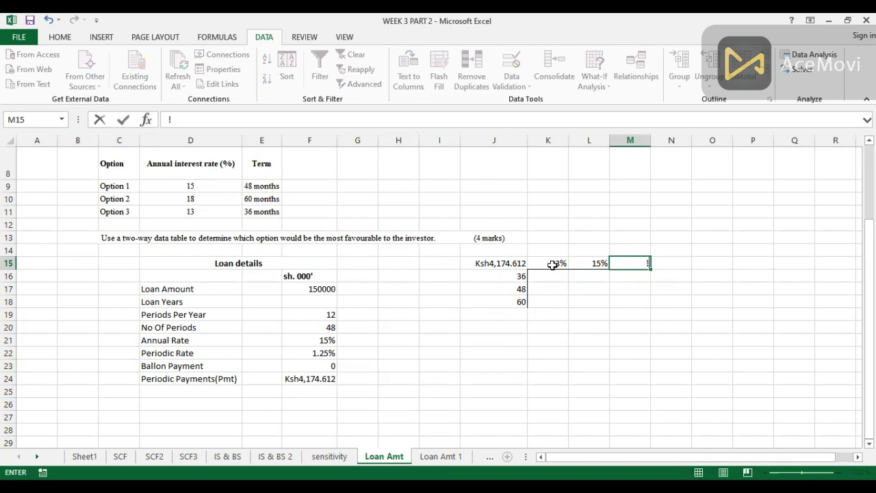
pyautogui.write('8%')
# Rebuild the J15:M18 data table with row input $F$21 and column input $F$20, giving 4174.612 at 15%, 48 months.
pyautogui.click(504, 341)
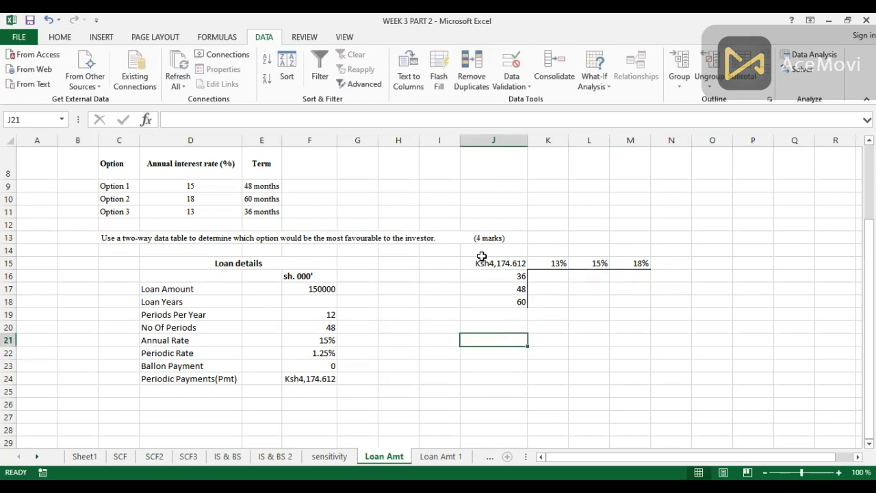
pyautogui.moveTo(487, 263); pyautogui.dragTo(650, 299)
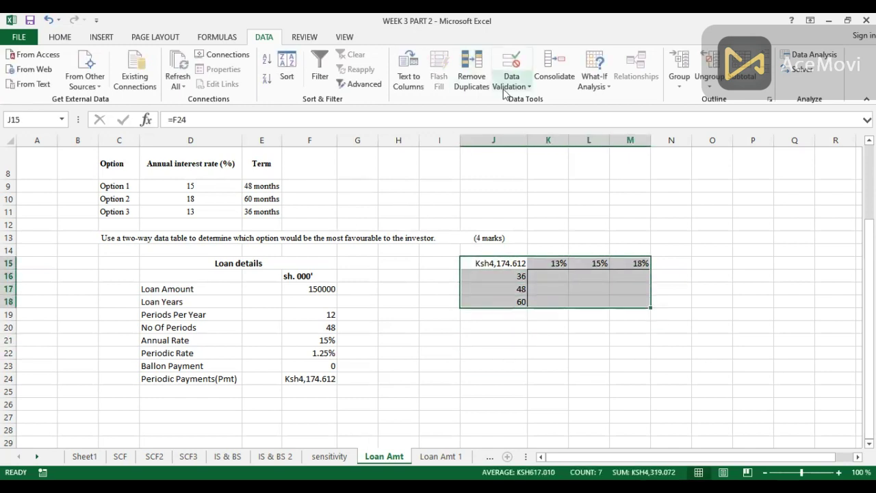
pyautogui.click(608, 88)
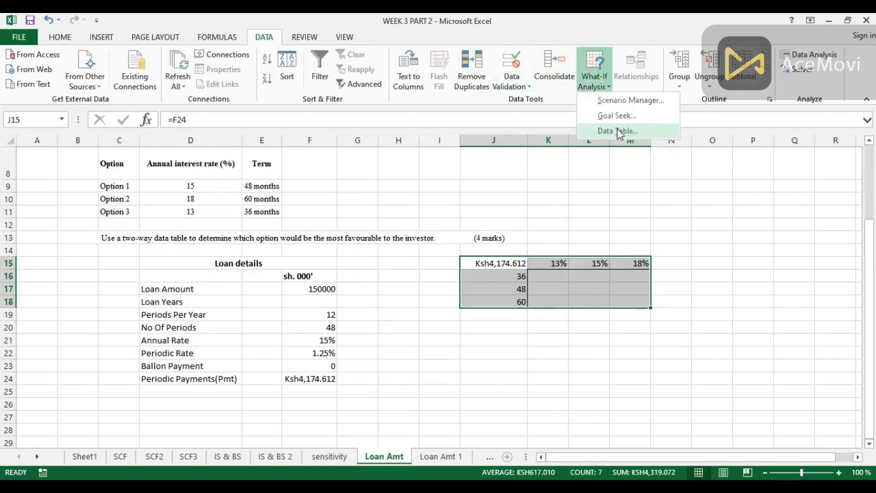
pyautogui.click(618, 132)
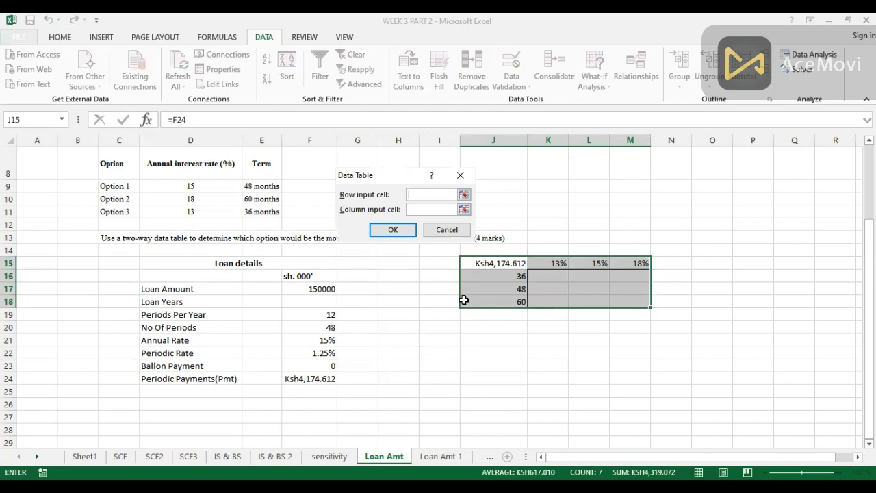
pyautogui.click(325, 339)
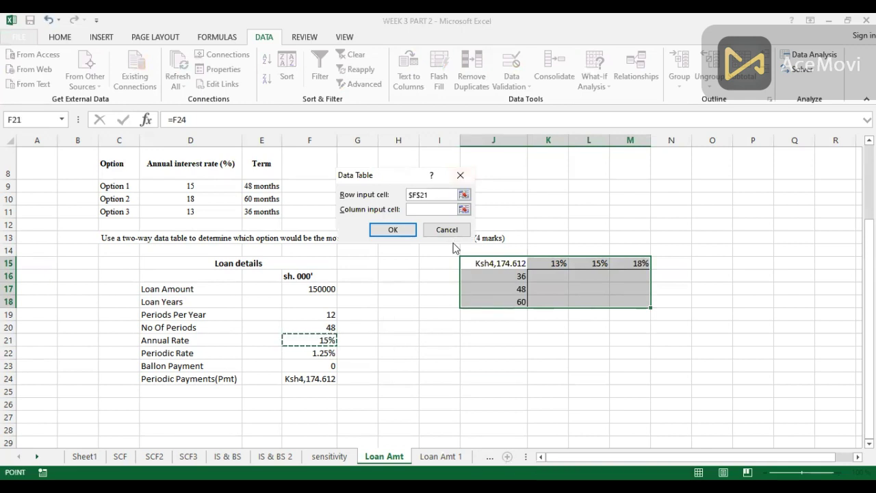
pyautogui.click(421, 210)
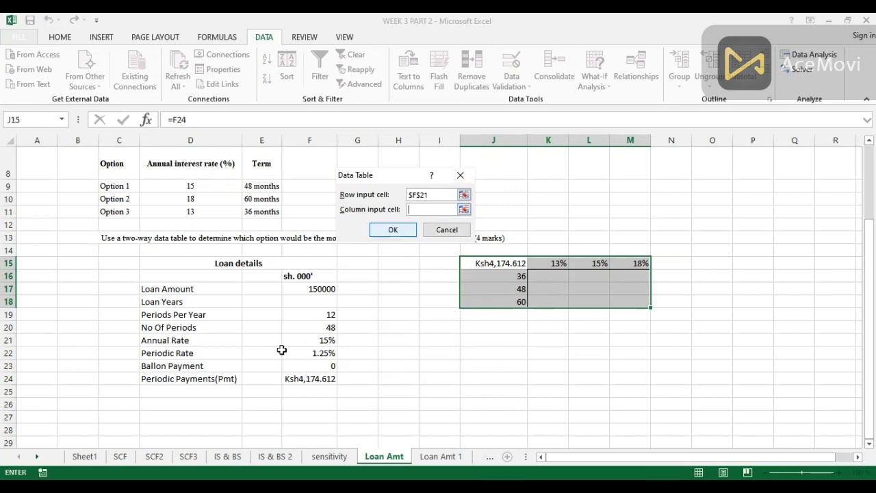
pyautogui.click(317, 326)
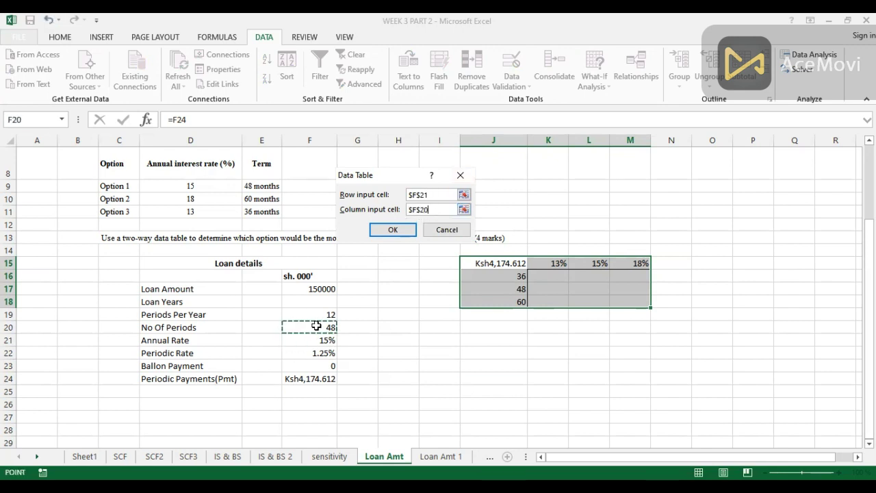
pyautogui.press('Return')
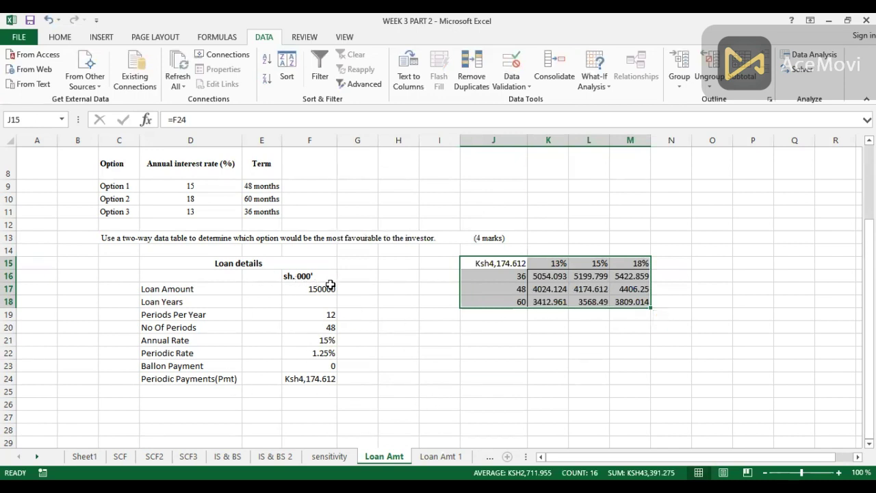
pyautogui.click(589, 289)
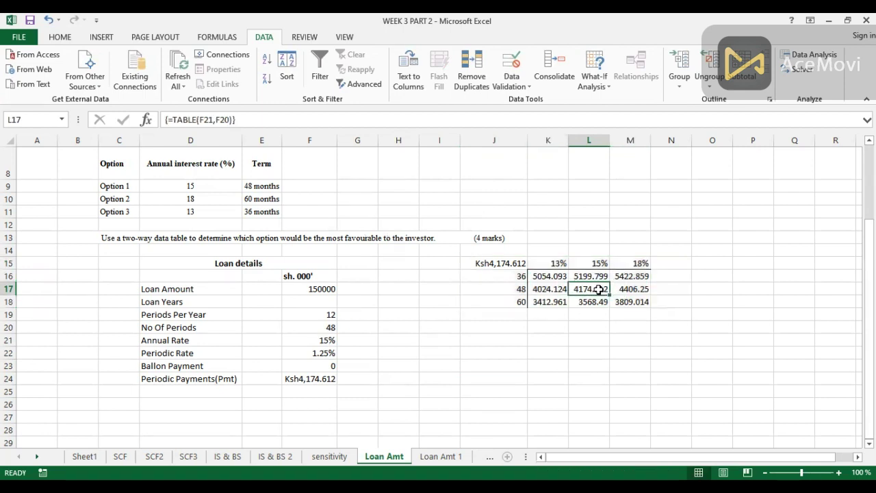
# Fill L17 (15%, 48 months, 4174.612) yellow, and fill K16 (13%, 36 months) and M18 (18%, 60 months) green.
pyautogui.click(60, 39)
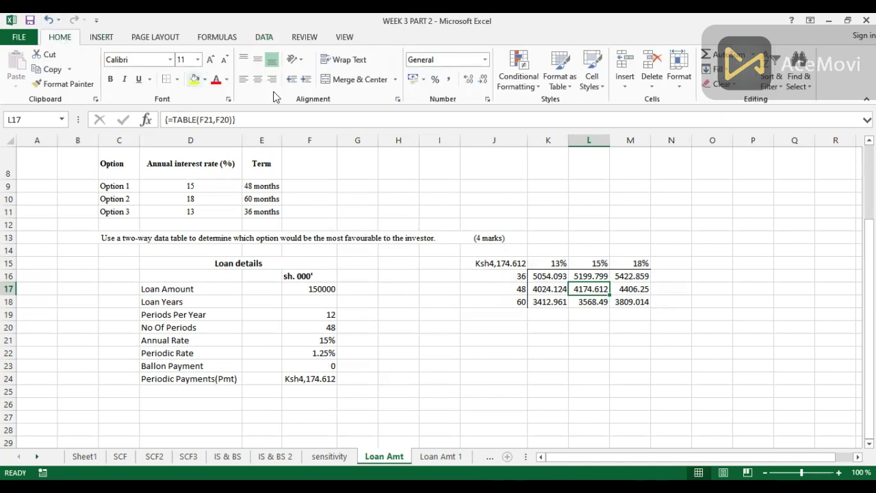
pyautogui.click(194, 80)
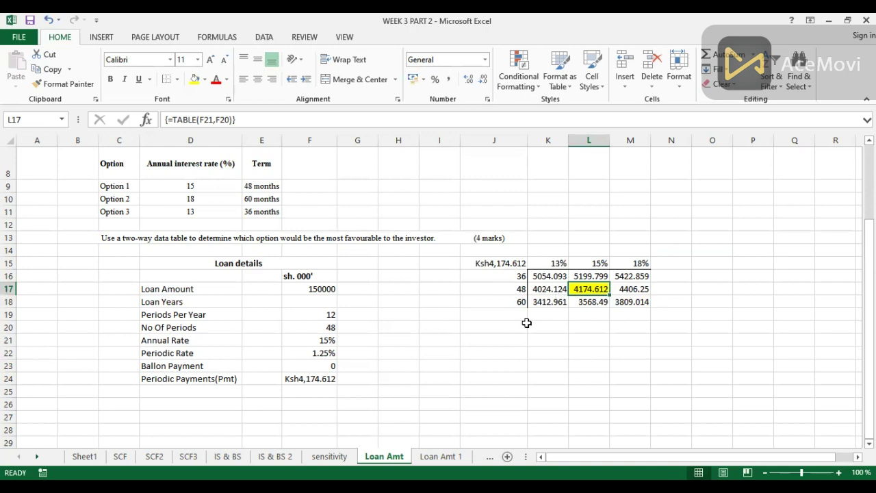
pyautogui.click(547, 275)
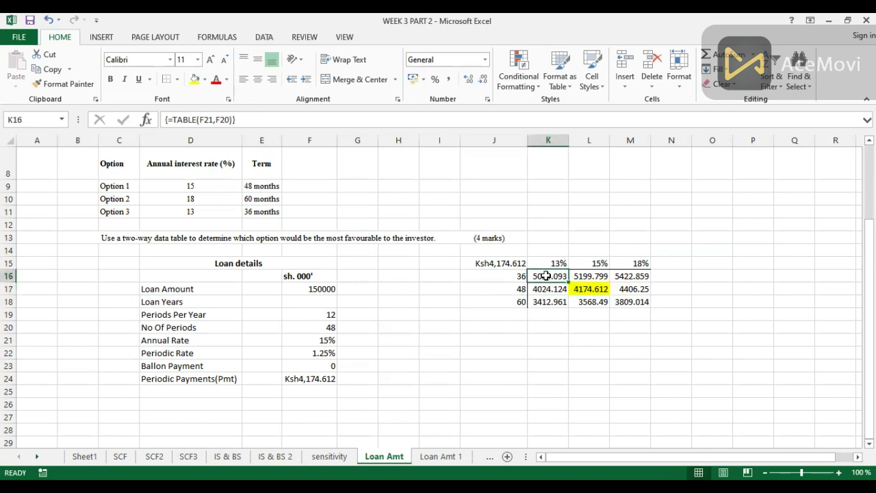
pyautogui.click(205, 79)
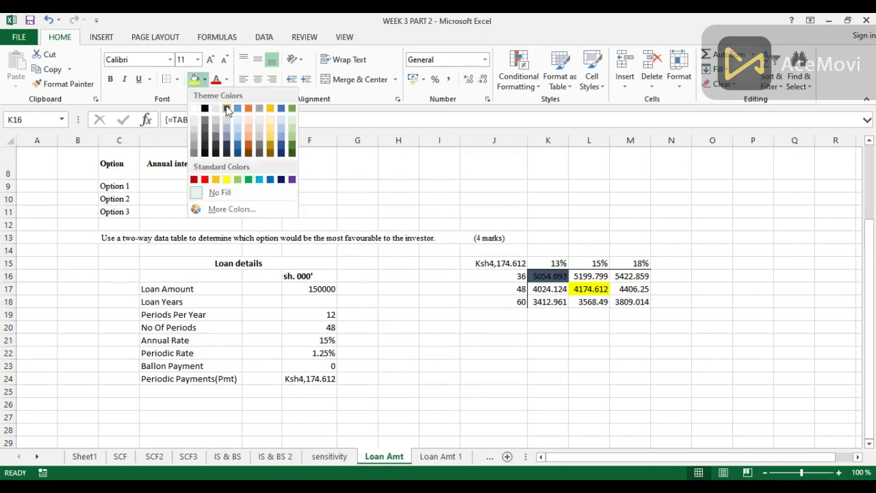
pyautogui.click(295, 133)
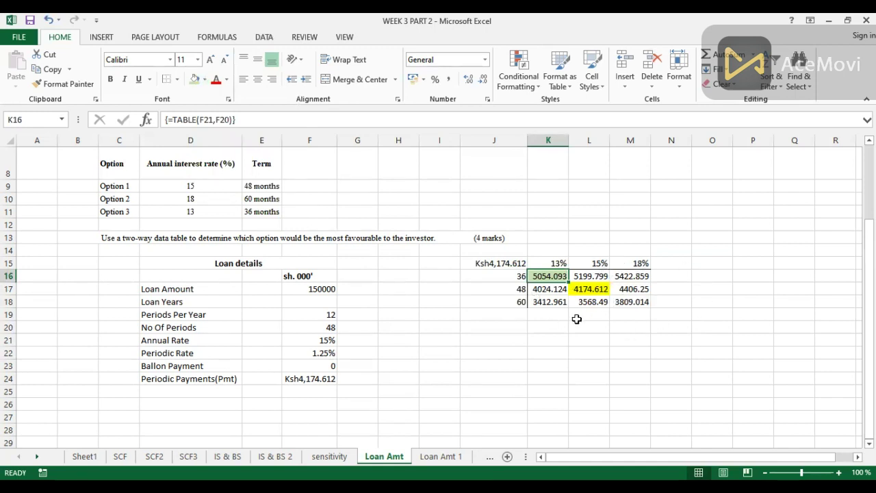
pyautogui.click(634, 304)
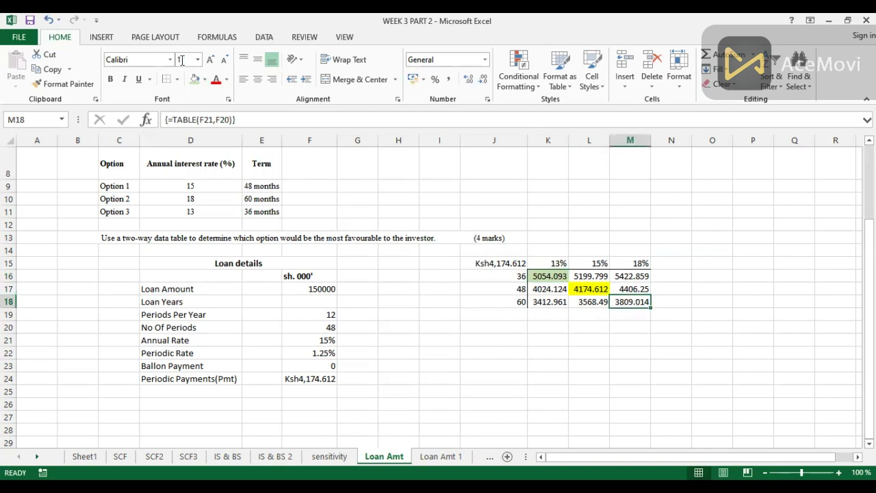
pyautogui.click(194, 78)
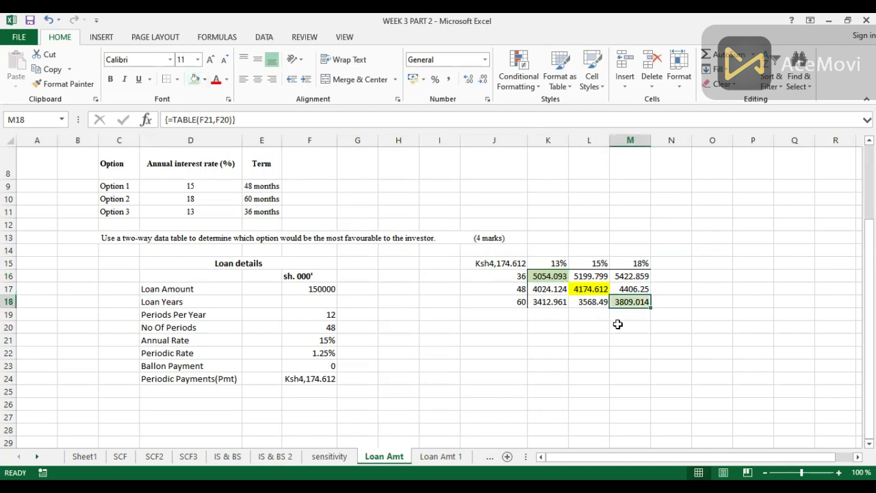